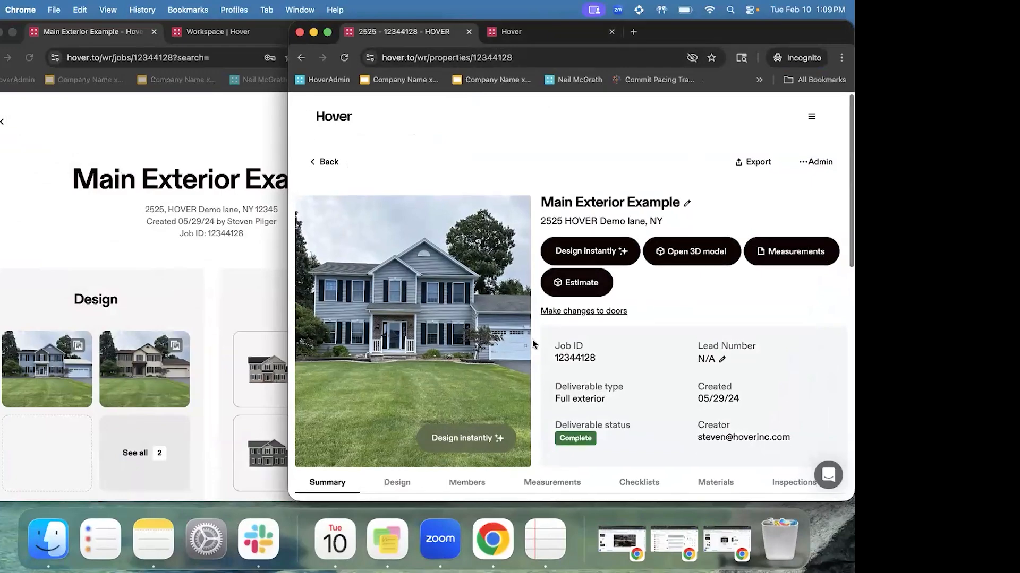
Scroll the incognito property page, then bring the Main Exterior Example job page window forward
scroll(532, 340, down, 1)
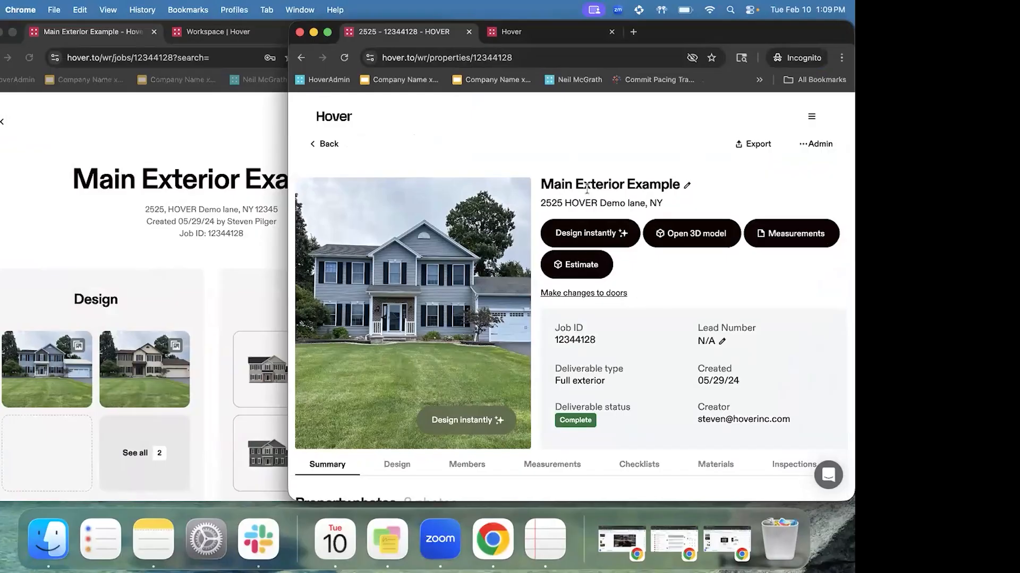
scroll(586, 187, down, 1)
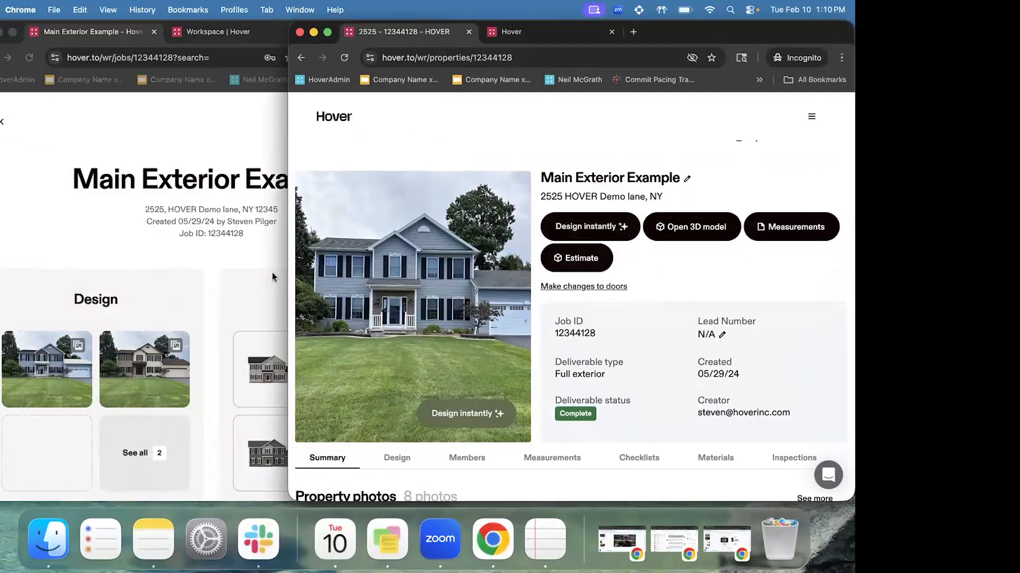
scroll(272, 272, down, 2)
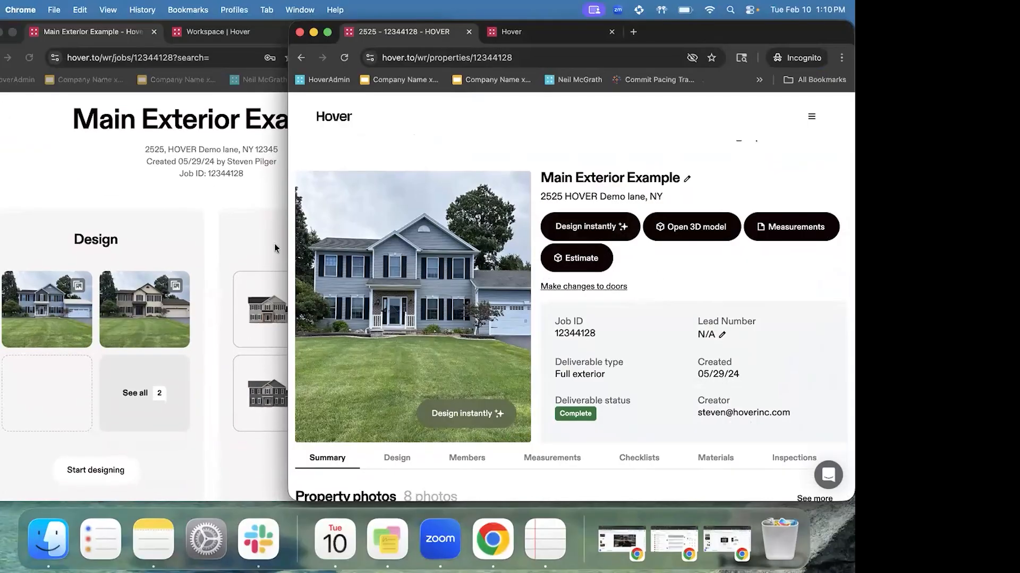
click(269, 195)
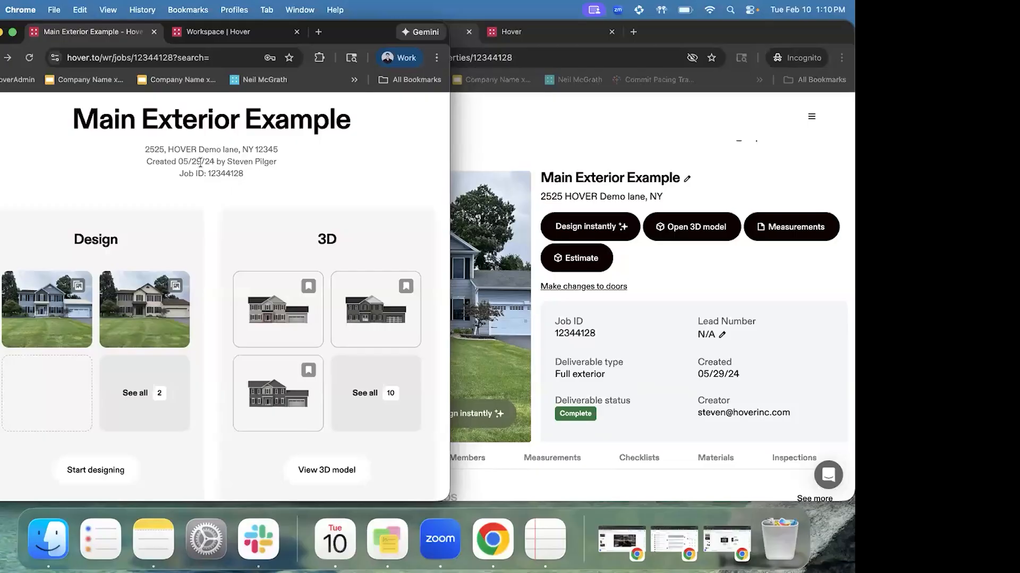
Compare the incognito property page with the job page, scrolling down each
click(601, 152)
scroll(536, 265, down, 1)
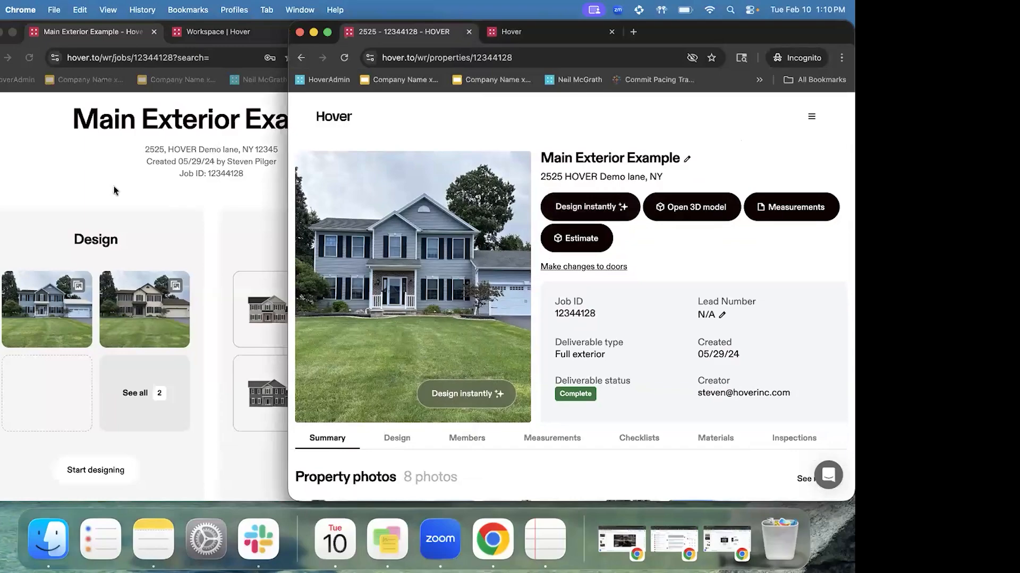
click(101, 221)
scroll(101, 222, down, 2)
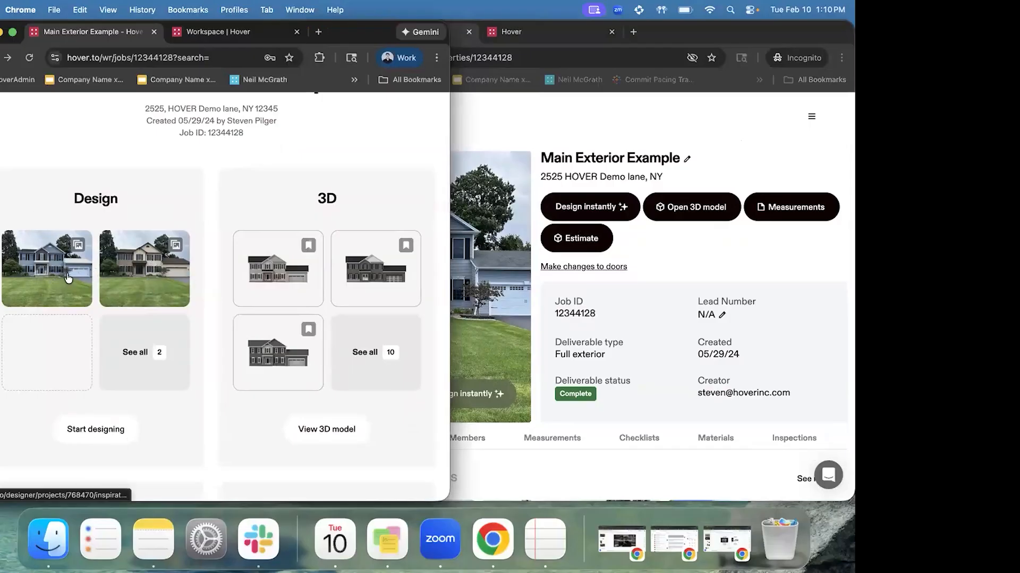
scroll(113, 267, down, 1)
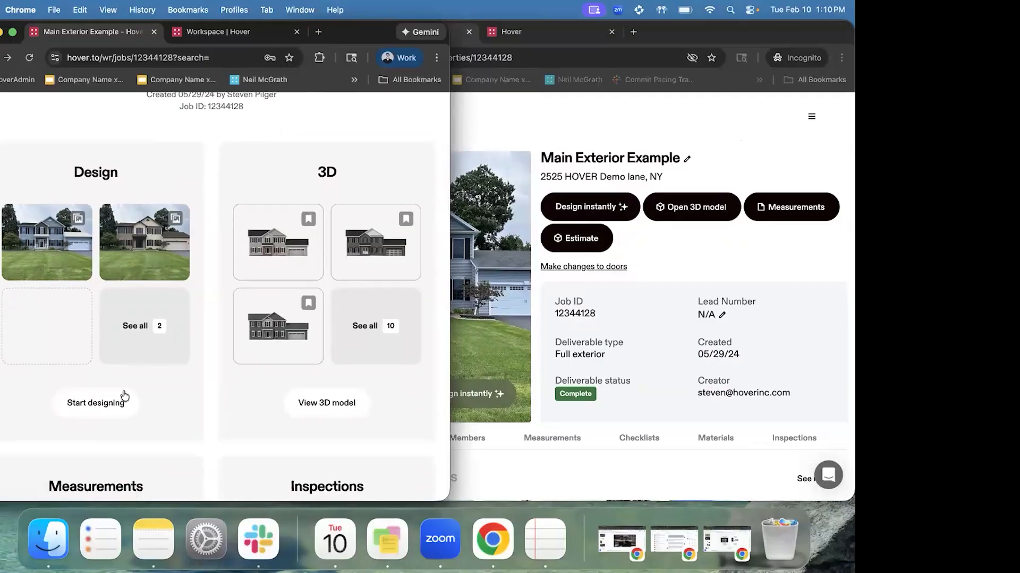
Scroll the job page to the measurements: 2320 ft² roof, 2761 ft² siding, 23 windows
click(709, 253)
scroll(733, 193, down, 1)
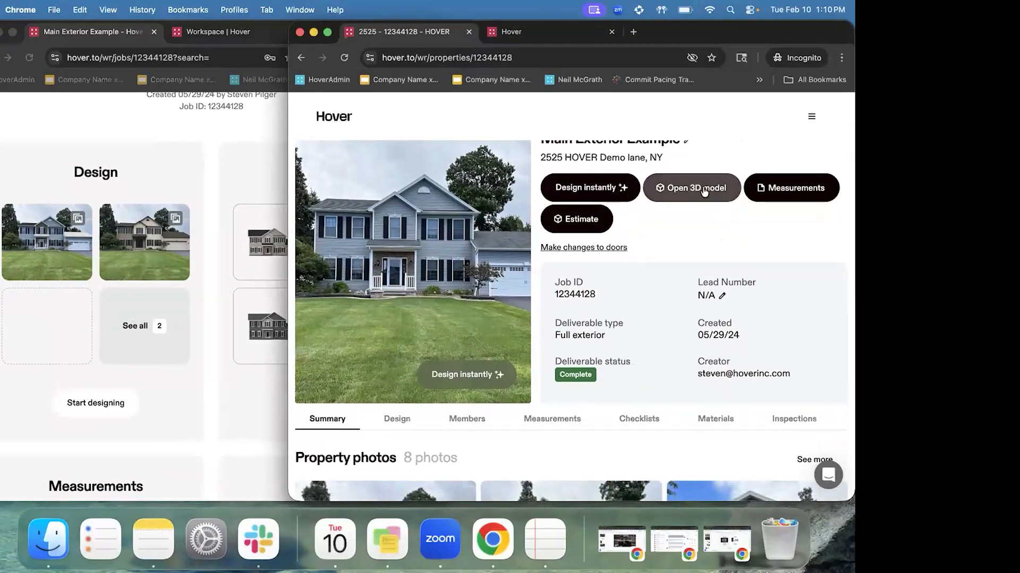
click(184, 174)
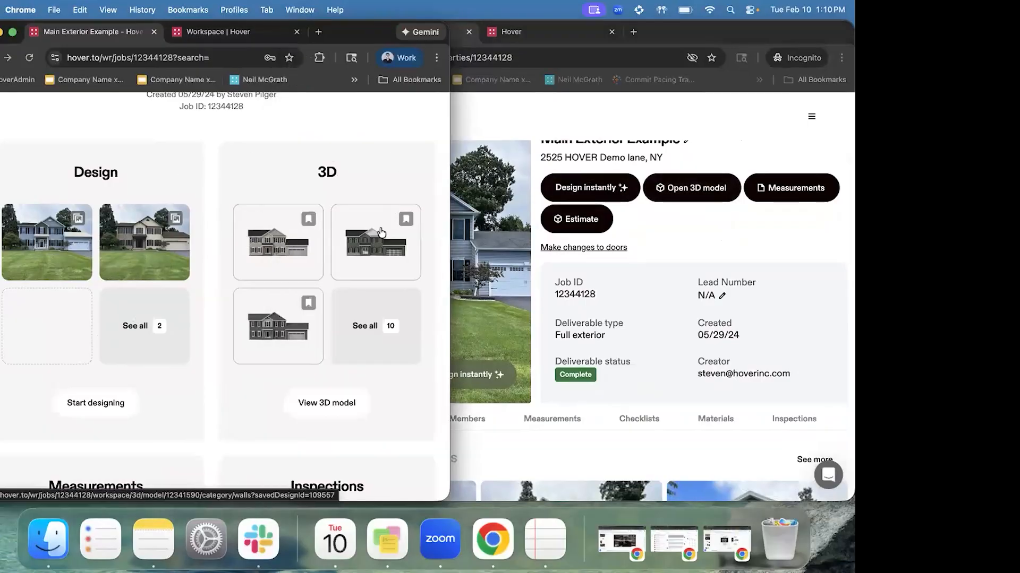
scroll(351, 201, down, 1)
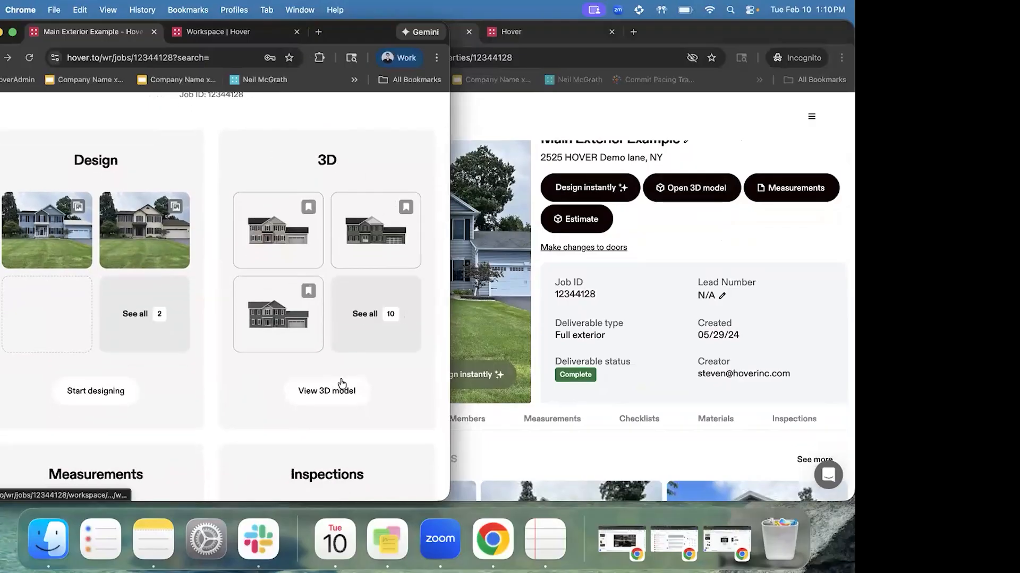
scroll(342, 384, down, 10)
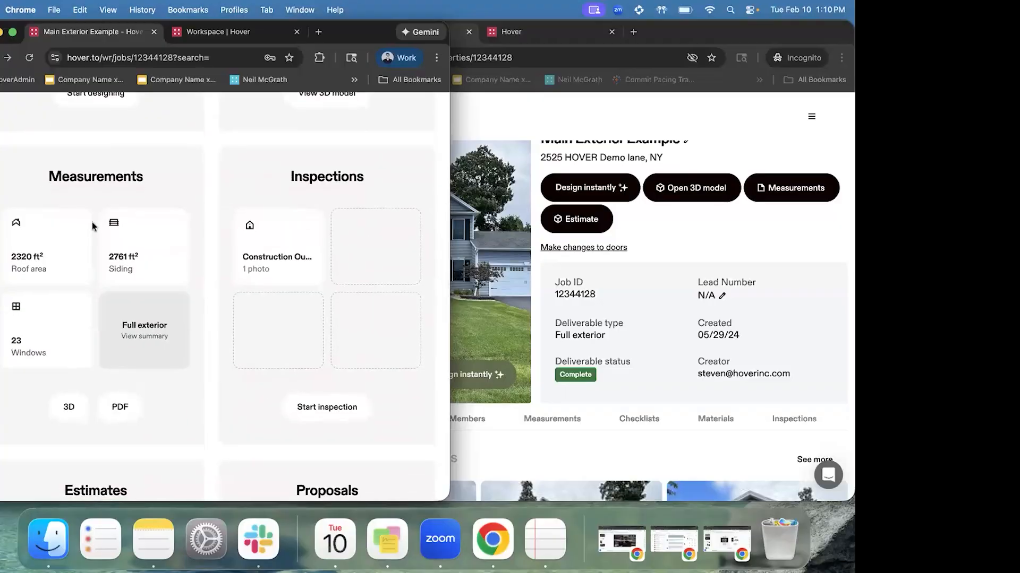
Review the job's estimates and proposals: one $0.00 siding estimate dated 02/05/26, no proposals
scroll(92, 222, up, 3)
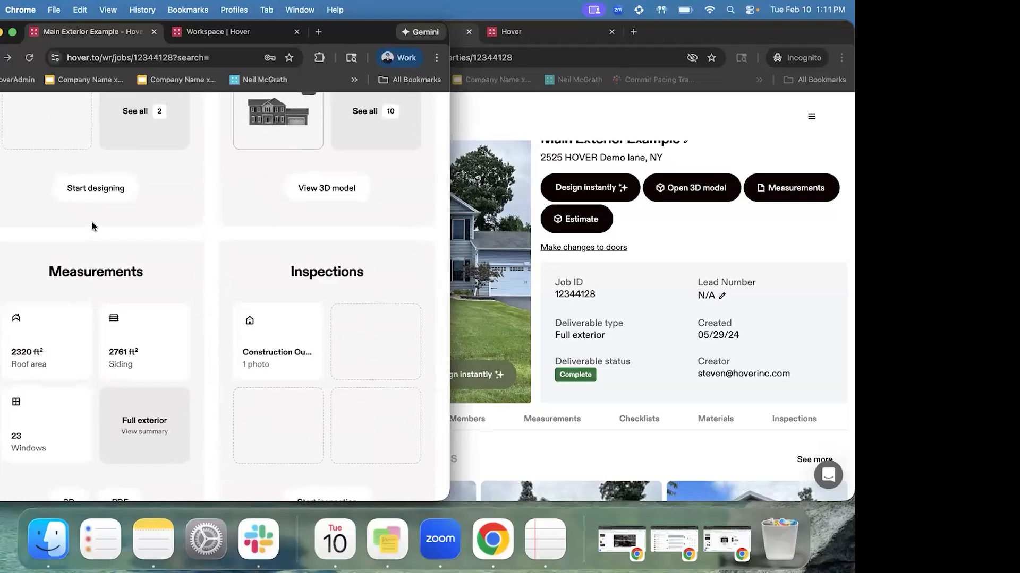
scroll(91, 222, up, 4)
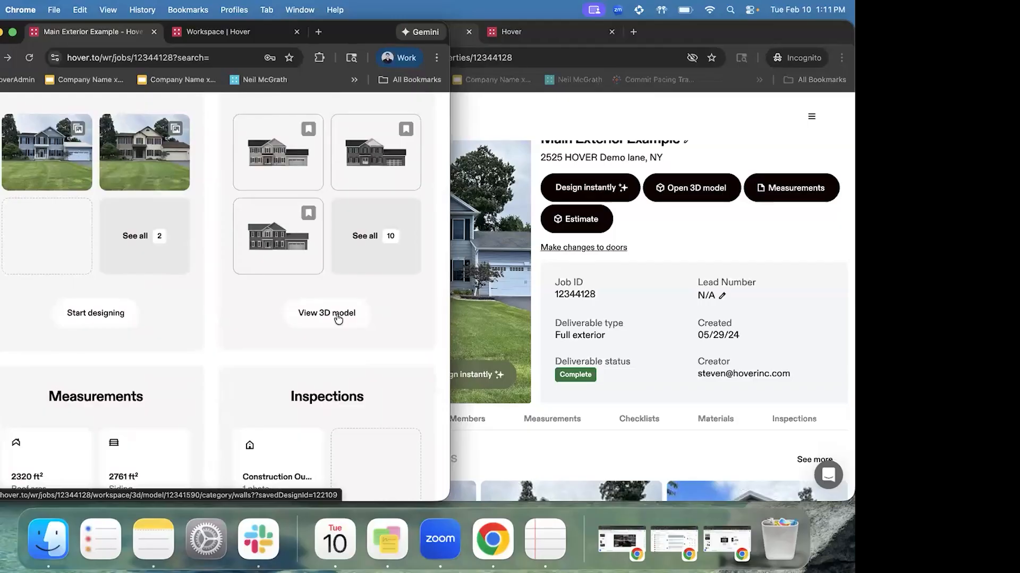
scroll(337, 318, down, 5)
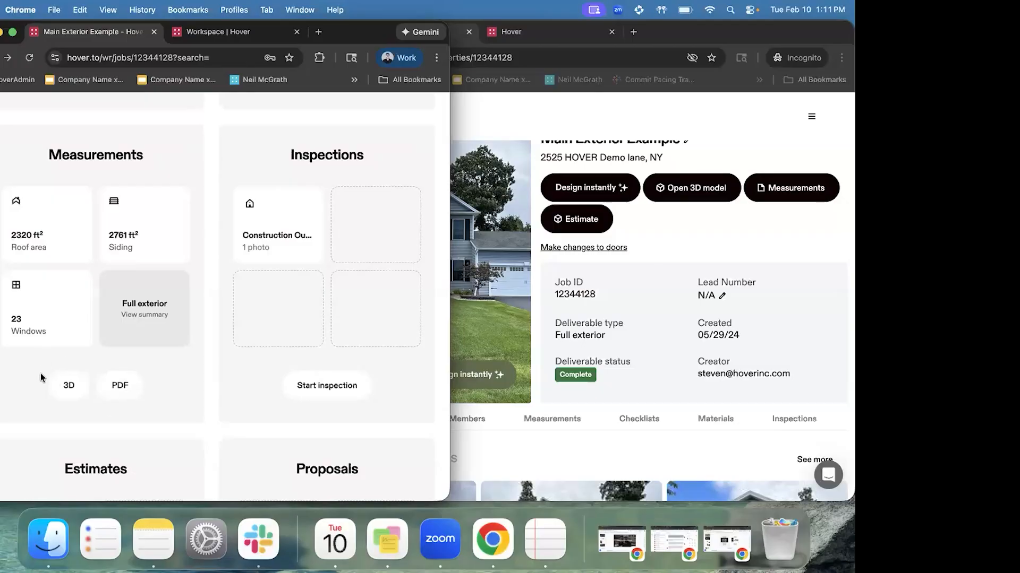
scroll(115, 327, up, 5)
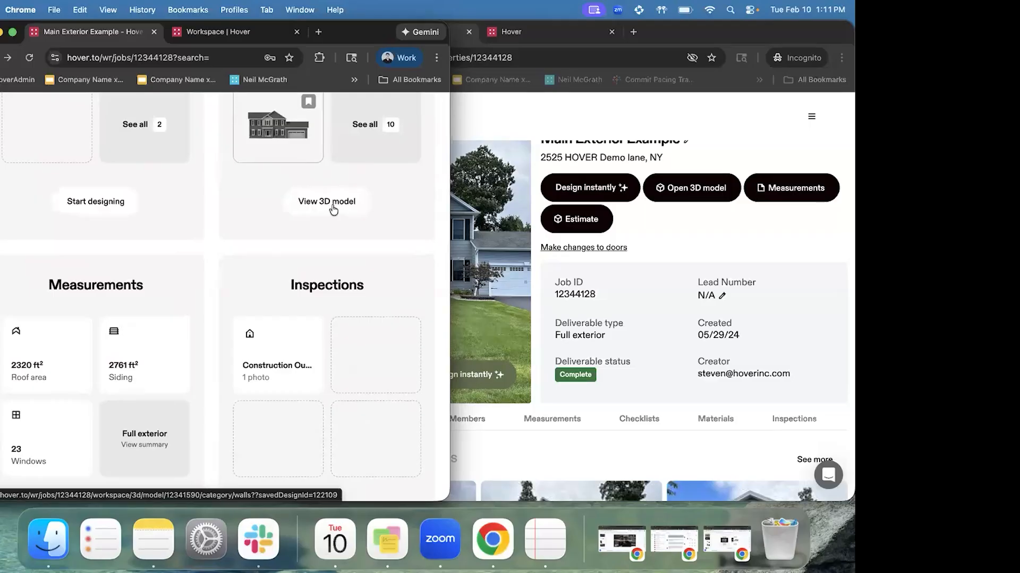
scroll(81, 274, down, 5)
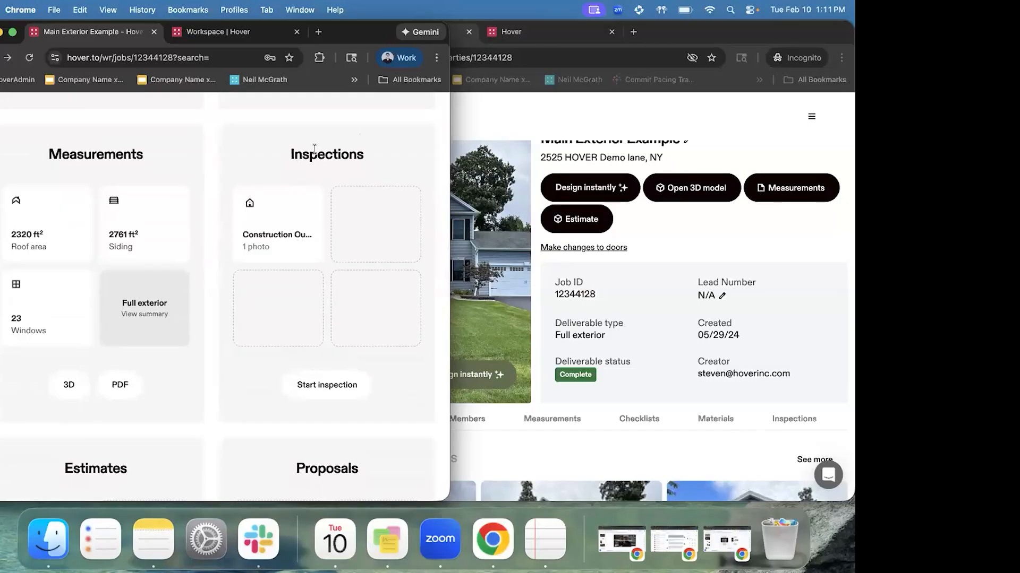
scroll(345, 257, down, 3)
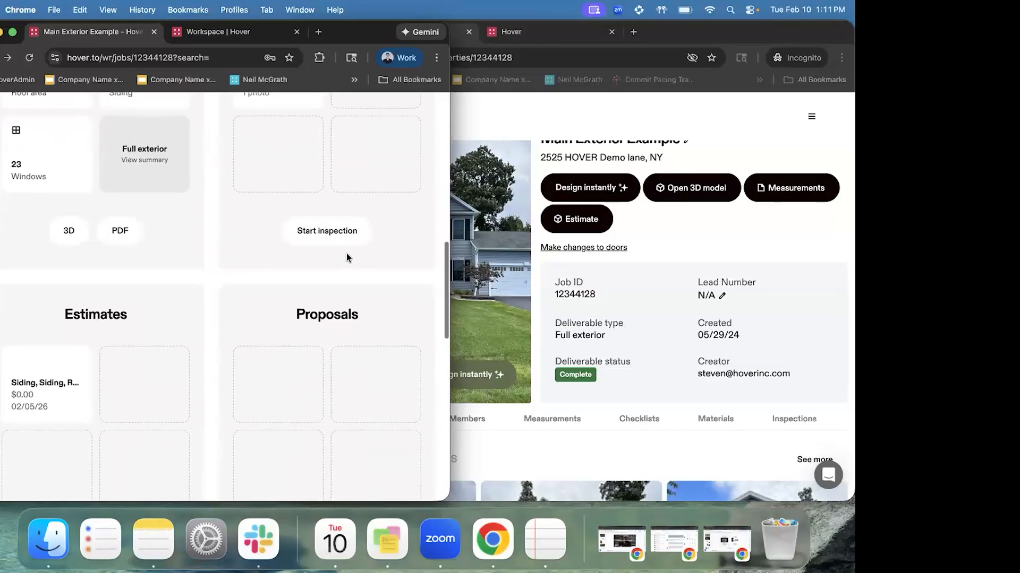
scroll(338, 234, down, 2)
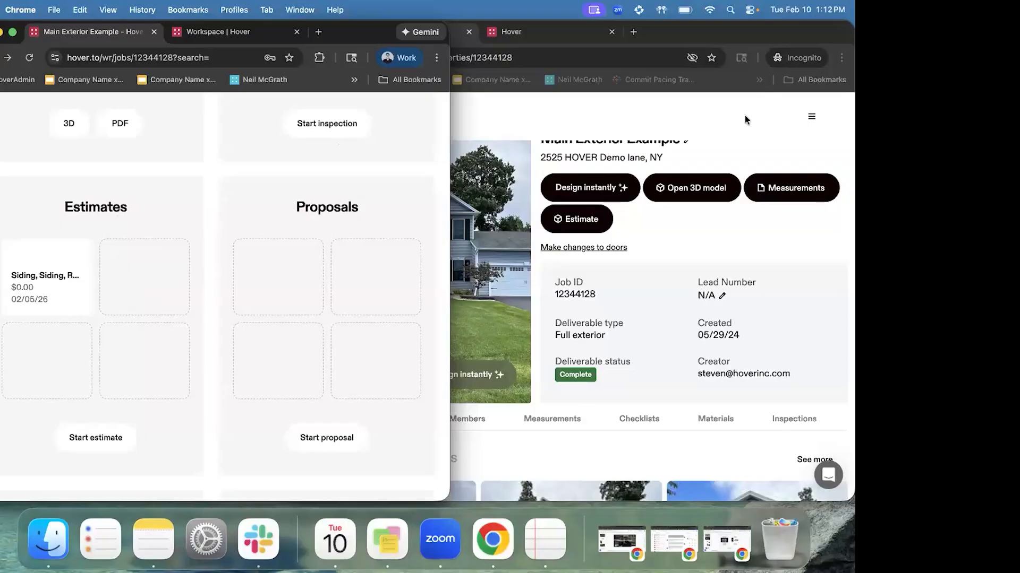
Minimize the incognito property window and expand the job page to full width
click(731, 113)
click(314, 32)
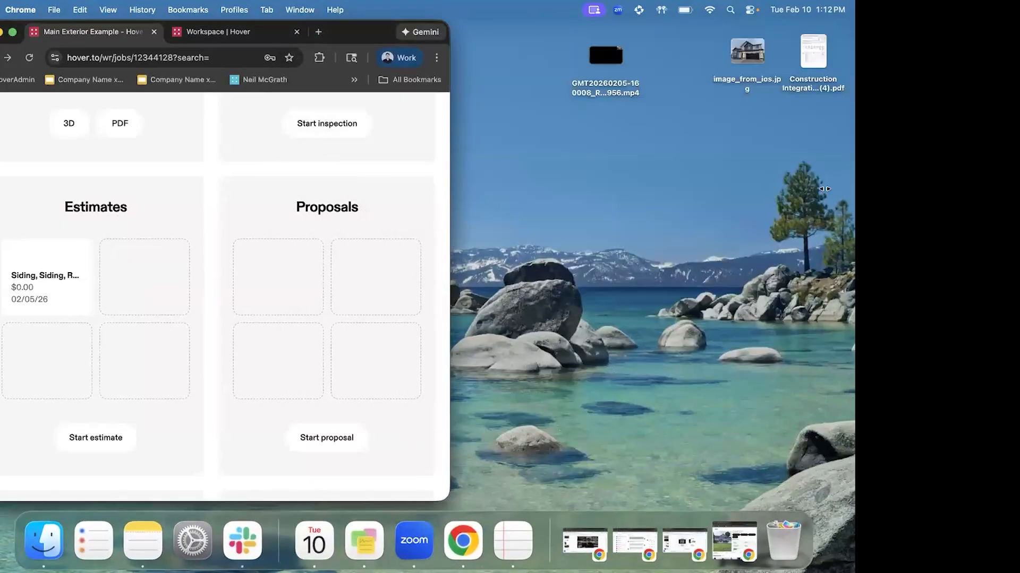
double_click(449, 200)
Open the design workspace showing the house with pink siding and 26 saved designs
scroll(429, 315, up, 10)
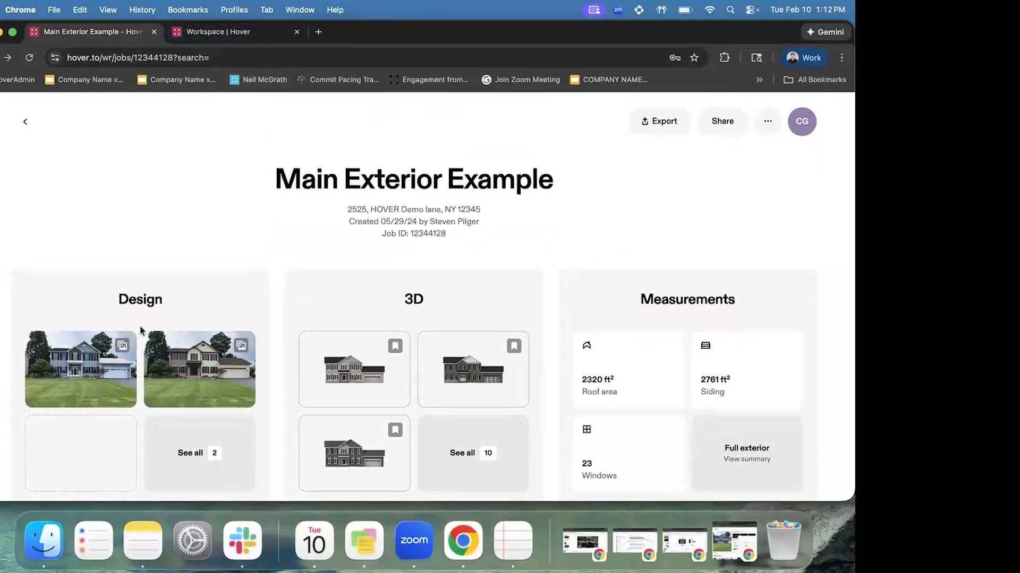
scroll(133, 350, down, 1)
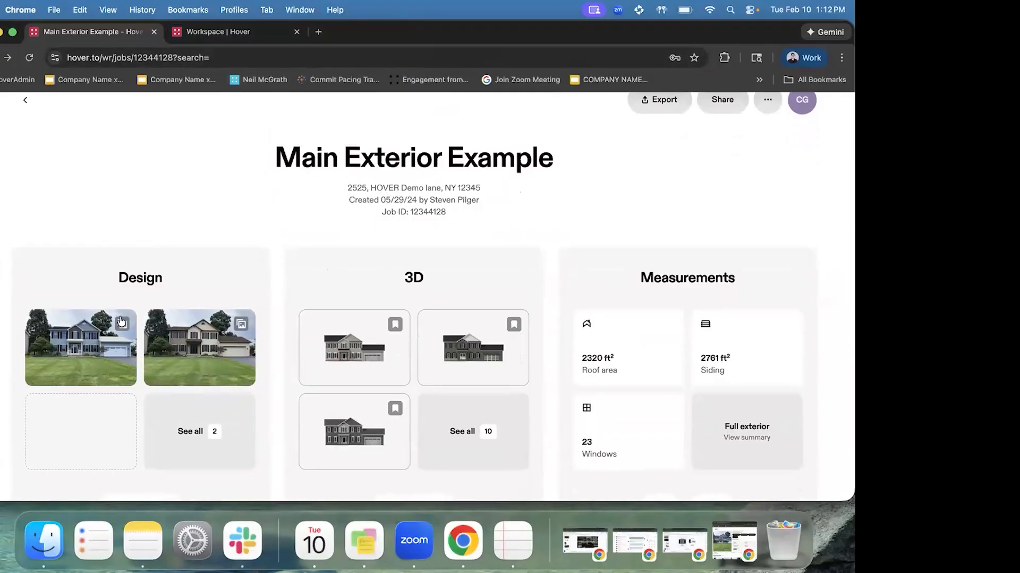
scroll(121, 321, down, 1)
click(229, 32)
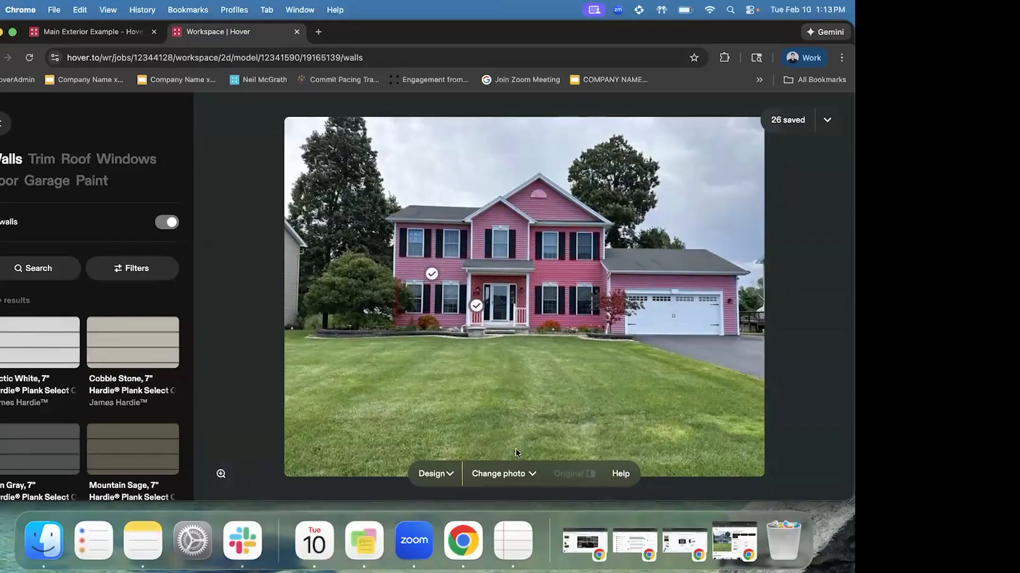
Browse the job's house photos and design on the front-of-house photo, now in grey siding
click(513, 472)
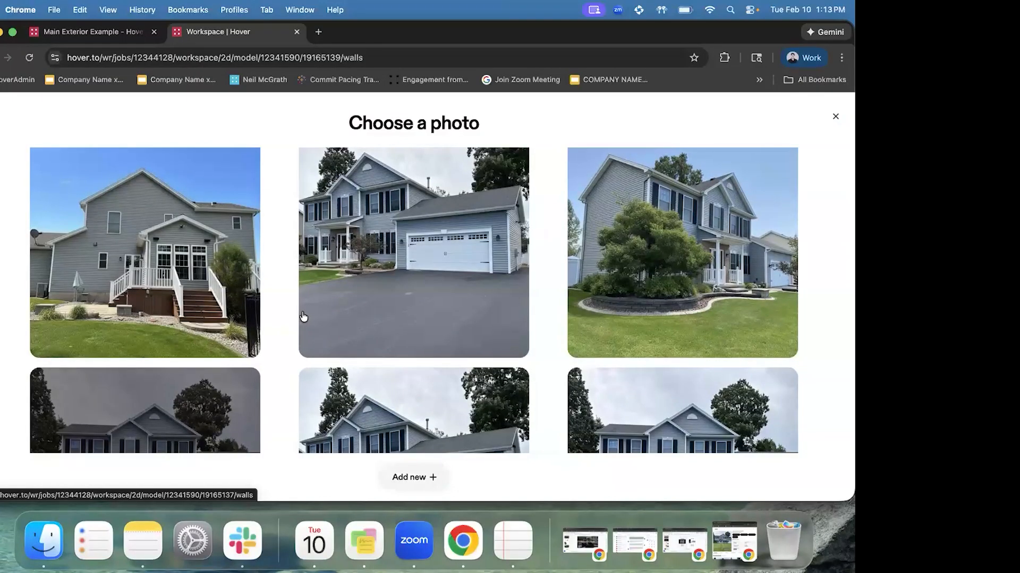
scroll(303, 316, down, 3)
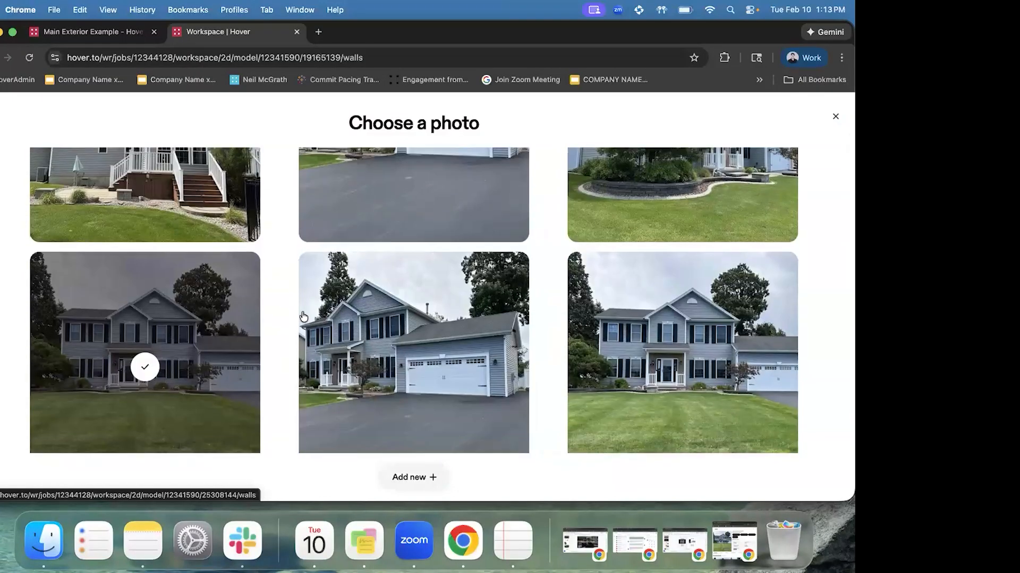
scroll(619, 305, up, 2)
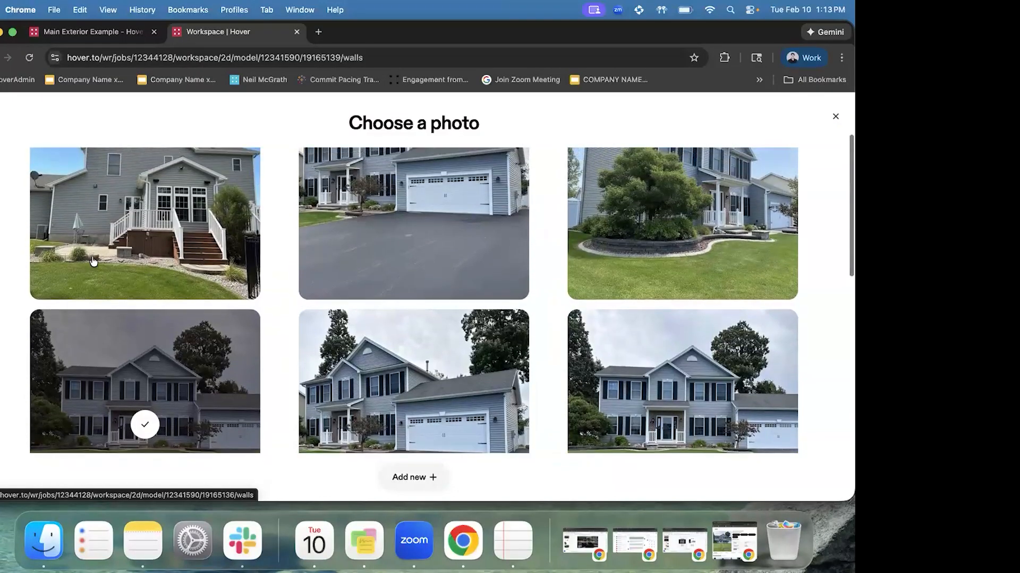
scroll(632, 234, down, 5)
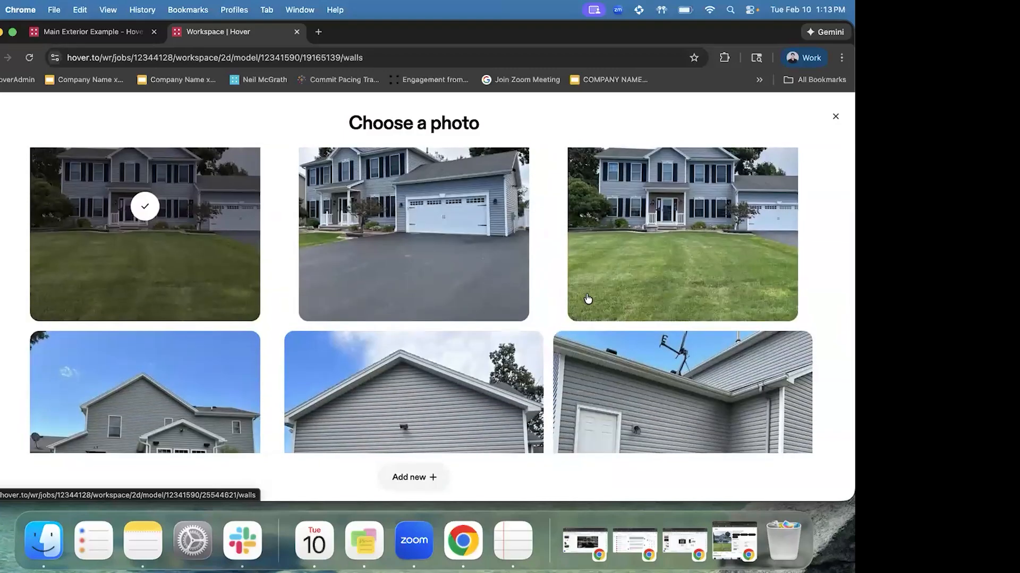
scroll(588, 299, down, 4)
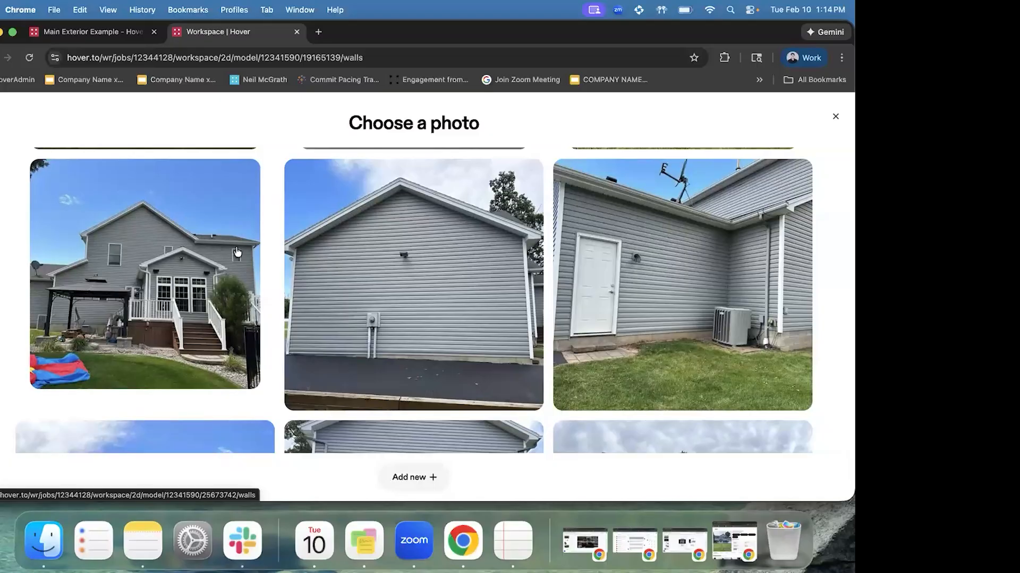
scroll(236, 247, down, 3)
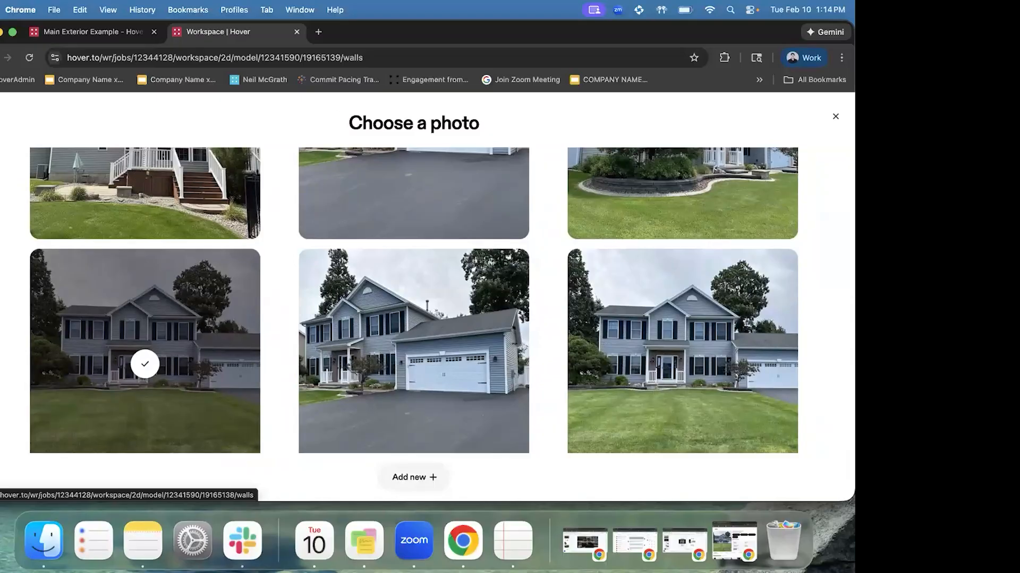
click(203, 357)
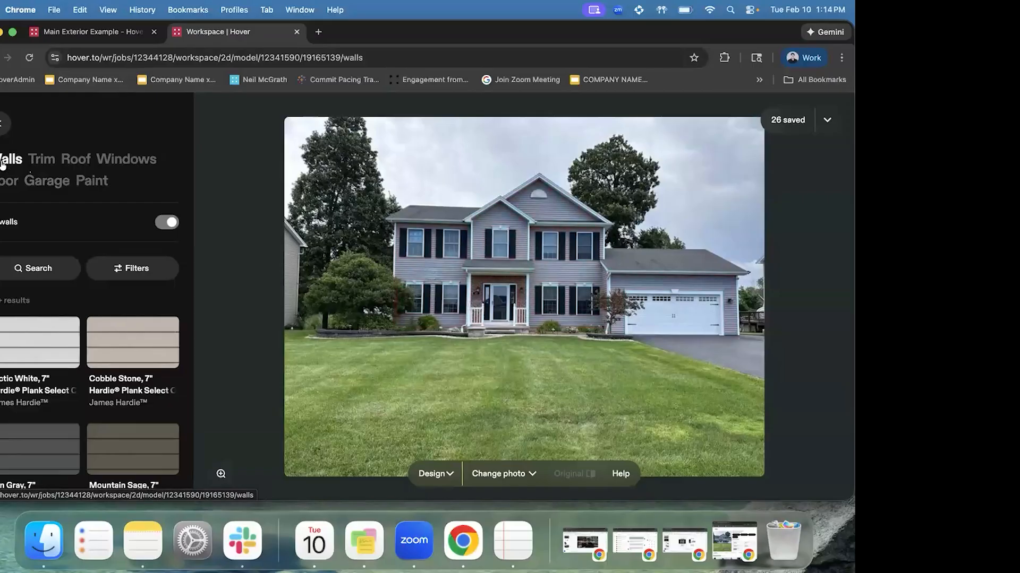
Look at Trim and Roof, then turn on the Windows category's all-windows option
click(42, 161)
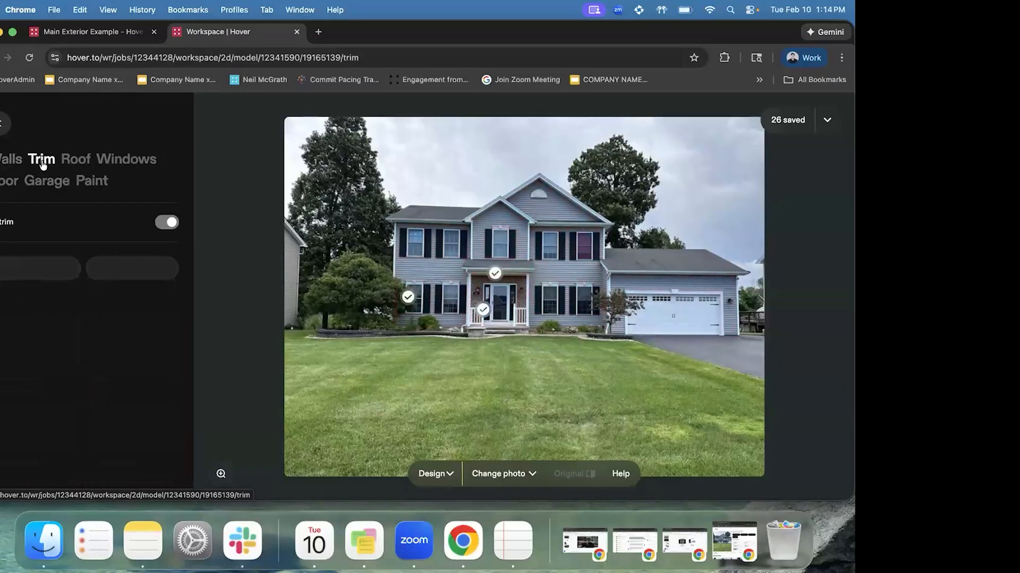
click(77, 161)
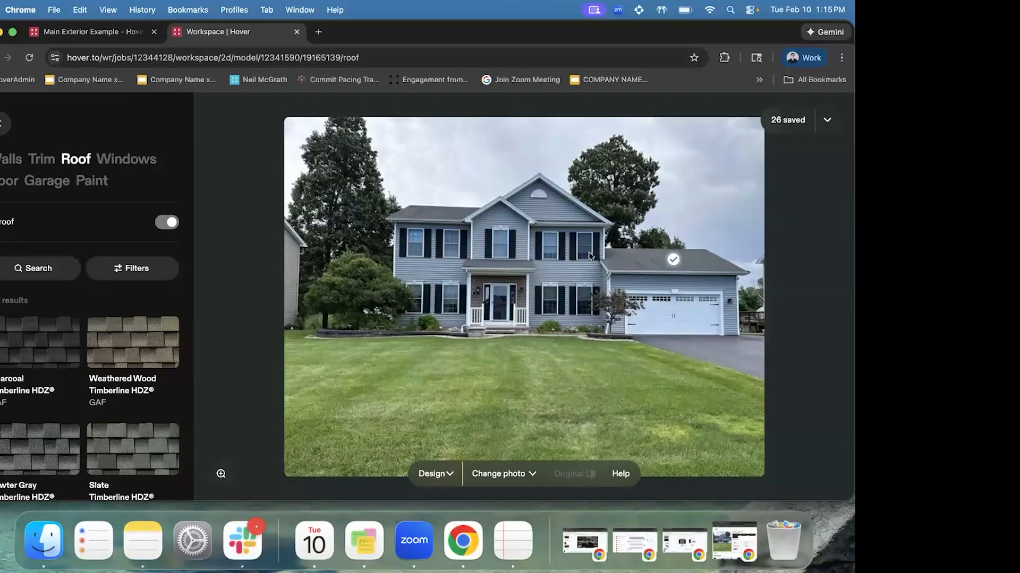
click(144, 160)
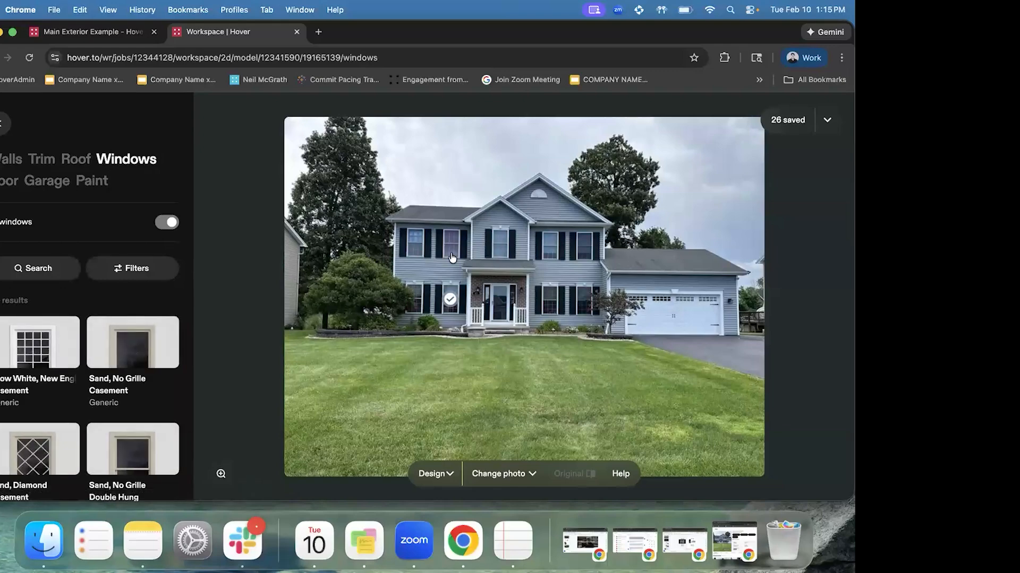
click(172, 225)
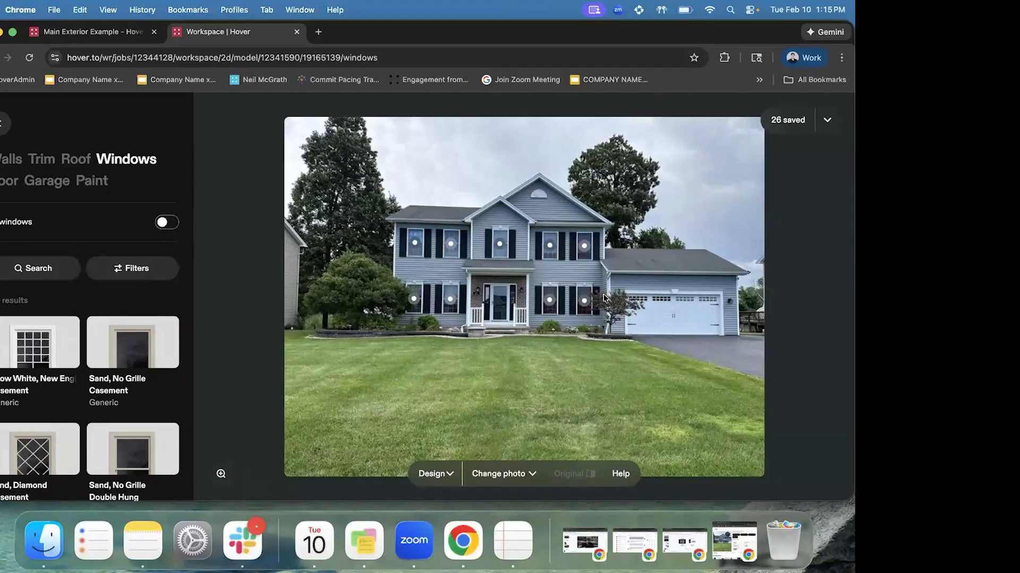
click(167, 222)
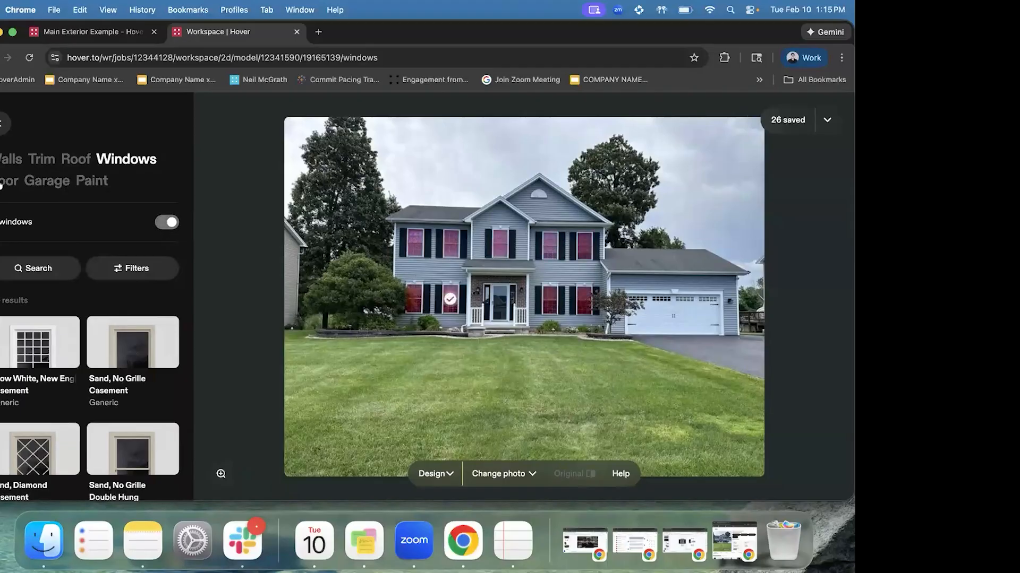
click(2, 183)
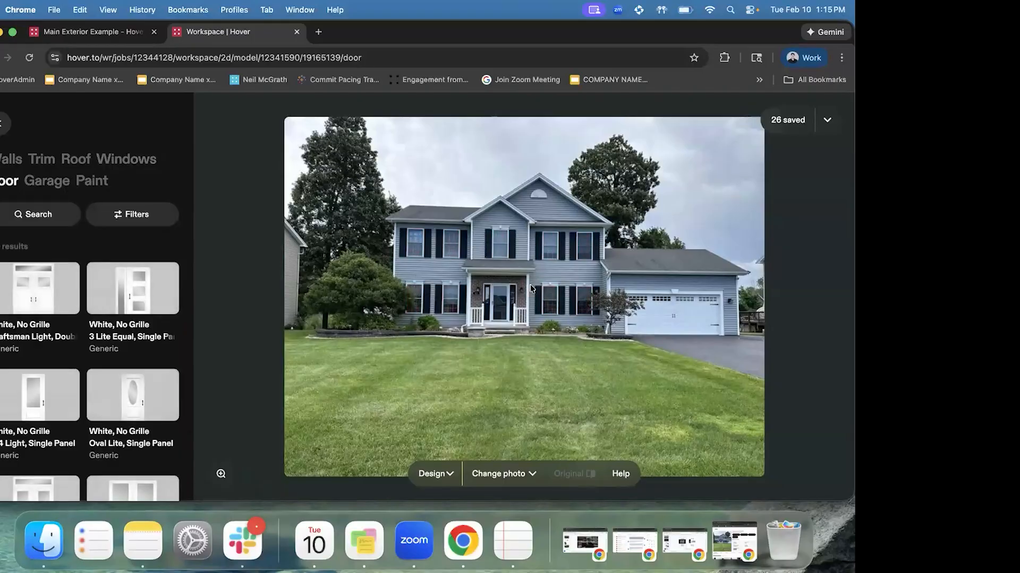
Browse Garage and Paint options, then return to Walls and mark the right-front wall section
click(658, 319)
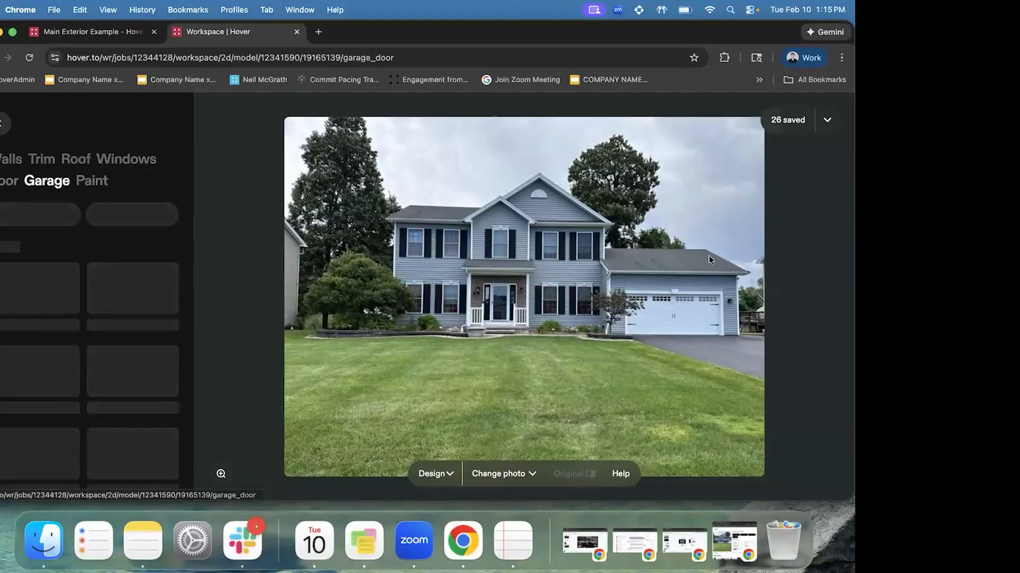
click(94, 181)
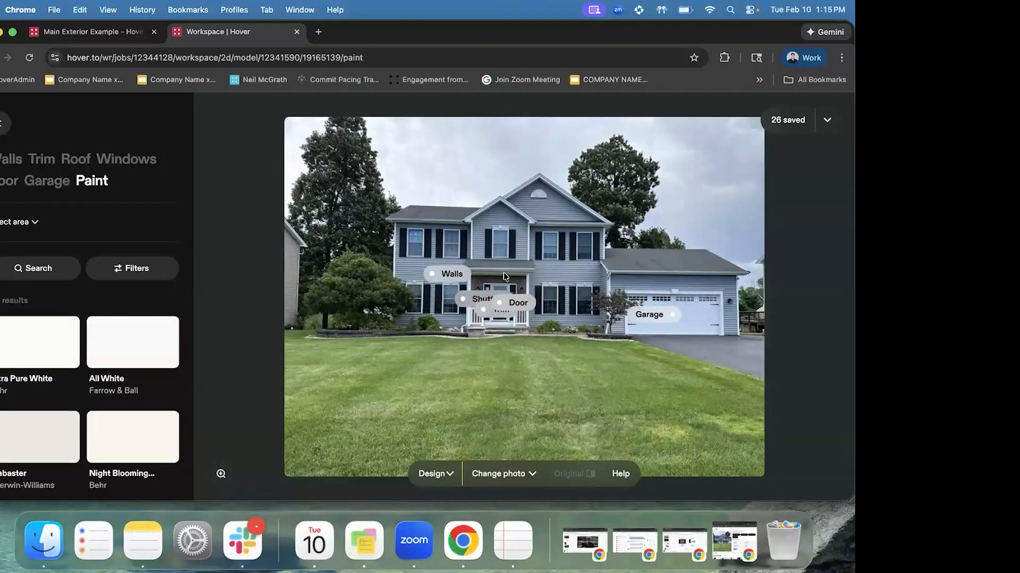
click(5, 160)
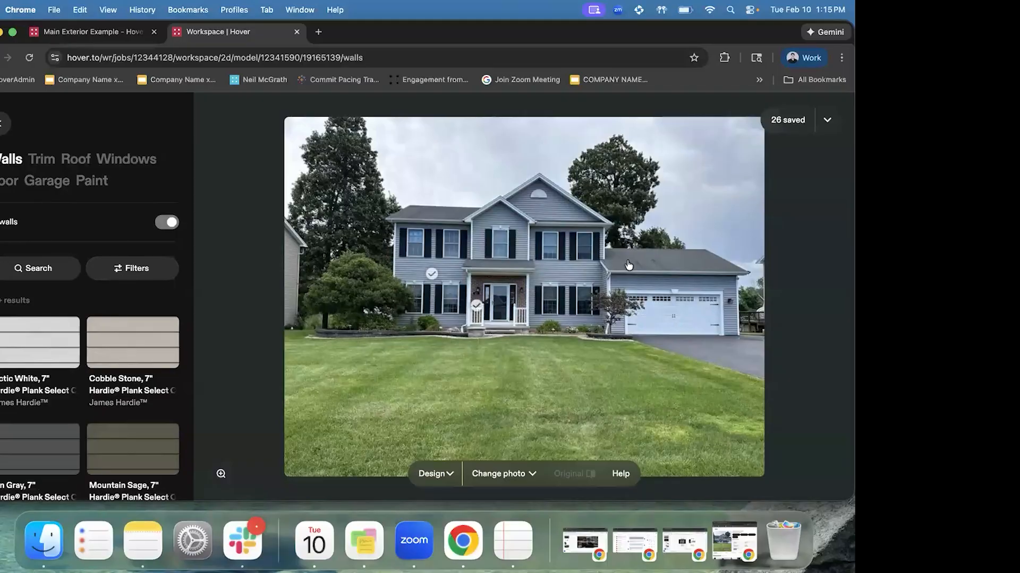
click(564, 297)
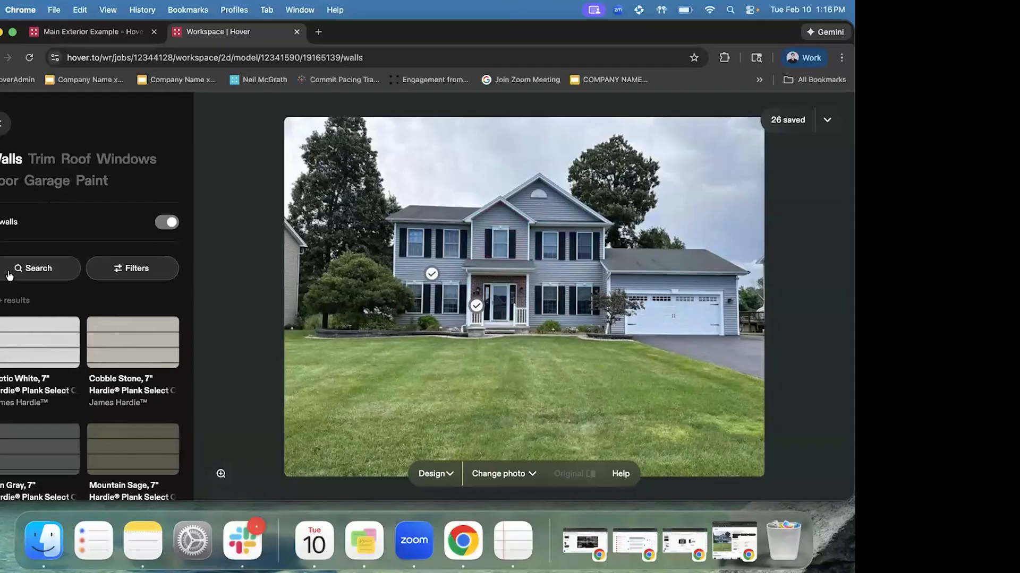
Try the wall search and Type filter without applying anything, ending on the Trim options
click(50, 267)
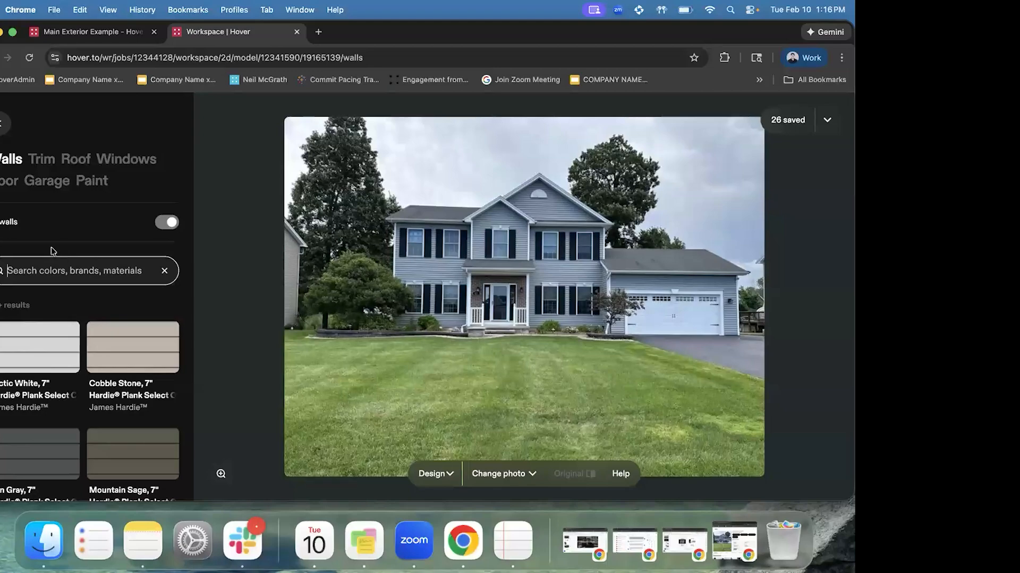
click(62, 249)
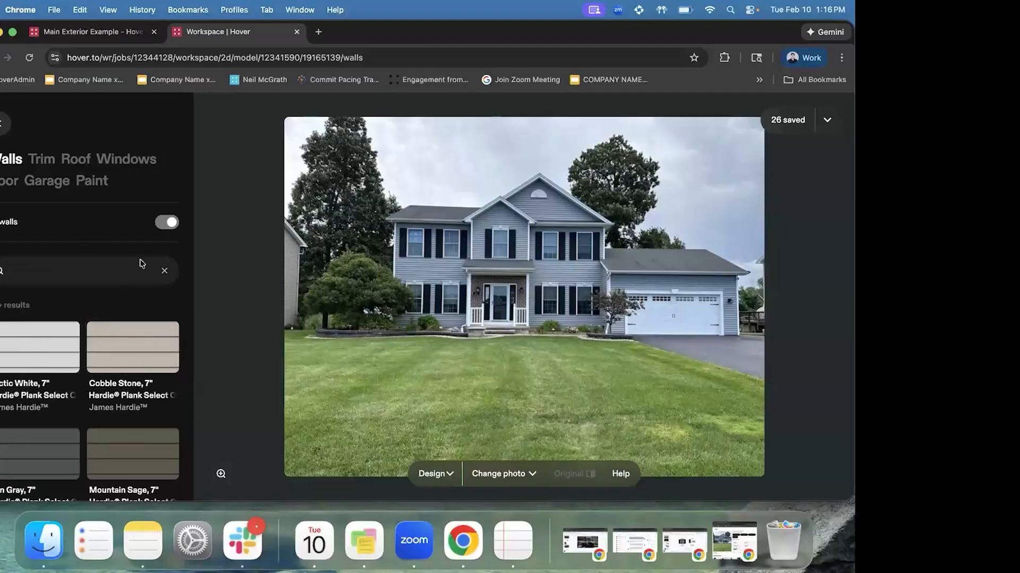
click(168, 271)
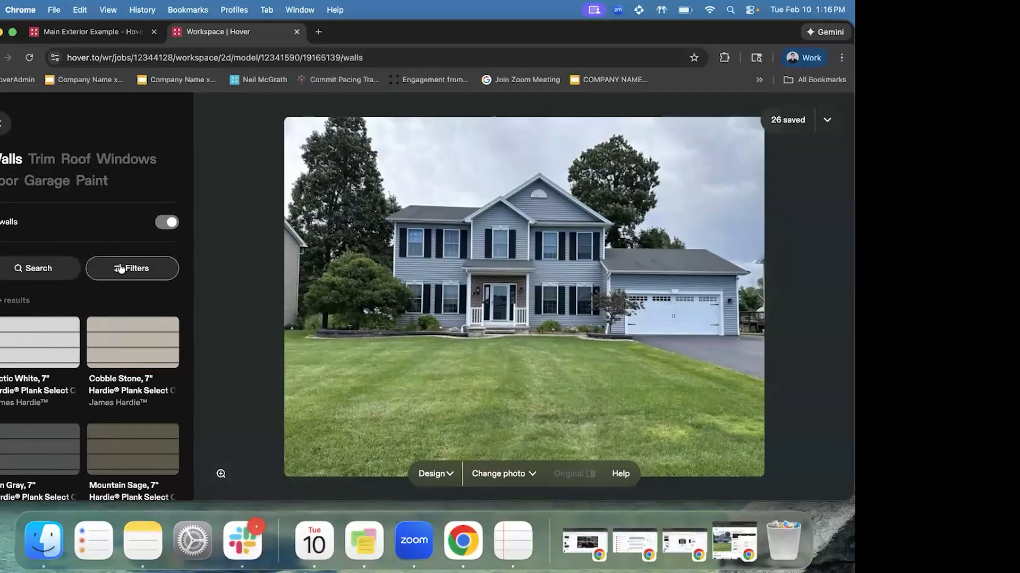
click(32, 196)
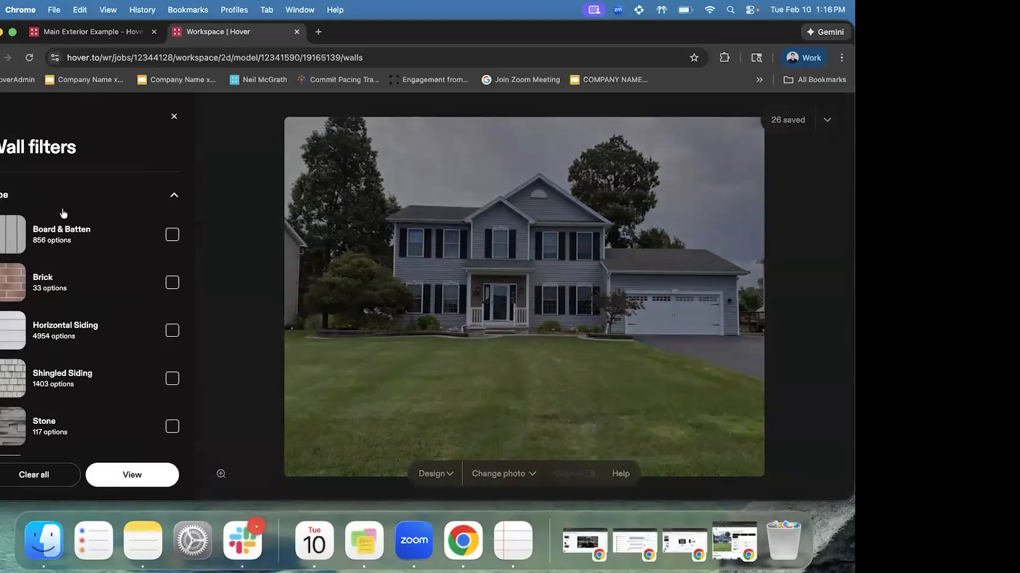
click(155, 192)
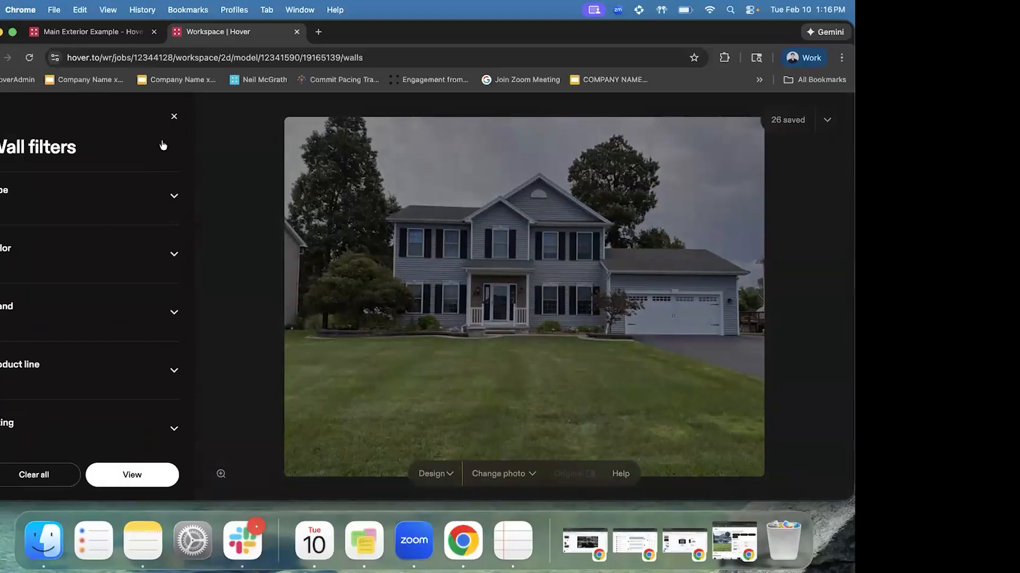
click(174, 117)
click(42, 160)
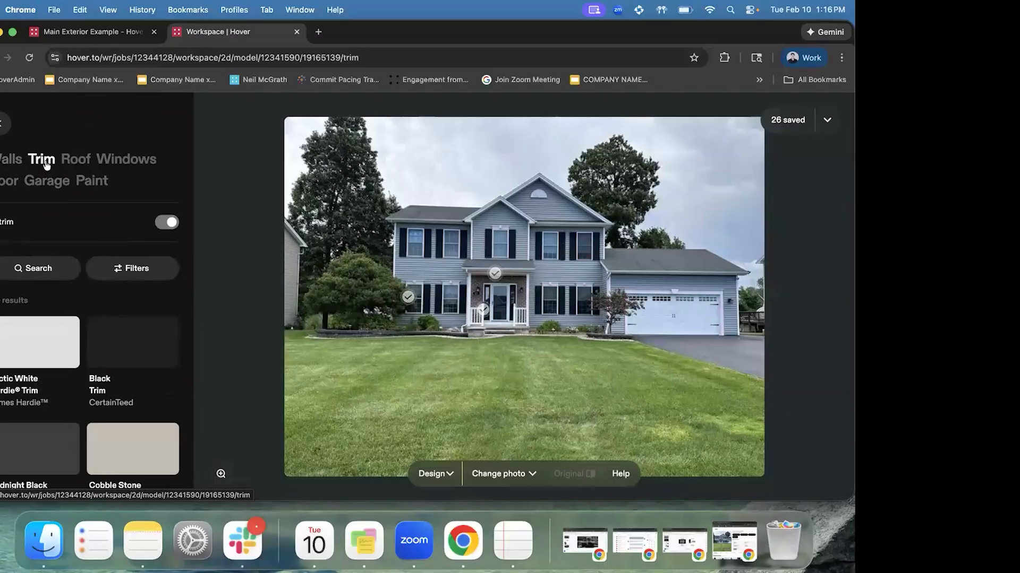
Open the Trim filters, collapse the colour list and close them
click(133, 274)
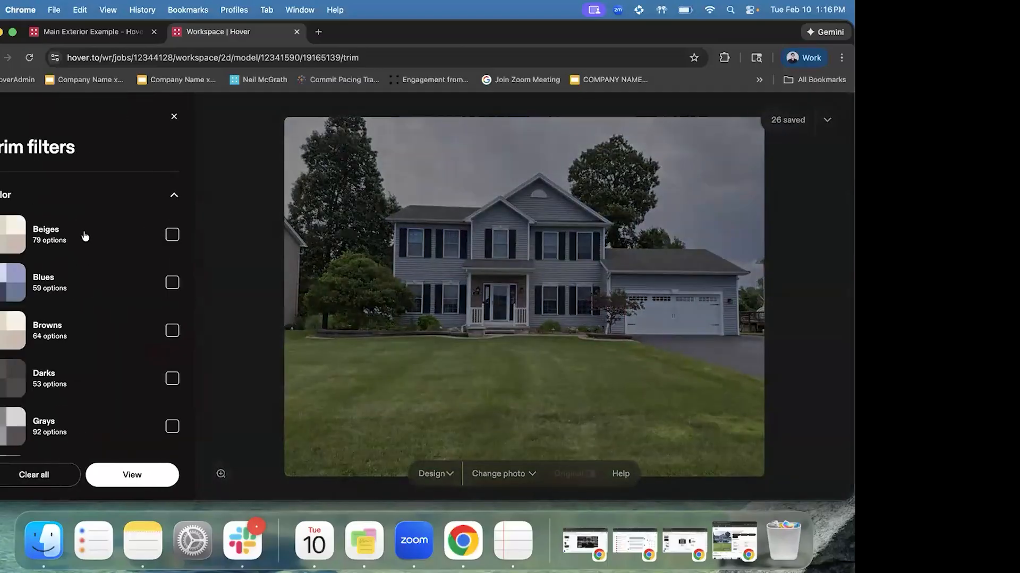
click(62, 204)
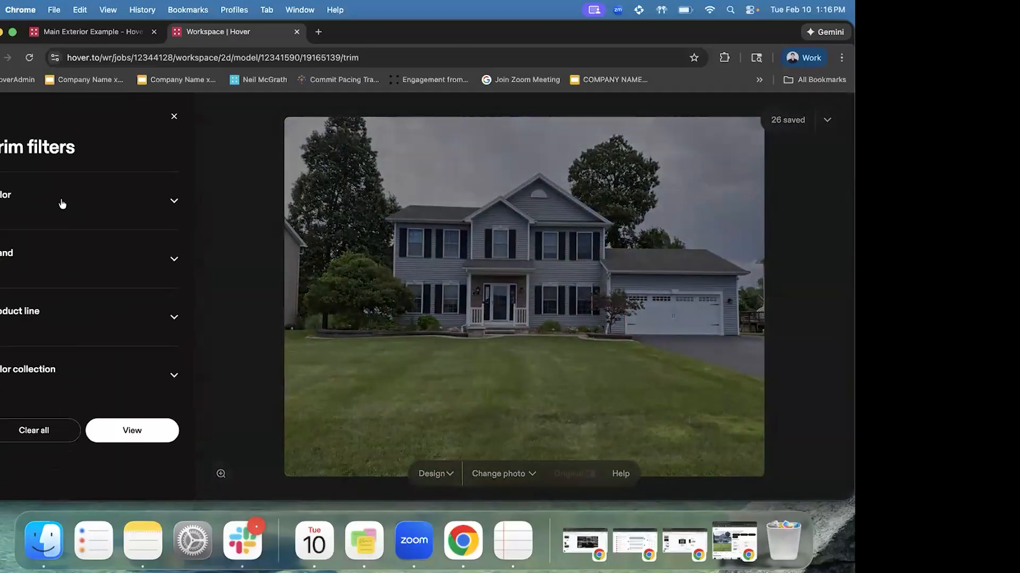
click(174, 115)
Review the Roof filters, collapse the Brand list and close the panel
click(77, 159)
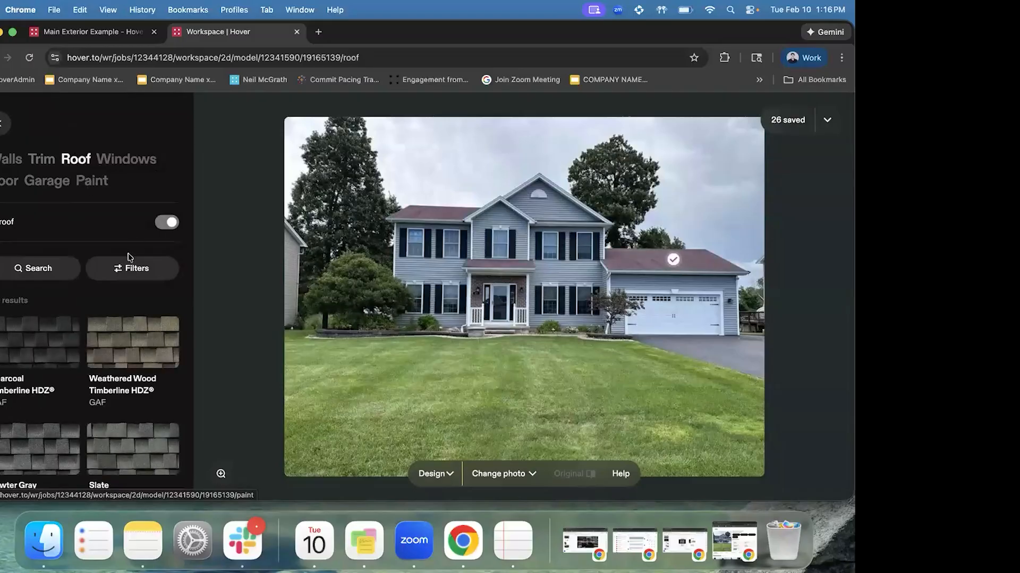
click(130, 269)
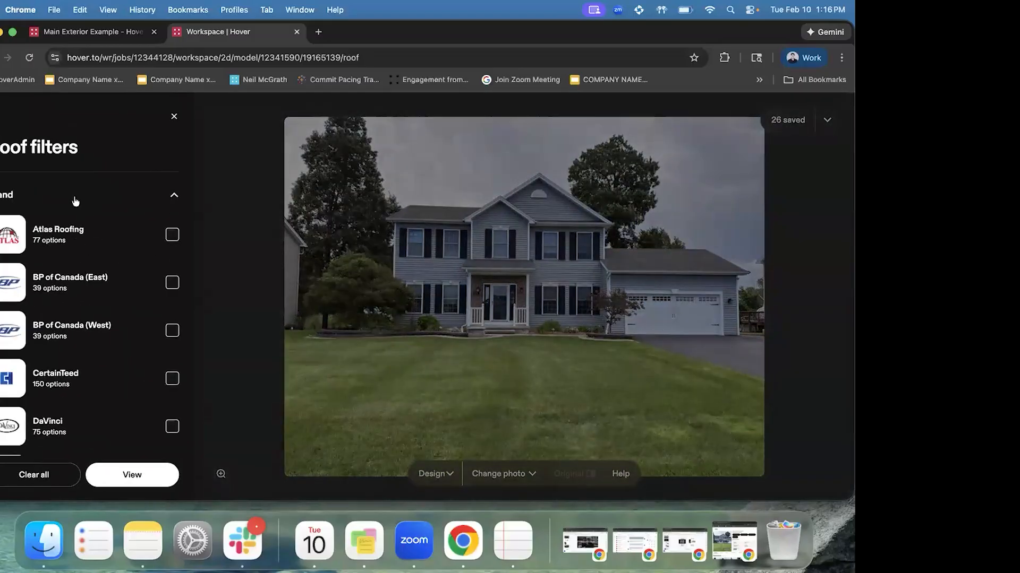
scroll(130, 268, down, 2)
scroll(103, 197, up, 2)
click(88, 189)
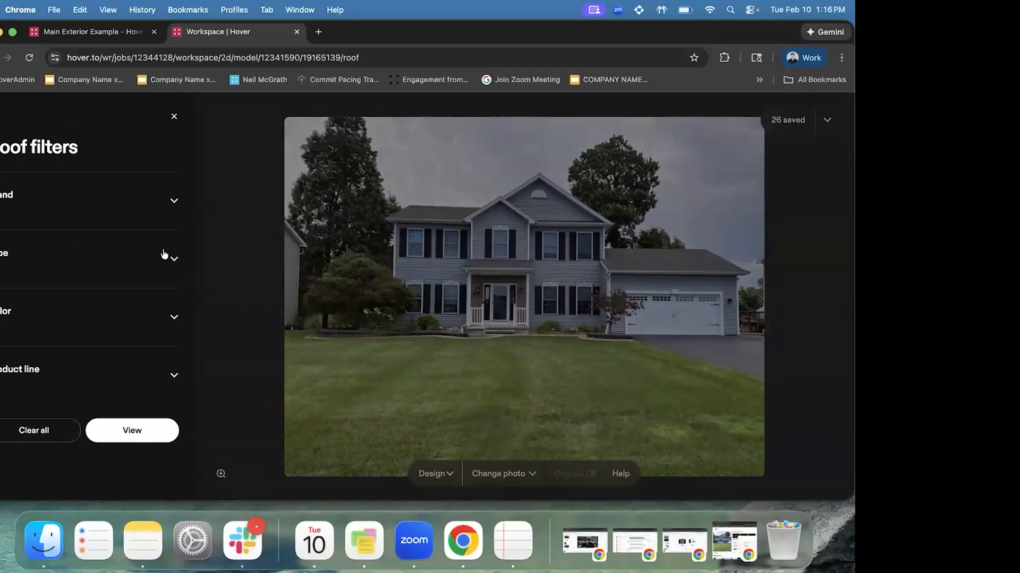
click(174, 118)
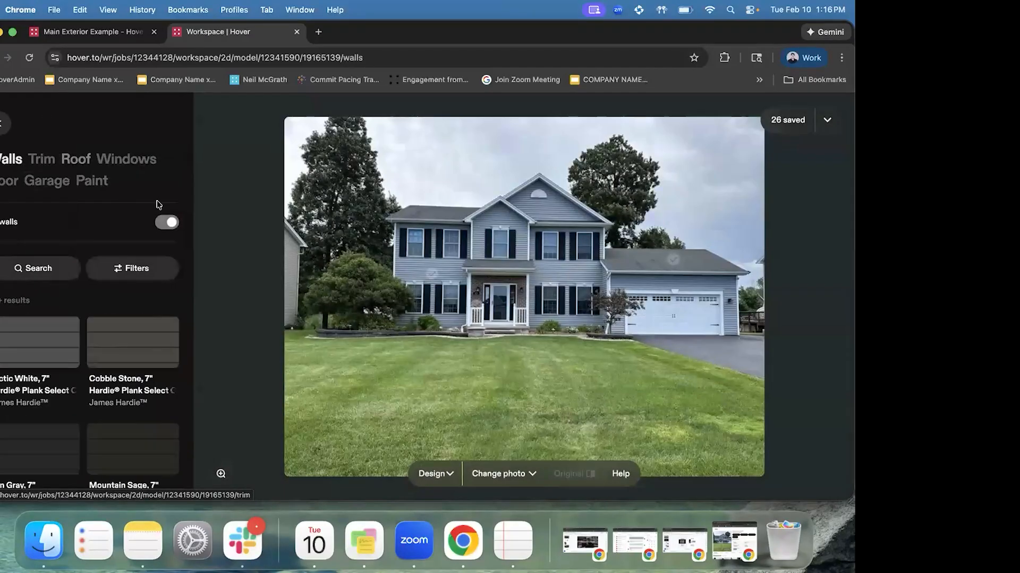
Expand and collapse the wall Type, Colour and Brand filter lists
click(131, 267)
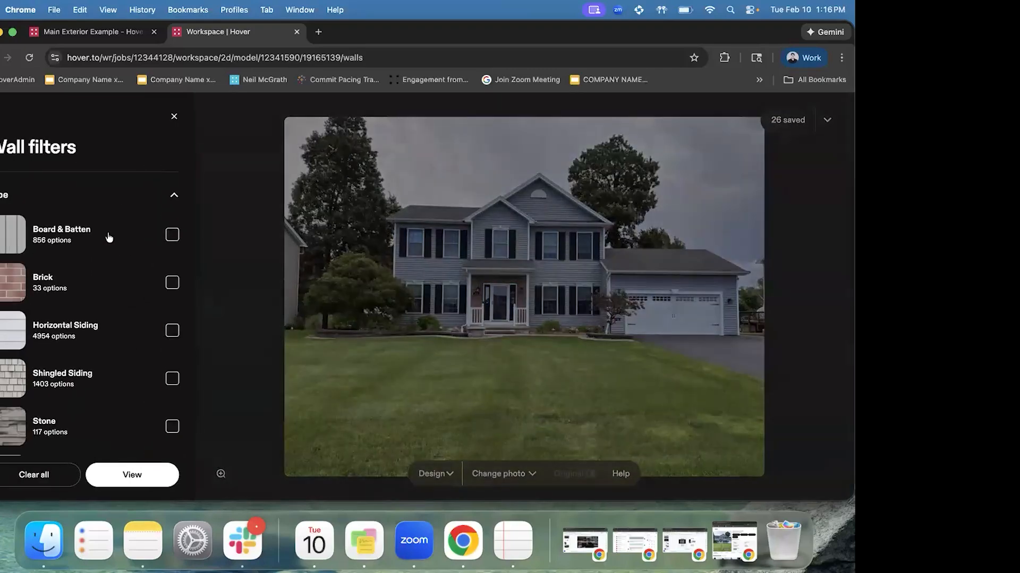
scroll(107, 221, down, 2)
scroll(106, 219, up, 2)
click(107, 200)
click(76, 214)
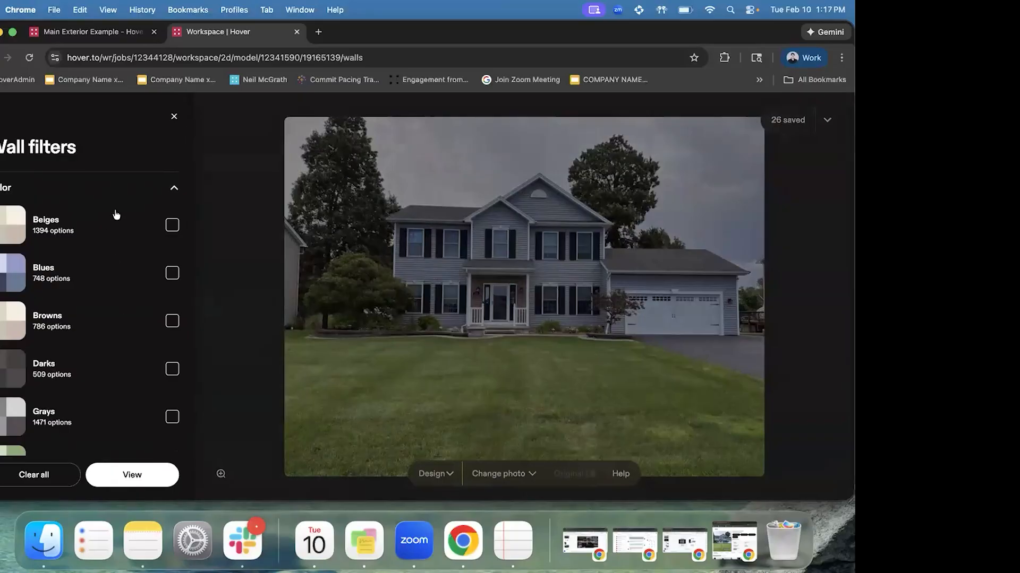
scroll(120, 296, down, 2)
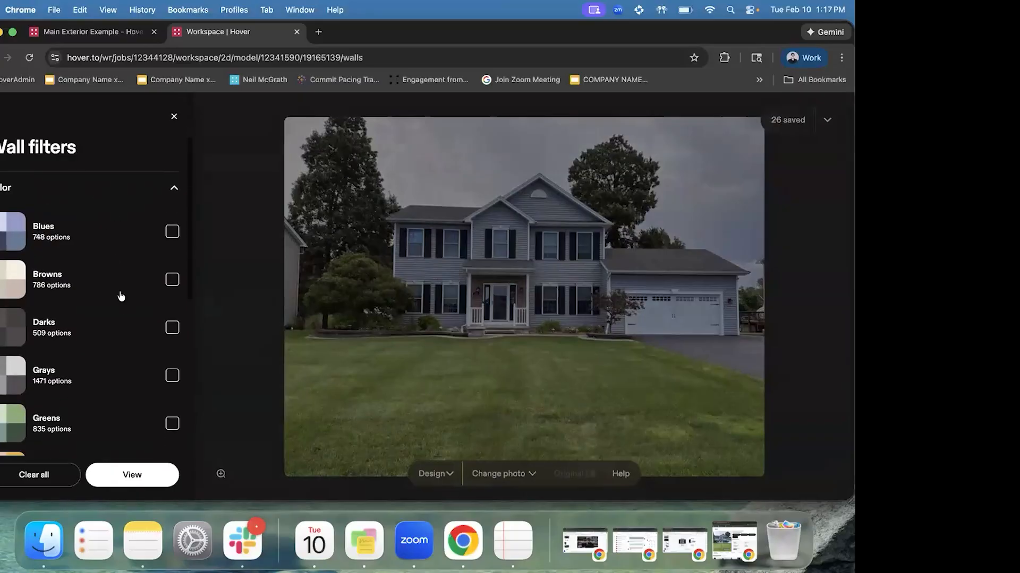
scroll(122, 296, up, 4)
click(86, 255)
scroll(86, 255, down, 2)
click(86, 254)
scroll(137, 178, down, 2)
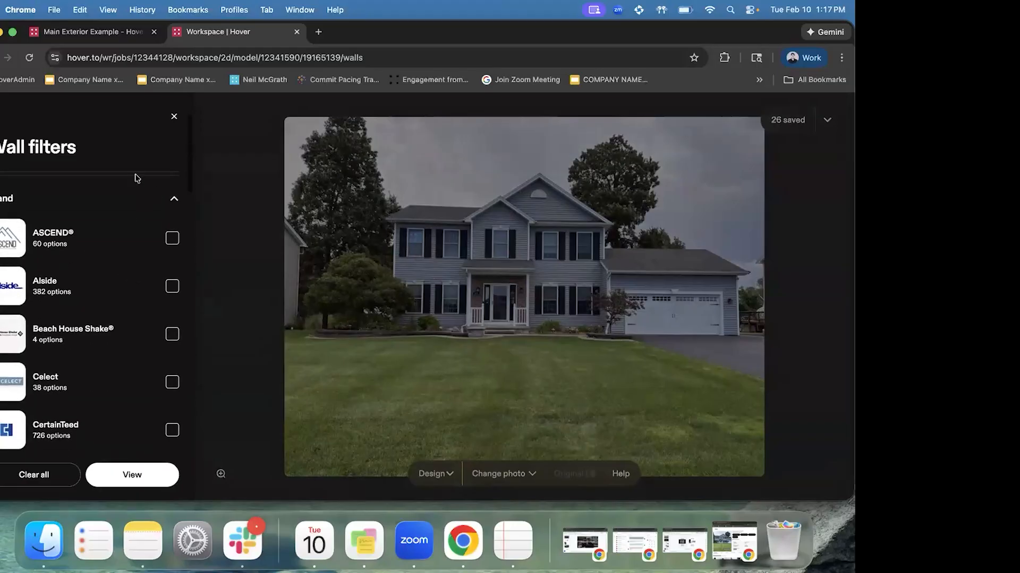
click(123, 197)
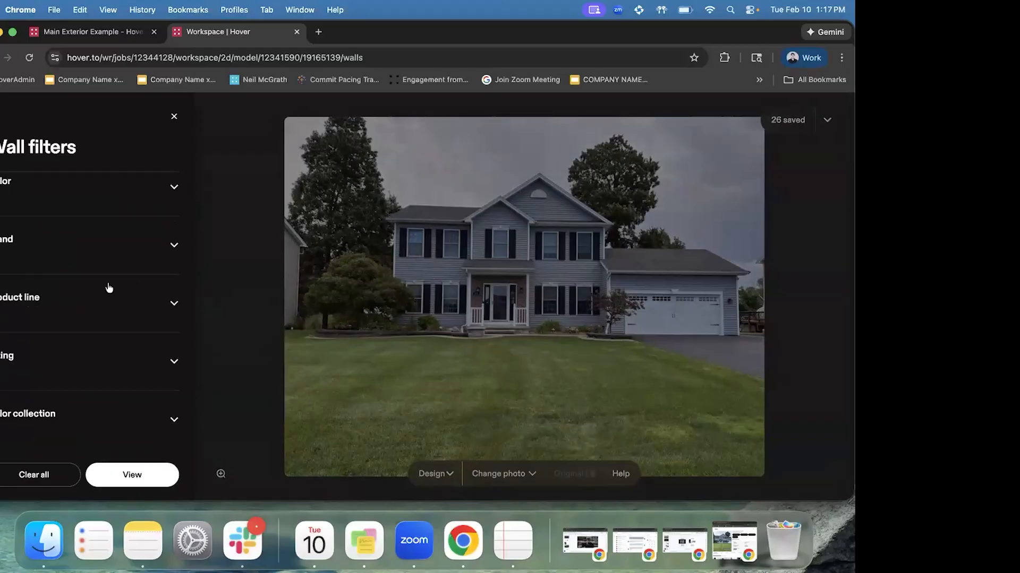
Check the Product line, Brand and Color collection filters, close without applying, and return to the job page
click(76, 315)
scroll(148, 290, down, 1)
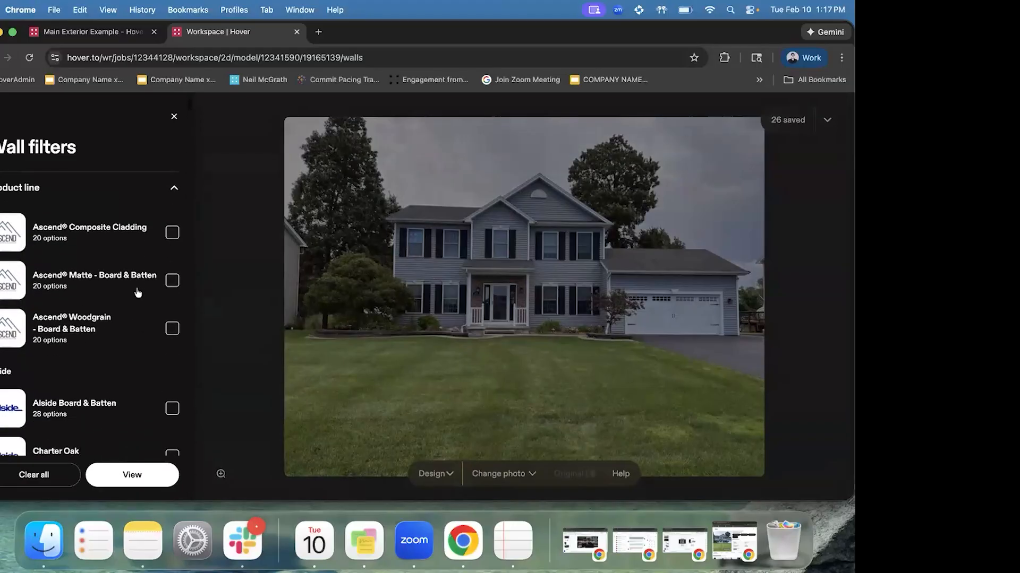
scroll(148, 290, up, 1)
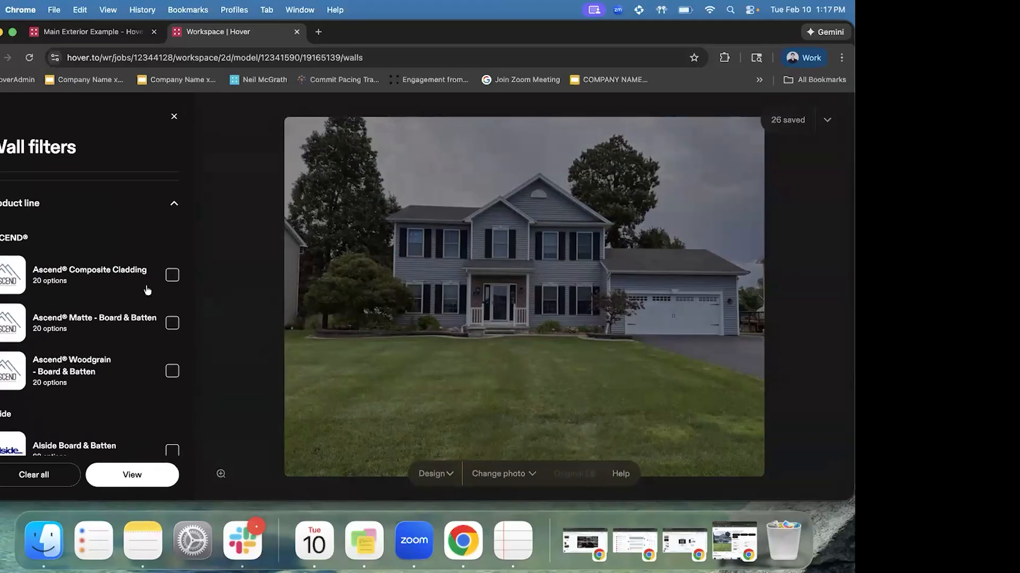
click(96, 204)
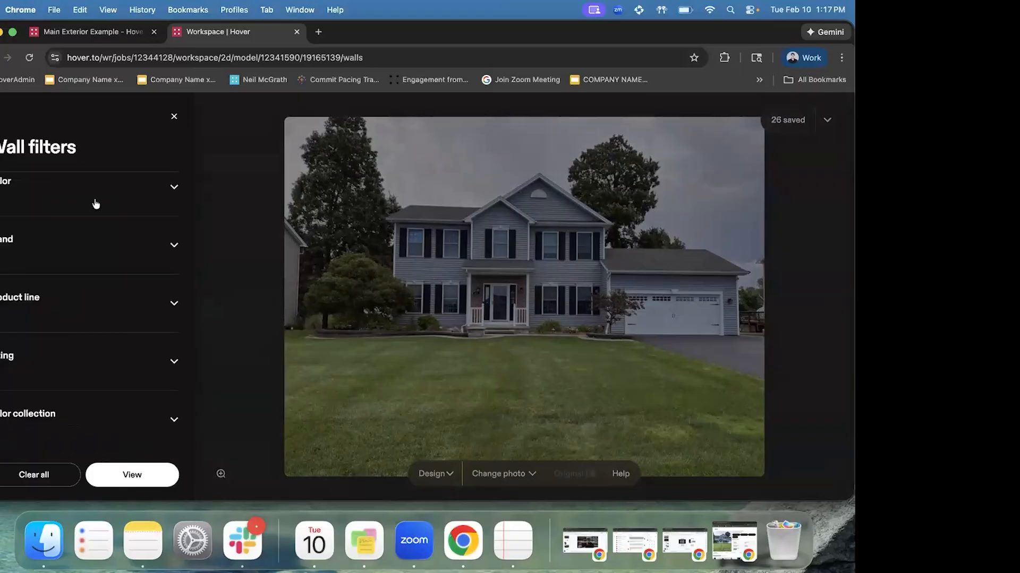
click(88, 243)
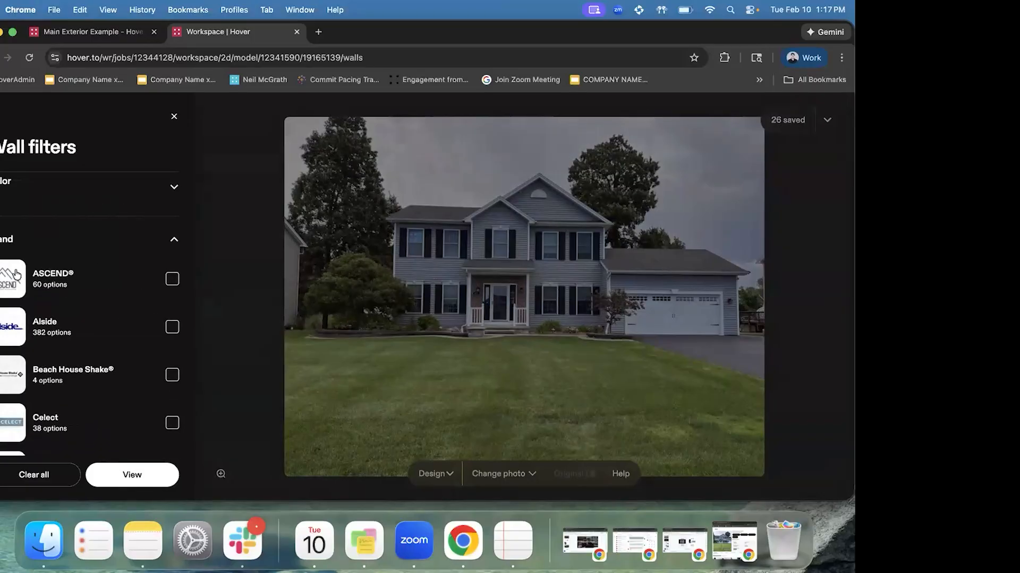
scroll(74, 343, down, 2)
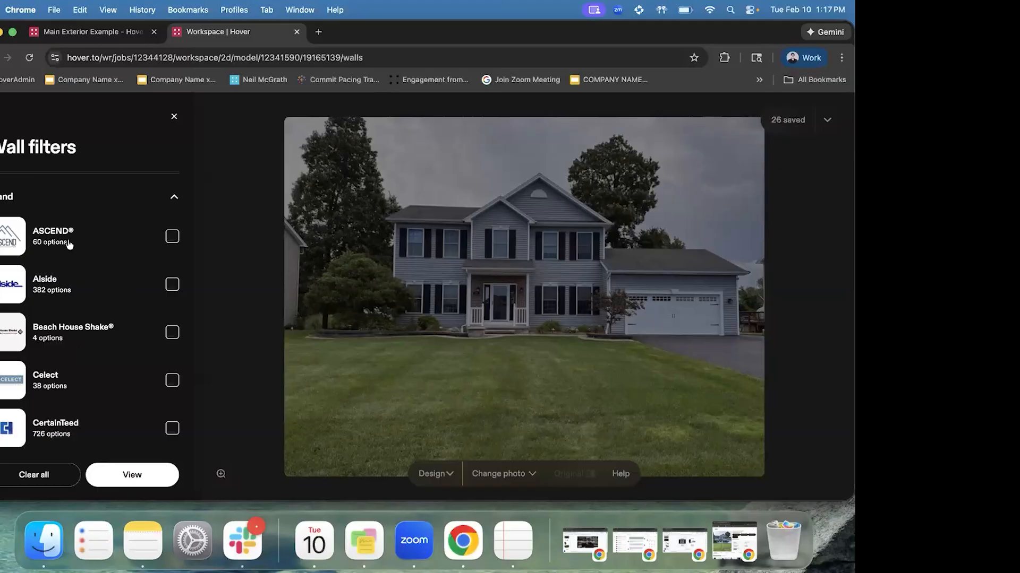
click(97, 206)
click(47, 378)
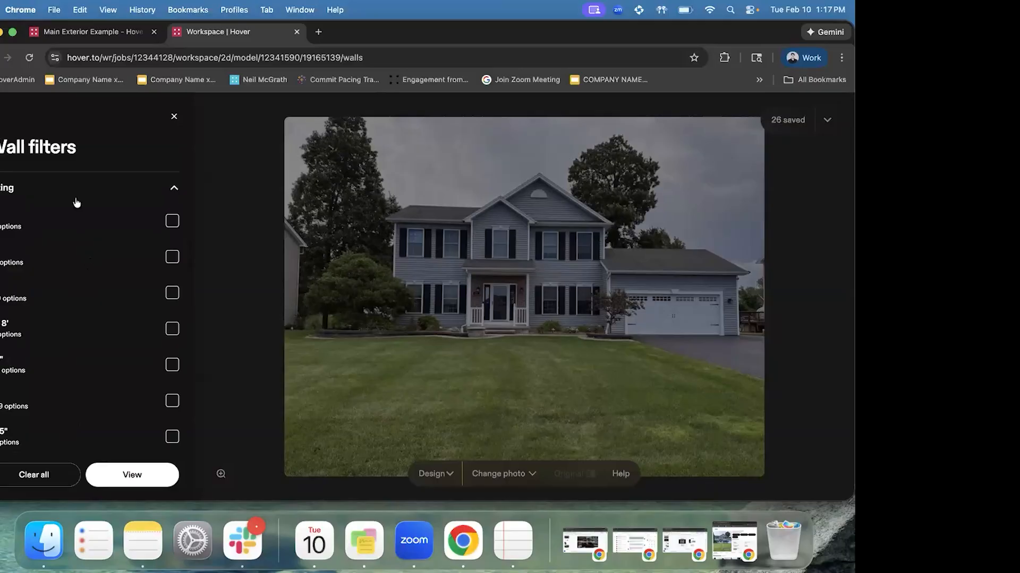
click(63, 190)
click(61, 419)
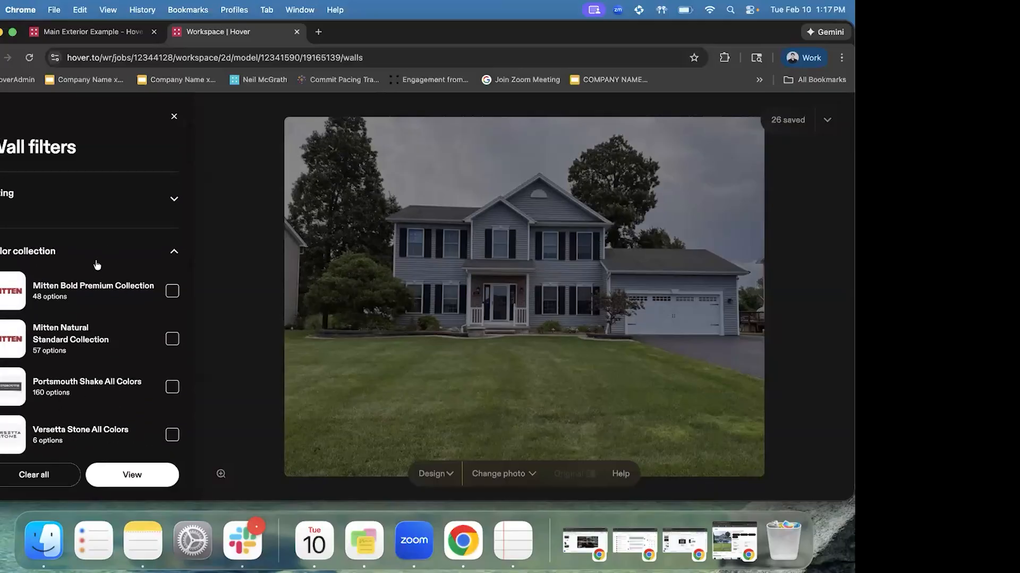
click(97, 264)
click(174, 116)
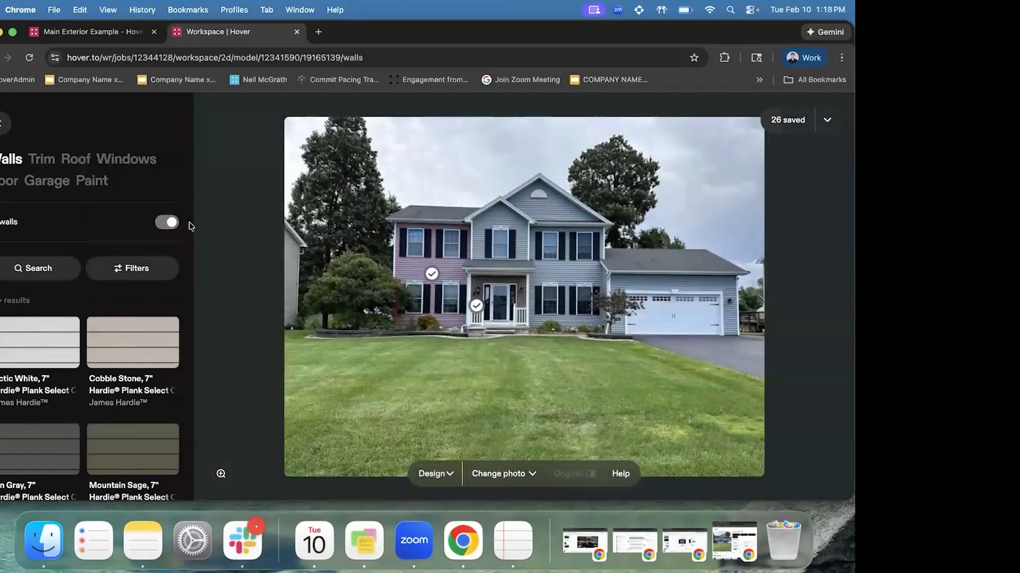
click(2, 127)
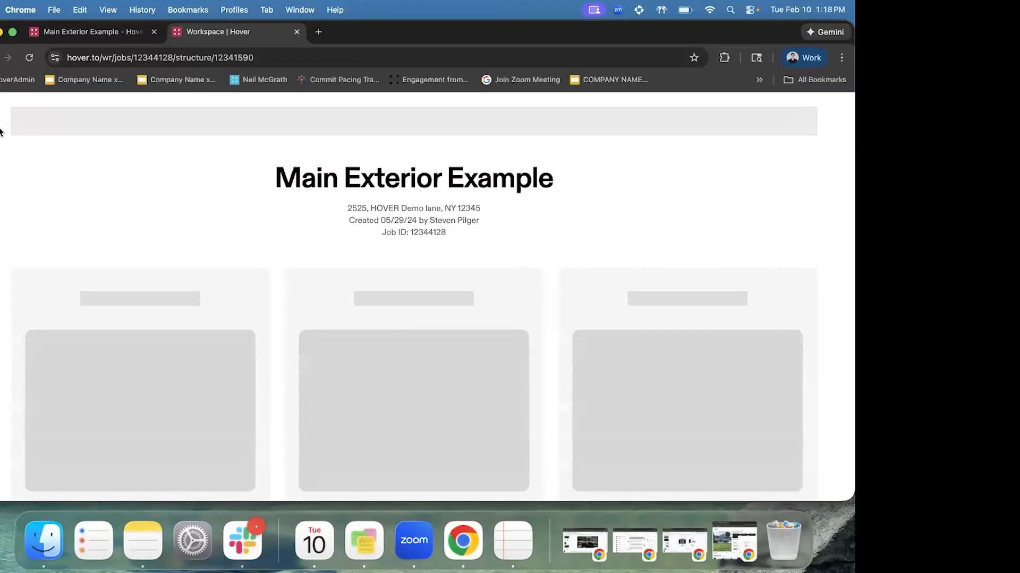
Start designing from the job page and pick the first project's front-of-house photo
scroll(230, 381, down, 2)
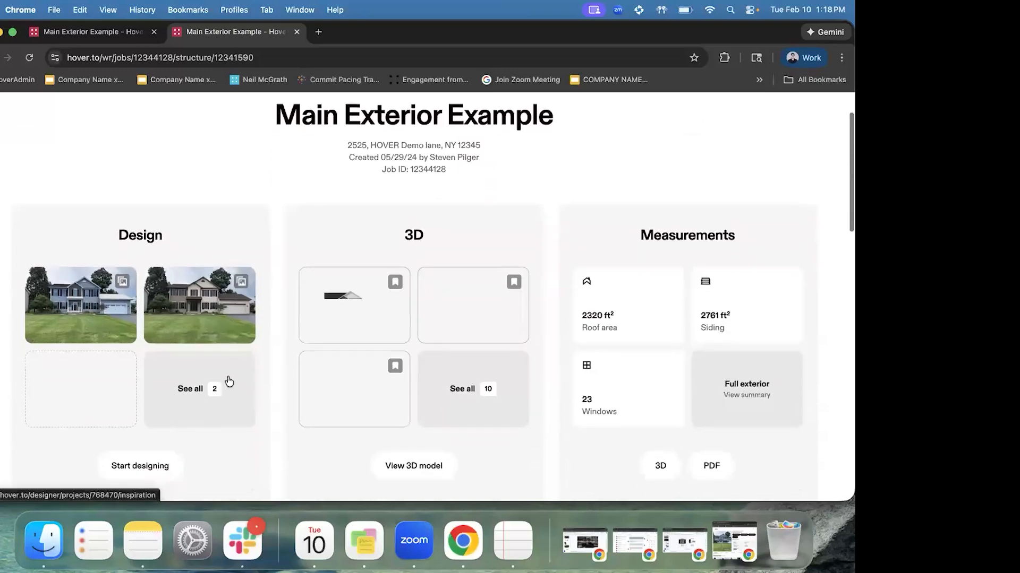
click(164, 472)
click(345, 335)
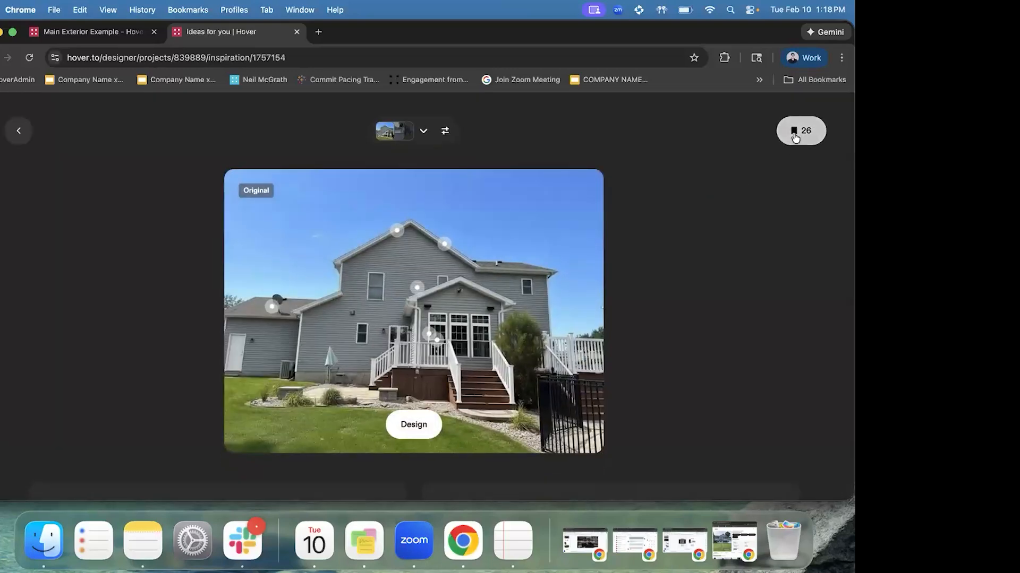
click(423, 131)
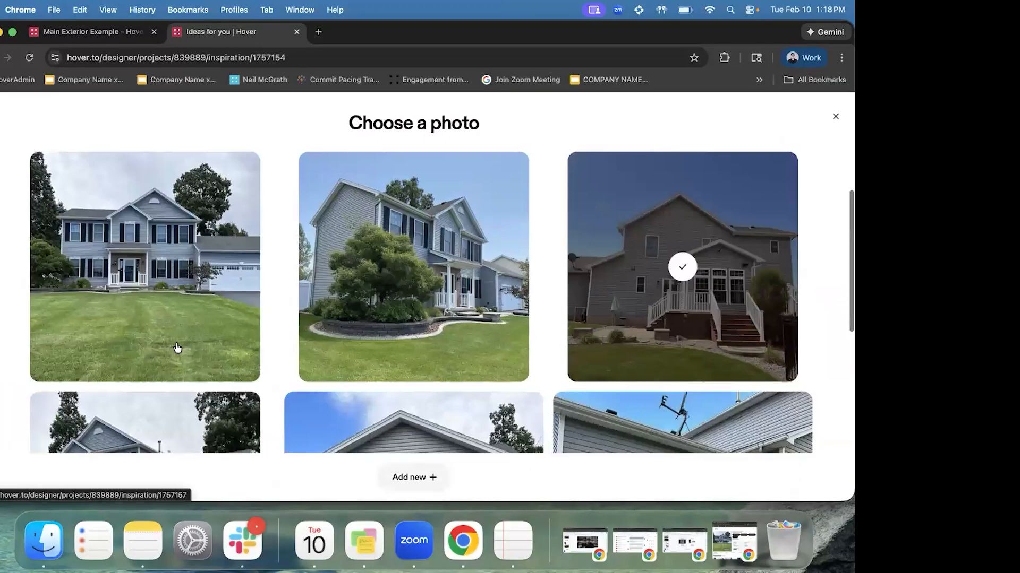
click(171, 301)
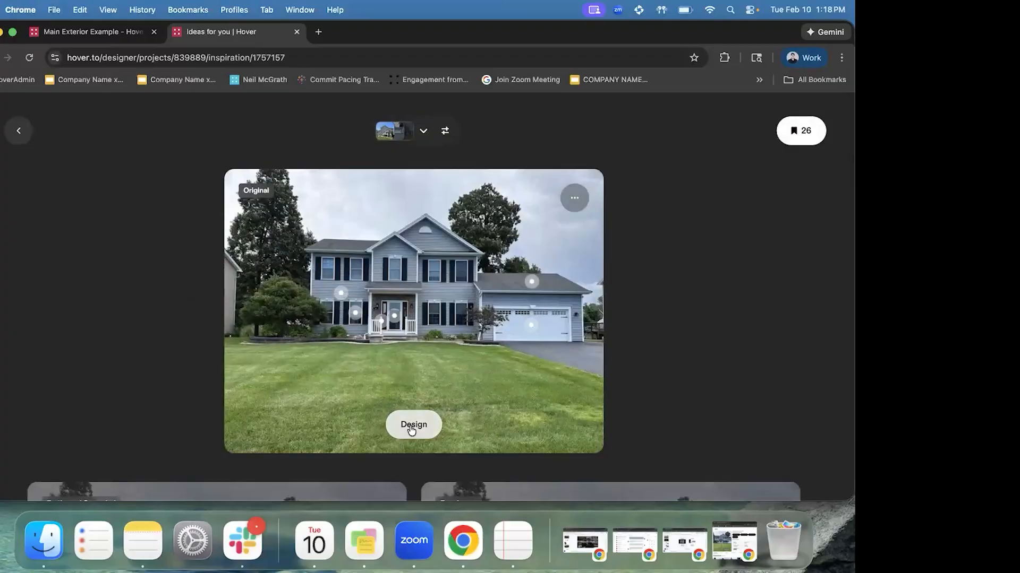
Browse the inspiration style cards, then open the original photo for designing
scroll(584, 265, down, 5)
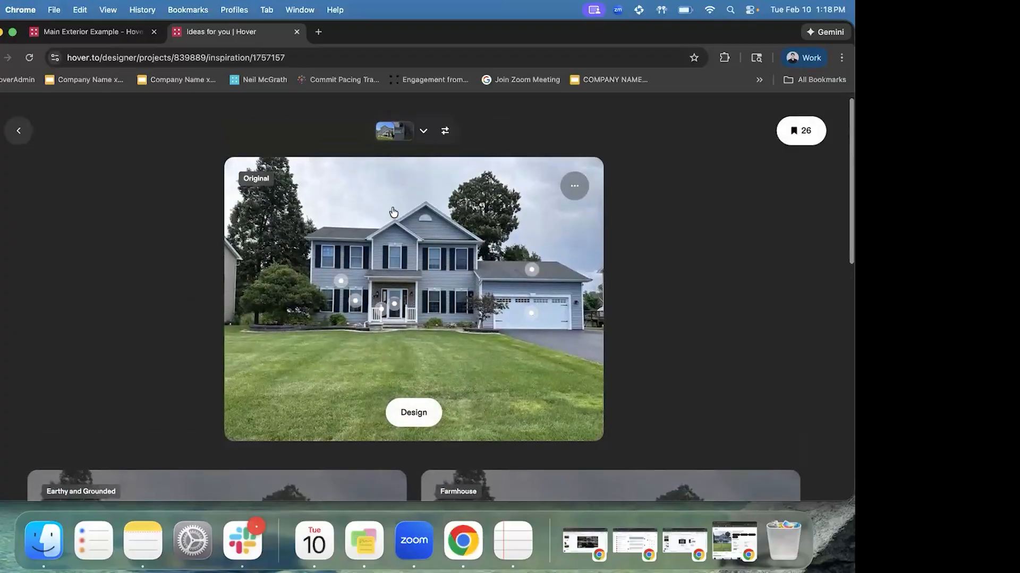
scroll(319, 250, down, 1)
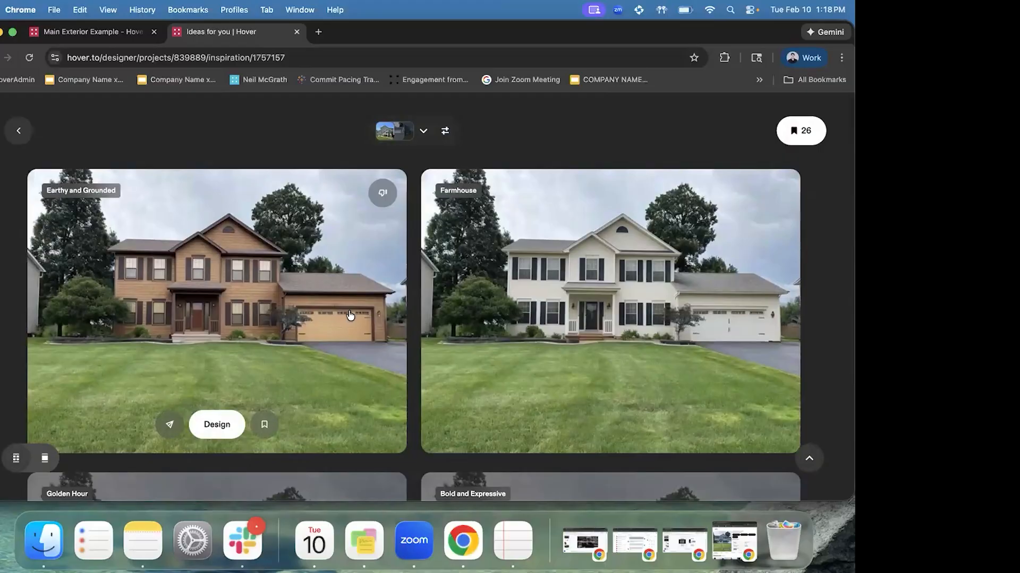
scroll(449, 325, down, 1)
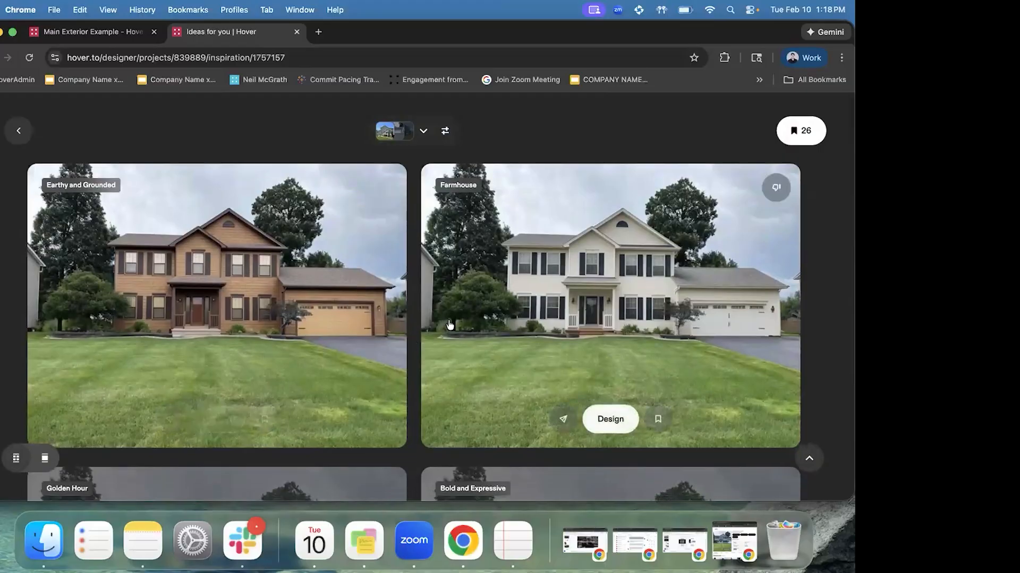
scroll(536, 320, down, 5)
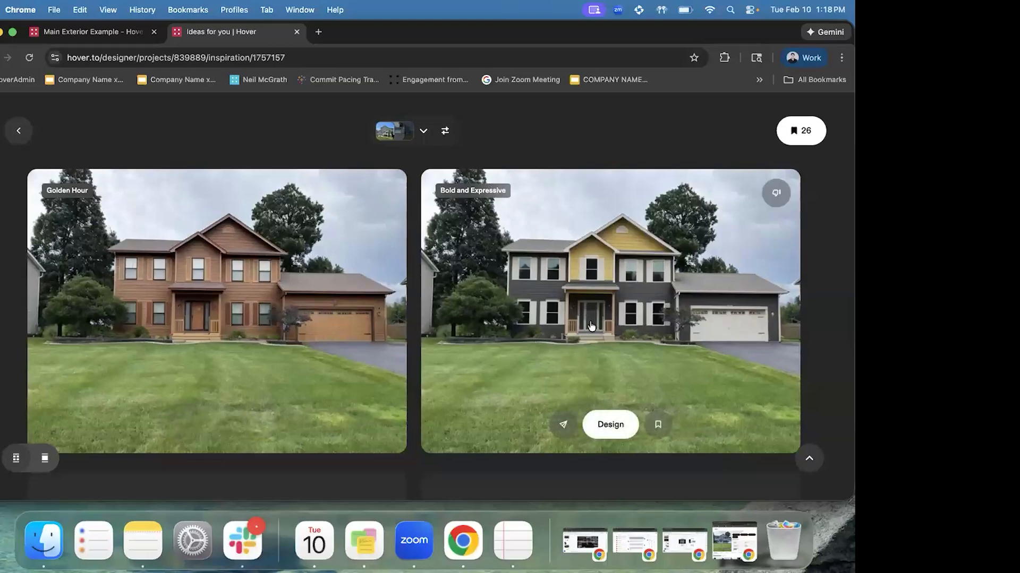
scroll(518, 343, down, 3)
scroll(547, 353, down, 3)
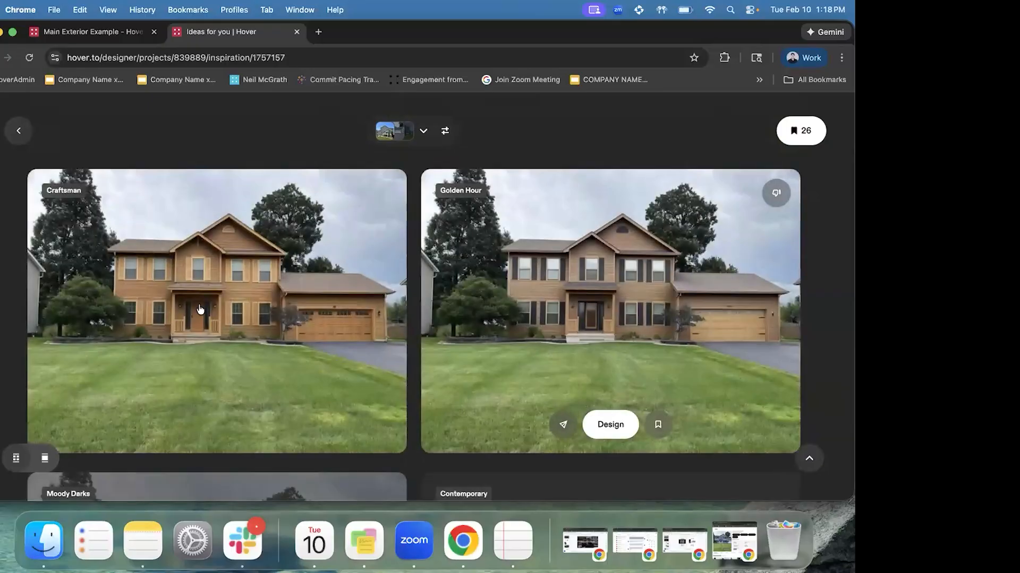
scroll(529, 338, up, 15)
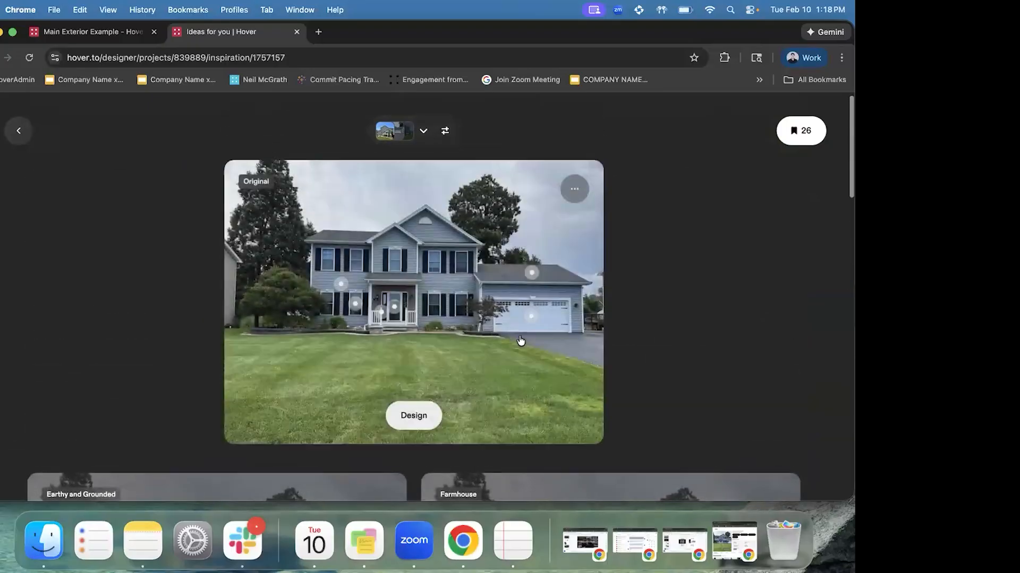
click(414, 424)
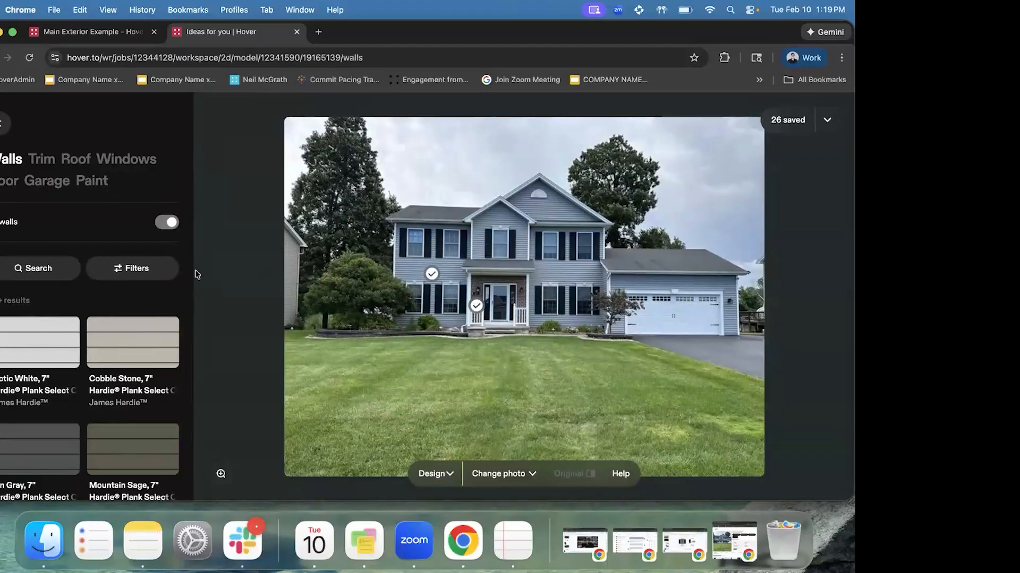
Filter the wall materials to Horizontal Siding in the Darks colour group
click(137, 274)
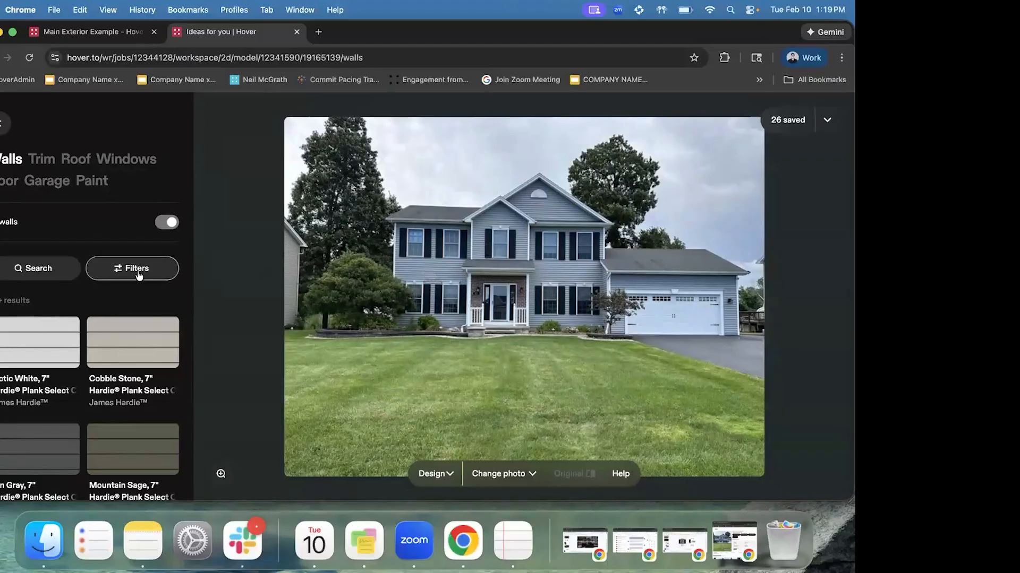
scroll(122, 216, down, 1)
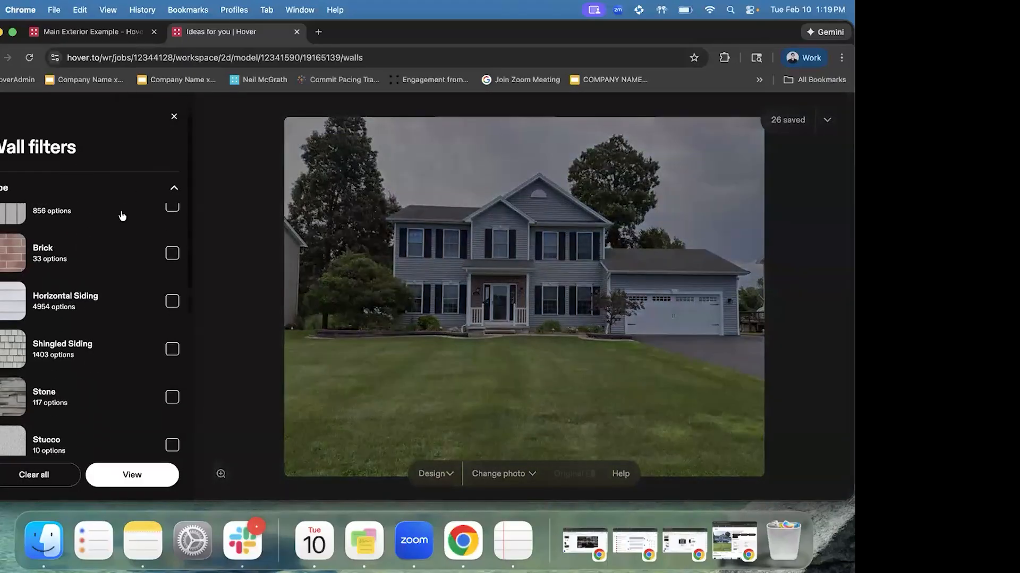
click(81, 307)
scroll(81, 306, down, 5)
scroll(132, 357, down, 2)
click(118, 357)
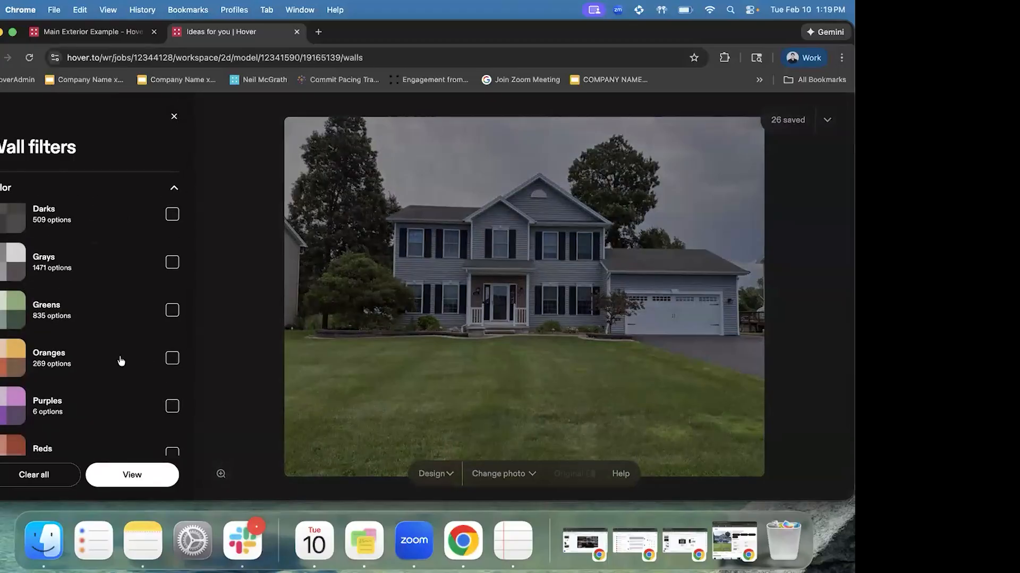
scroll(133, 310, down, 3)
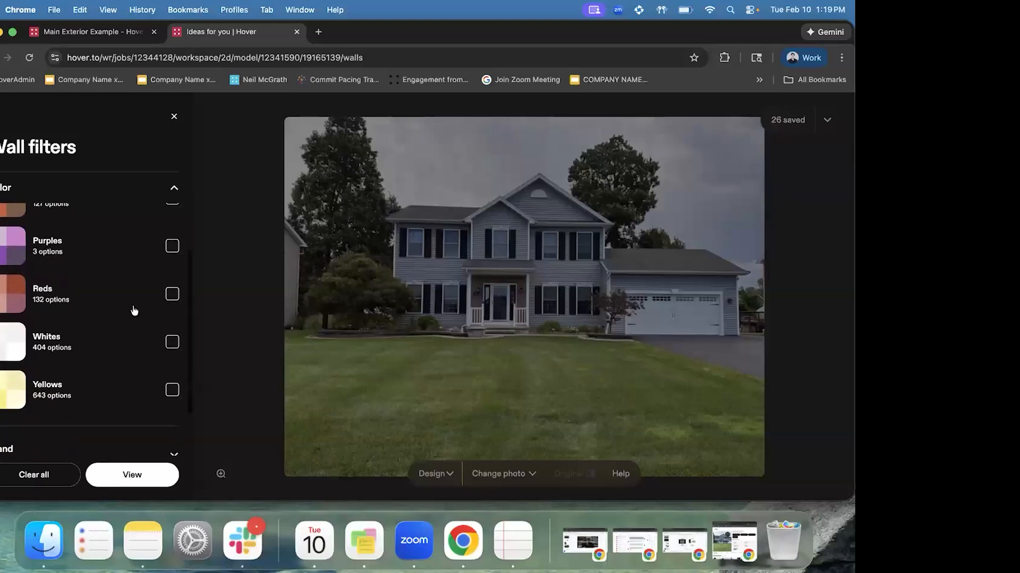
scroll(134, 311, up, 3)
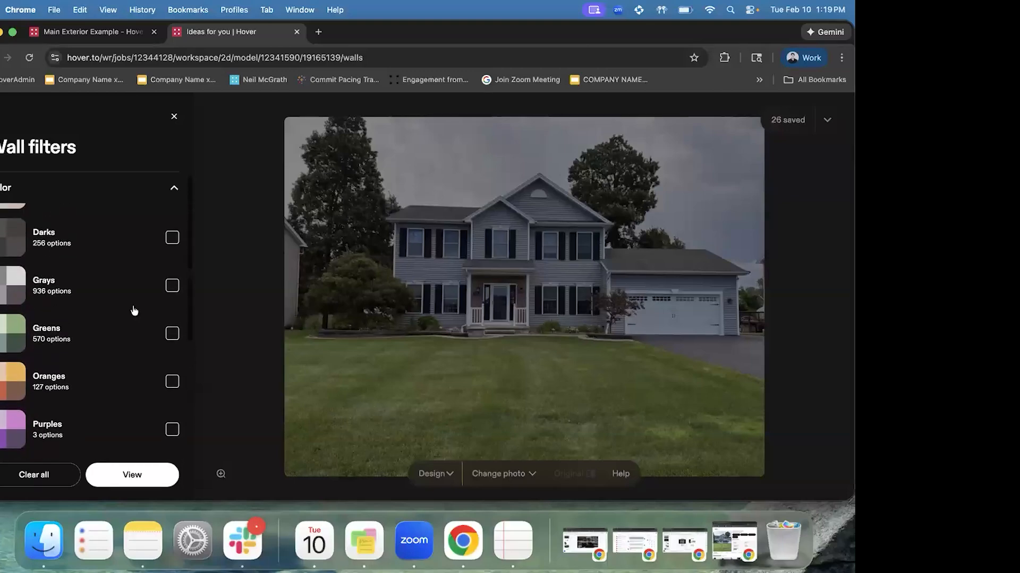
scroll(123, 252, up, 1)
click(97, 266)
scroll(157, 337, down, 2)
scroll(158, 337, down, 3)
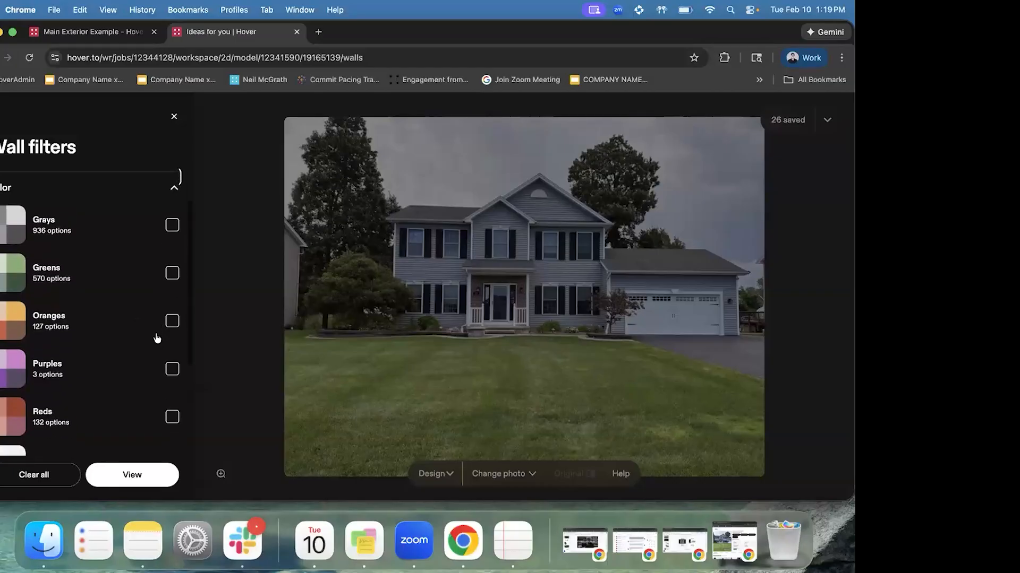
click(168, 478)
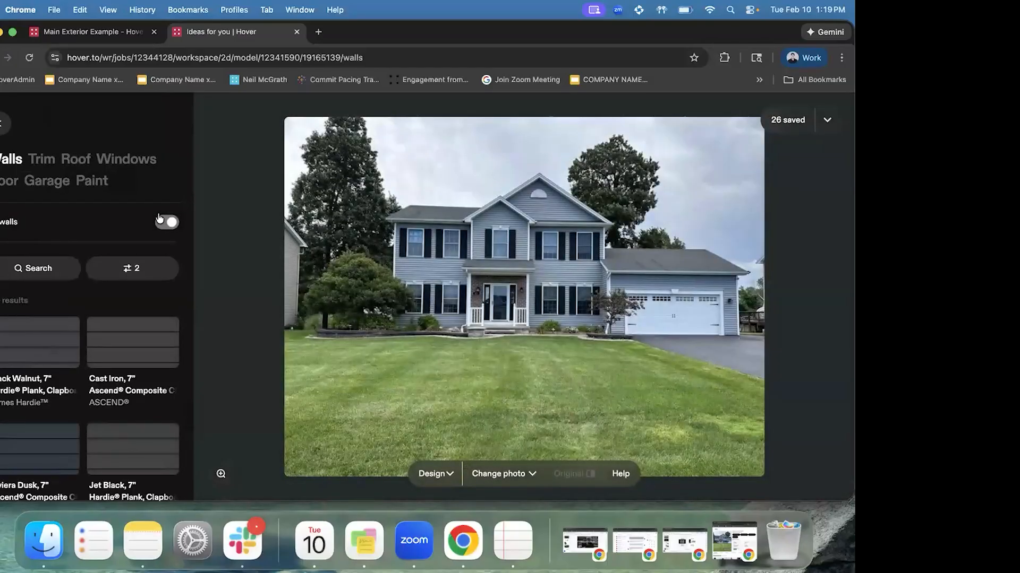
Browse the dark siding results and apply Jet Black Plank Select siding to the walls
scroll(137, 351, down, 1)
scroll(138, 351, down, 1)
scroll(137, 350, up, 1)
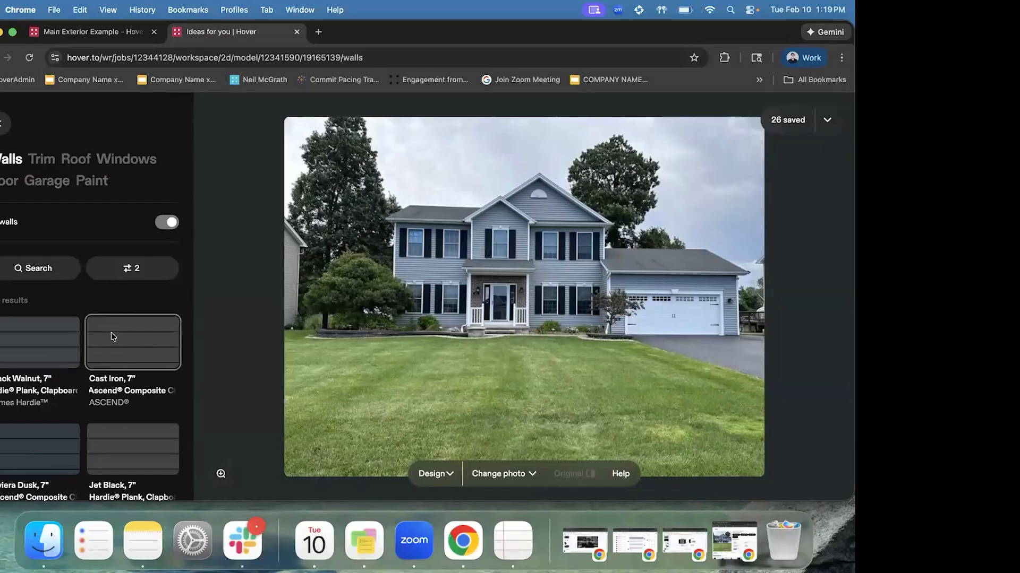
scroll(110, 333, down, 3)
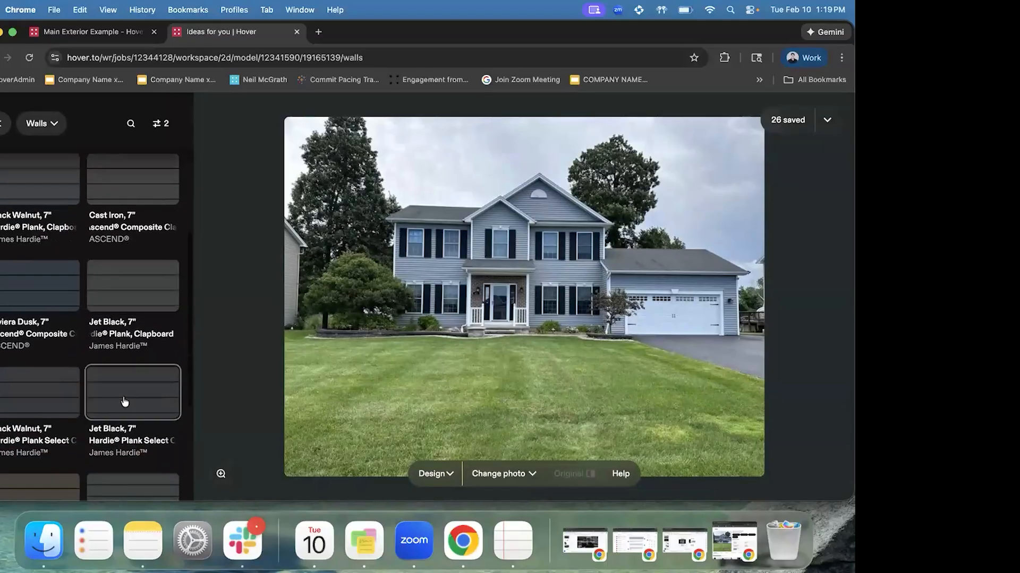
click(123, 402)
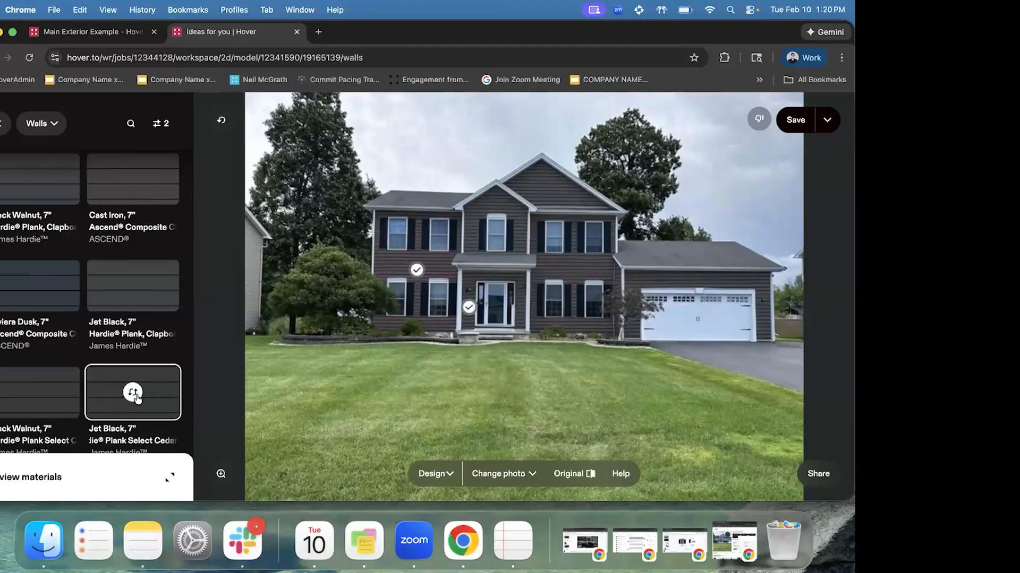
Scroll back up the filtered Walls siding list after applying Jet Black Hardie Plank Select
scroll(142, 322, up, 5)
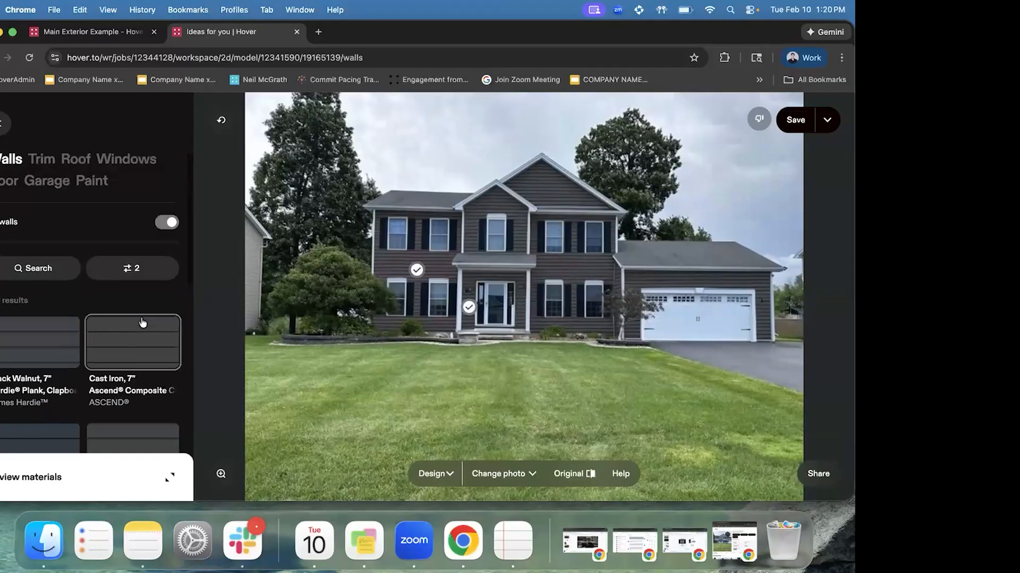
Switch to Roof materials and apply GAF Timberline Pewter Gray shingles to the roof
click(80, 160)
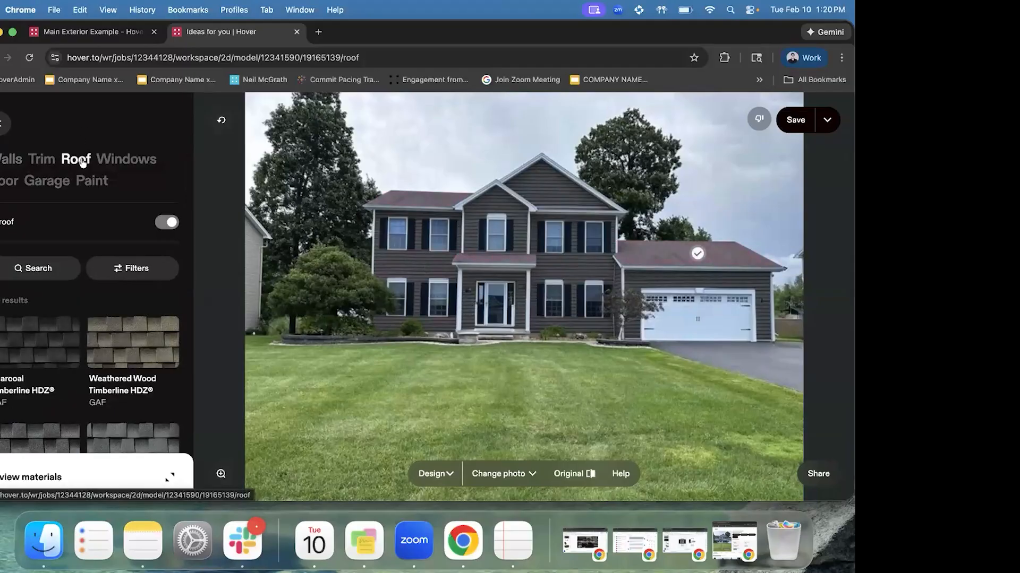
click(135, 267)
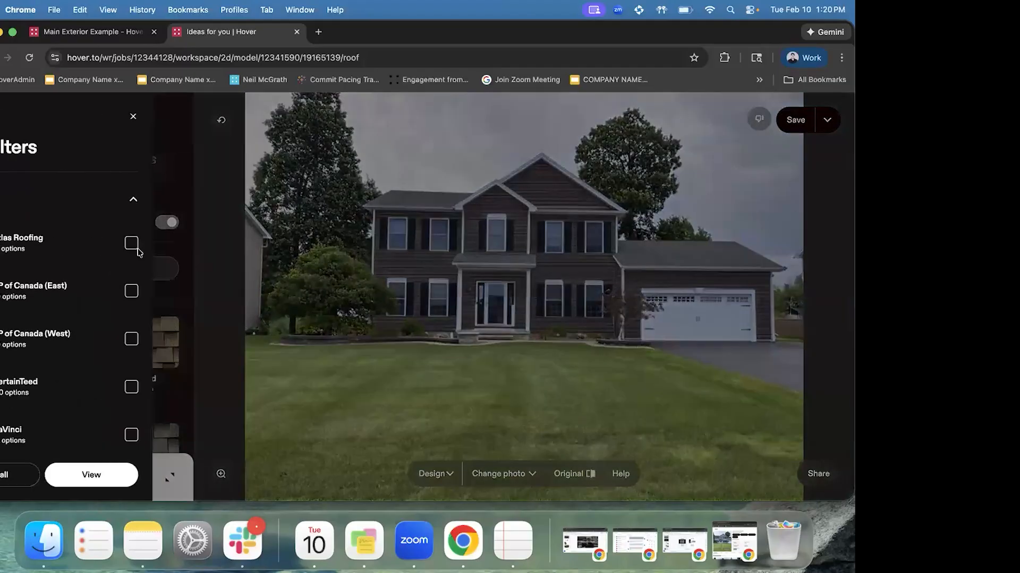
click(171, 113)
scroll(107, 316, down, 6)
scroll(116, 317, down, 3)
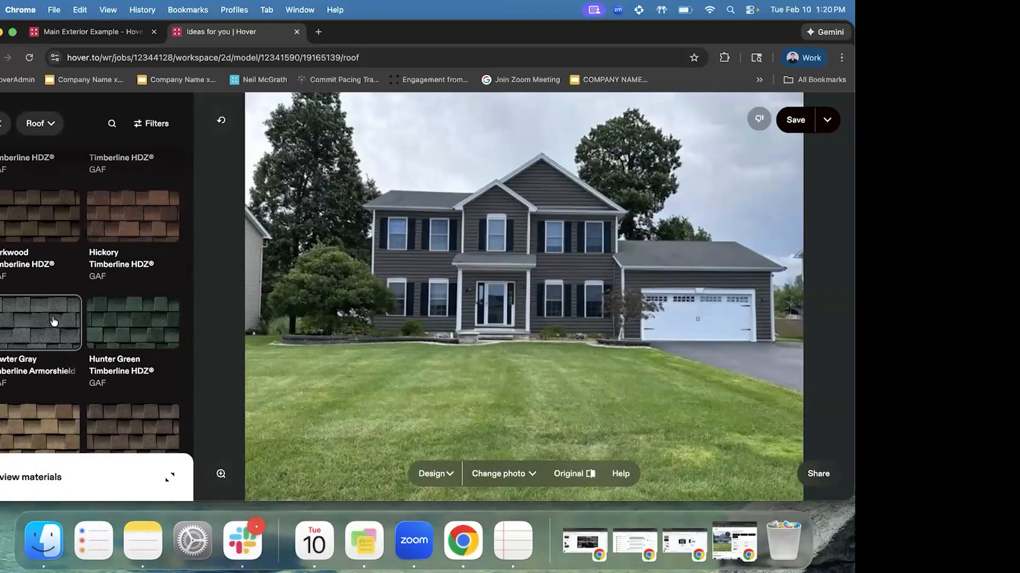
click(53, 321)
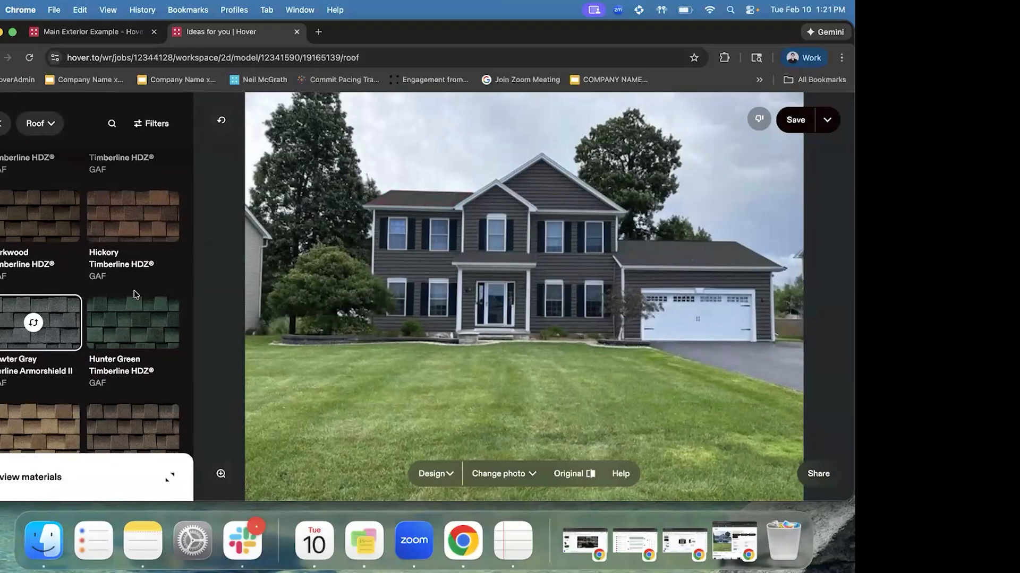
scroll(135, 297, up, 7)
scroll(160, 297, up, 2)
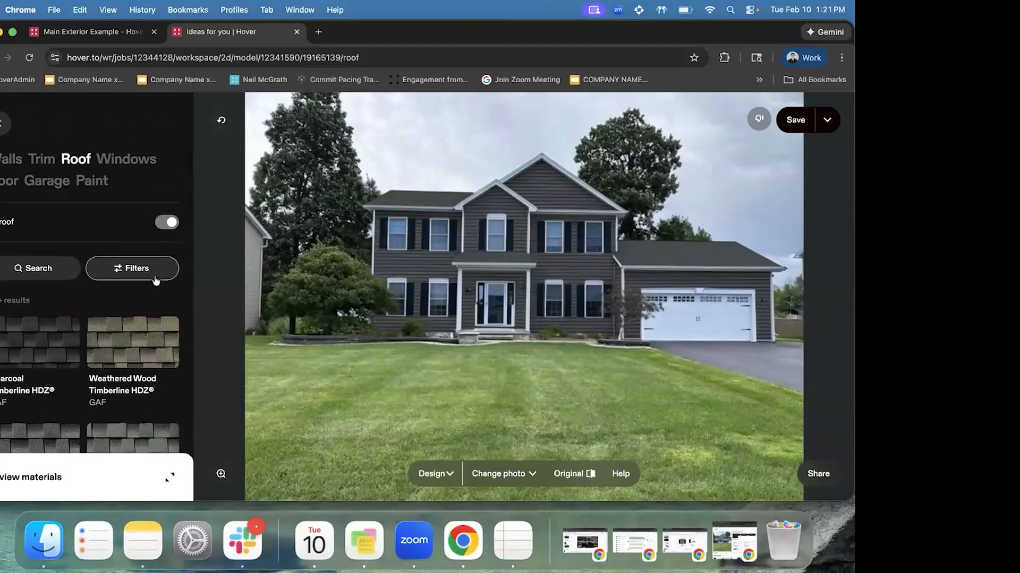
Save the current design and open its copied share link in a new browser tab
click(794, 128)
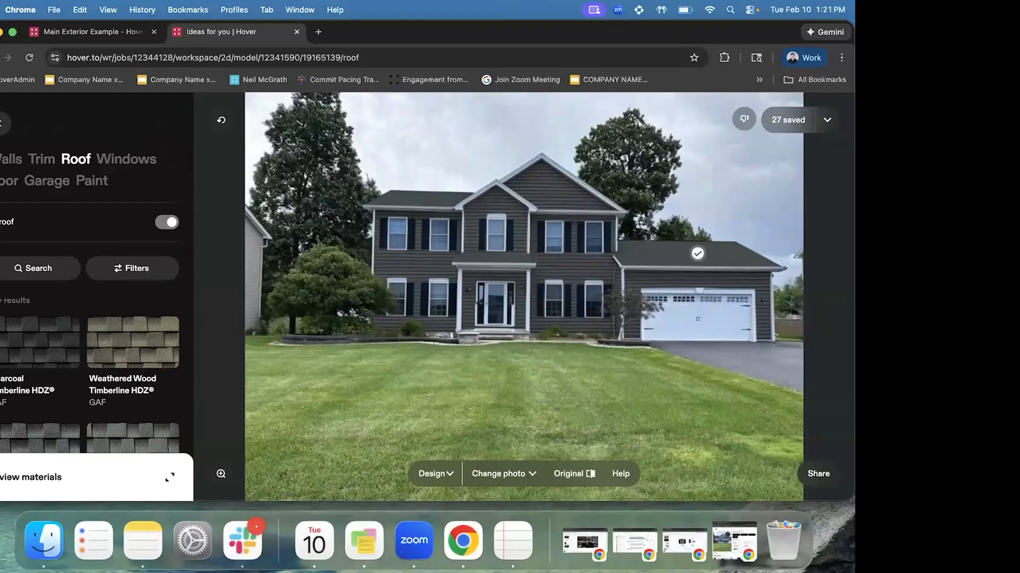
click(818, 474)
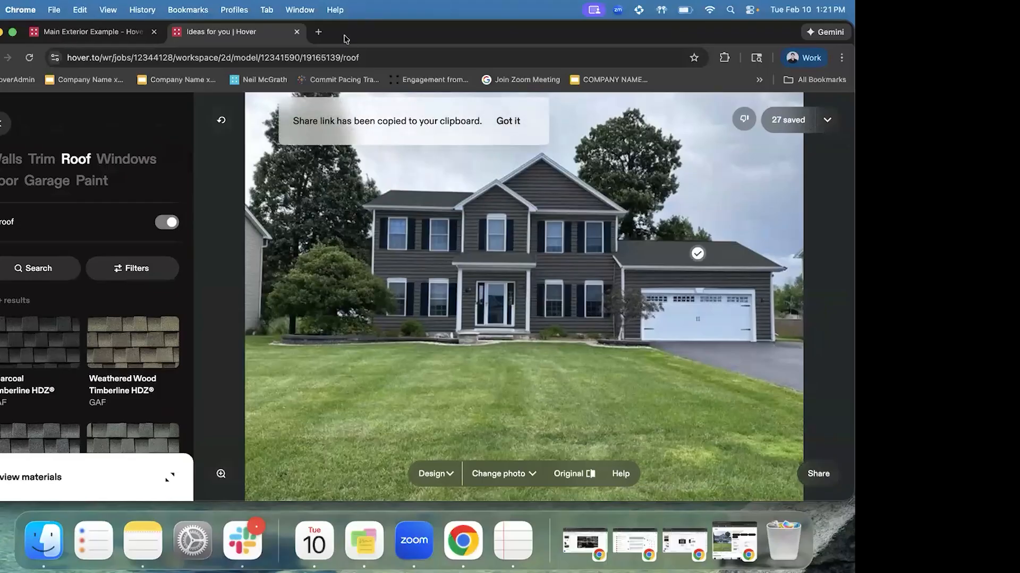
click(319, 32)
key(super+v)
key(Return)
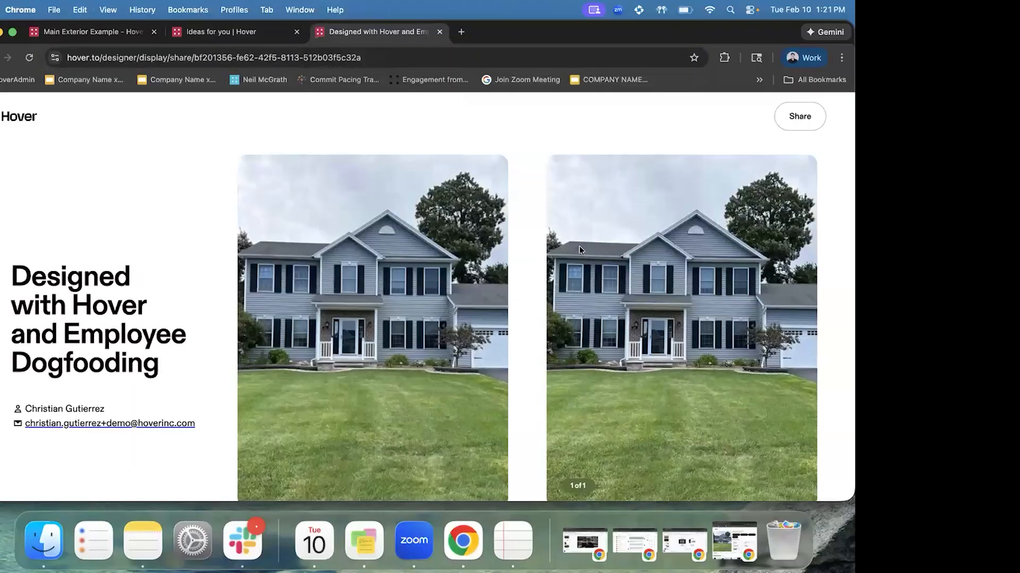
scroll(657, 269, down, 2)
Close the shared design tab and show all 27 saved designs
click(265, 33)
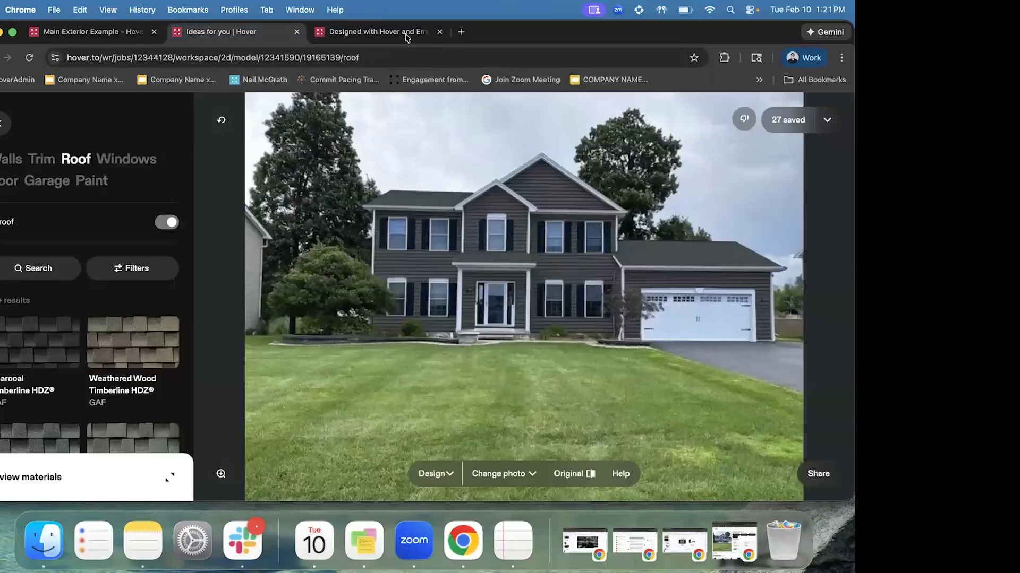
click(439, 32)
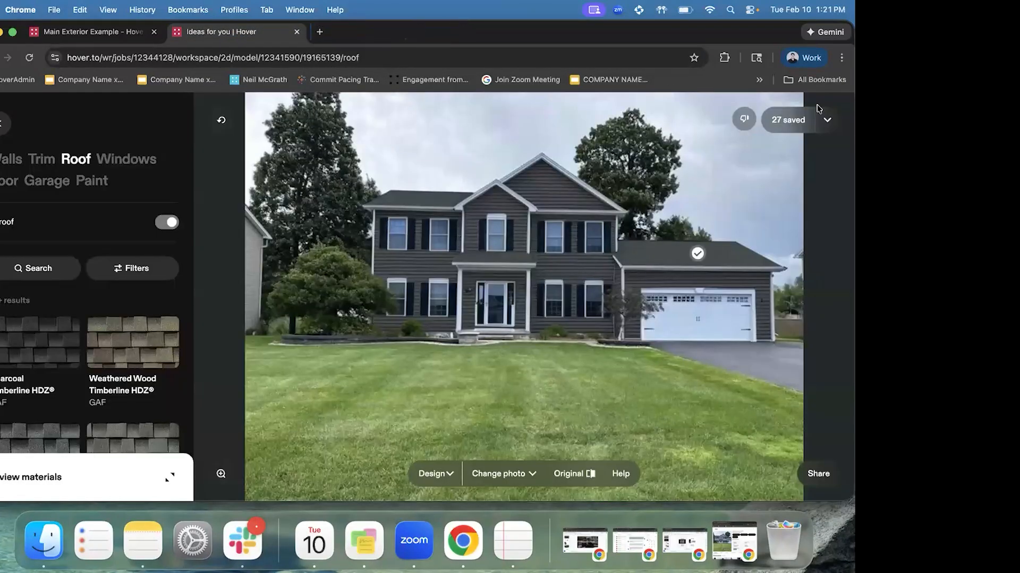
click(797, 120)
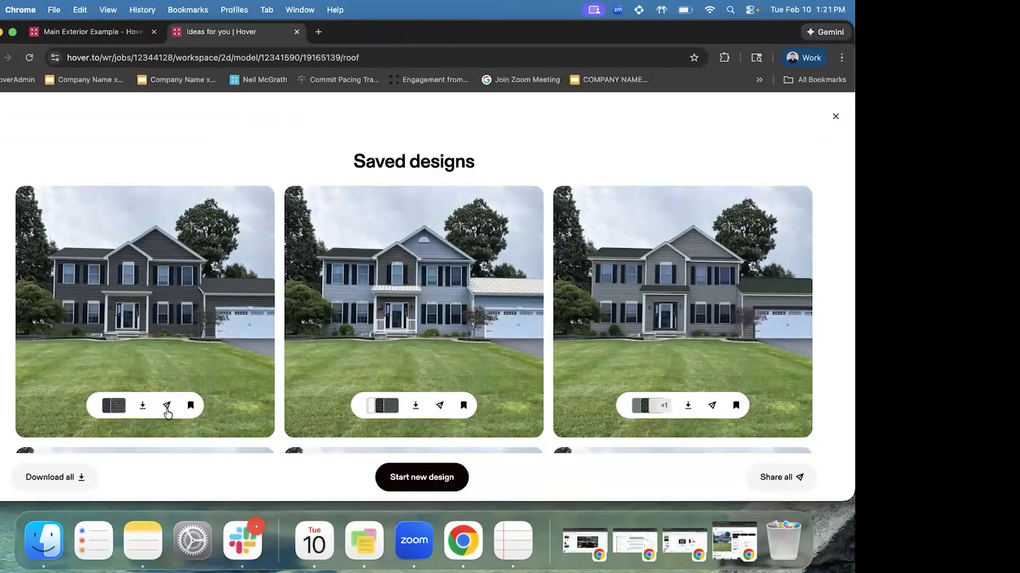
Look through the Saved designs grid and copy the first saved design's share link
click(166, 406)
scroll(454, 356, down, 6)
scroll(453, 355, down, 3)
scroll(453, 356, down, 4)
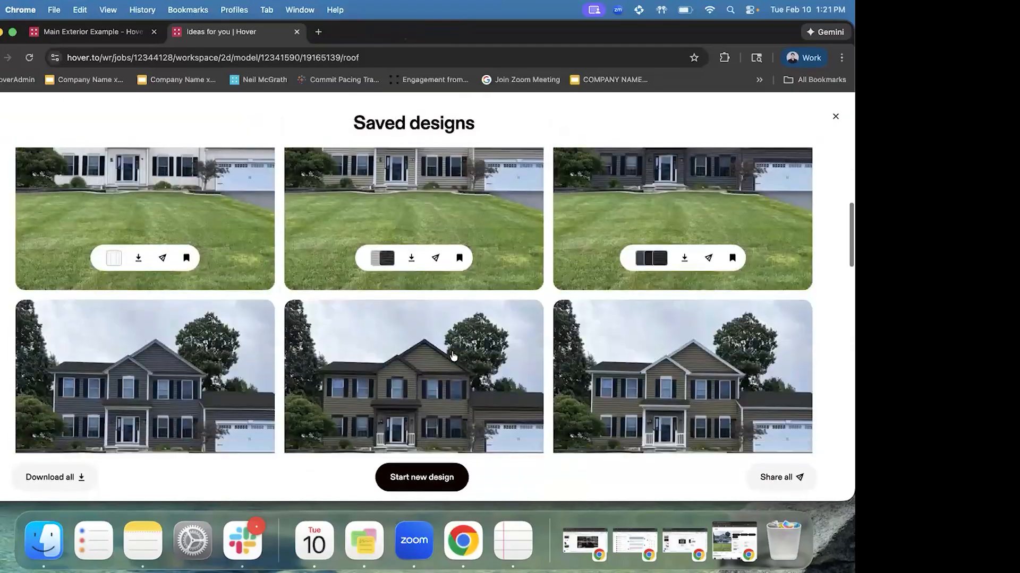
scroll(454, 356, down, 2)
scroll(738, 345, down, 5)
scroll(661, 319, down, 5)
scroll(656, 298, down, 3)
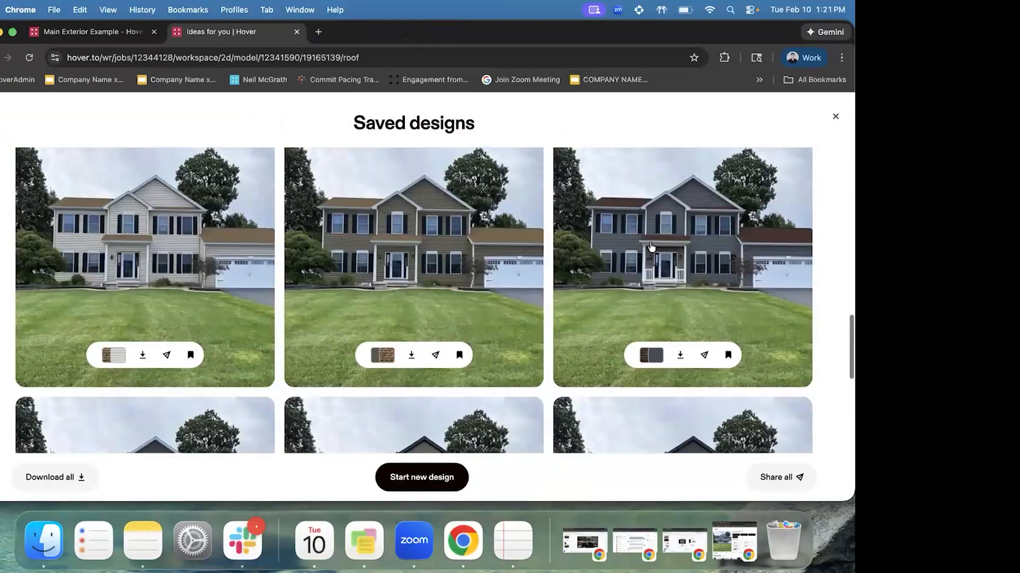
scroll(592, 292, down, 5)
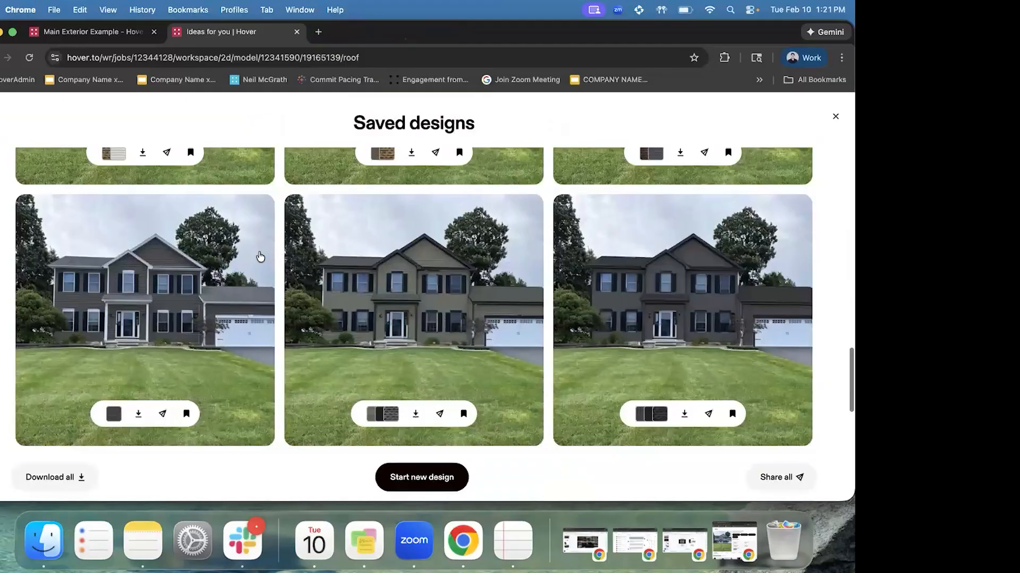
scroll(261, 257, up, 15)
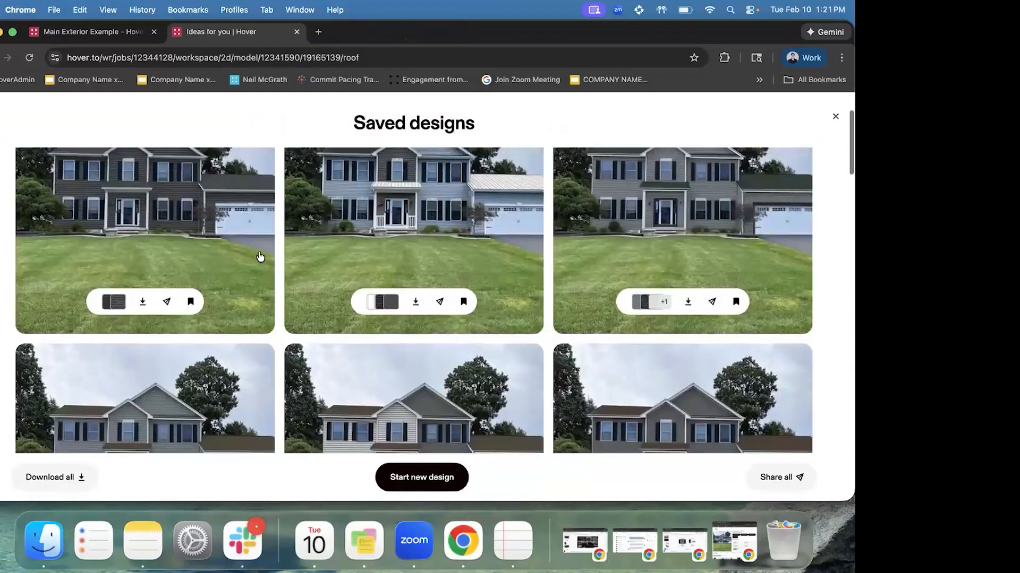
scroll(260, 257, up, 2)
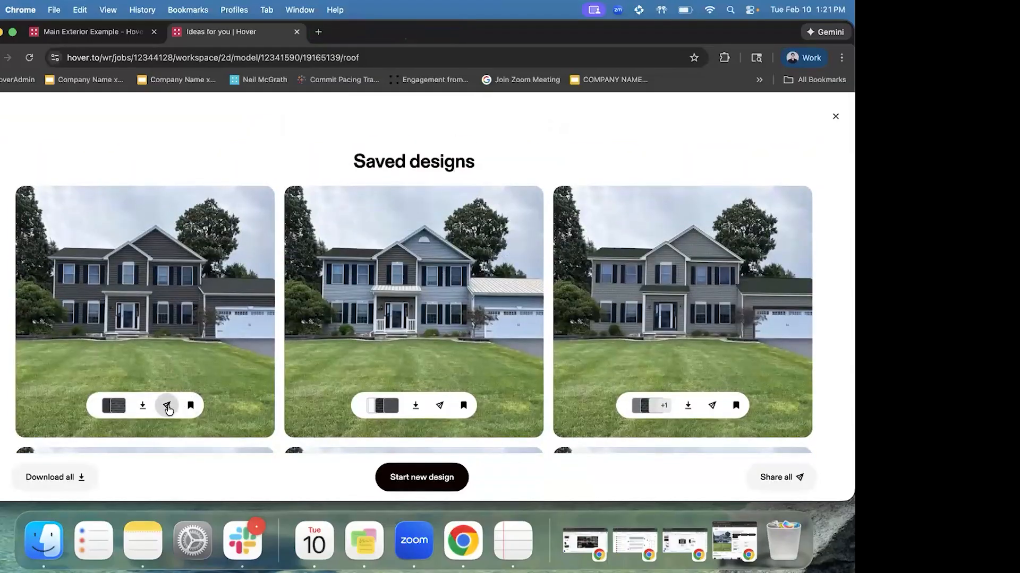
click(167, 407)
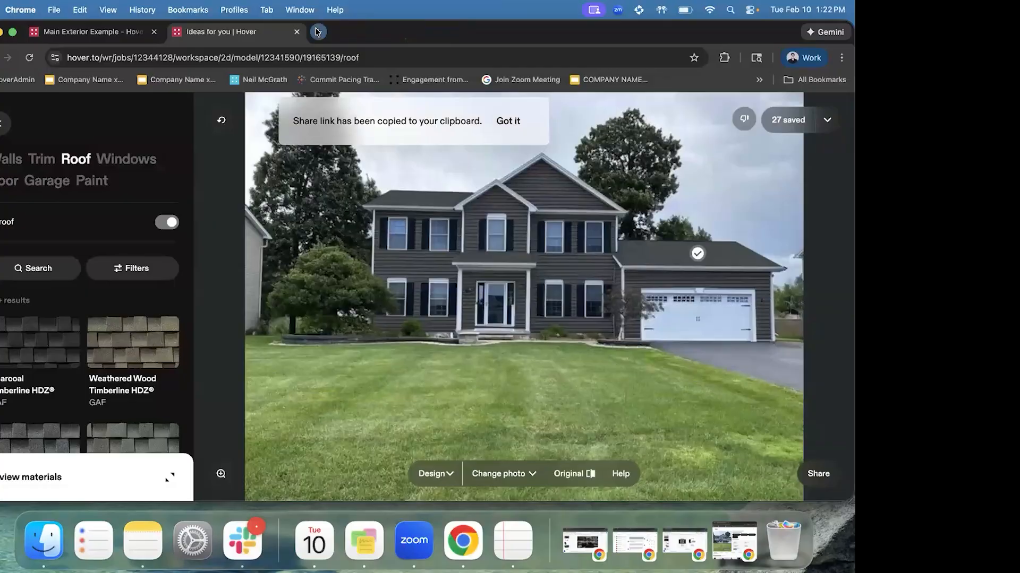
click(317, 31)
Load the shared design link and compare the original and designed house photos
key(Return)
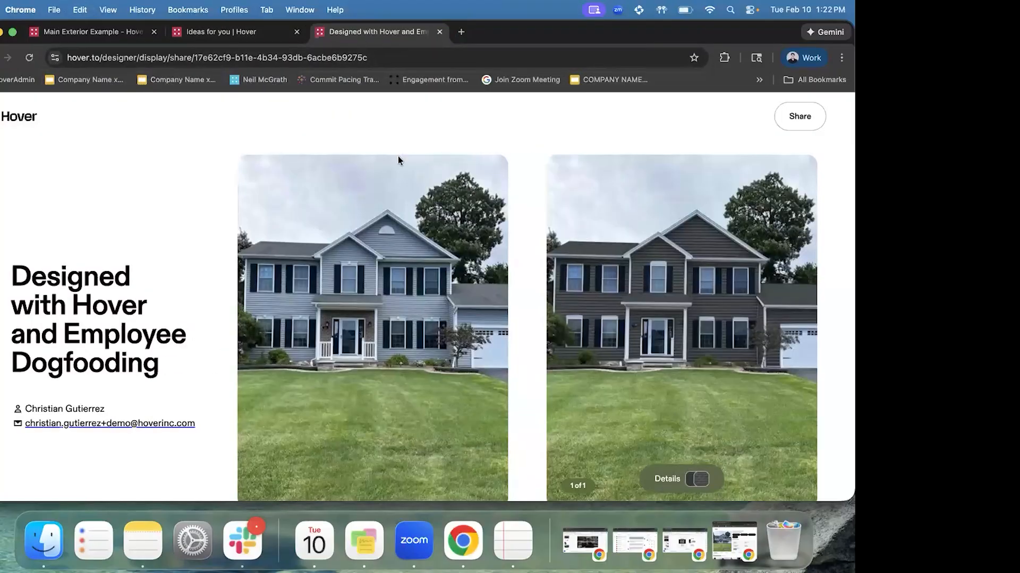
scroll(257, 289, down, 1)
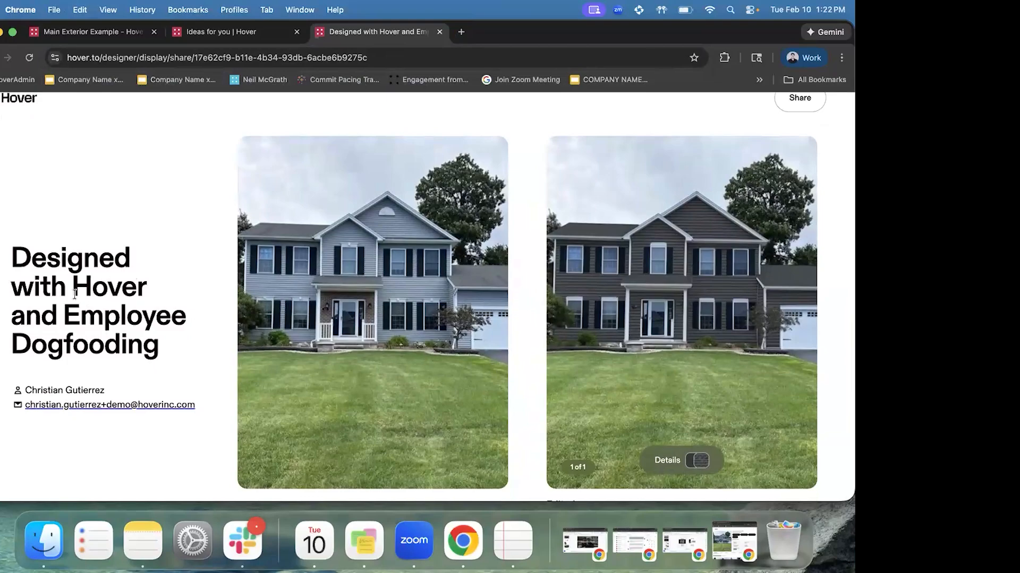
scroll(74, 293, down, 1)
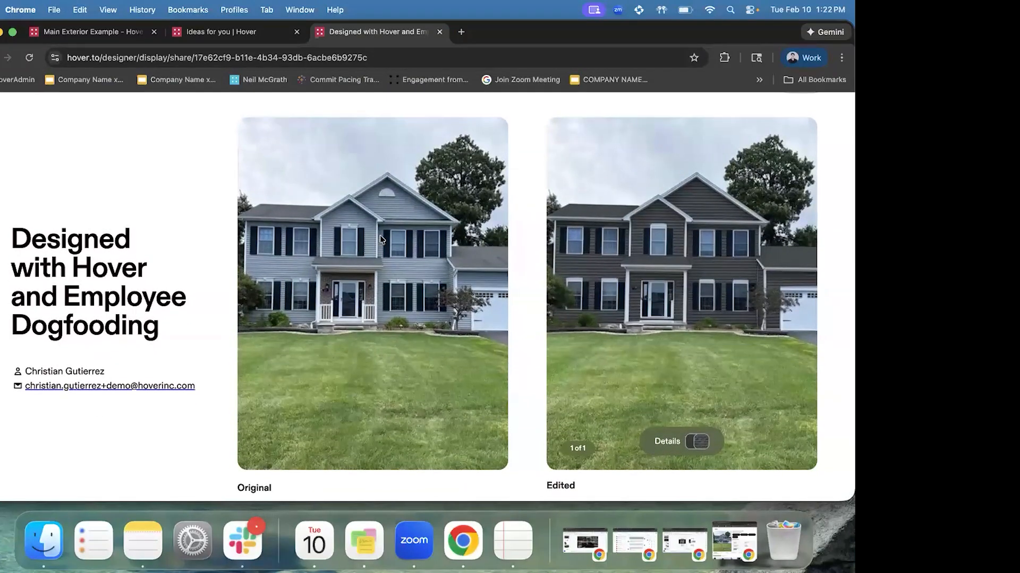
click(722, 288)
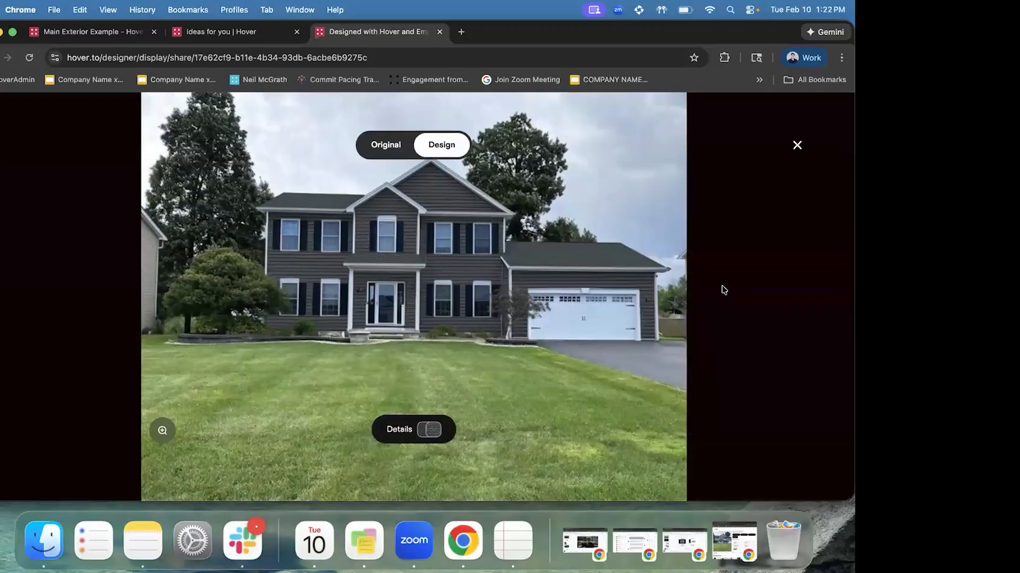
click(381, 150)
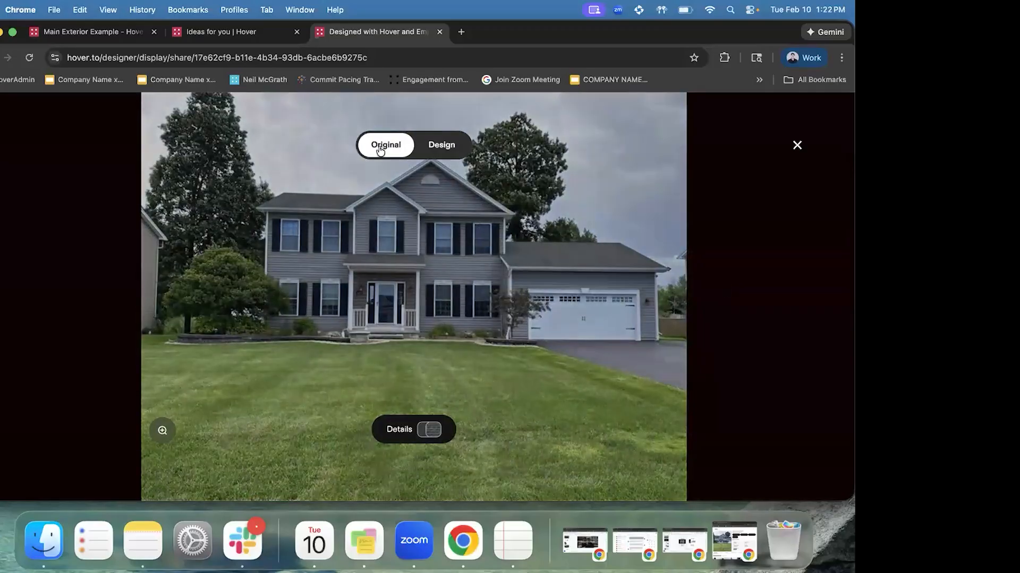
click(445, 149)
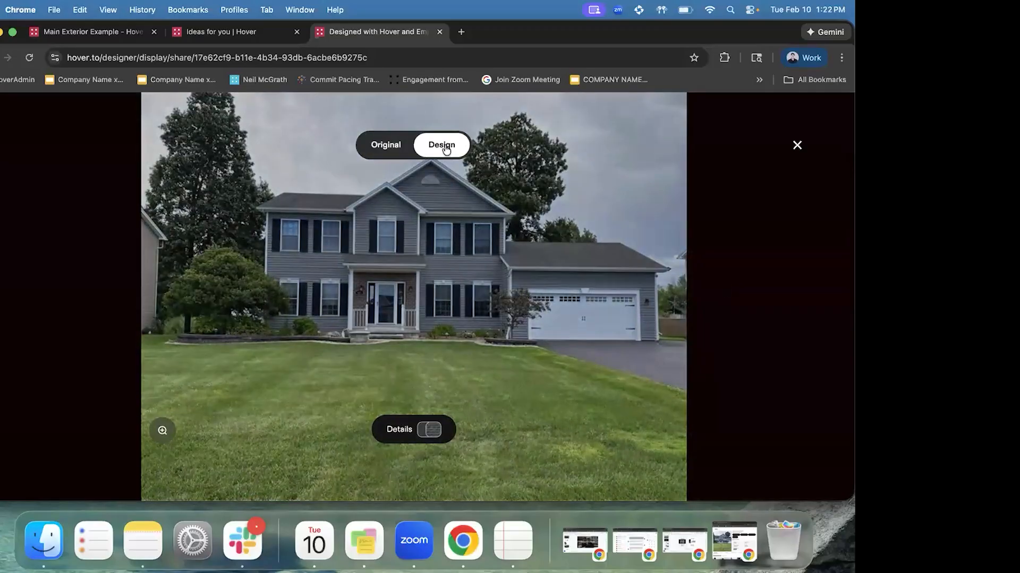
Check the design's roof material details, then close the viewers and the share page
click(431, 433)
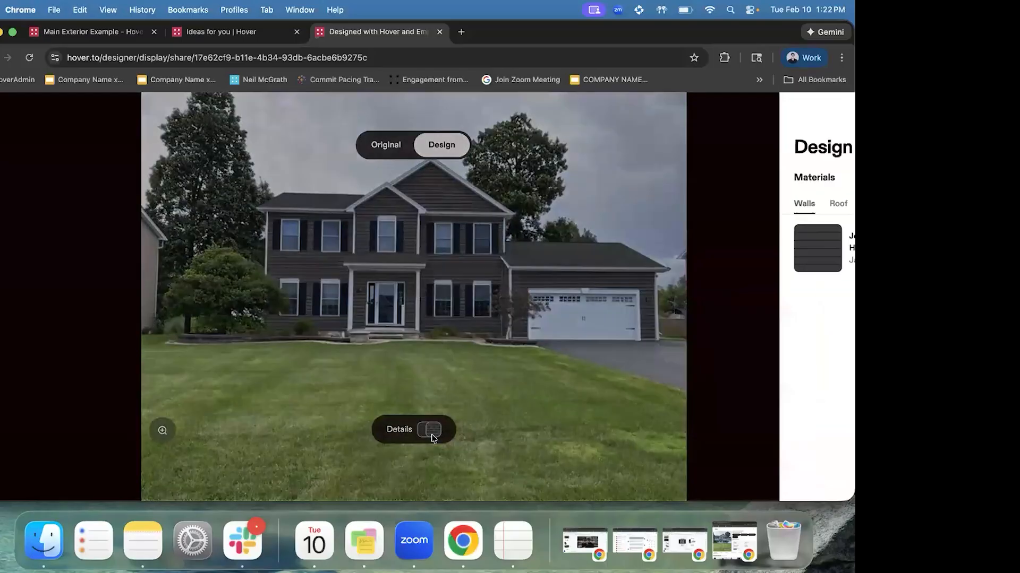
click(677, 203)
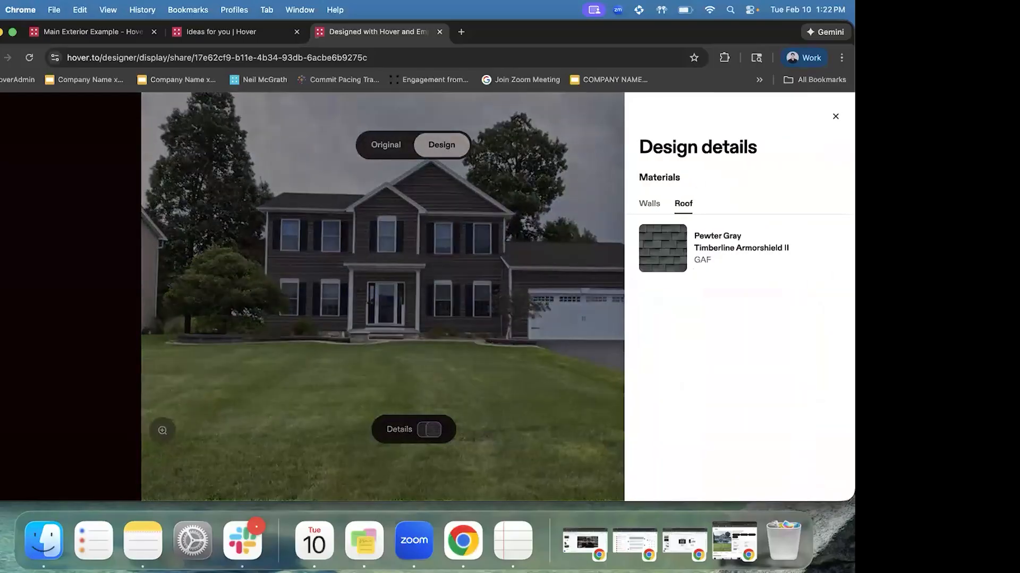
click(832, 115)
click(795, 145)
click(438, 32)
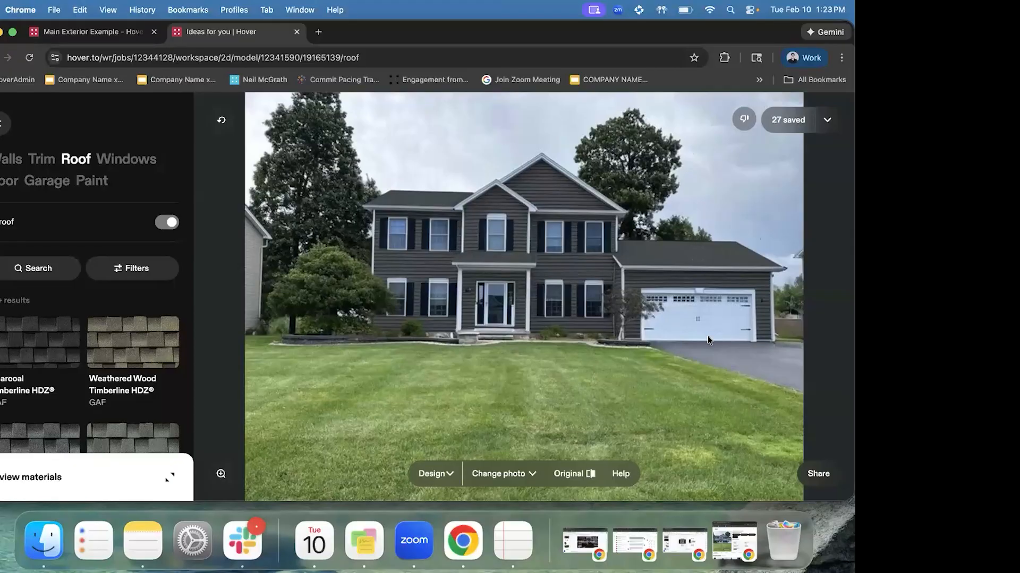
Give thumbs-down feedback on the design beside '27 saved'
click(745, 118)
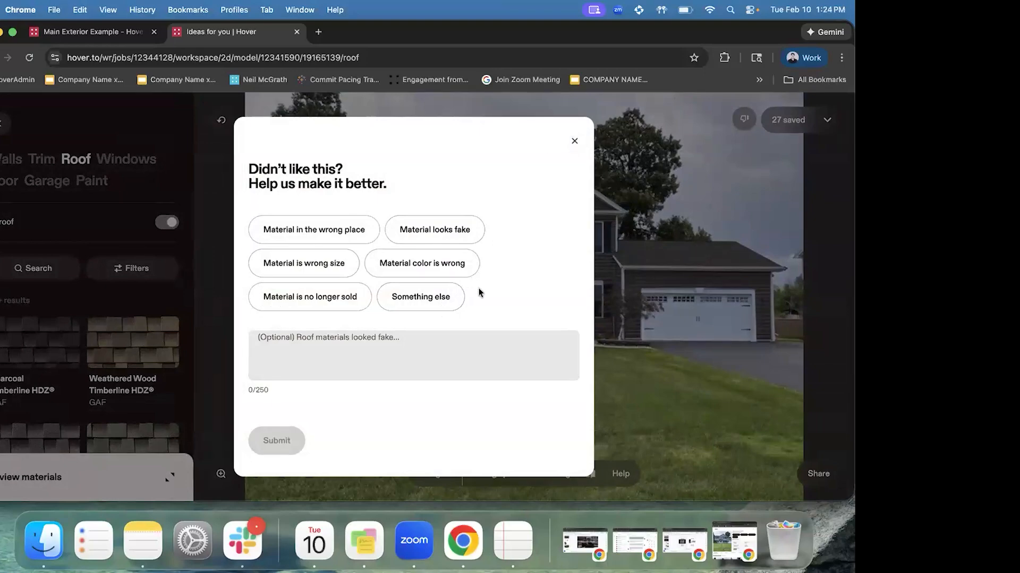
Dismiss the feedback form, review the wall and roof materials, and open the Design/3D/Measurements menu
click(574, 141)
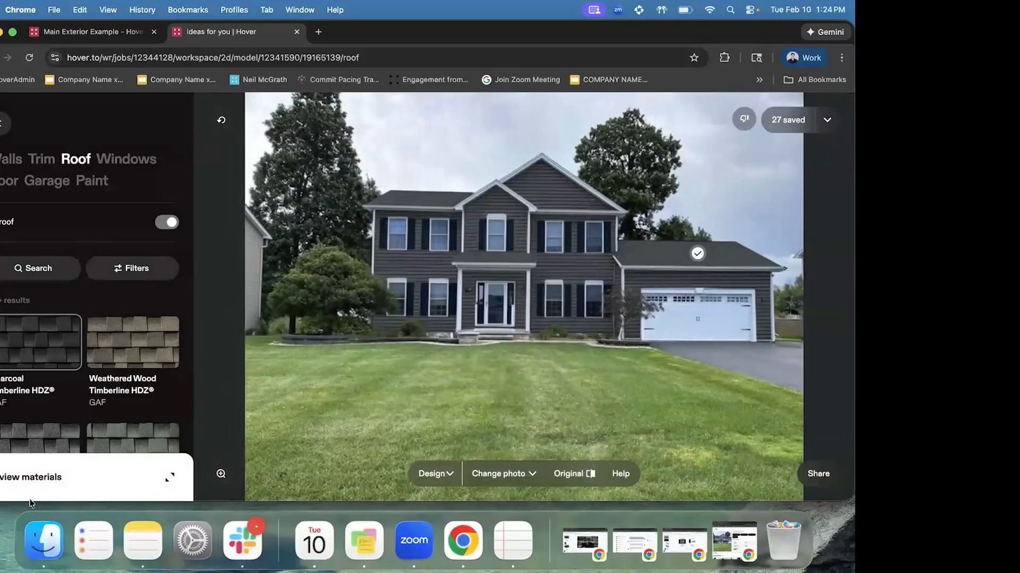
click(50, 478)
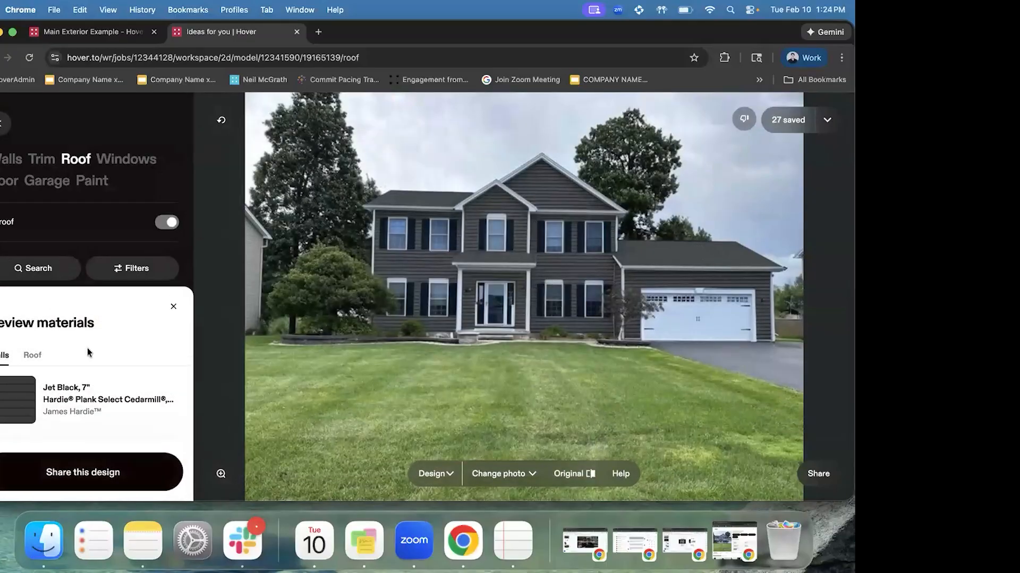
click(29, 357)
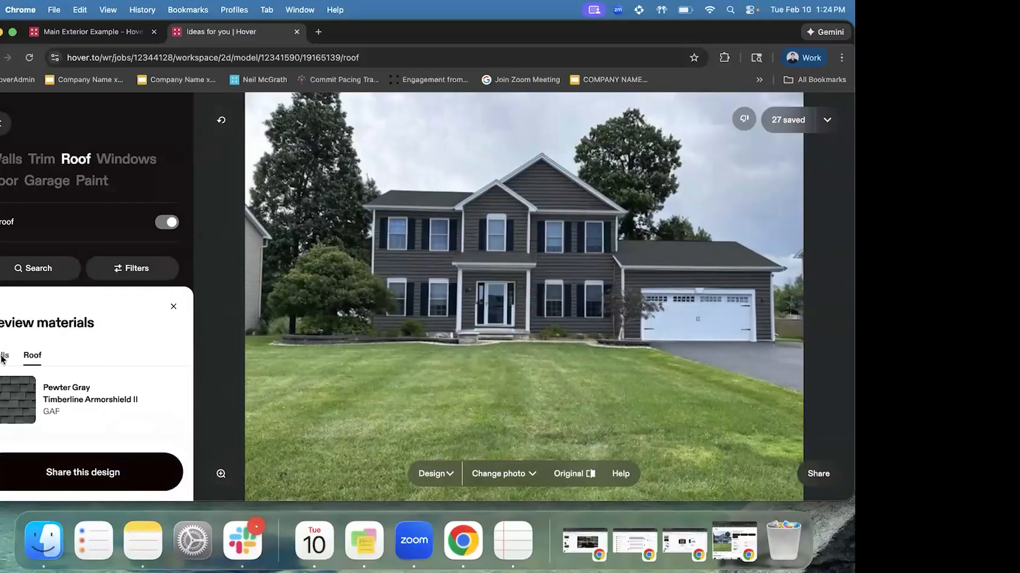
click(5, 356)
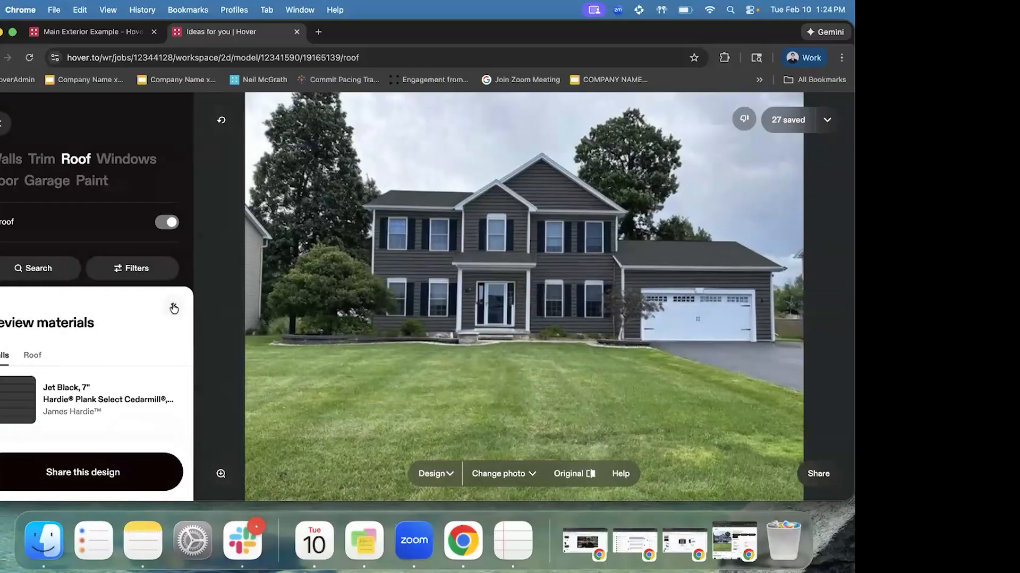
click(174, 308)
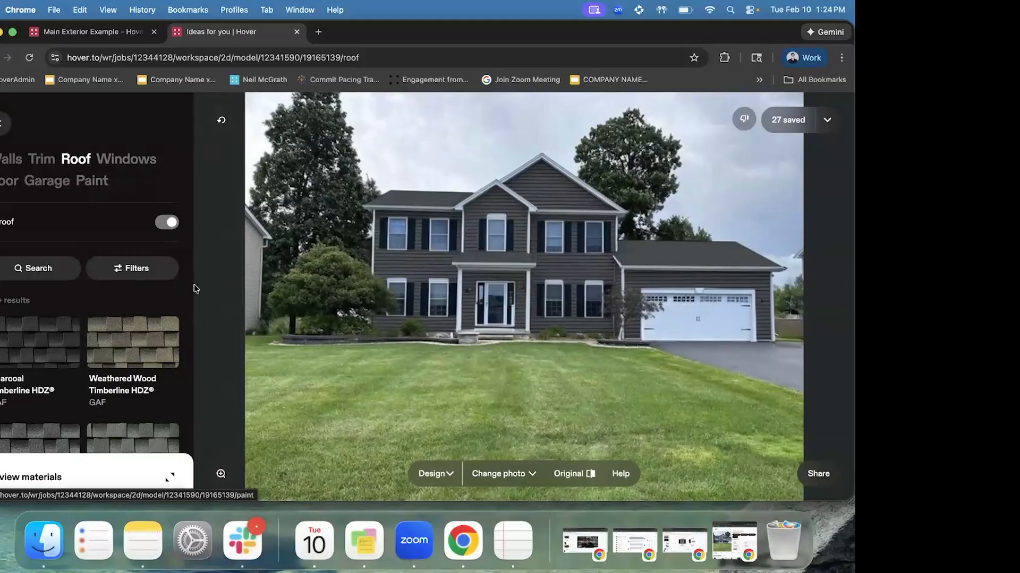
click(110, 474)
click(29, 356)
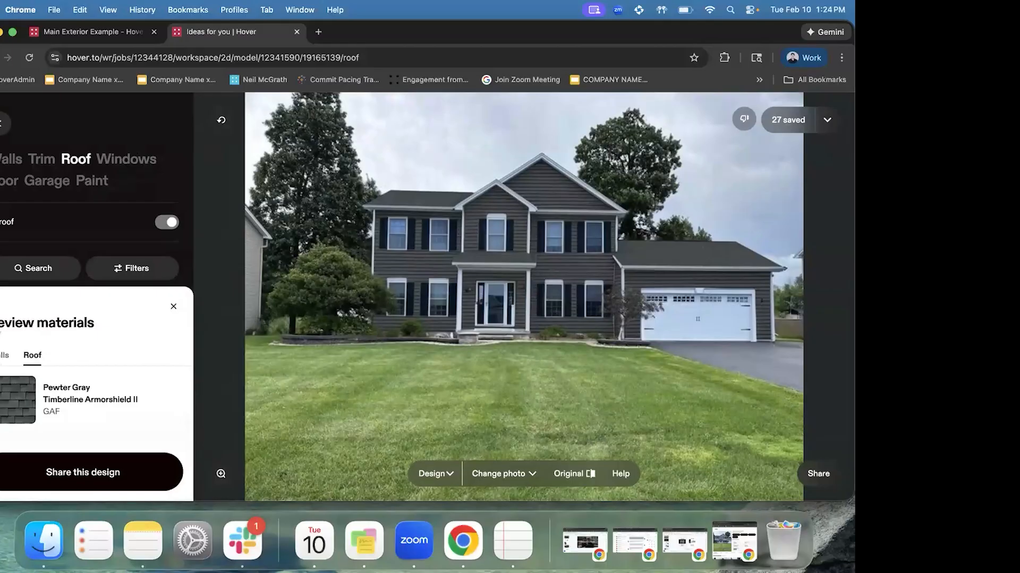
click(4, 356)
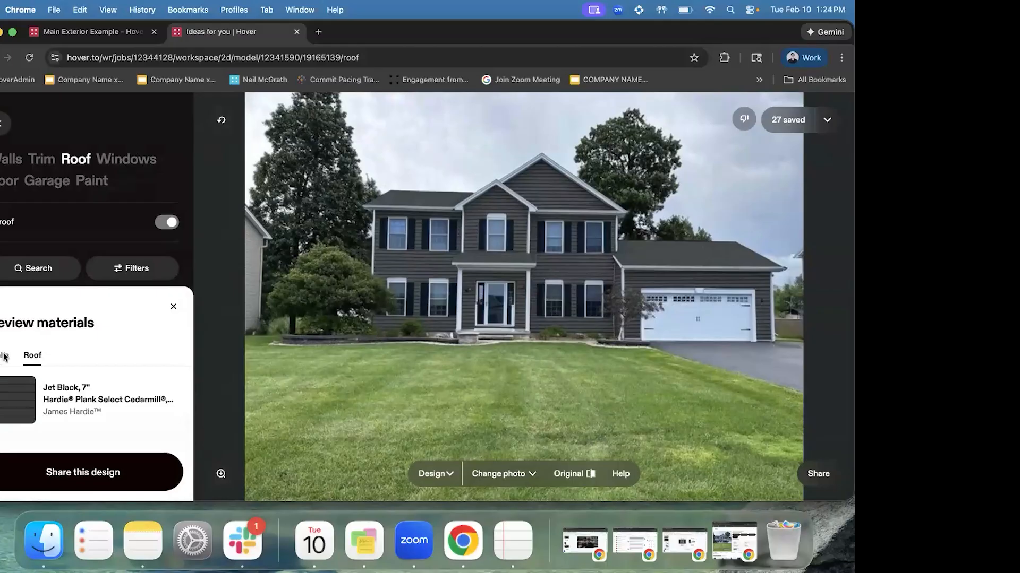
click(173, 308)
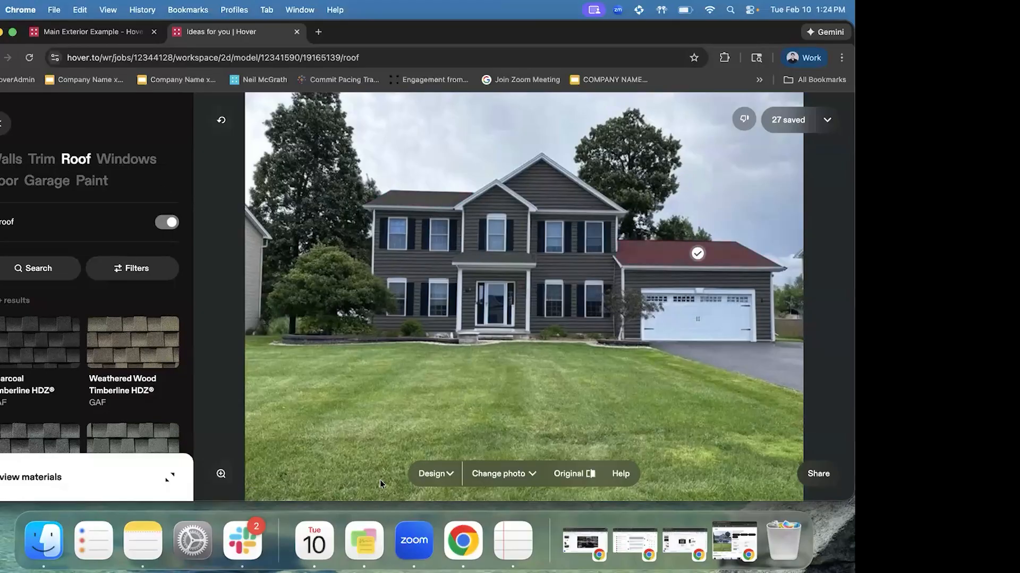
click(443, 475)
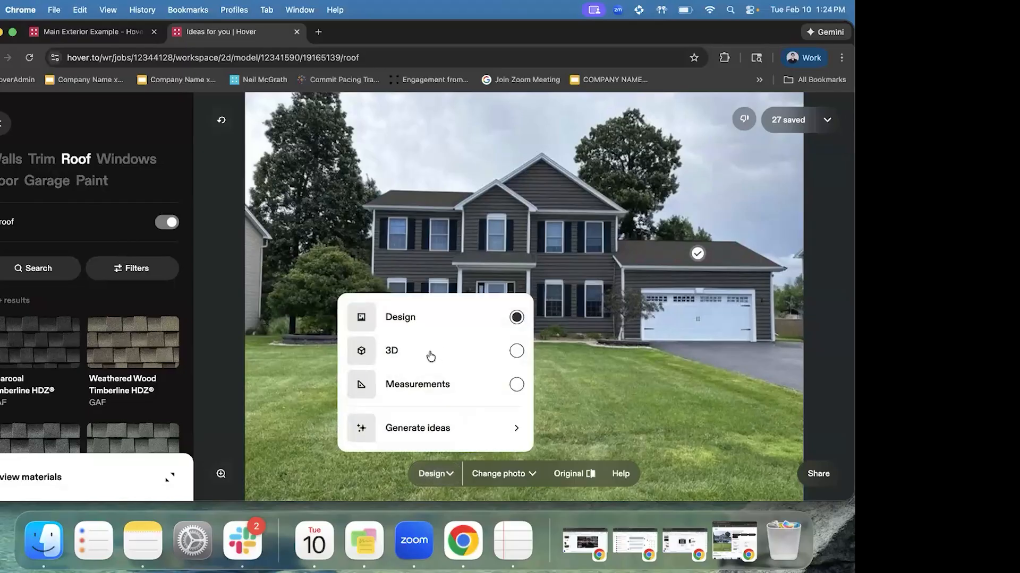
Switch to the 3D model view and continue with the matched design materials
click(430, 355)
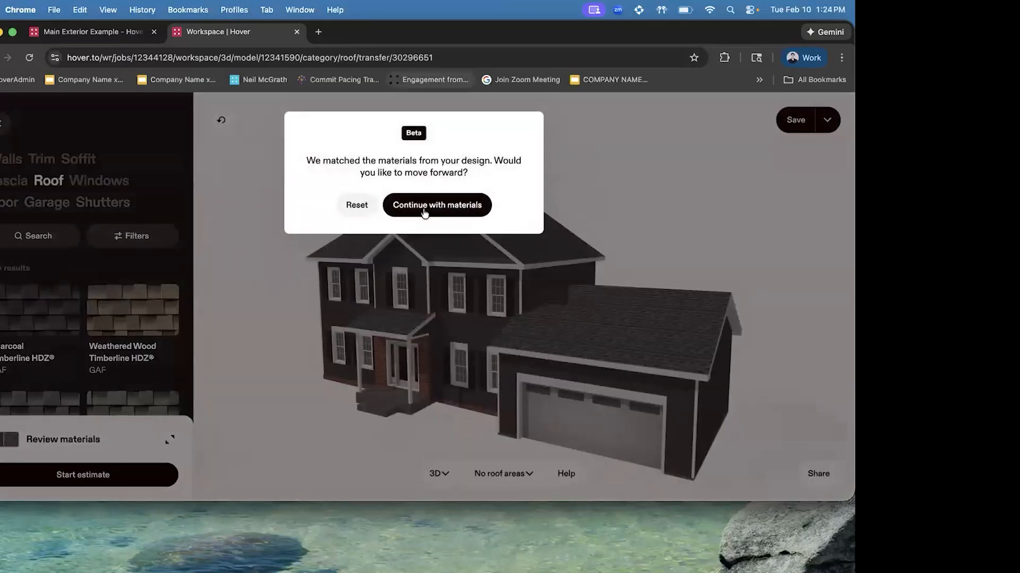
click(420, 210)
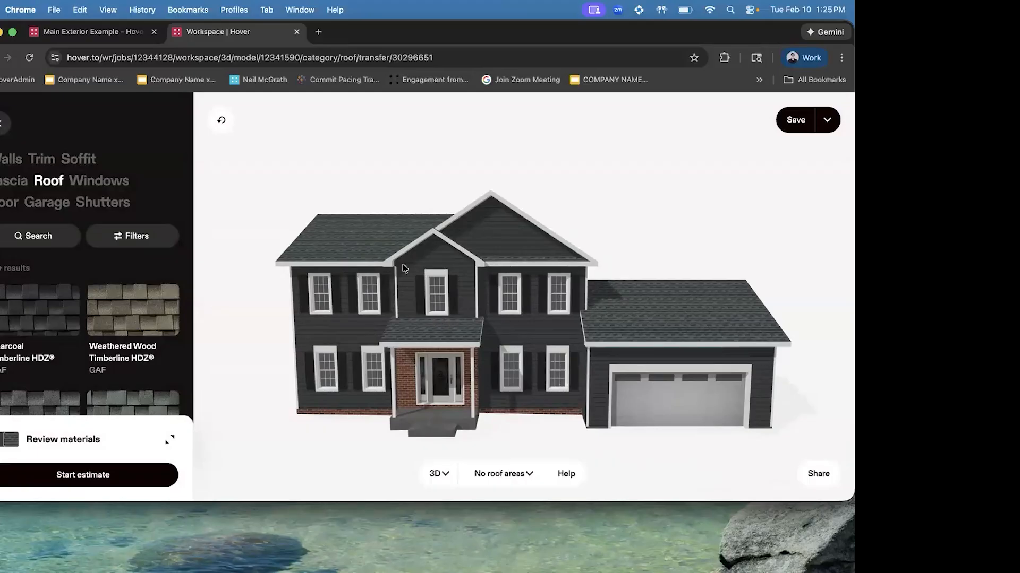
In the Walls category, clear every wall material filter to show all siding options
click(11, 159)
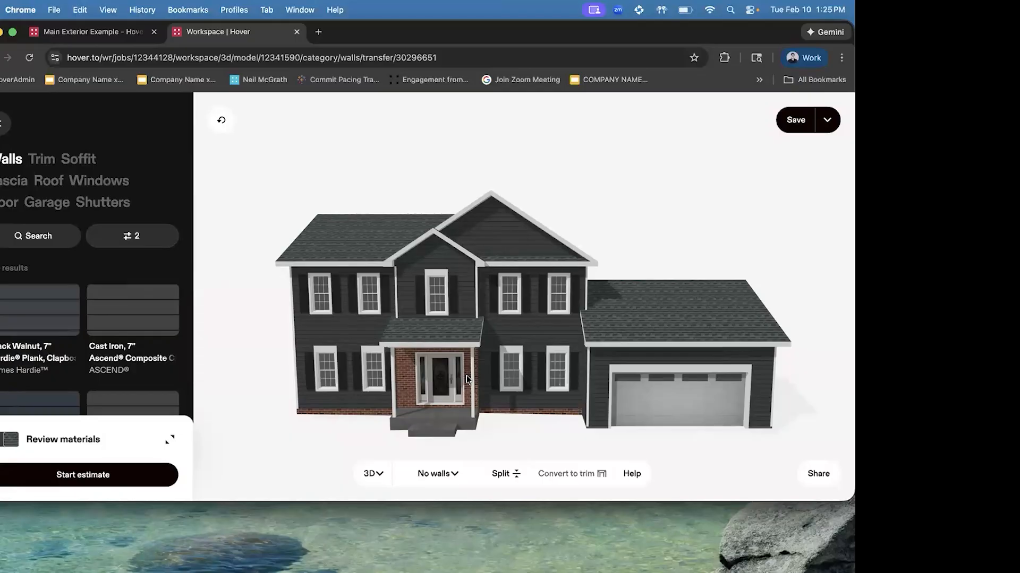
mouse_move(584, 552)
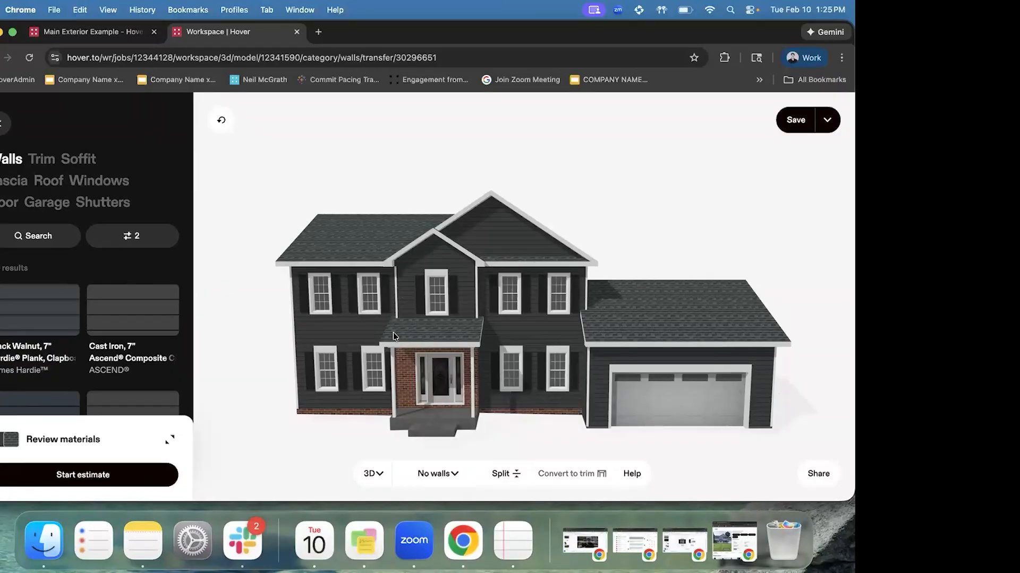
click(115, 237)
click(53, 481)
click(173, 117)
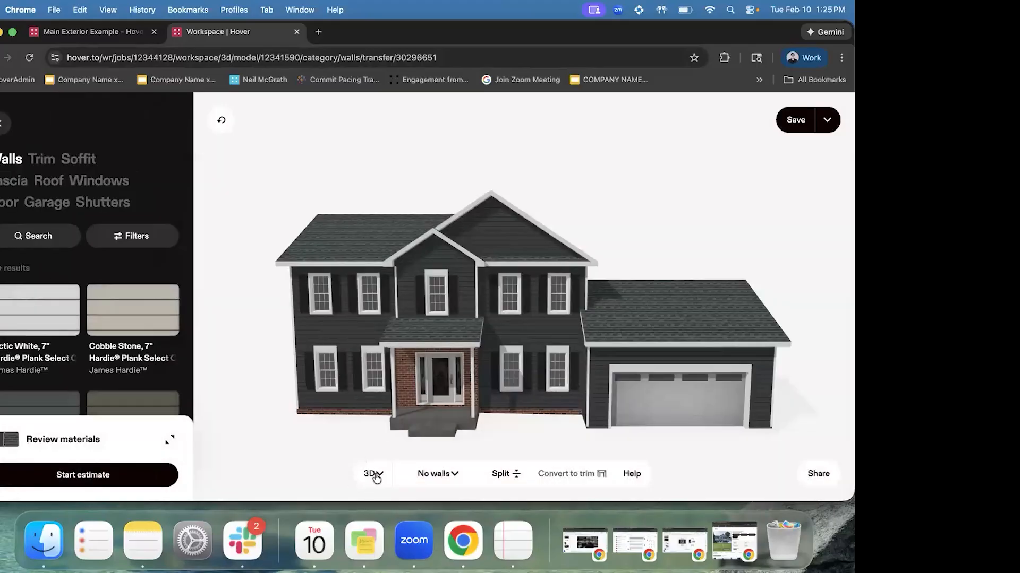
Orbit the house lower, check the applied wall and roof materials, then show all open windows
click(374, 474)
click(370, 257)
mouse_move(429, 314)
mouse_down()
mouse_move(458, 324)
mouse_move(439, 323)
mouse_up()
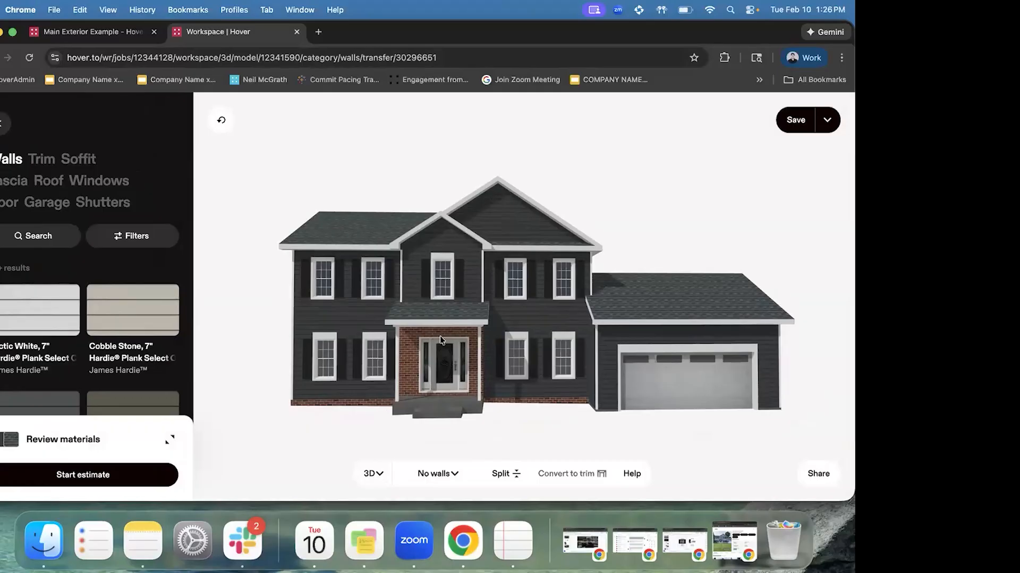
click(113, 431)
click(33, 375)
click(4, 375)
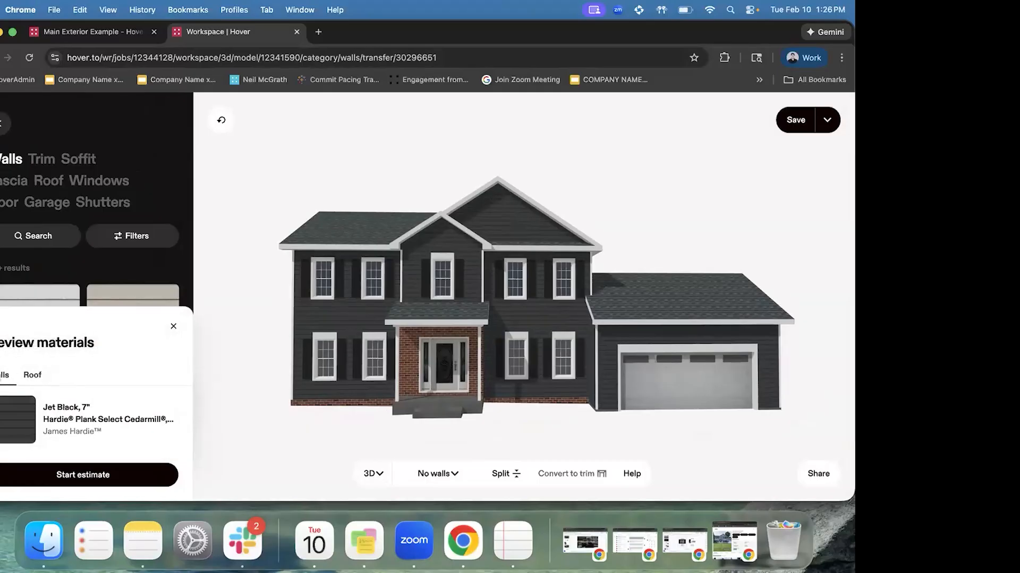
click(173, 329)
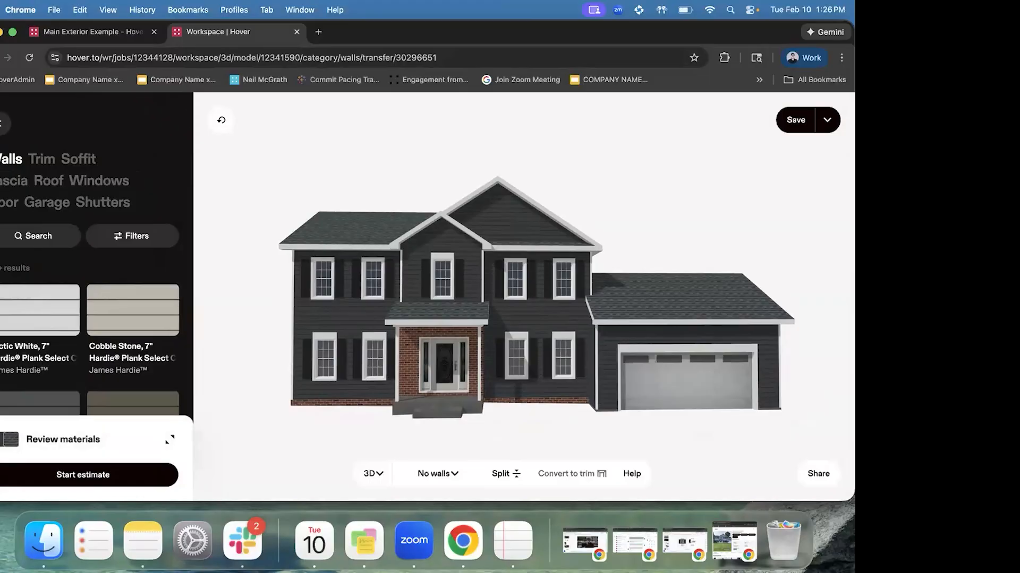
key(ctrl+Up)
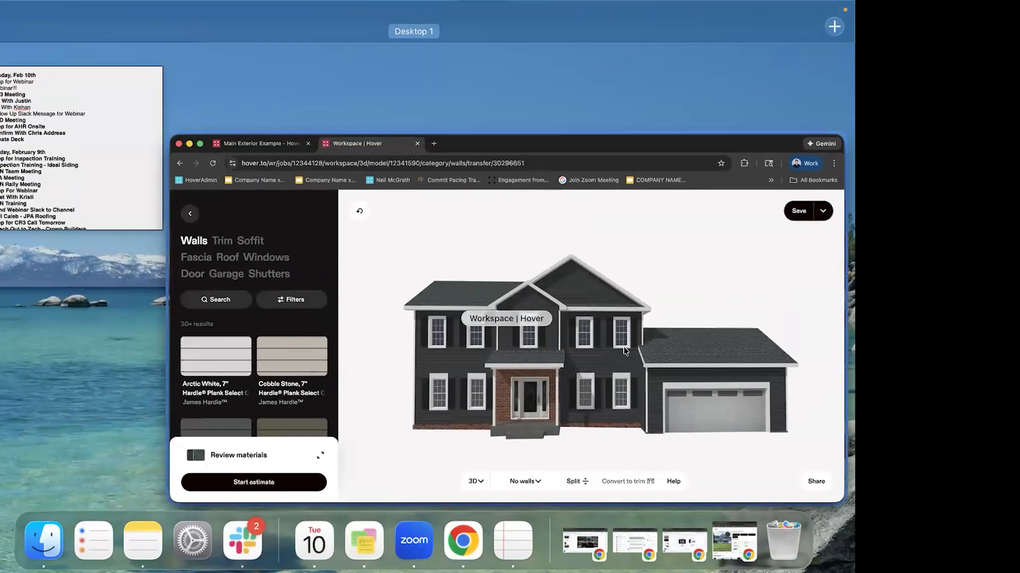
Restore and maximize the incognito browser window and open the shared Hover 3D model tab
click(625, 351)
click(718, 527)
drag(287, 45, 3, 47)
click(240, 34)
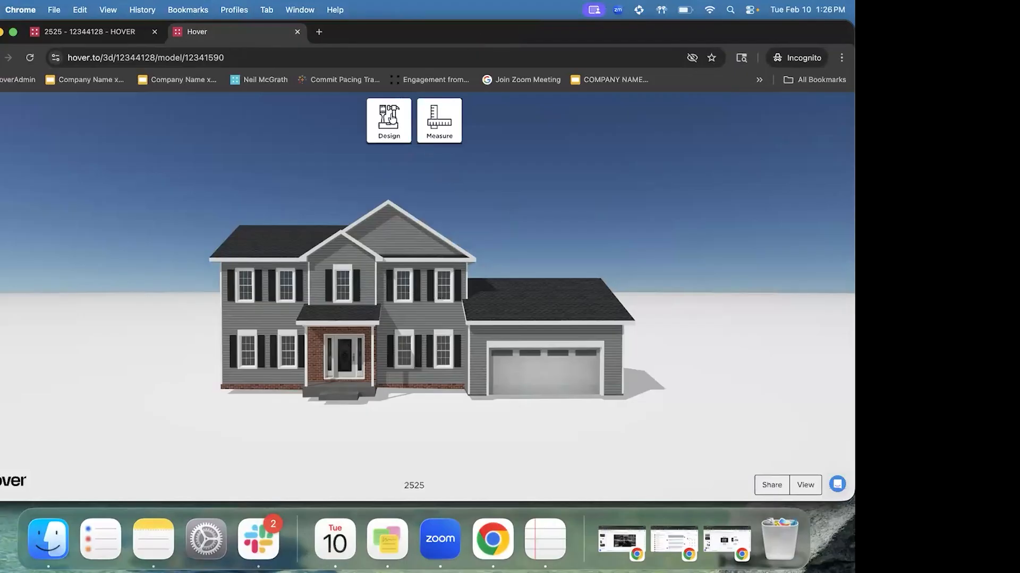
Look through the house's measurements list and then its design products list
click(444, 127)
click(164, 291)
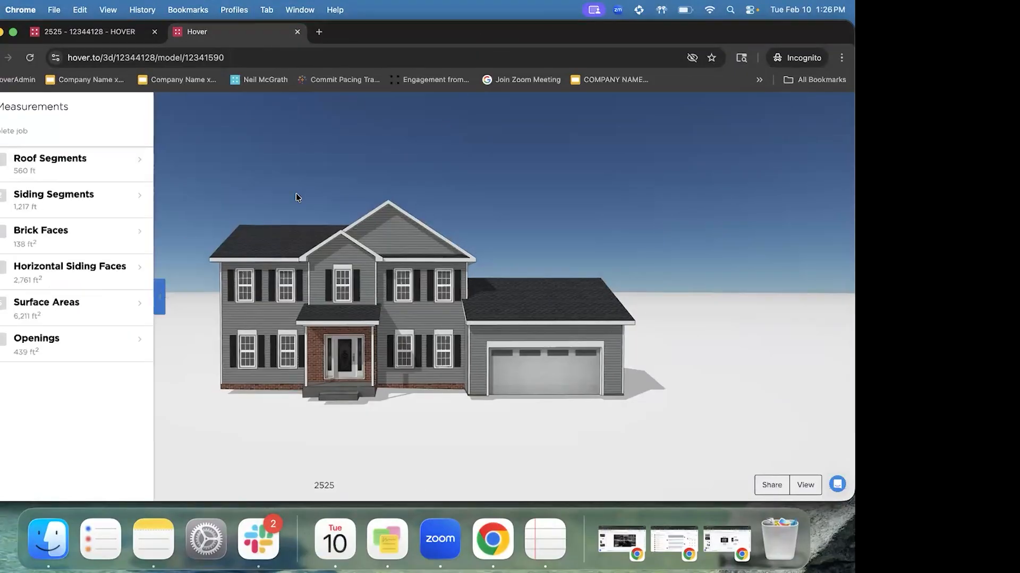
click(382, 118)
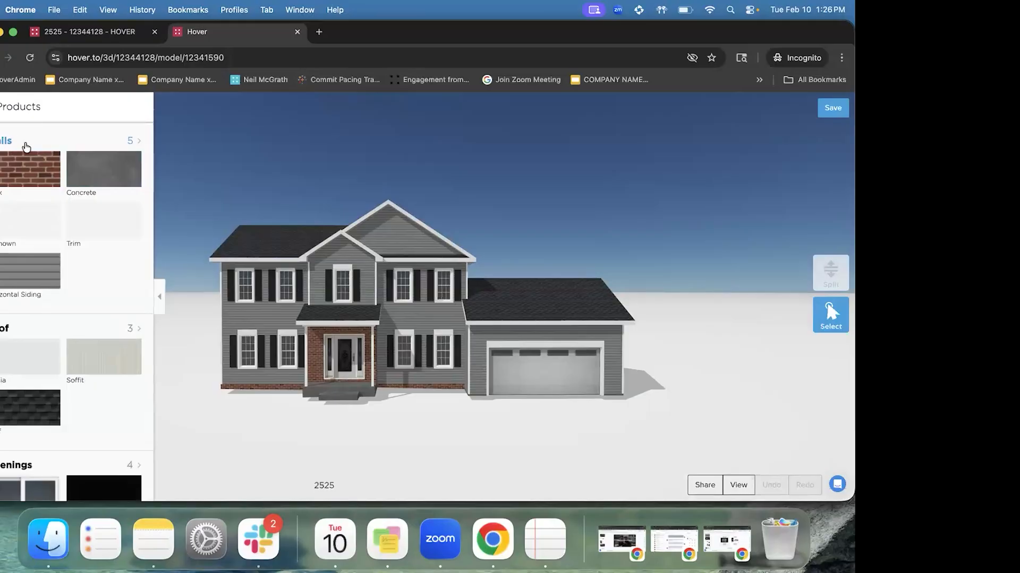
scroll(51, 166, down, 3)
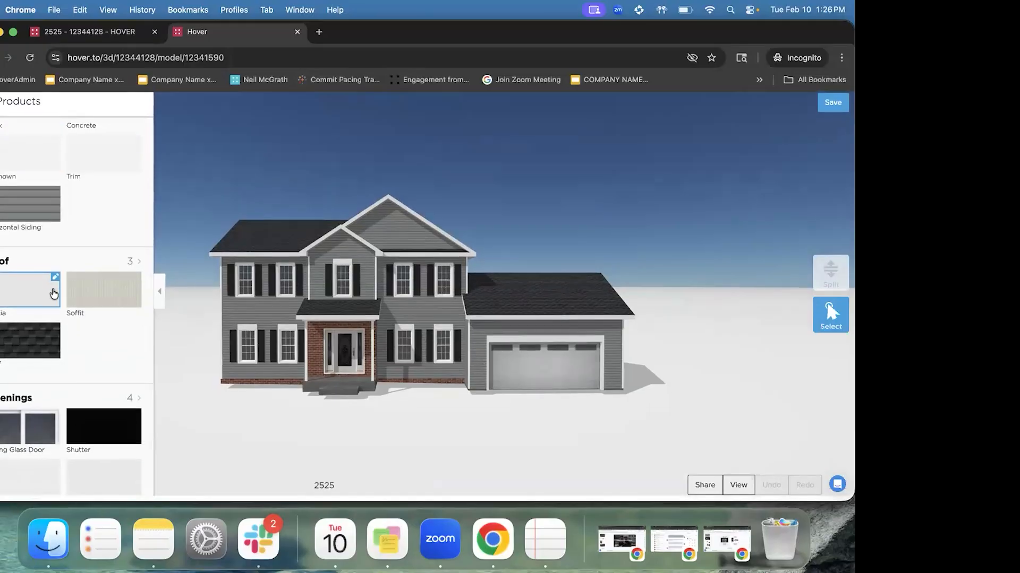
click(159, 302)
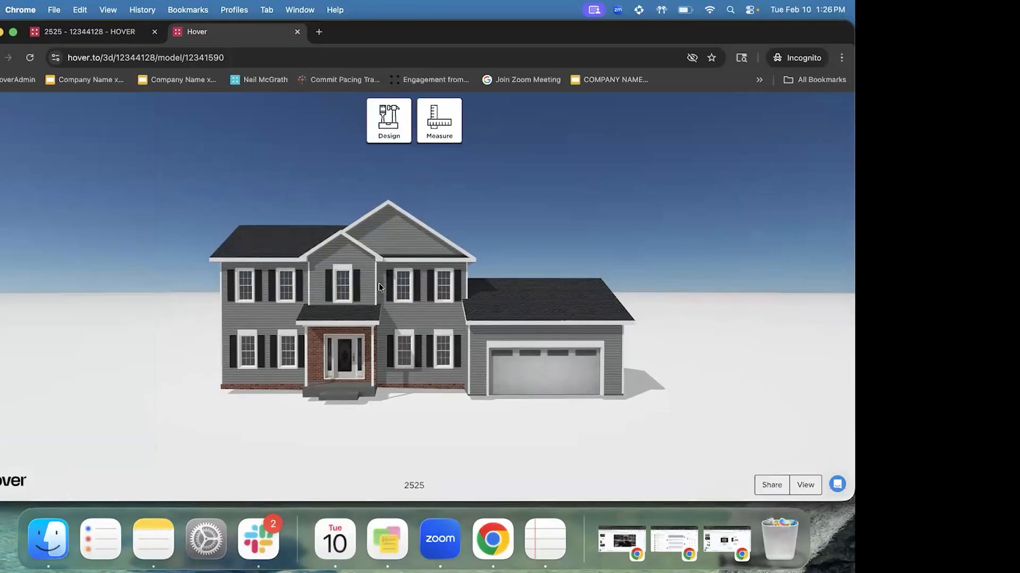
click(386, 136)
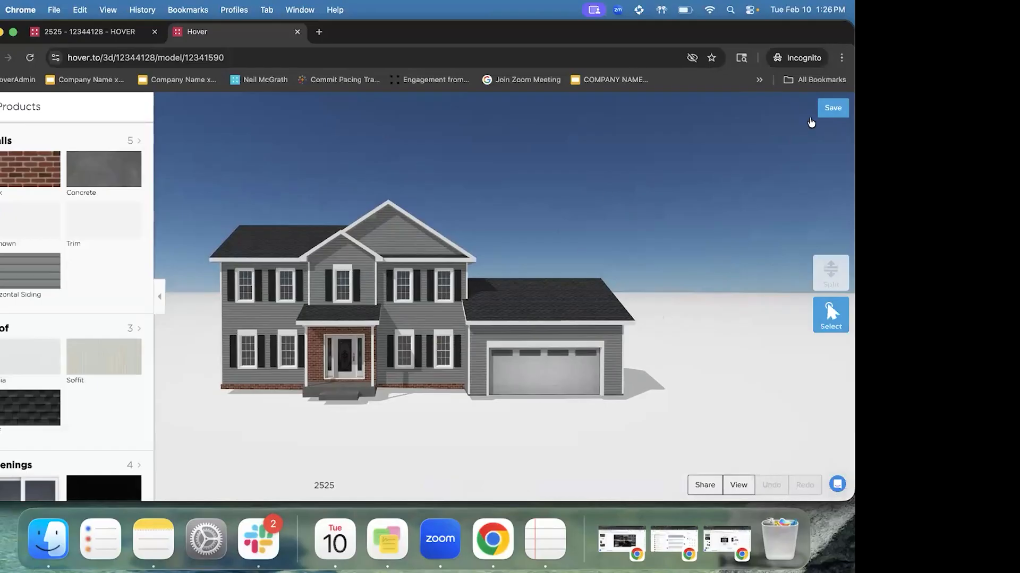
Try saving the design, dismiss the confirmation, and collapse the design products list
click(832, 108)
click(530, 252)
click(160, 296)
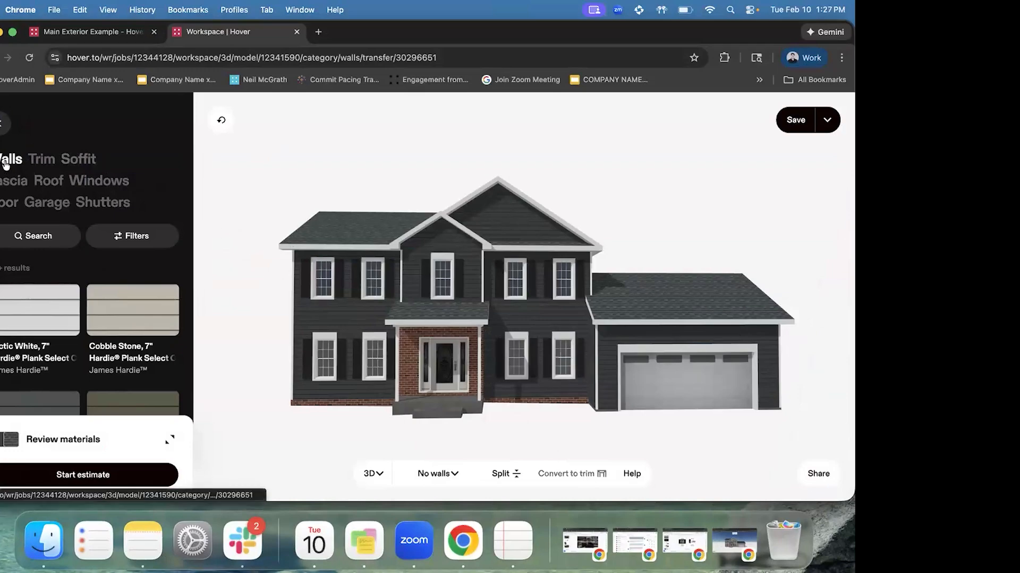
Cycle through Trim, Soffit, Fascia, Roof, Windows, Door, Garage and Shutters, then return to Walls
click(44, 159)
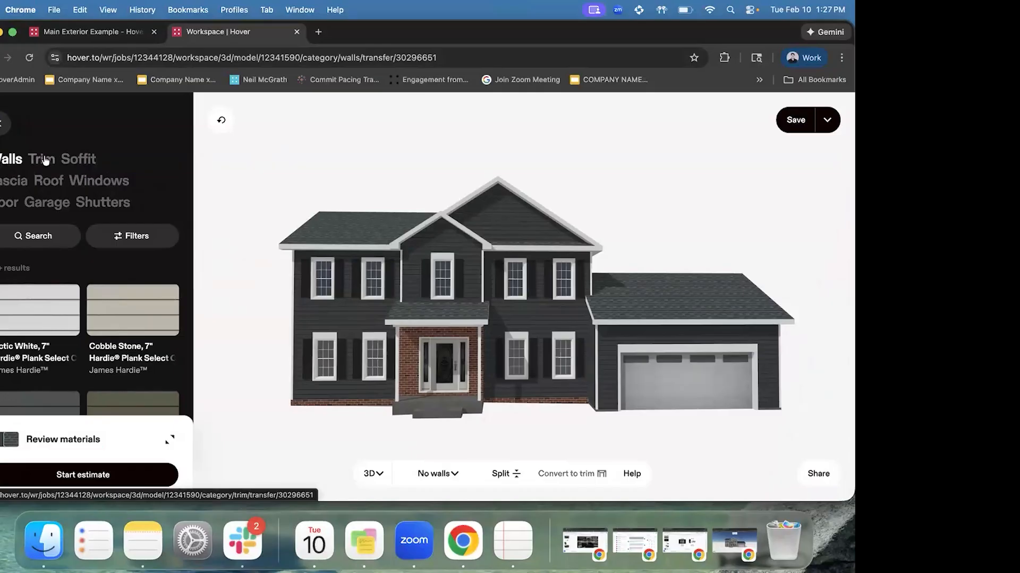
click(78, 159)
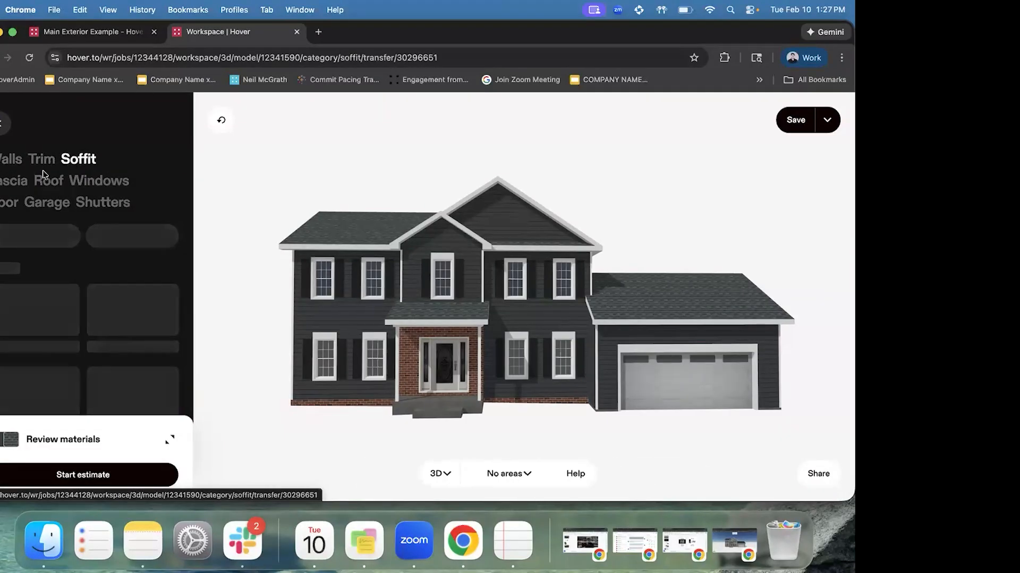
click(13, 181)
click(49, 181)
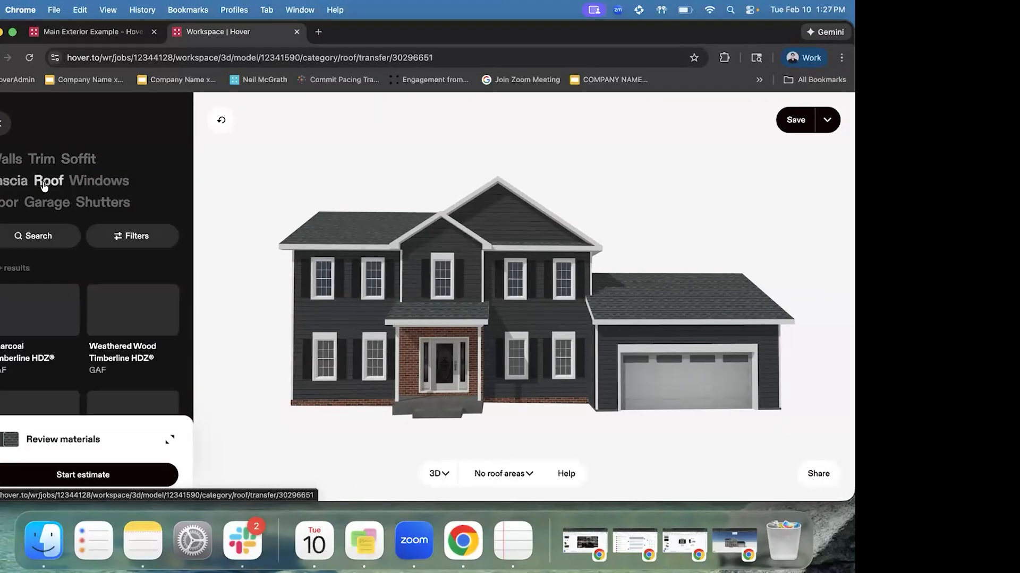
click(98, 181)
click(10, 203)
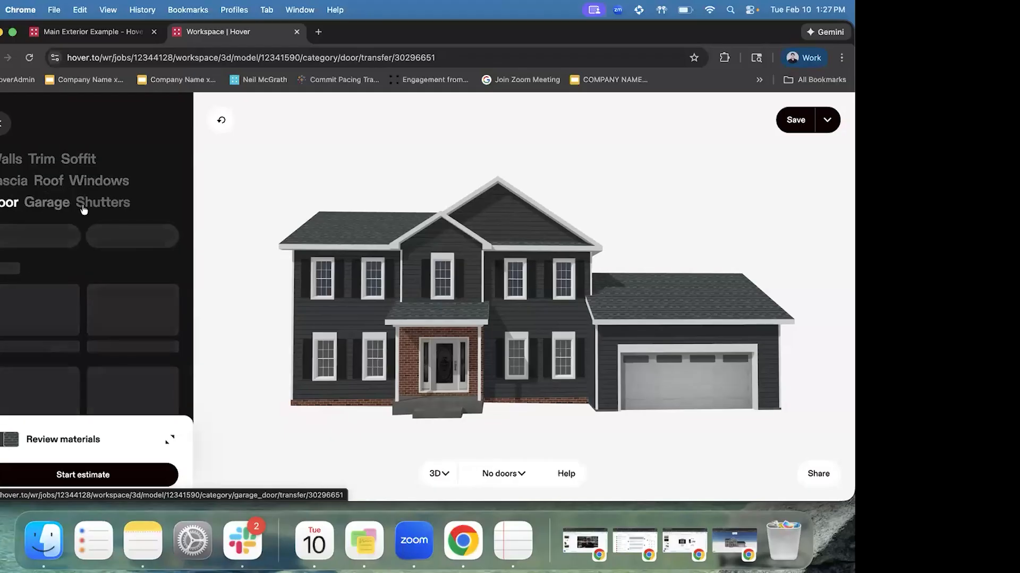
click(47, 203)
click(96, 207)
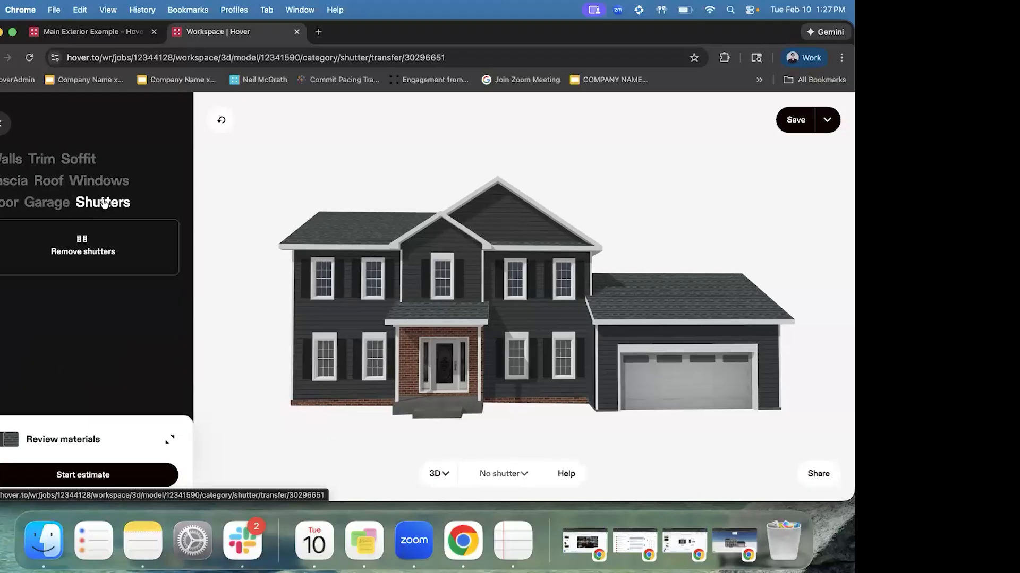
click(105, 252)
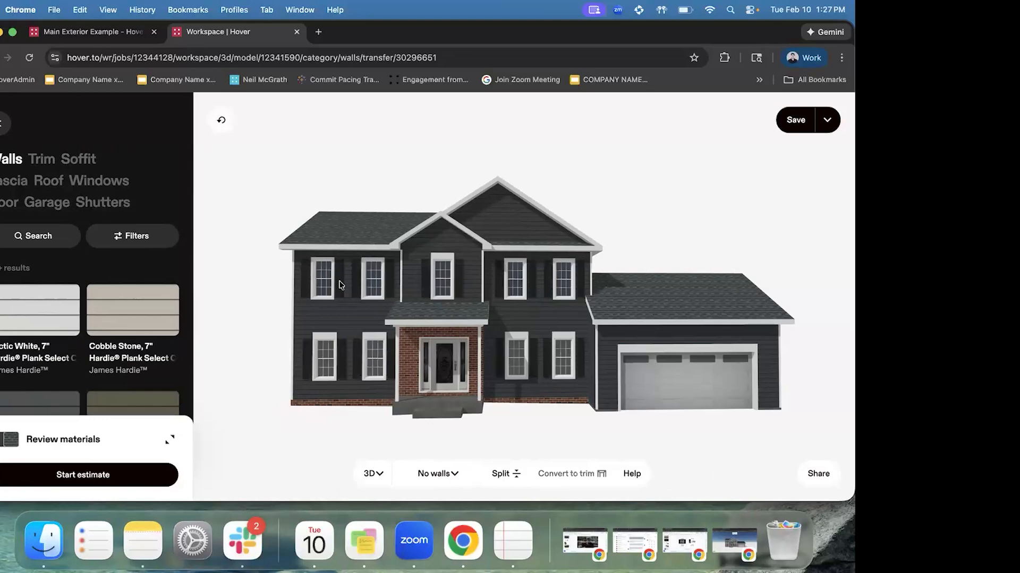
Undo the design back to grey siding, remove the shutters, then undo that removal
click(113, 205)
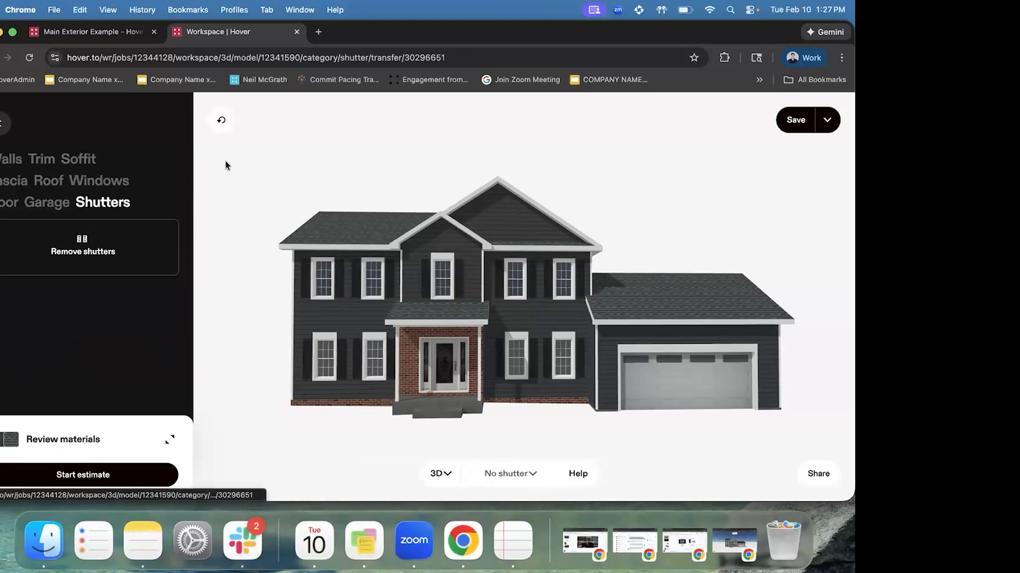
click(223, 123)
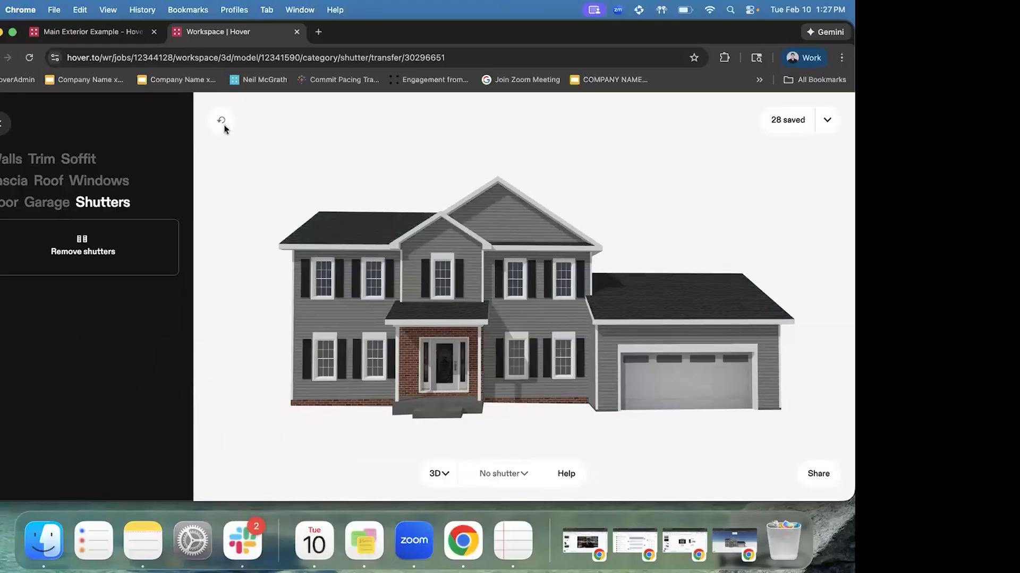
click(78, 255)
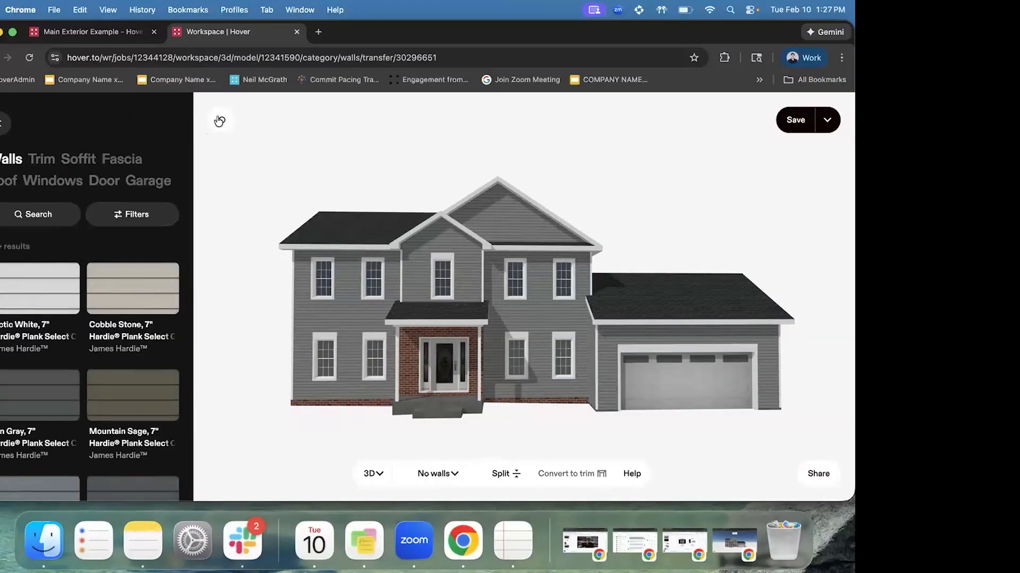
click(219, 120)
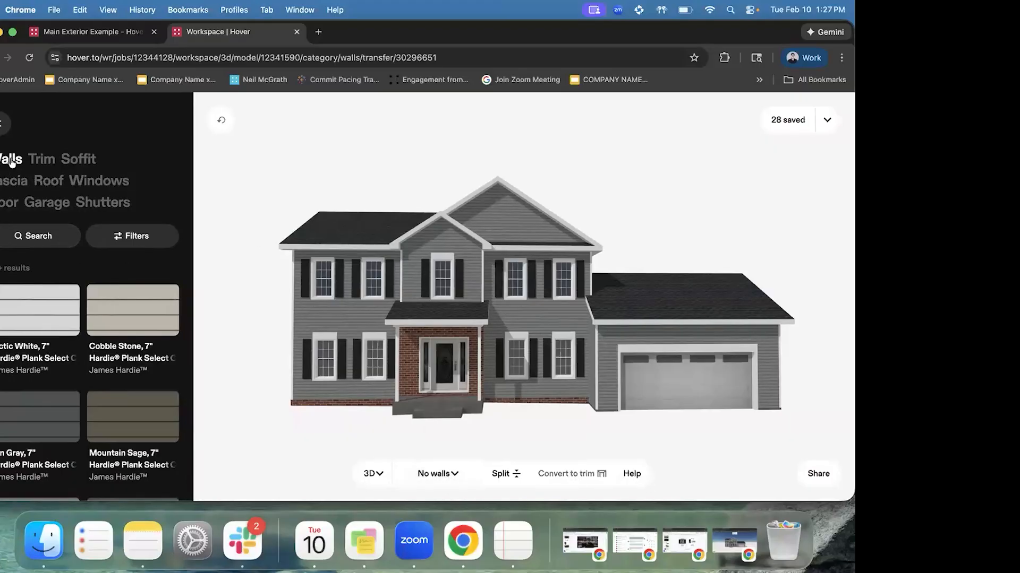
Select the 20 Horizontal Siding walls, then switch the selection to the 8 Unknown walls
click(444, 474)
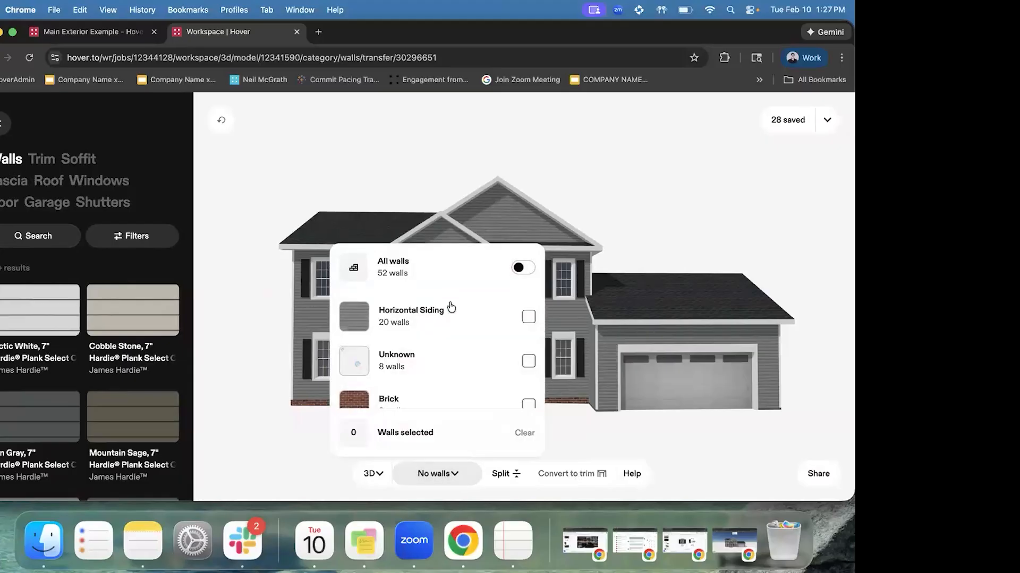
scroll(451, 307, down, 1)
scroll(451, 307, up, 1)
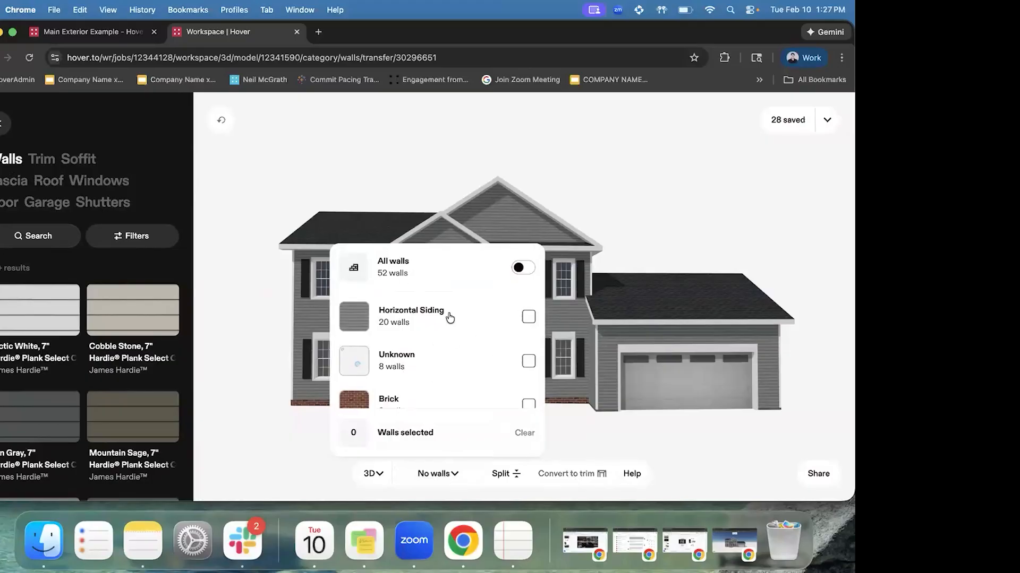
click(453, 316)
click(670, 227)
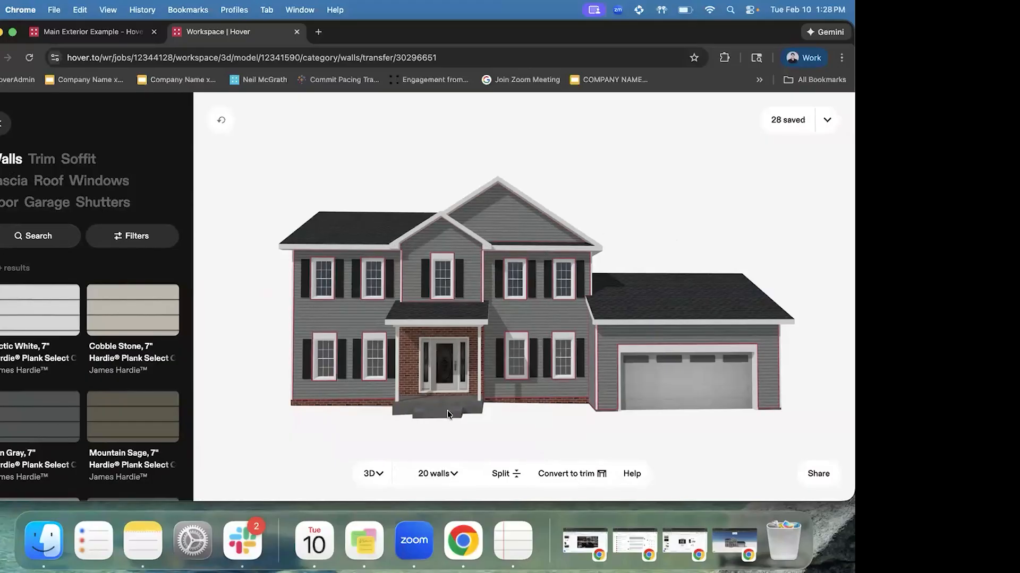
click(434, 478)
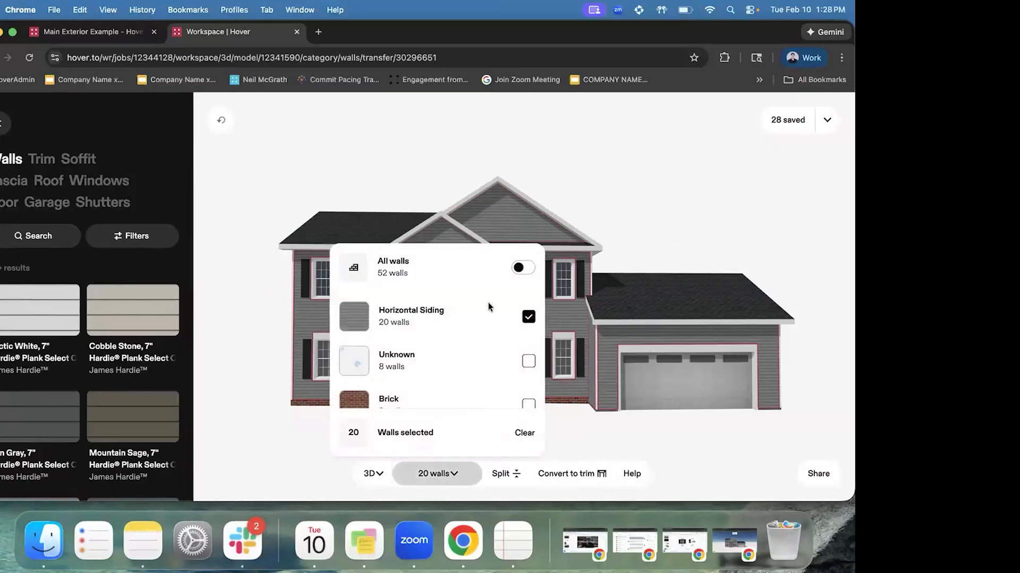
click(528, 317)
click(529, 361)
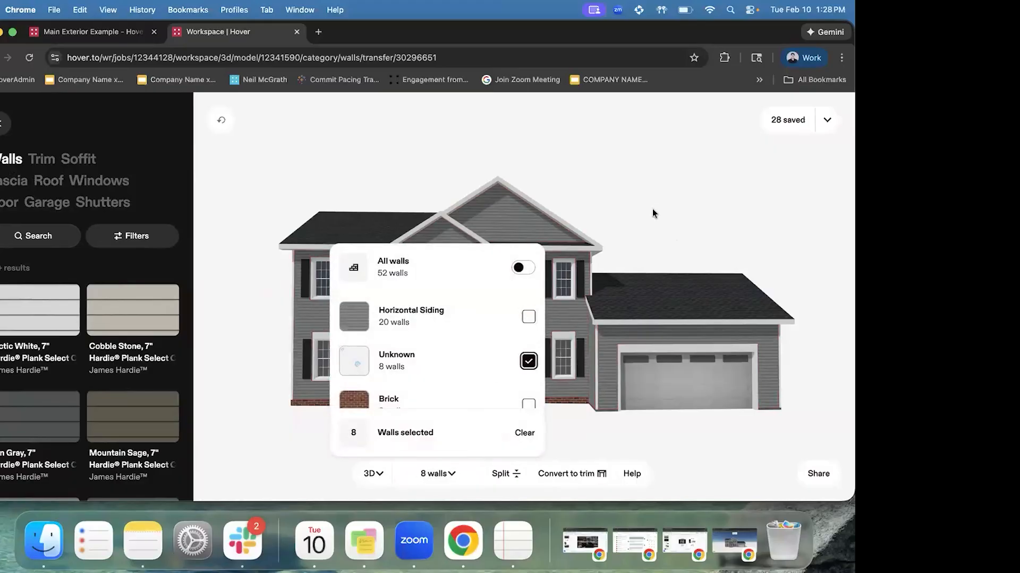
click(652, 209)
Turn the house back to its front view and switch on All walls to select every wall group
drag(626, 355, 679, 343)
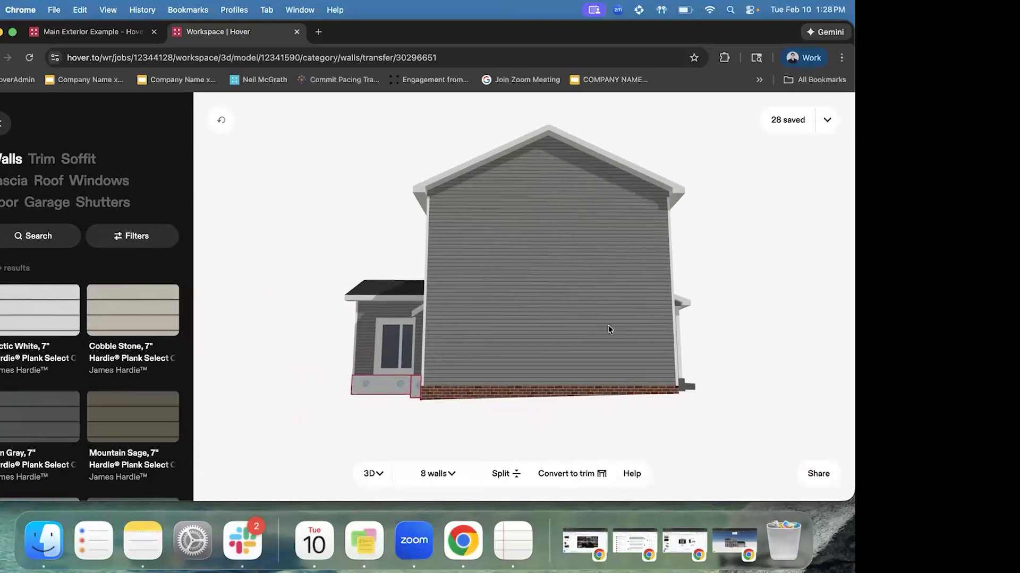
drag(610, 329, 594, 390)
drag(693, 333, 385, 326)
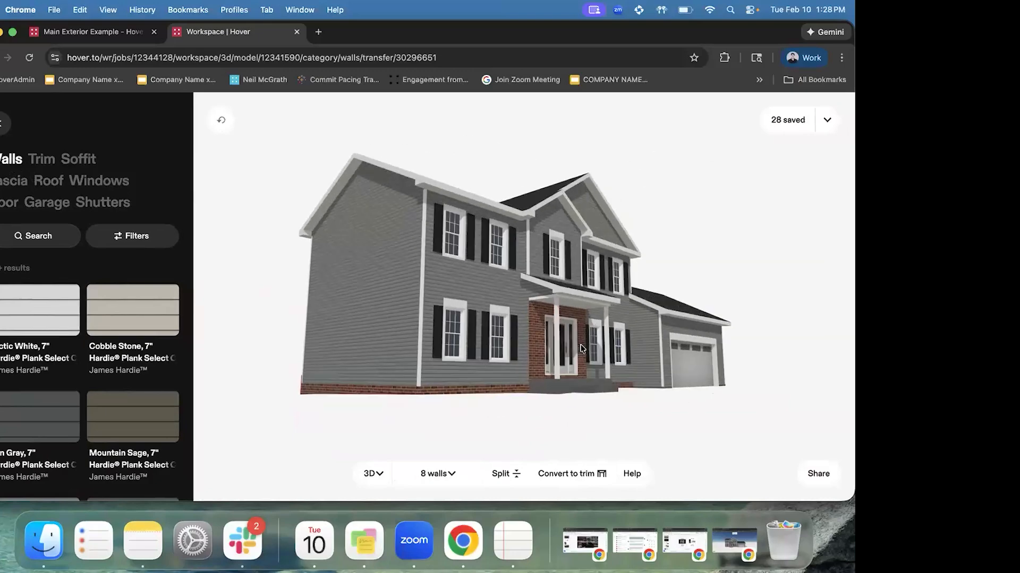
click(440, 475)
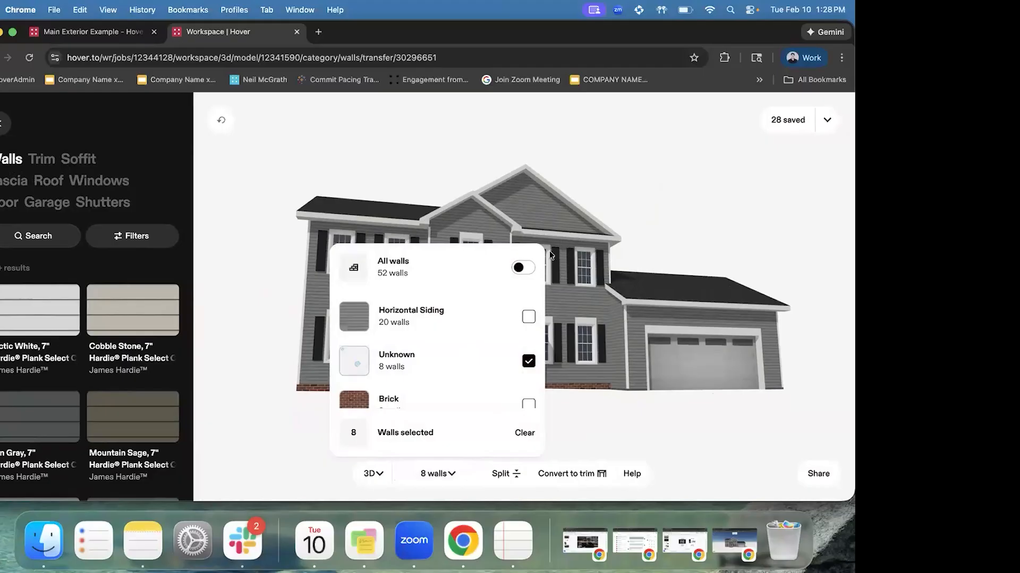
click(522, 269)
click(693, 243)
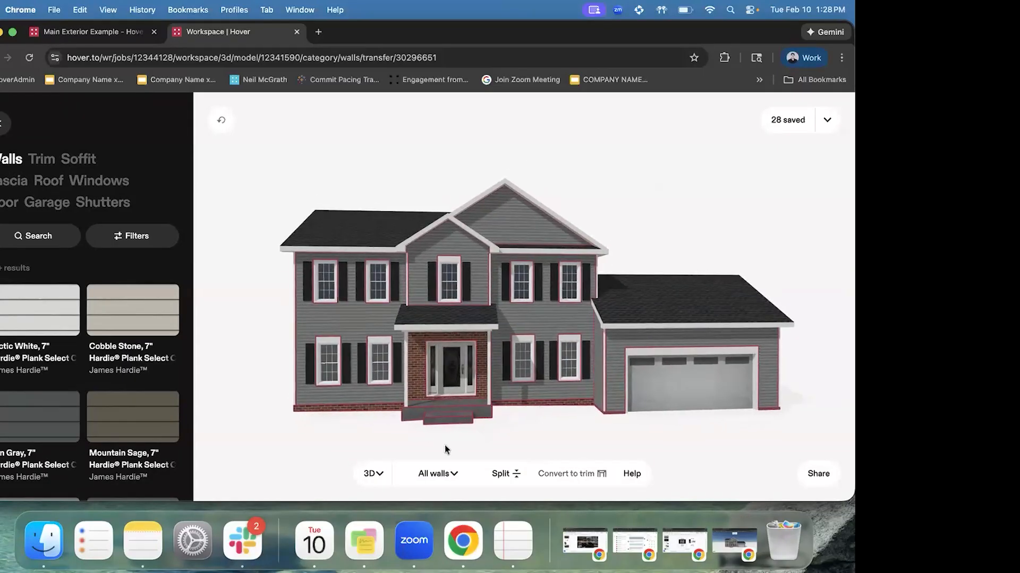
click(434, 476)
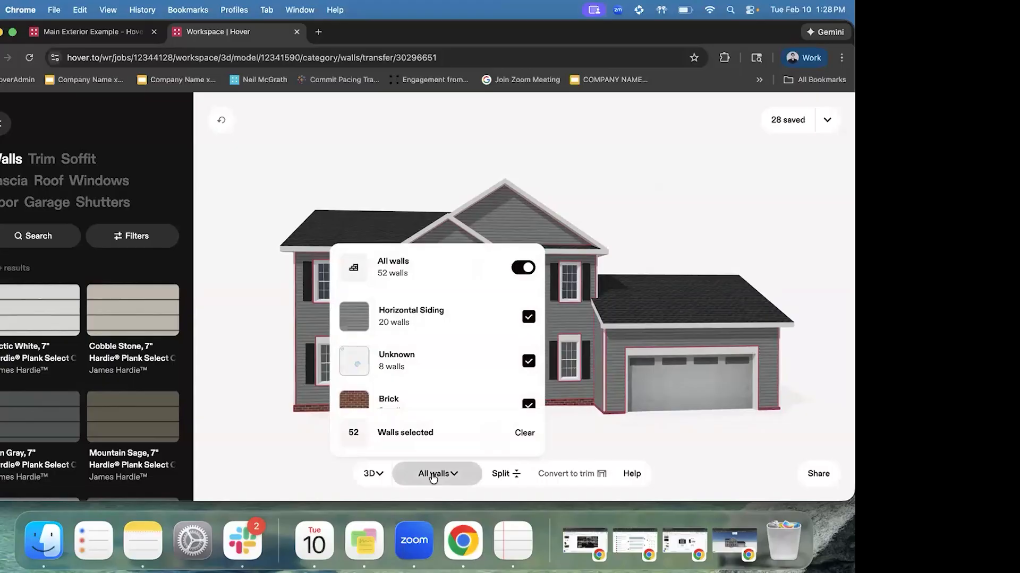
click(286, 173)
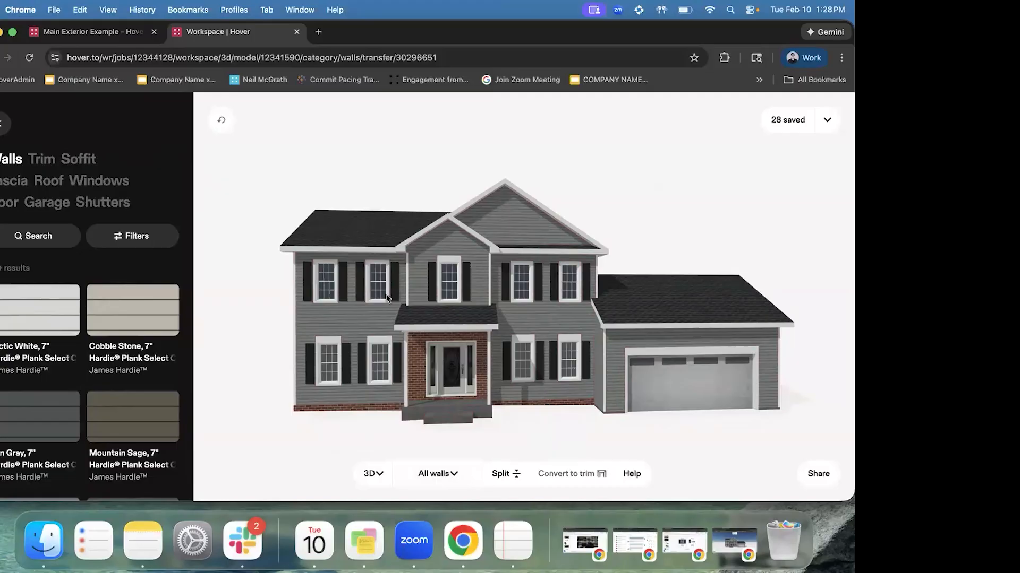
drag(387, 298, 365, 295)
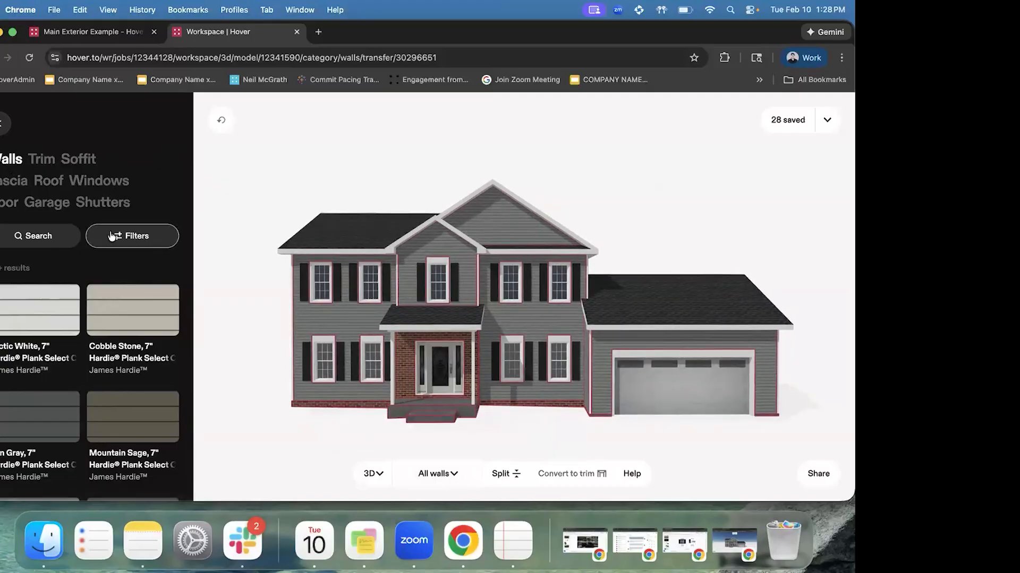
Search wall materials for 'iron' and apply Iron Gray 7" Hardie Plank Clapboard siding
click(40, 238)
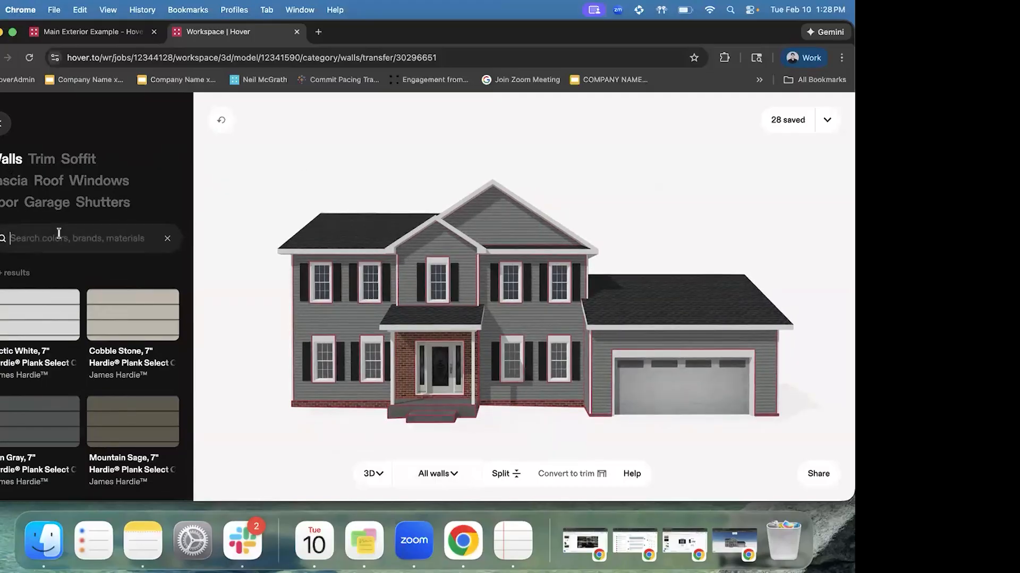
click(164, 238)
click(133, 236)
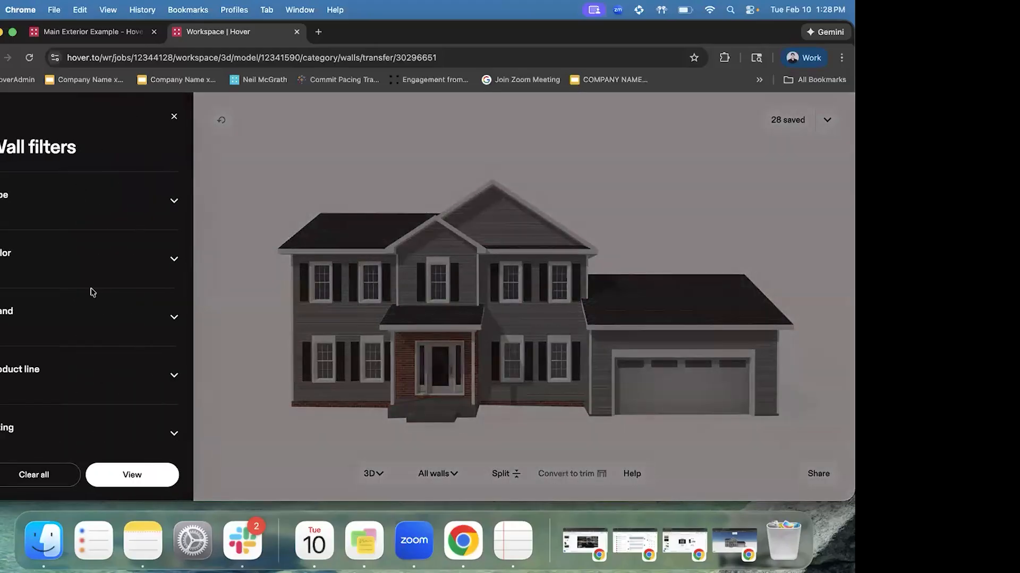
click(174, 117)
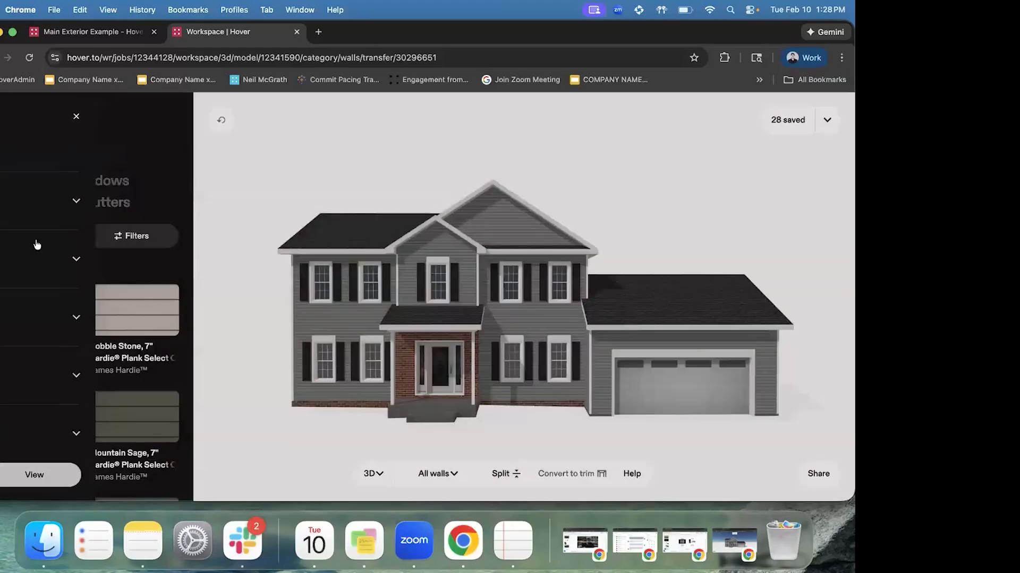
click(40, 235)
text(iron)
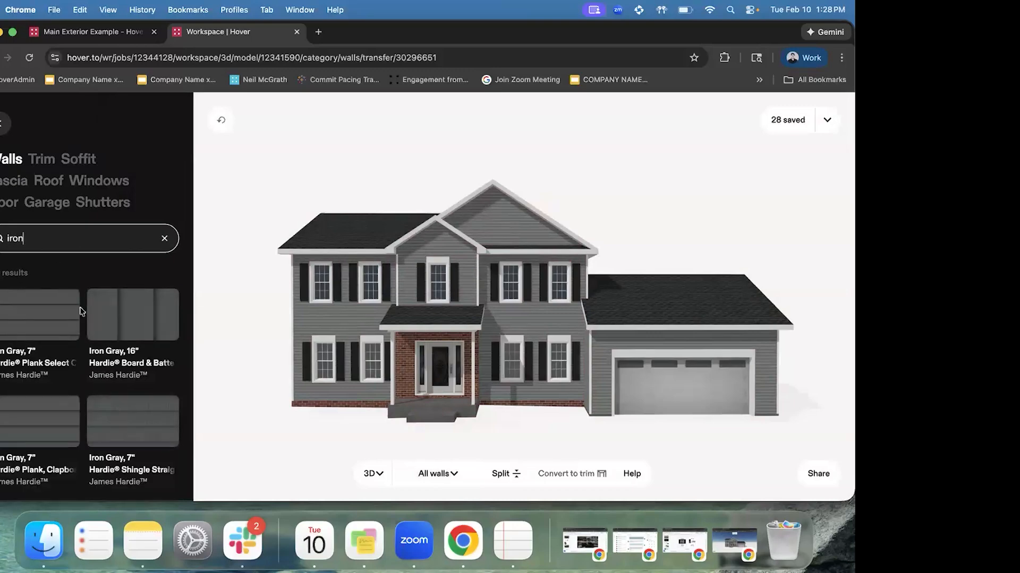
click(46, 422)
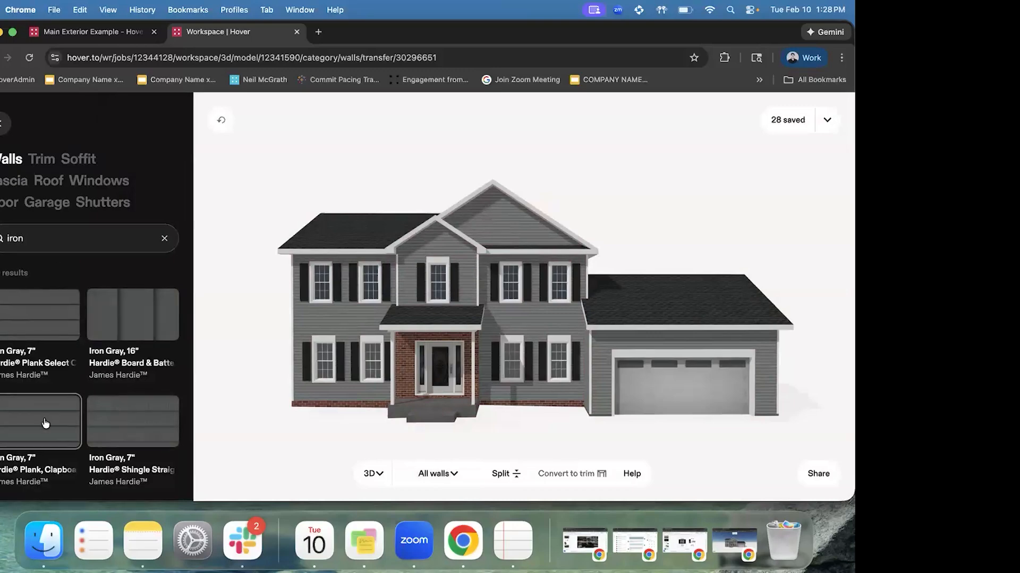
scroll(186, 339, down, 3)
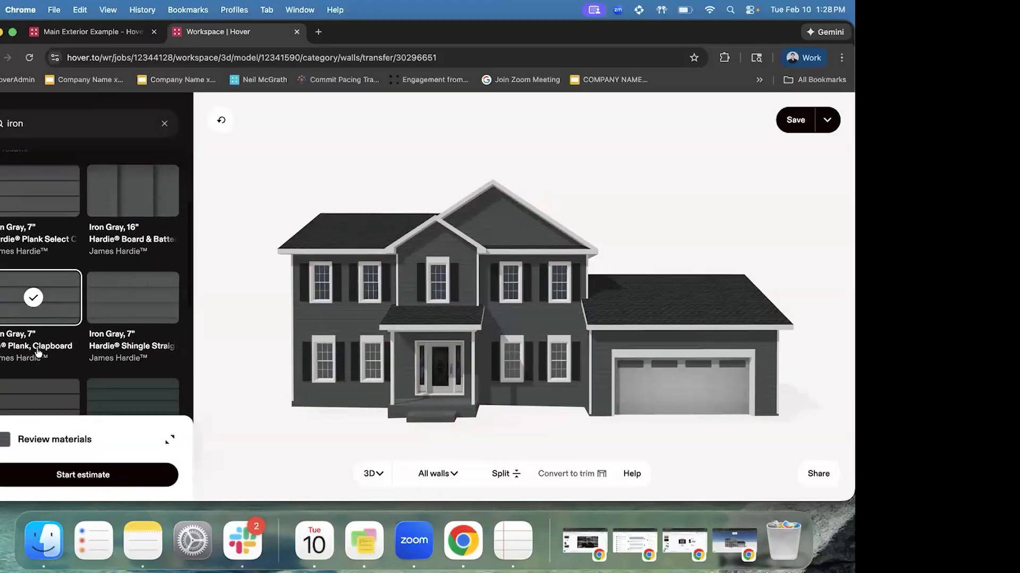
scroll(160, 285, up, 3)
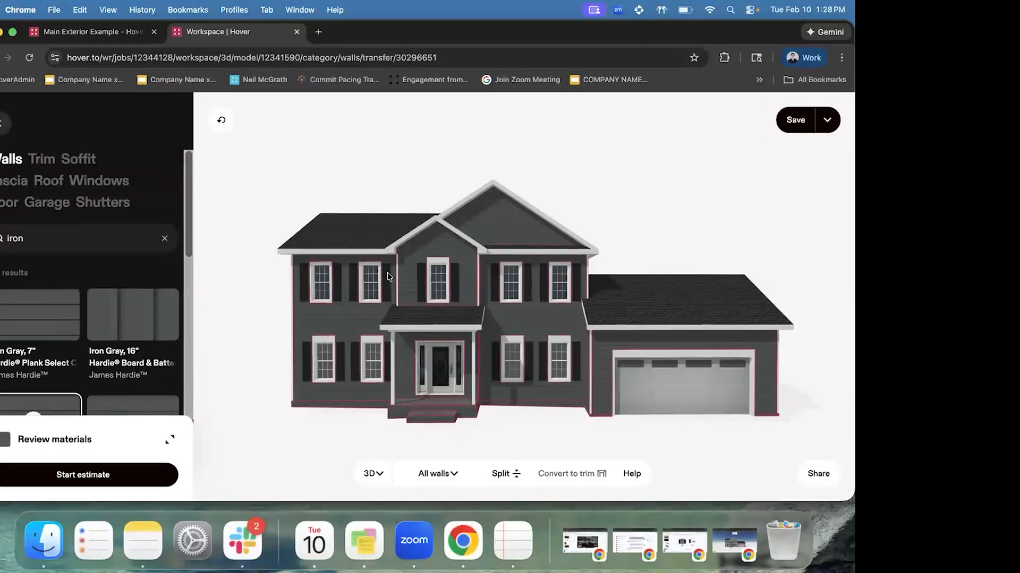
Clear the wall selection and select only the front gable wall
click(546, 233)
mouse_move(320, 311)
mouse_down()
mouse_move(382, 298)
mouse_move(333, 298)
mouse_up()
click(333, 299)
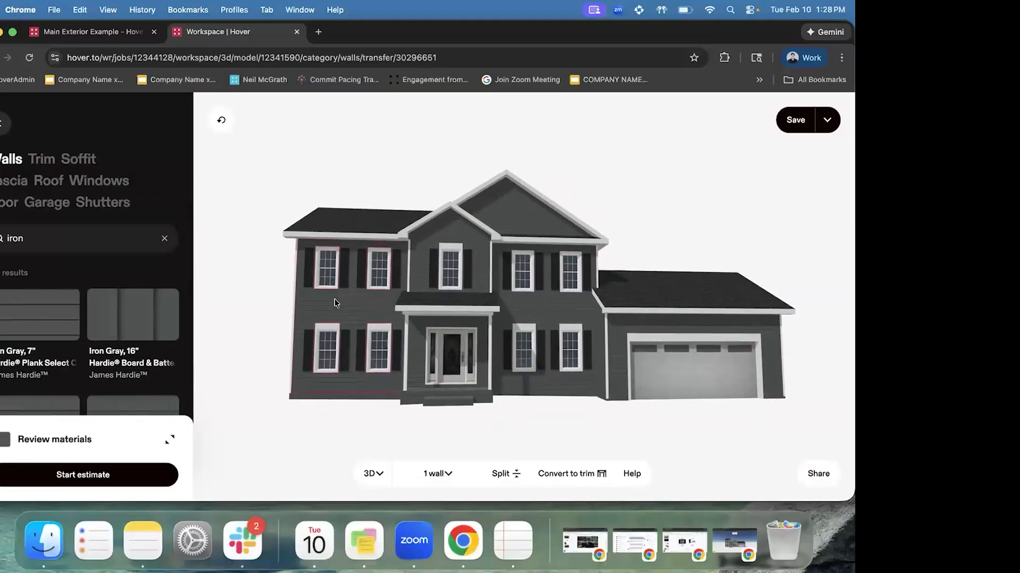
click(646, 265)
drag(461, 368, 508, 356)
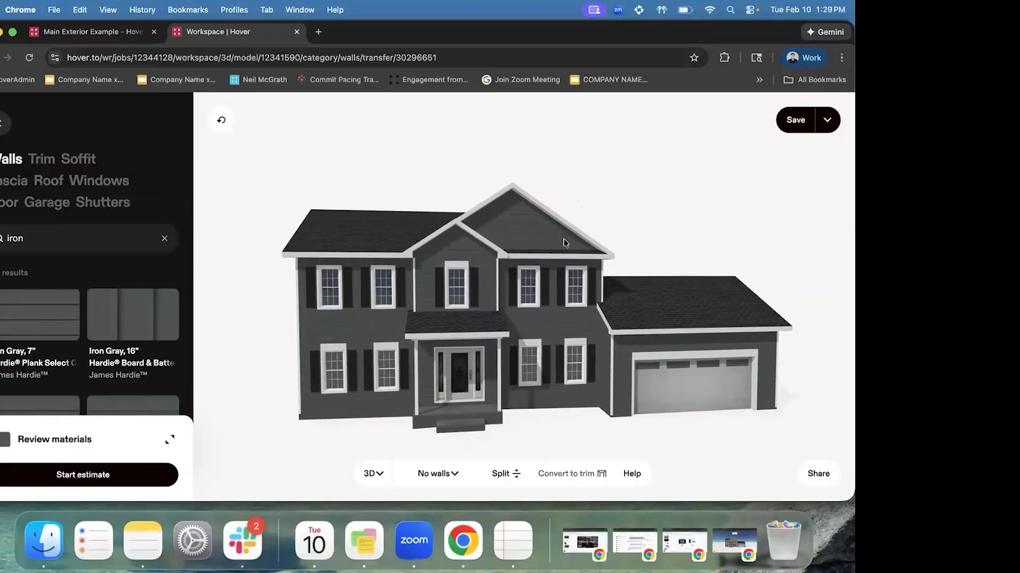
click(540, 234)
click(498, 212)
click(518, 231)
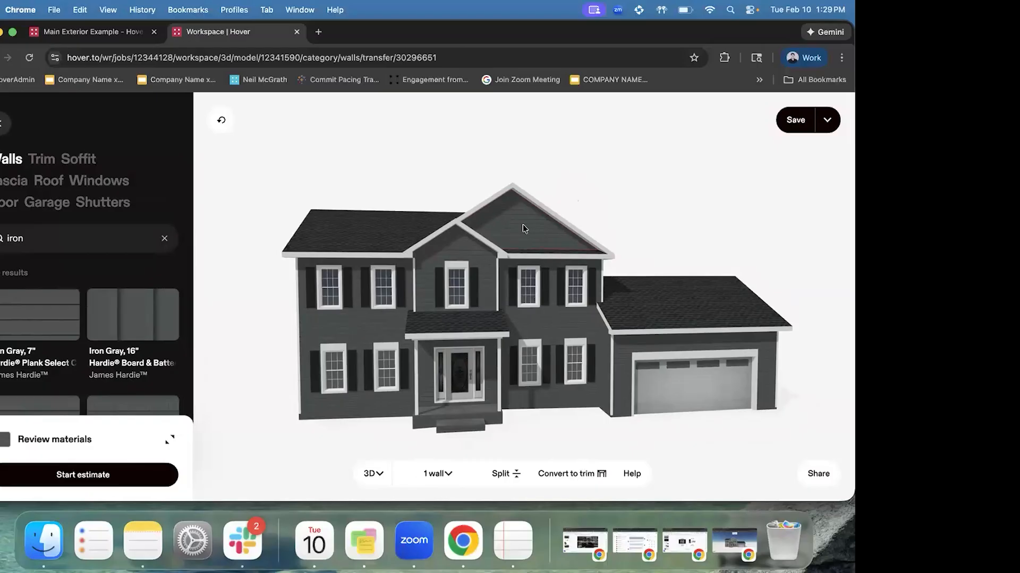
click(503, 475)
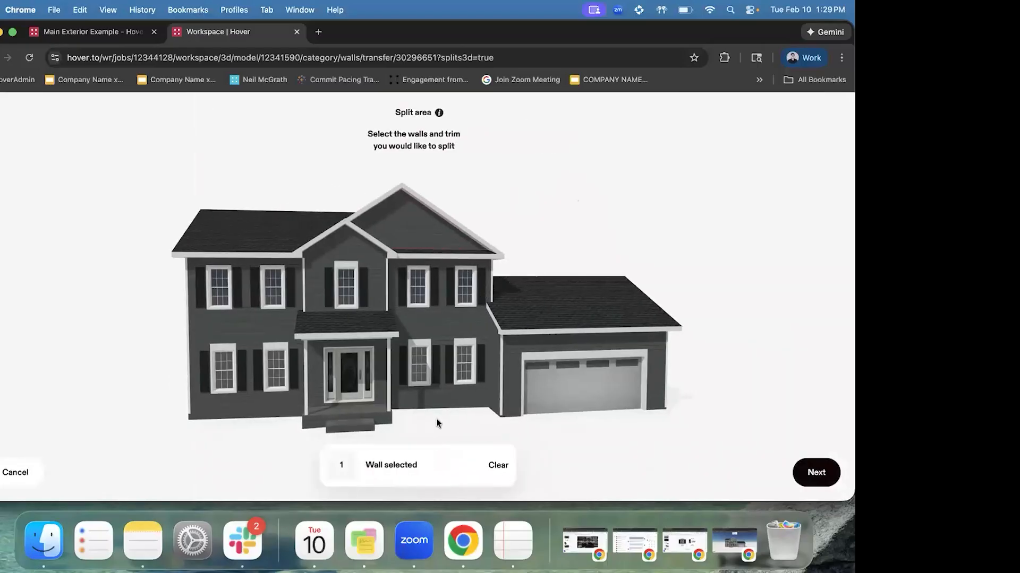
Split the front gable with a first horizontal line placed lower down the gable
click(263, 325)
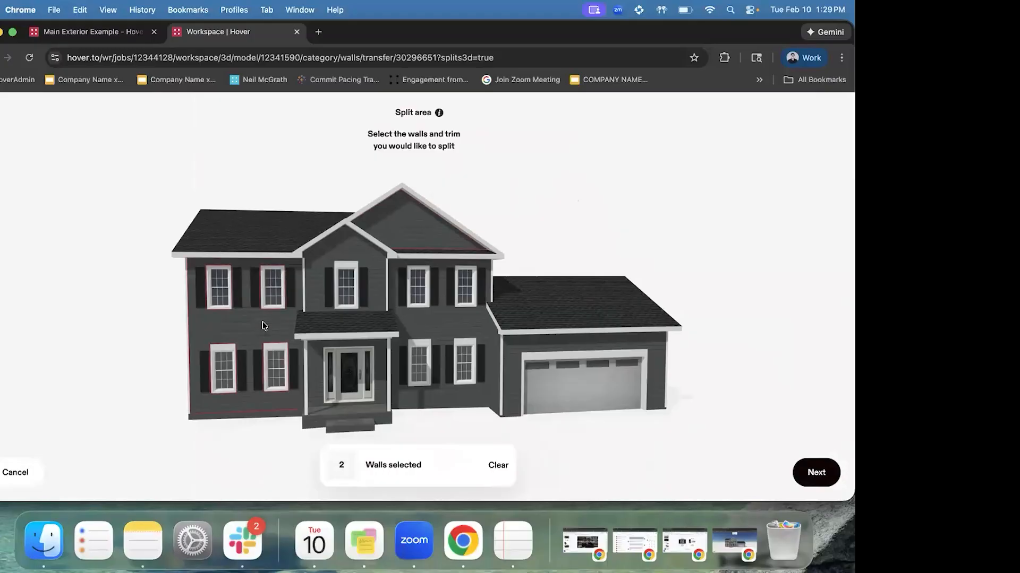
click(263, 325)
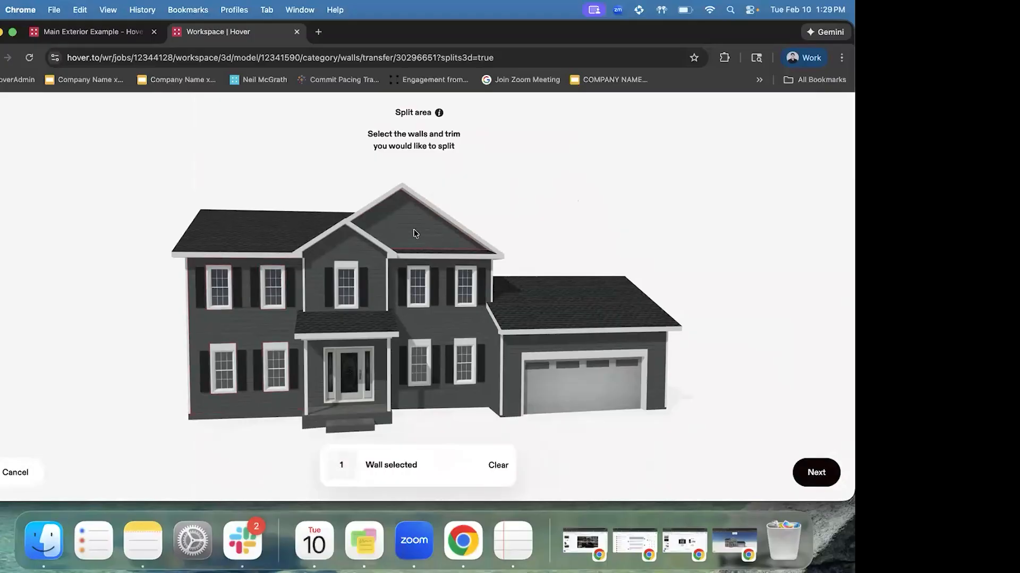
click(816, 473)
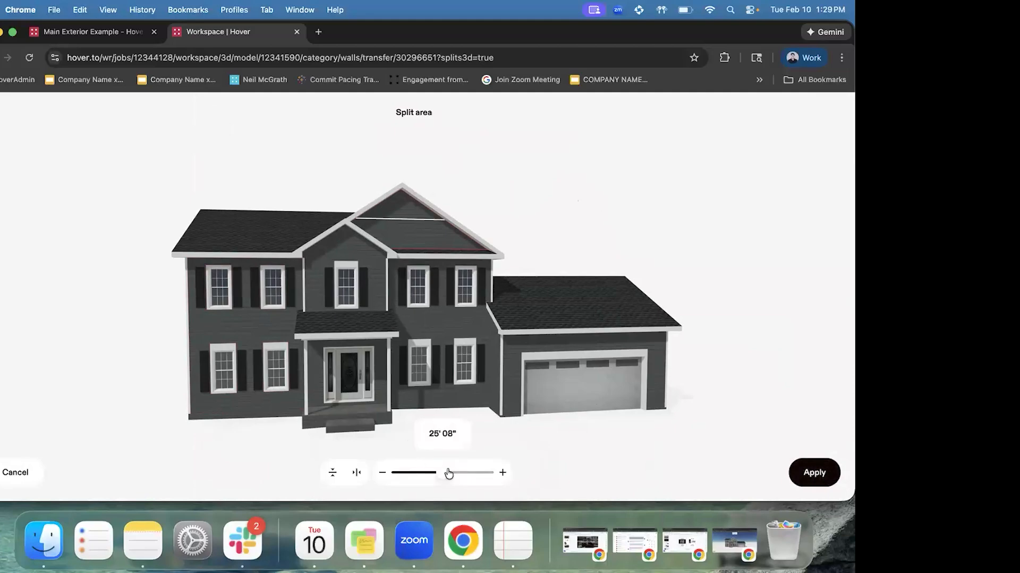
mouse_move(445, 476)
mouse_down()
mouse_move(386, 477)
mouse_move(432, 471)
mouse_up()
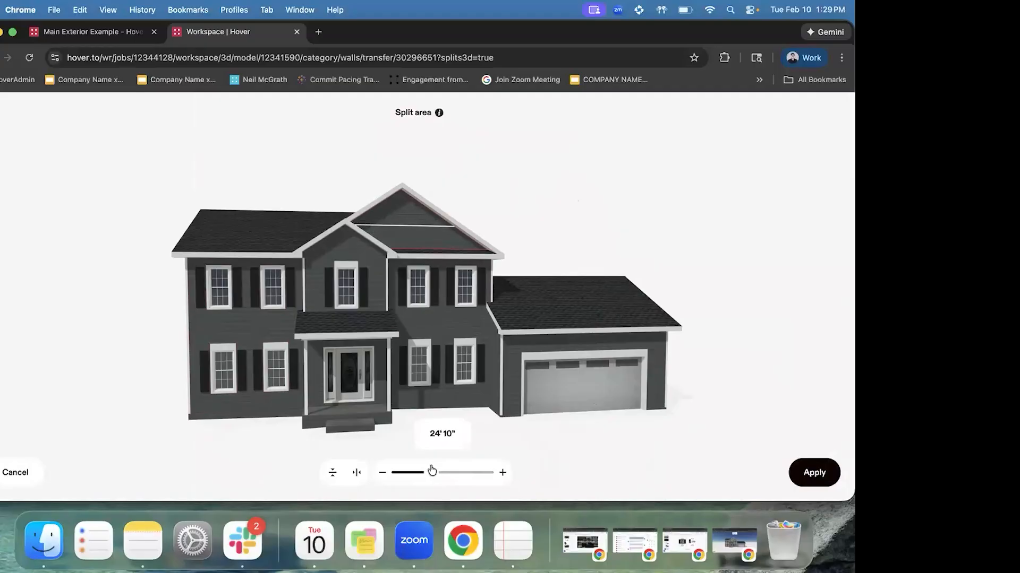
click(826, 474)
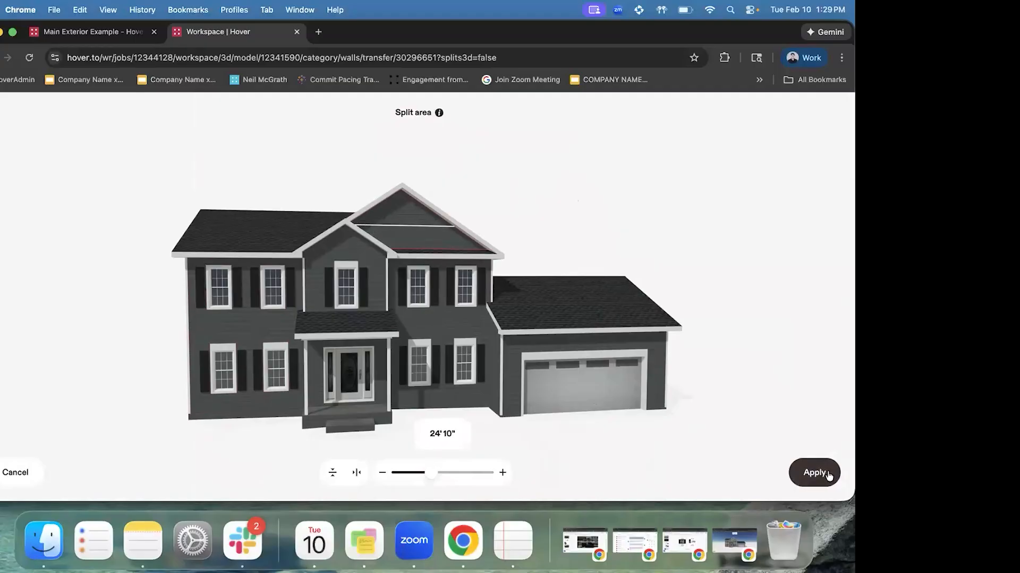
Split the upper gable section with a second line and convert the band between into trim
click(518, 237)
click(511, 210)
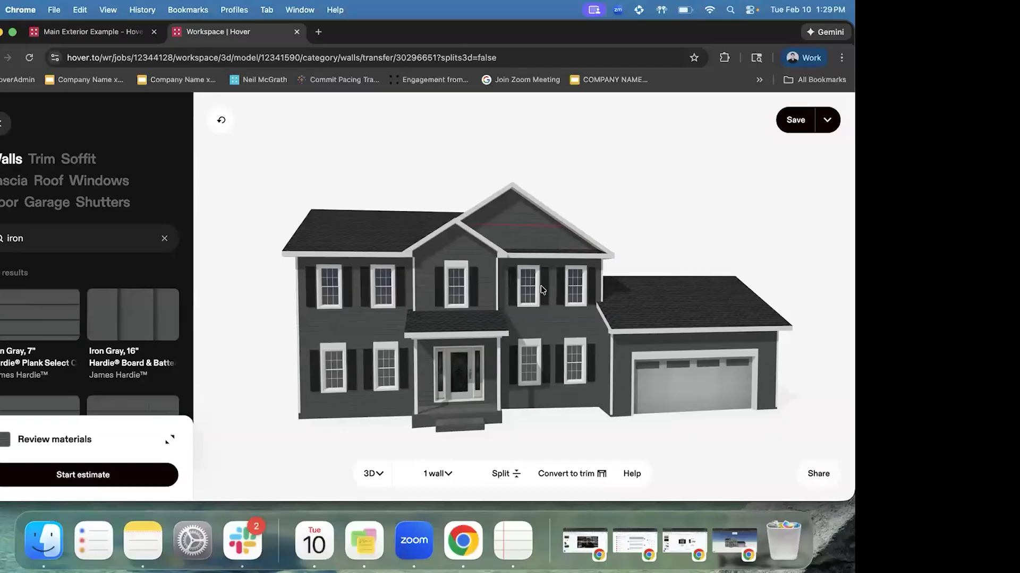
click(504, 474)
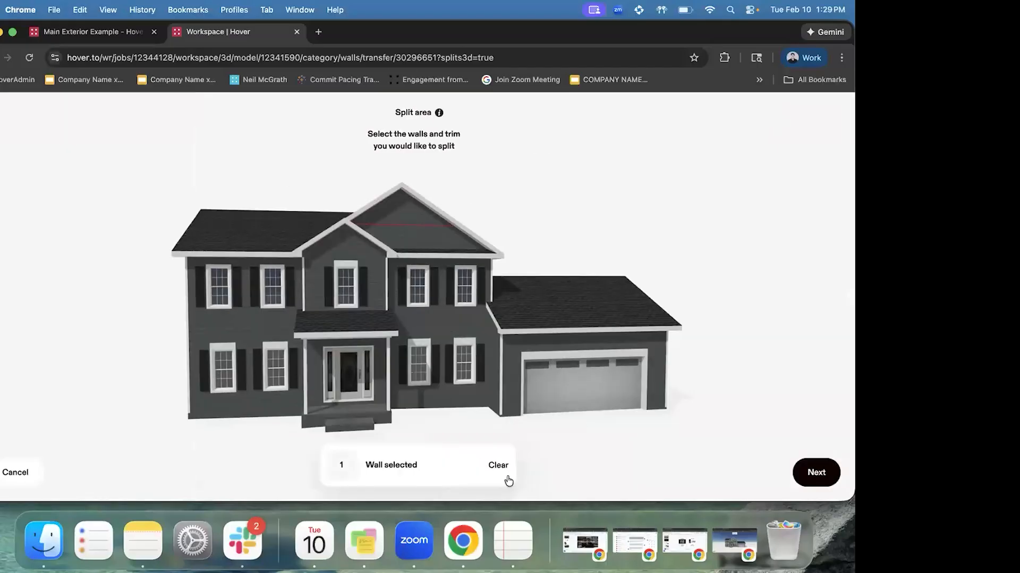
click(815, 473)
drag(444, 476, 412, 477)
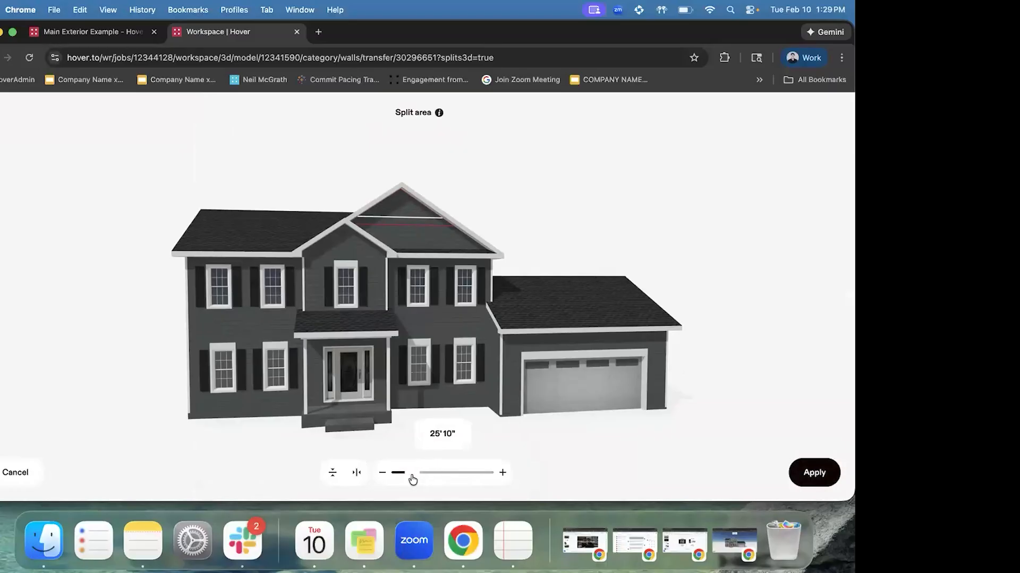
click(815, 473)
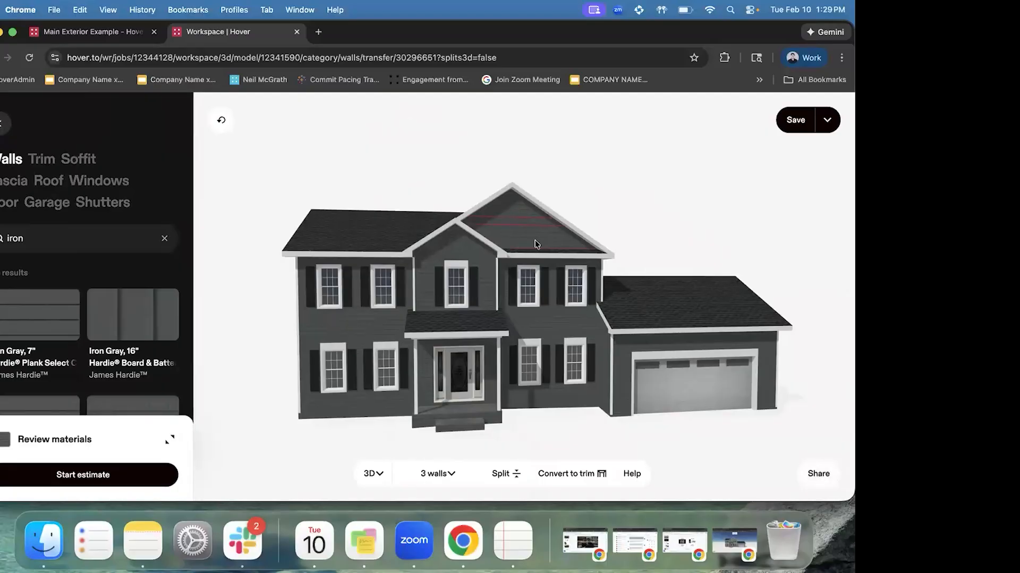
click(517, 208)
click(568, 479)
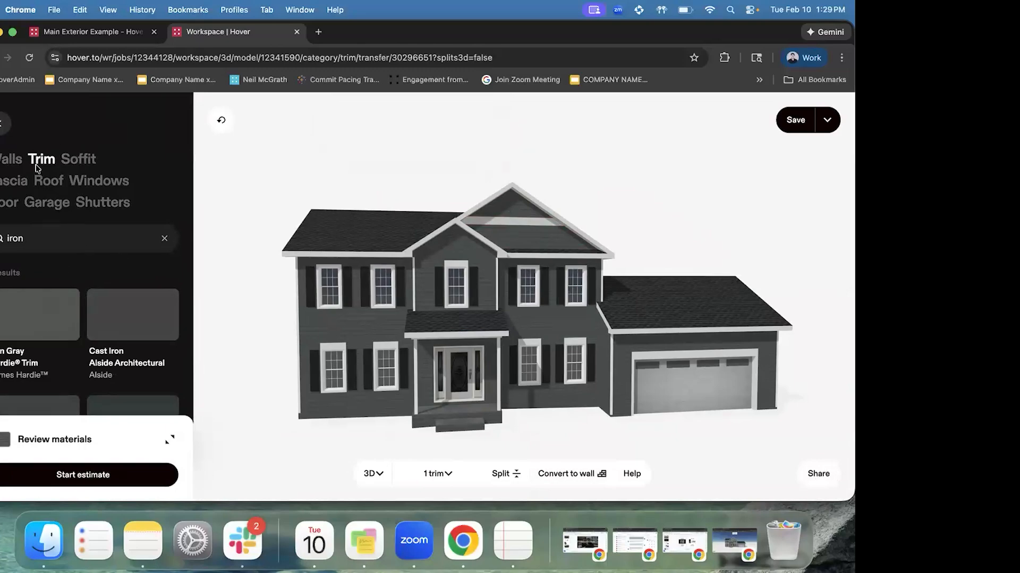
Clear the 'iron' search and preview Cobble Stone, then Timber Bark Hardie Trim on the trim
scroll(106, 337, down, 10)
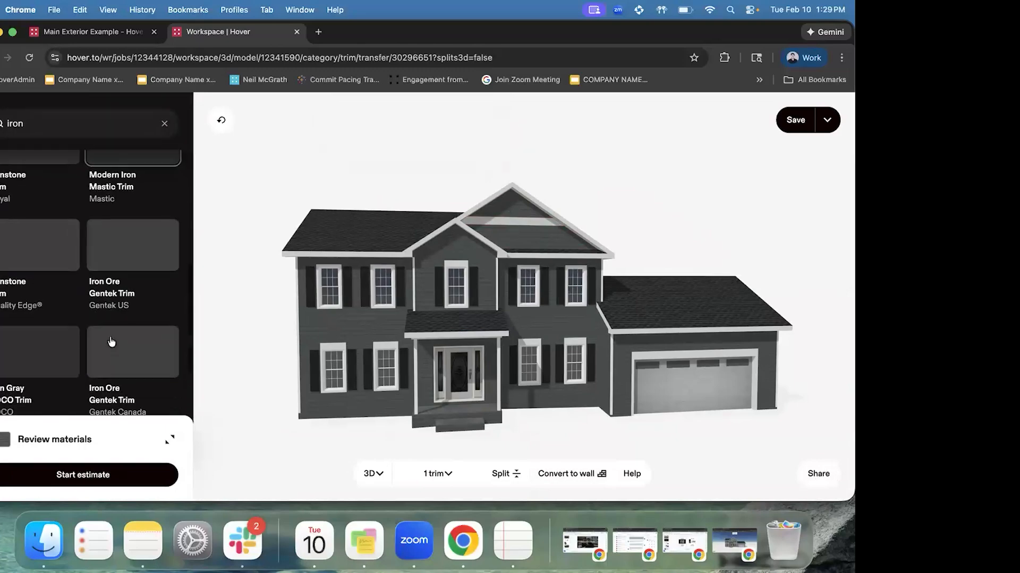
scroll(112, 342, up, 10)
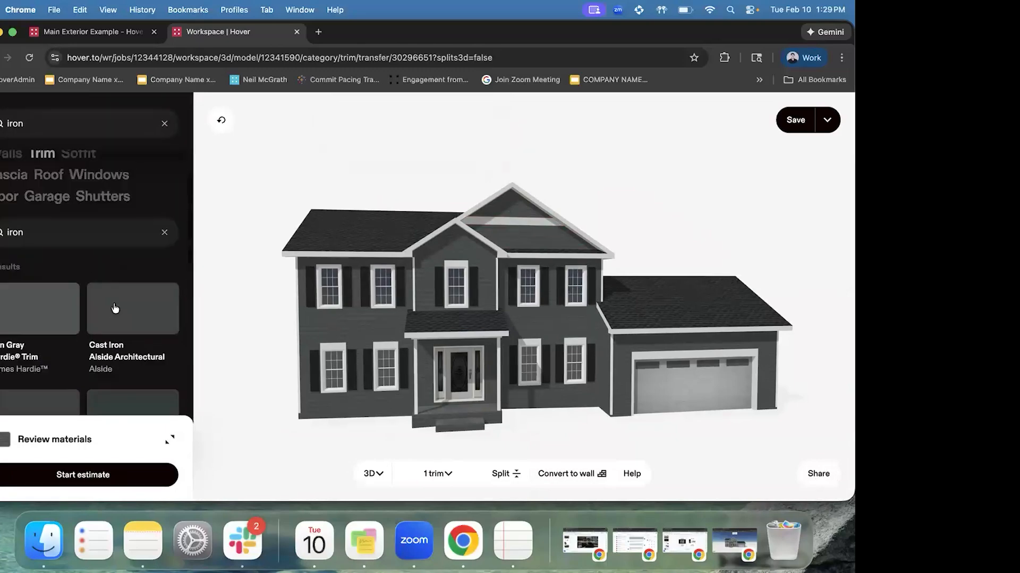
click(164, 238)
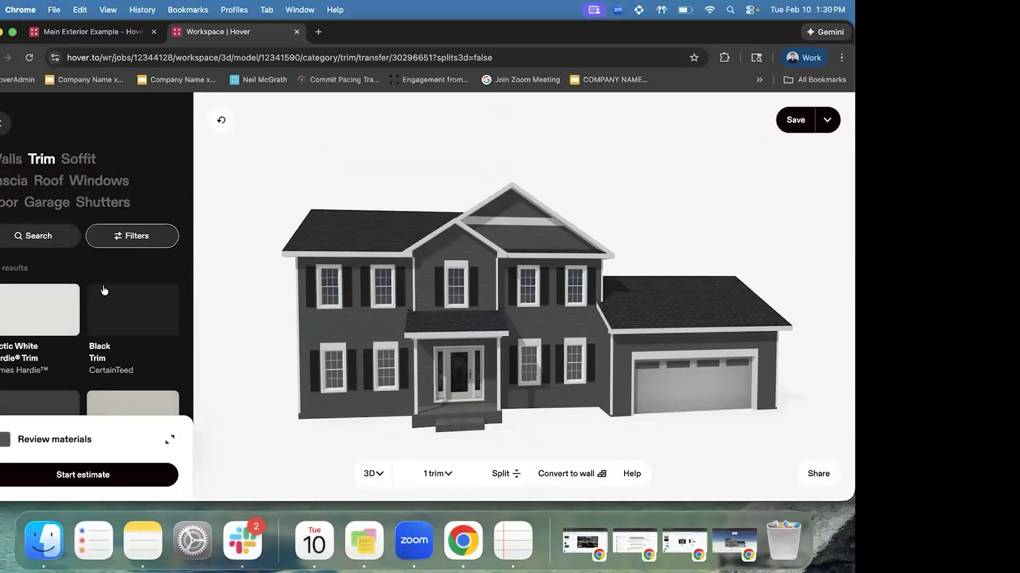
scroll(104, 290, down, 3)
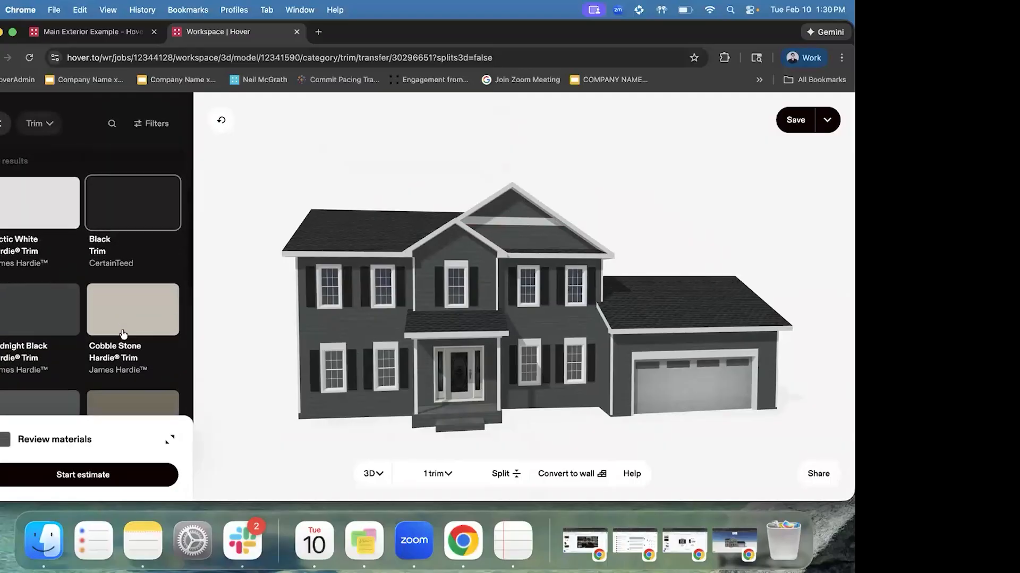
click(139, 291)
scroll(139, 291, down, 2)
click(137, 296)
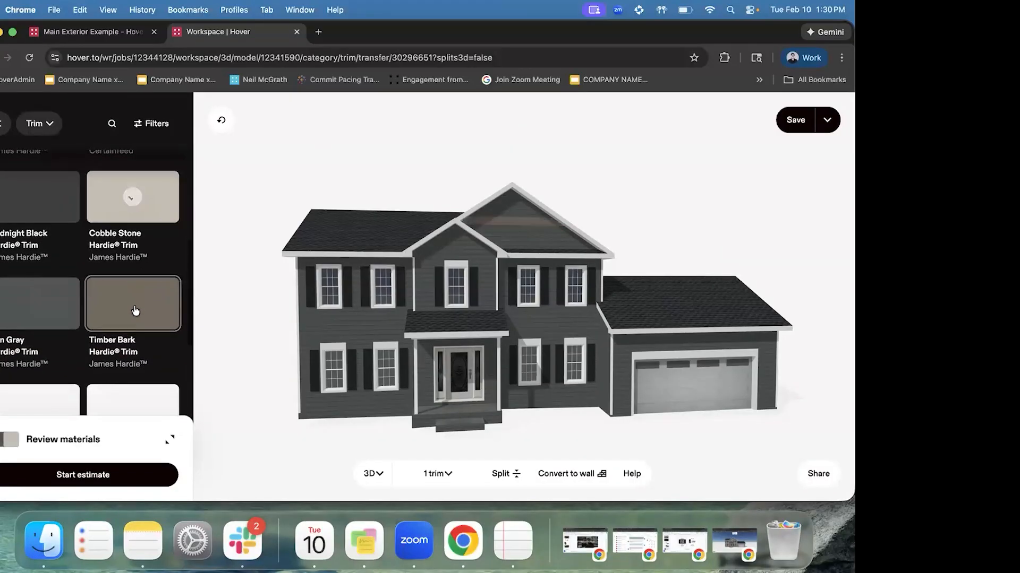
Deselect the trim and select just the front gable wall for wall materials
click(589, 214)
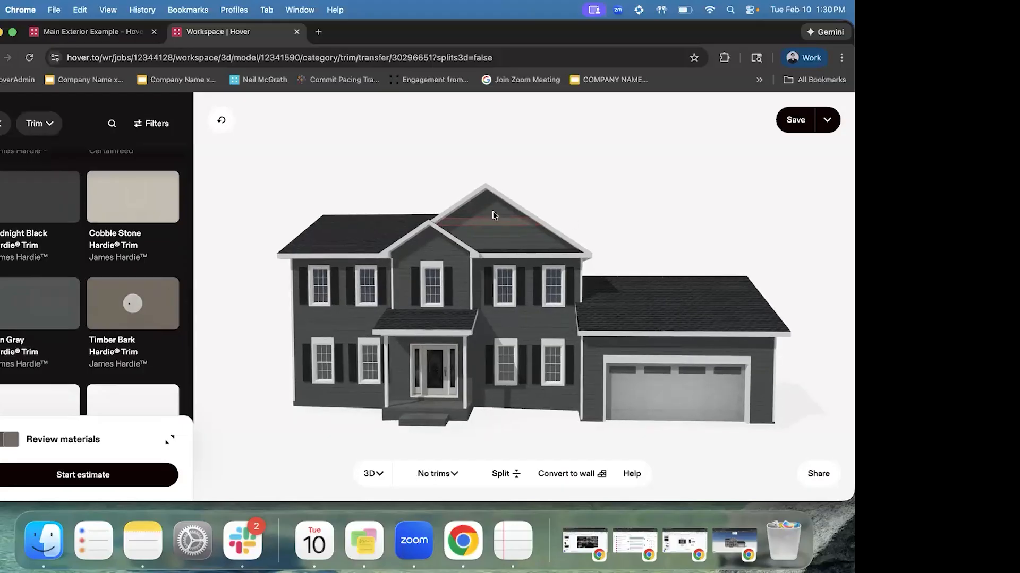
click(486, 210)
click(568, 193)
click(493, 207)
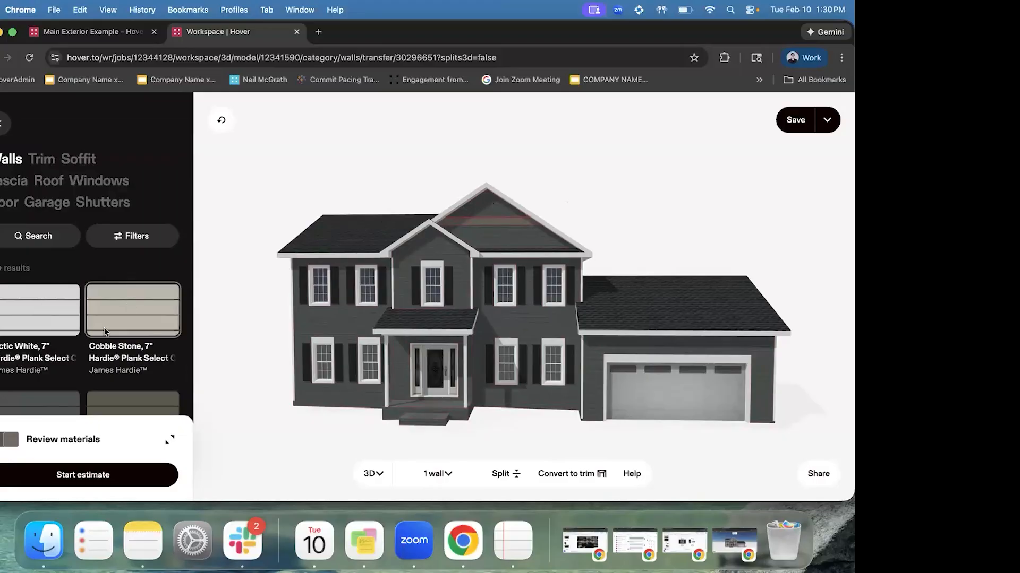
Filter wall materials by type to Shingled Siding and apply Arctic White 7" Hardie Shingle to the front gable
click(141, 238)
click(102, 205)
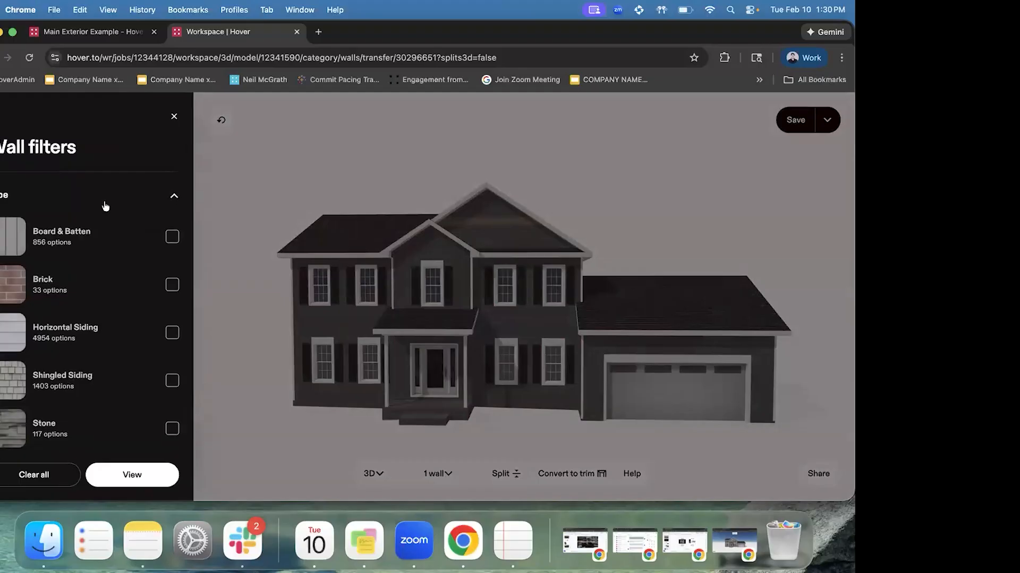
scroll(114, 238, down, 1)
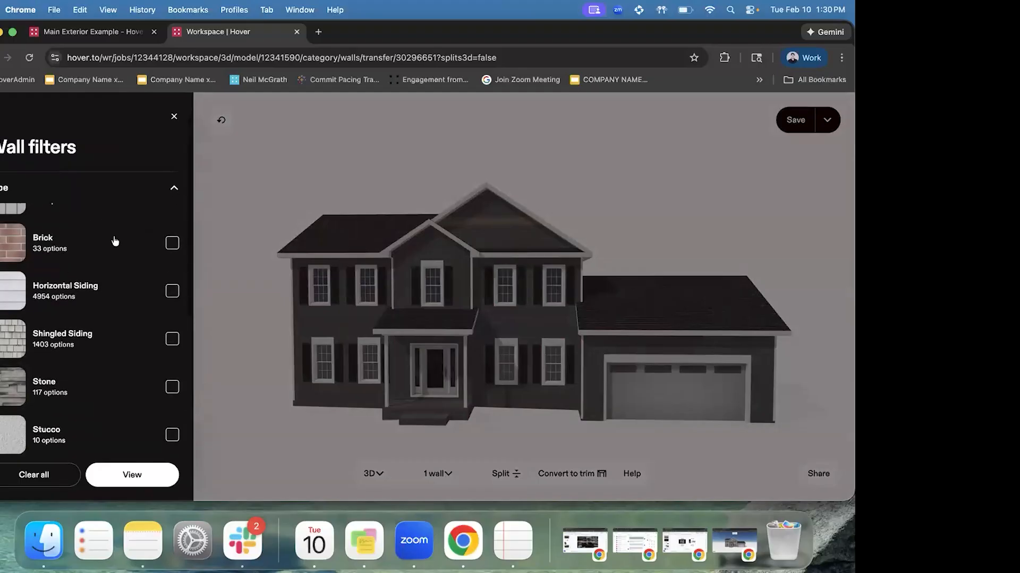
click(81, 342)
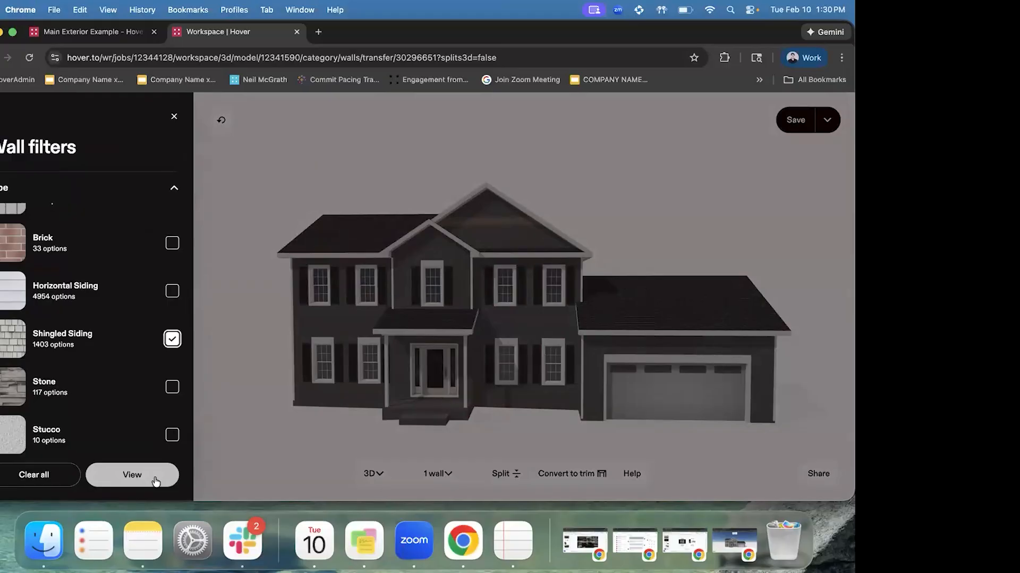
click(132, 475)
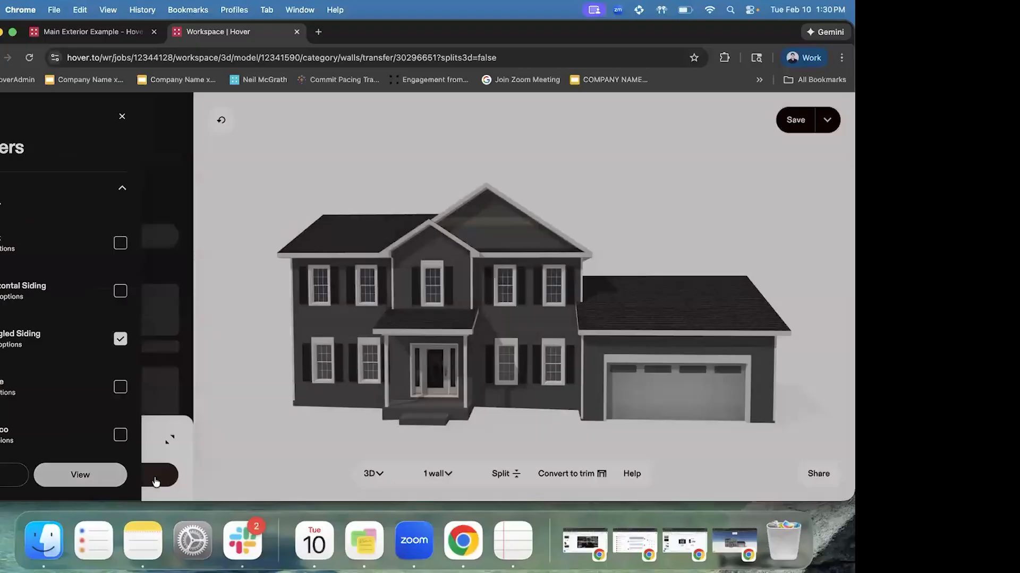
click(492, 212)
click(492, 218)
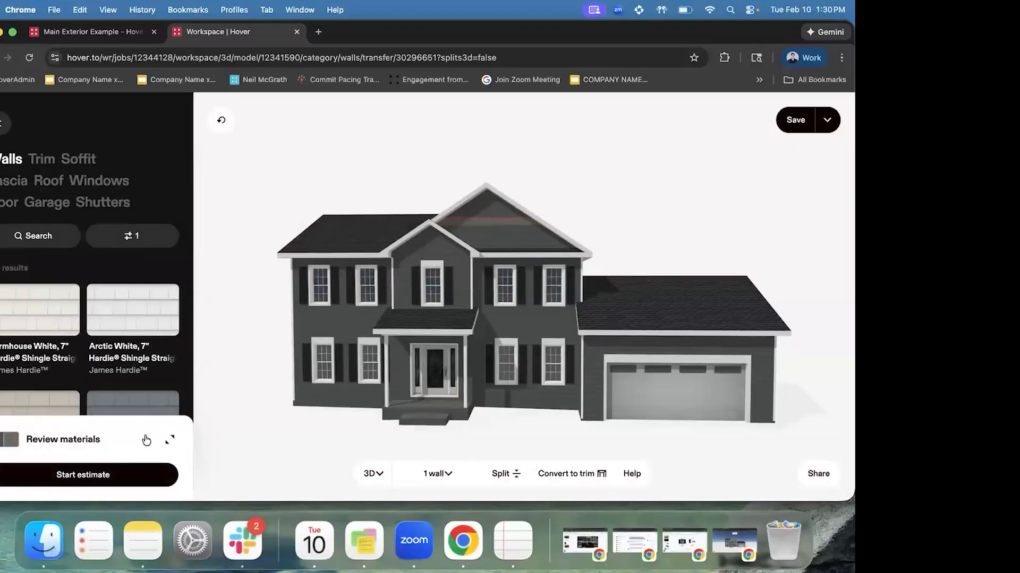
click(135, 321)
Deselect the gable, orbit slightly, and select the left front wall
click(644, 226)
drag(502, 311, 487, 302)
scroll(508, 197, up, 2)
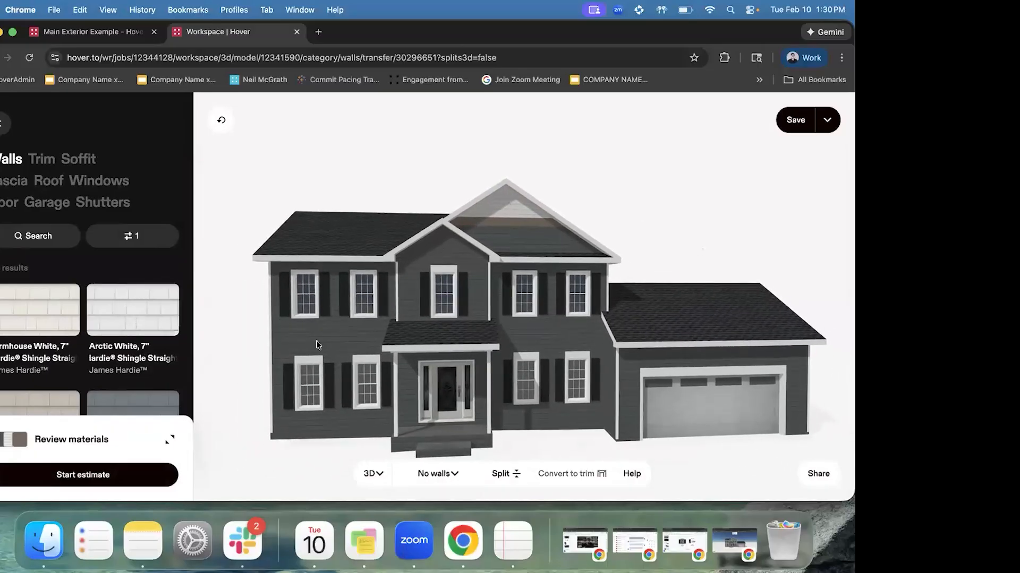
click(315, 341)
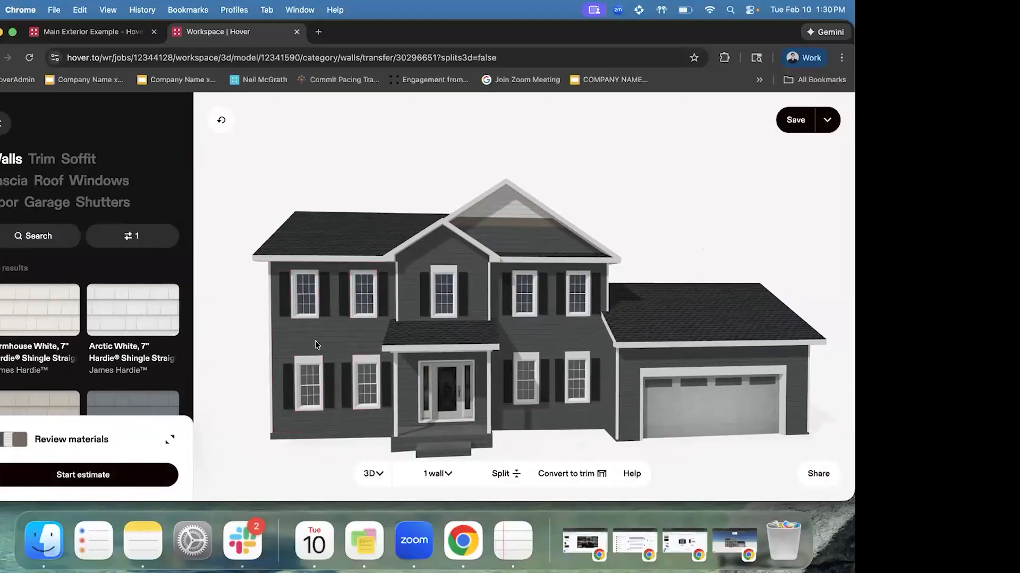
click(315, 341)
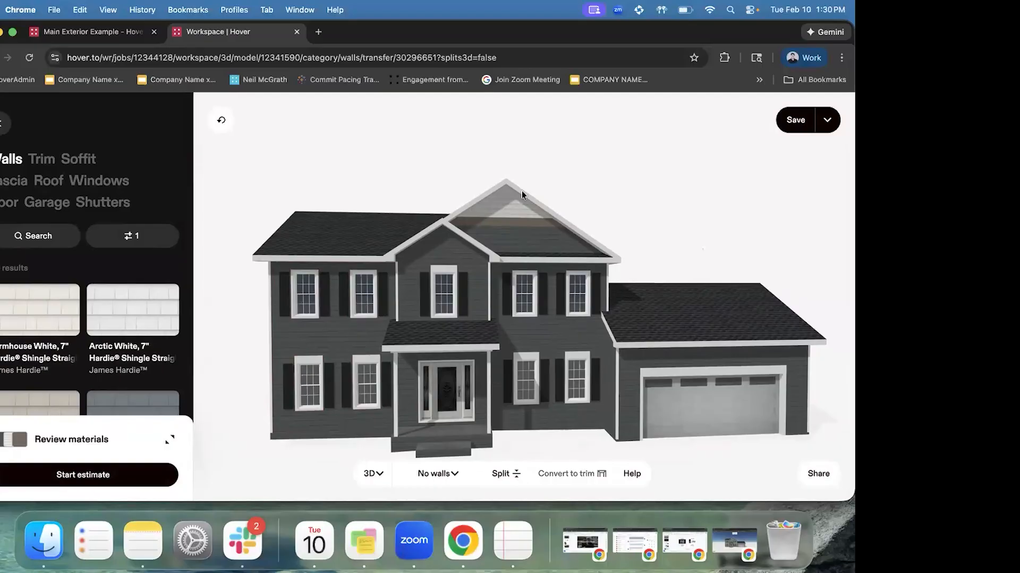
click(311, 336)
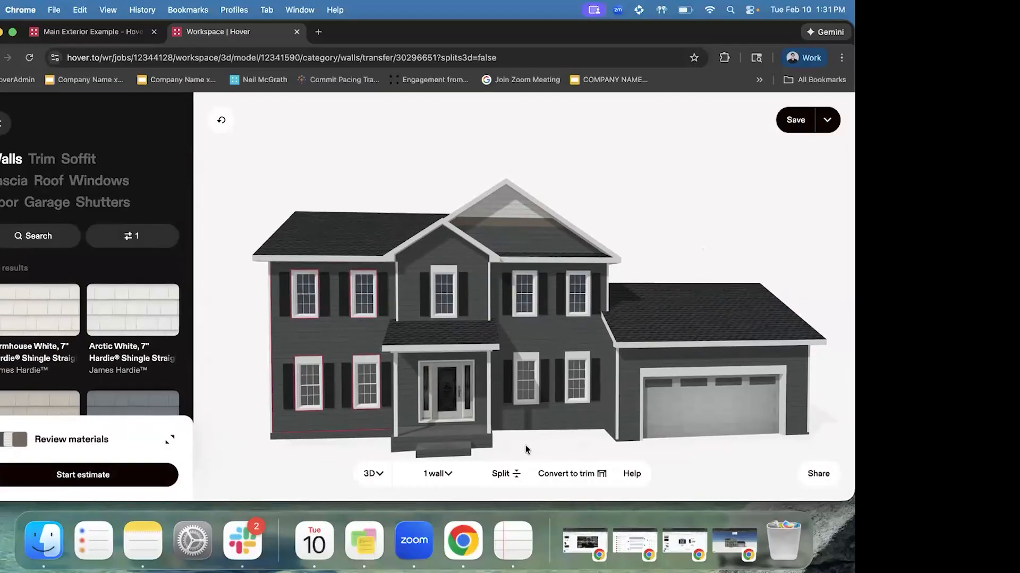
Split the wall vertically near its left edge and convert the thin strip into trim
click(504, 473)
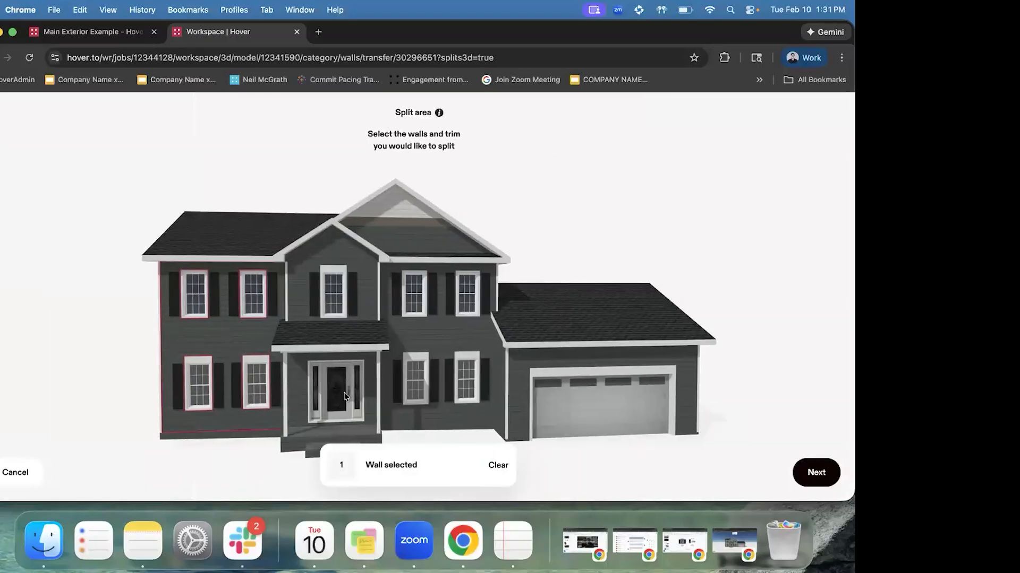
click(815, 474)
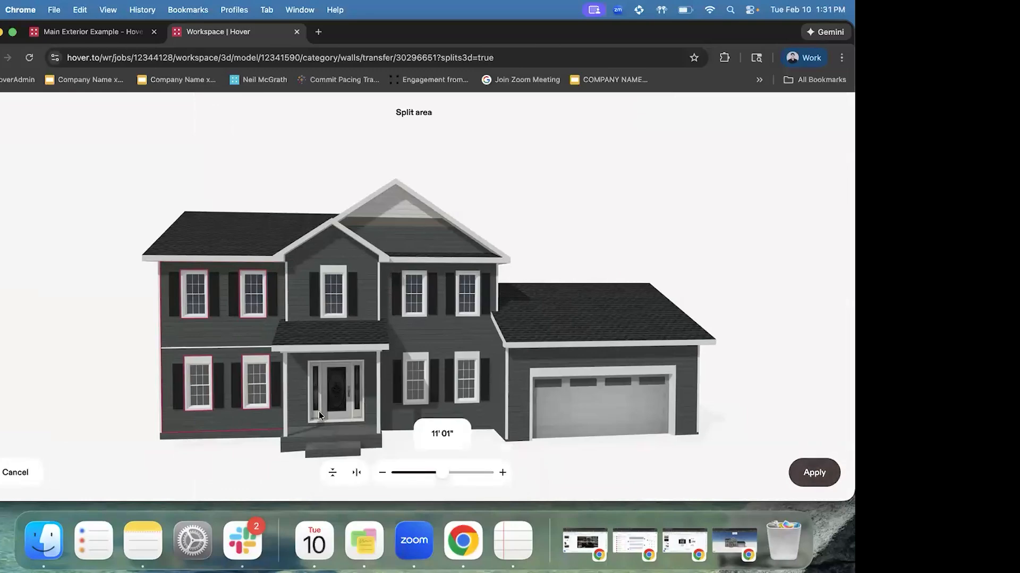
click(356, 474)
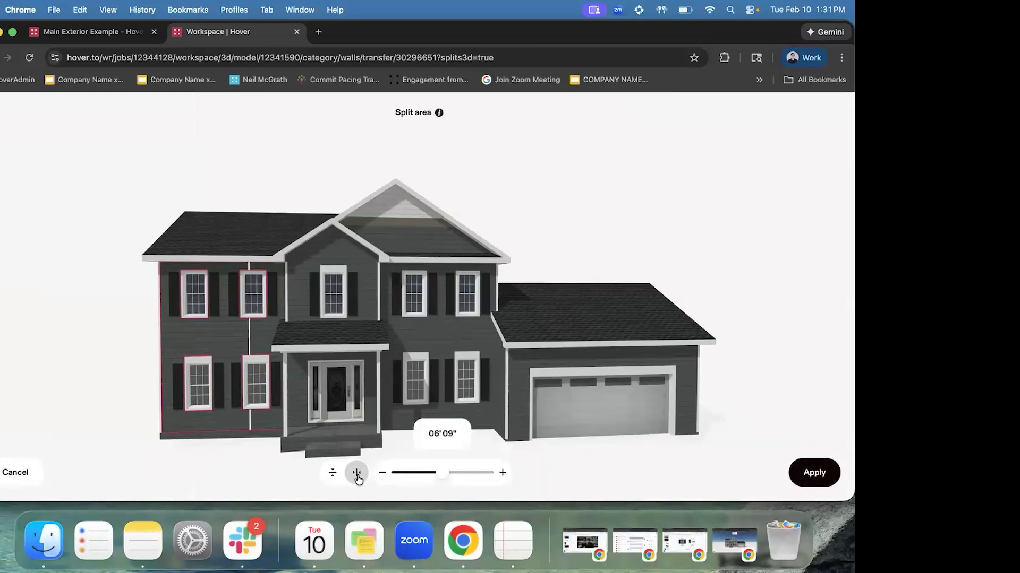
drag(439, 473, 393, 480)
drag(481, 473, 394, 480)
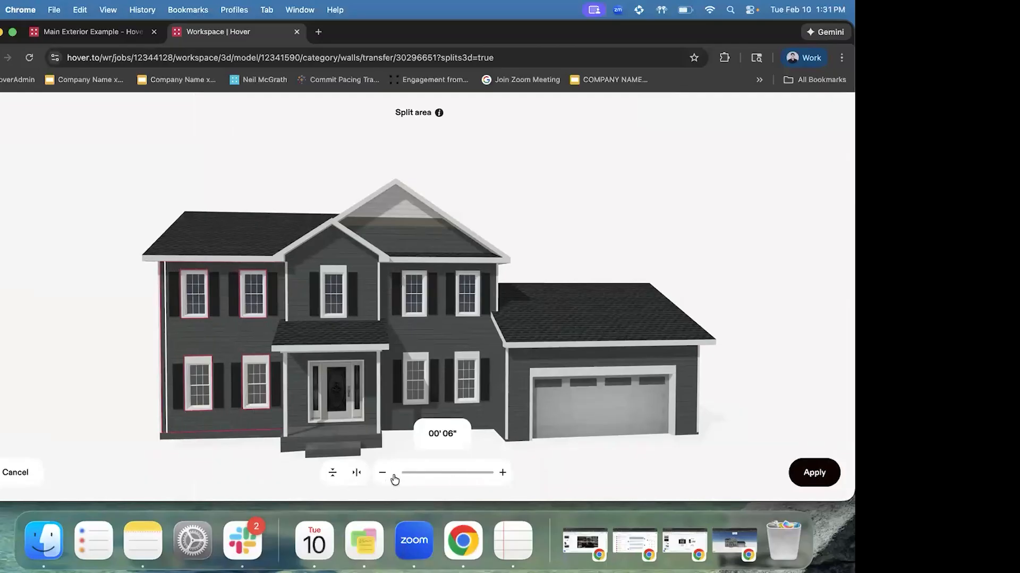
click(802, 467)
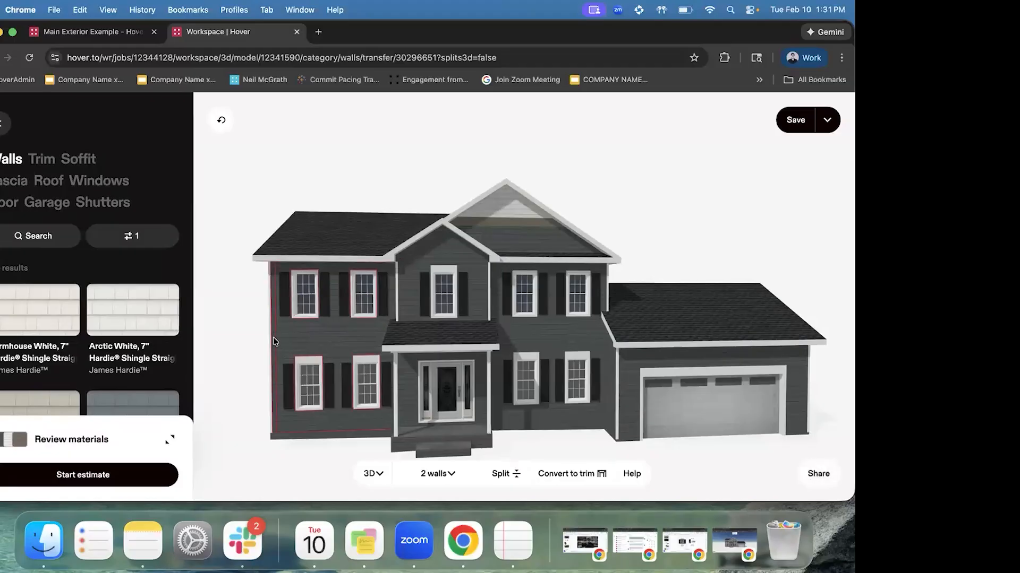
click(273, 336)
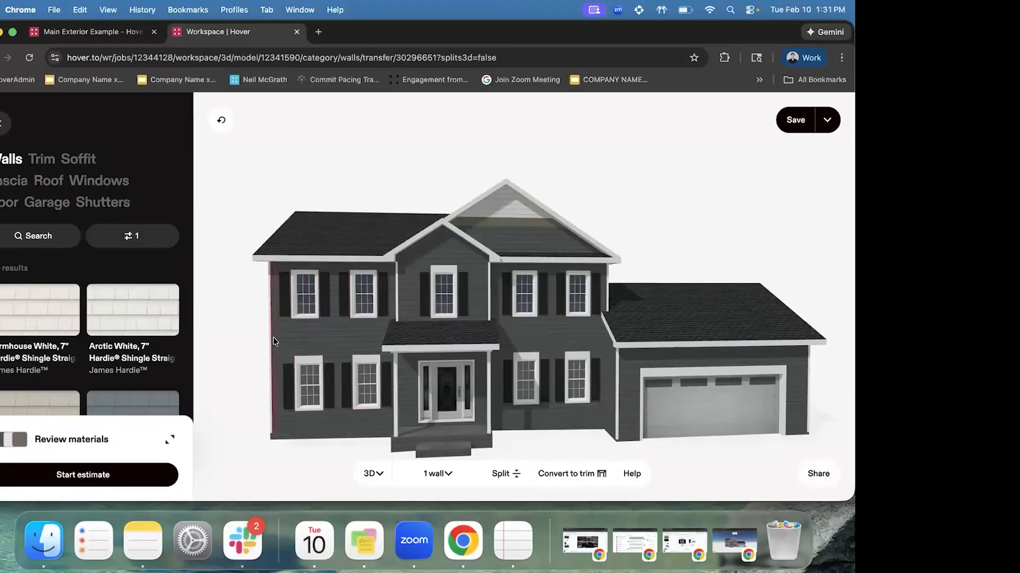
click(567, 471)
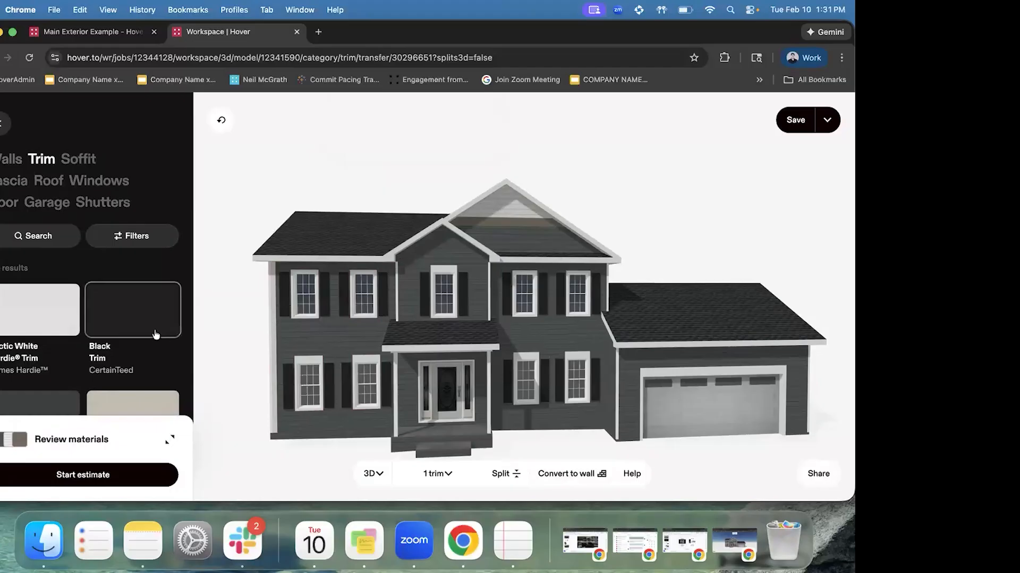
Change the new corner trim strip from Cobble Stone to Black Trim (CertainTeed)
scroll(137, 355, down, 3)
click(134, 305)
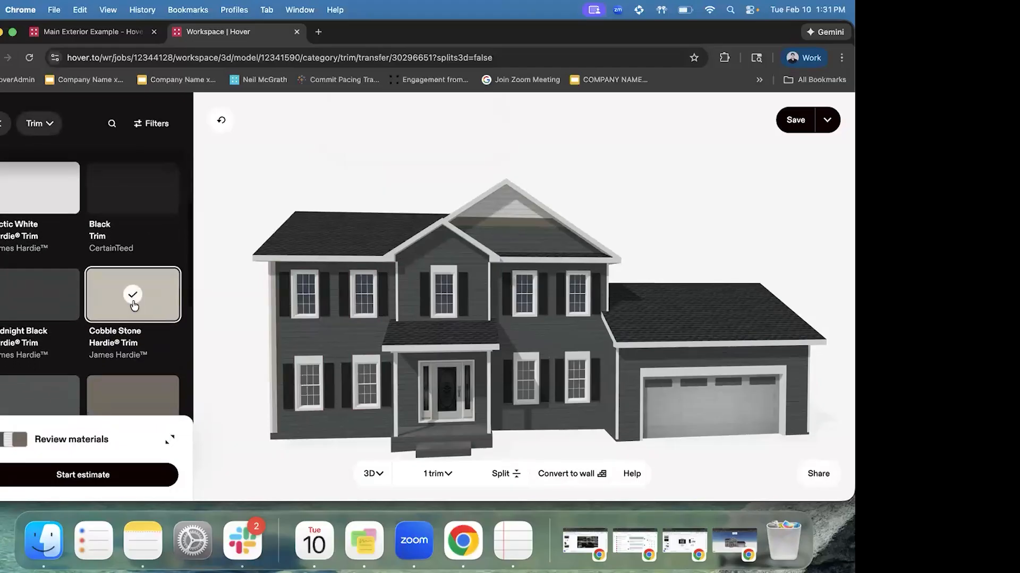
click(118, 200)
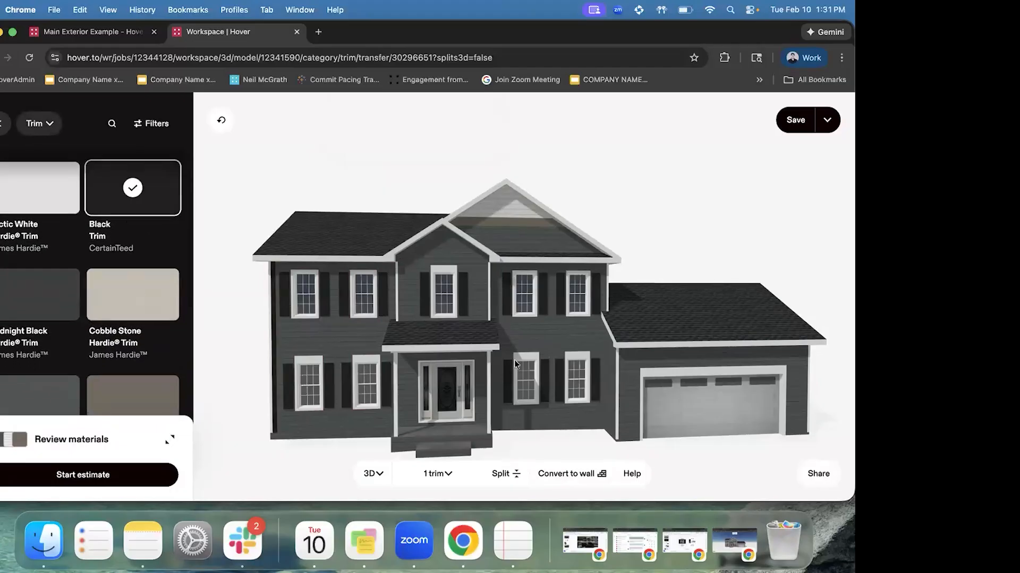
click(582, 330)
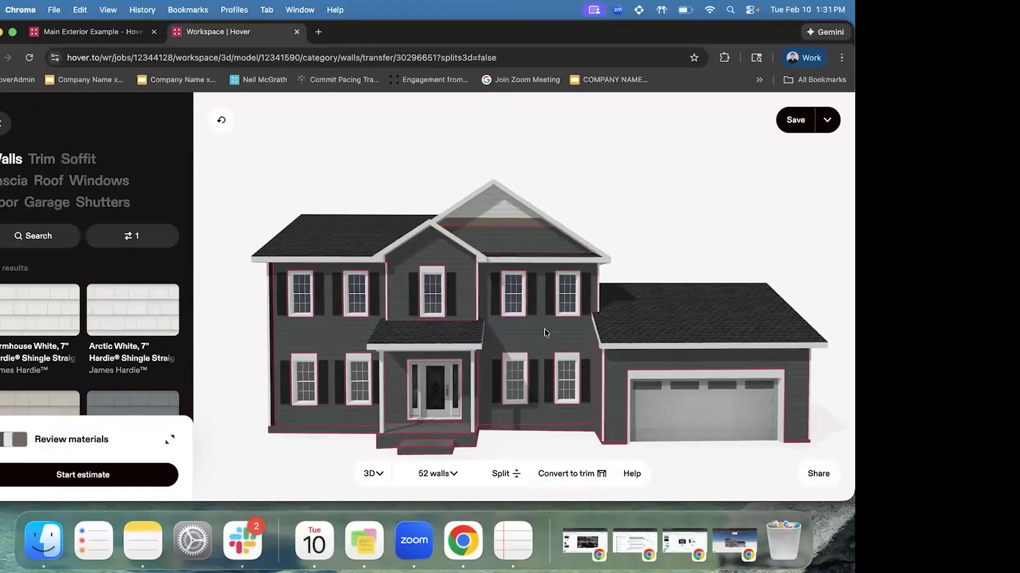
Split the front wall vertically near its right edge and convert that strip to trim
click(530, 337)
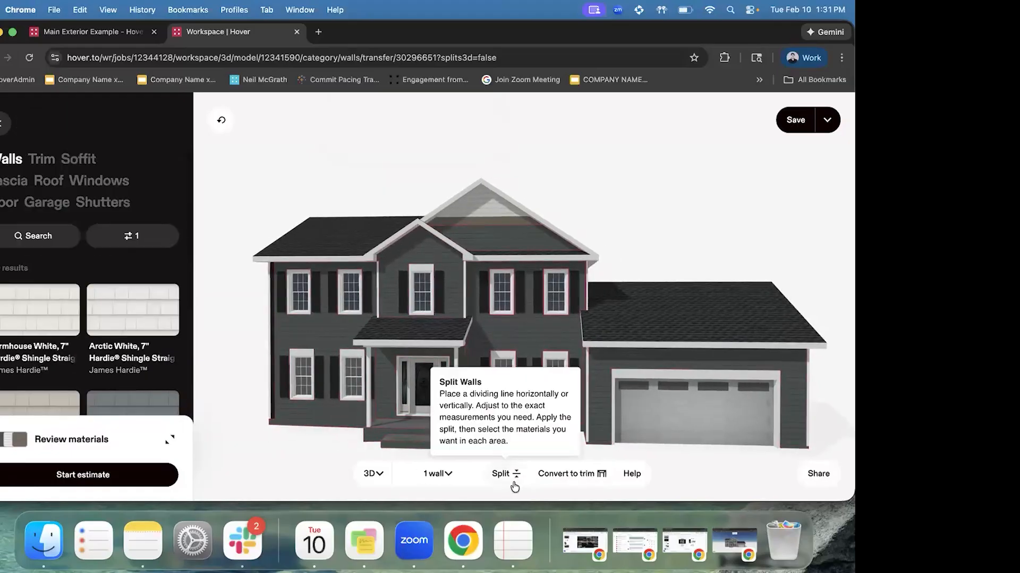
click(515, 476)
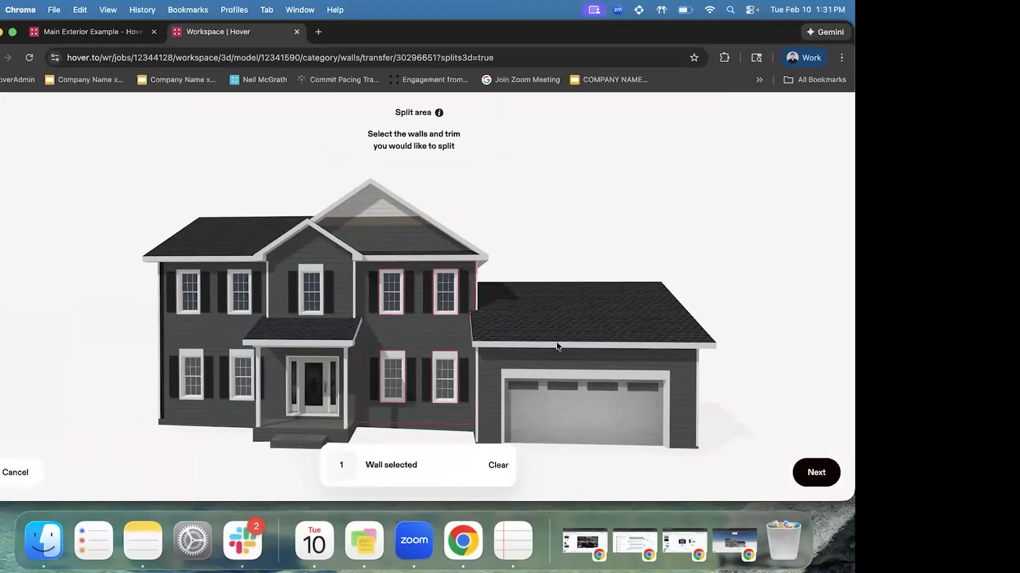
click(826, 472)
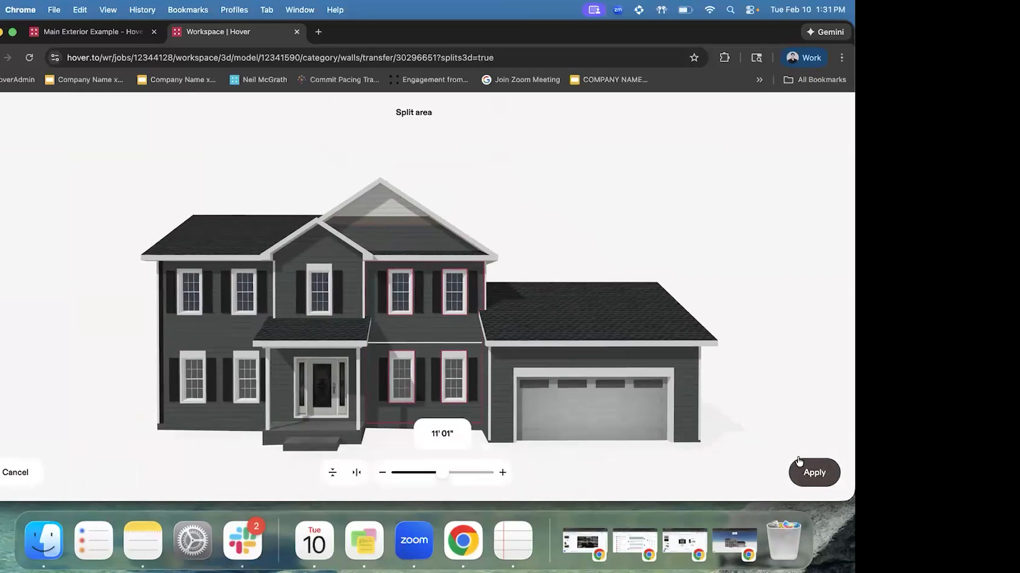
click(360, 475)
drag(448, 474, 487, 463)
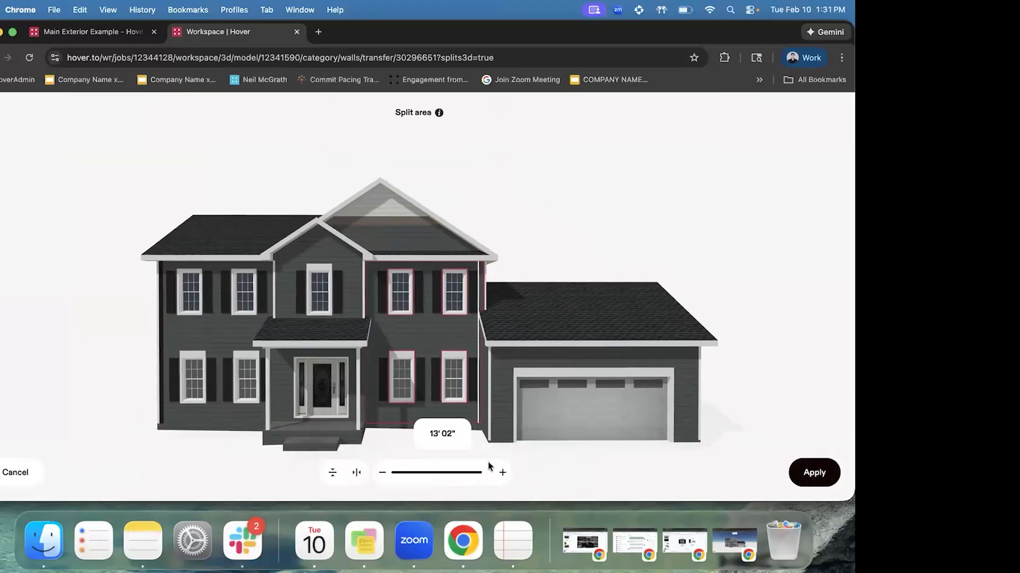
click(807, 472)
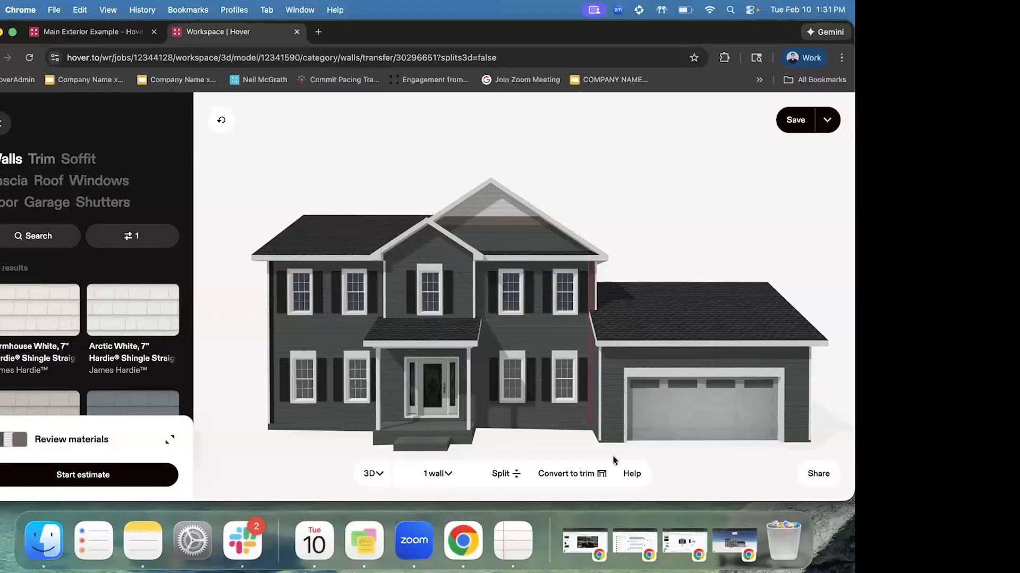
click(571, 474)
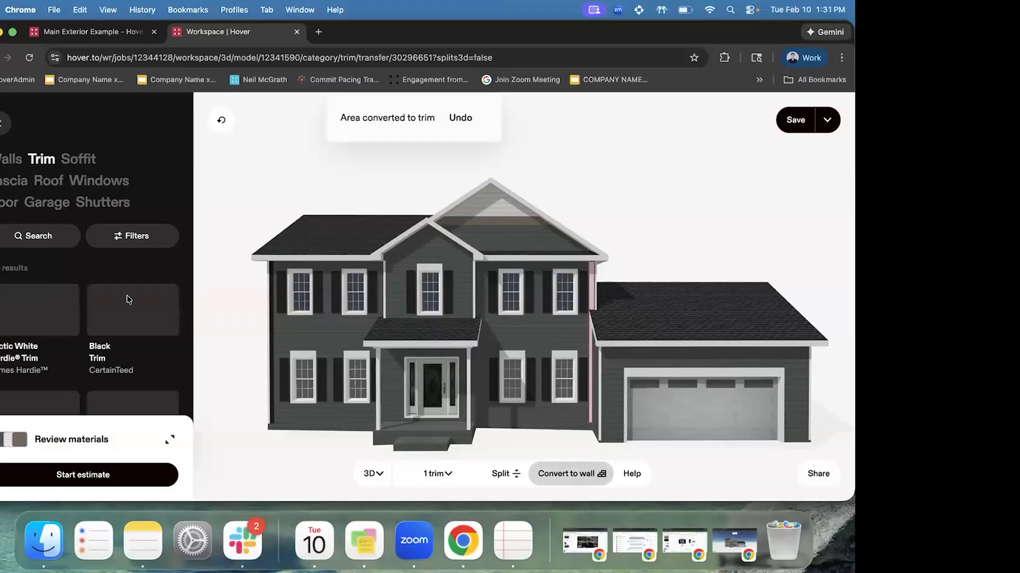
Select all 52 house walls and start a new wall split
click(664, 207)
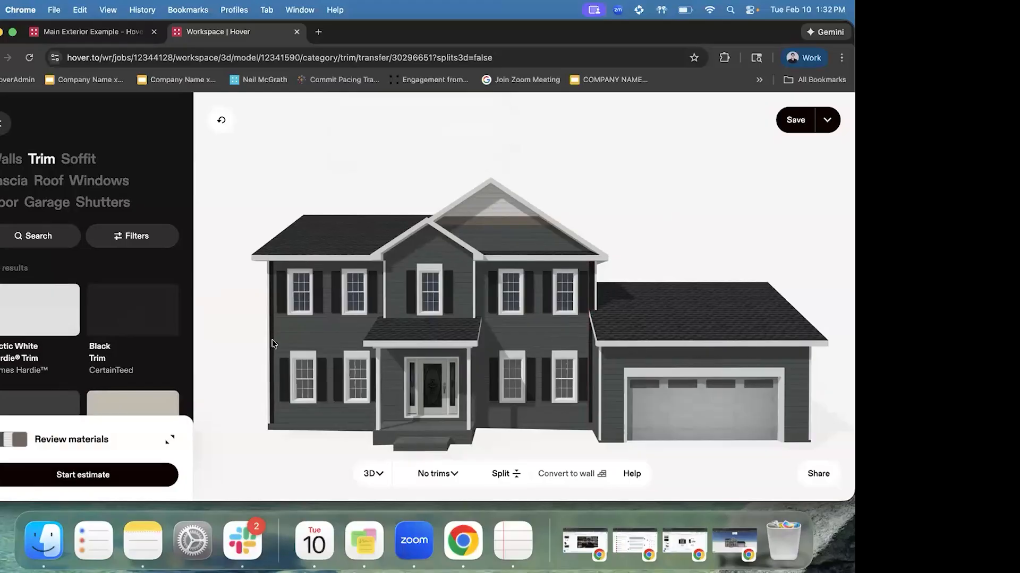
drag(305, 341, 328, 408)
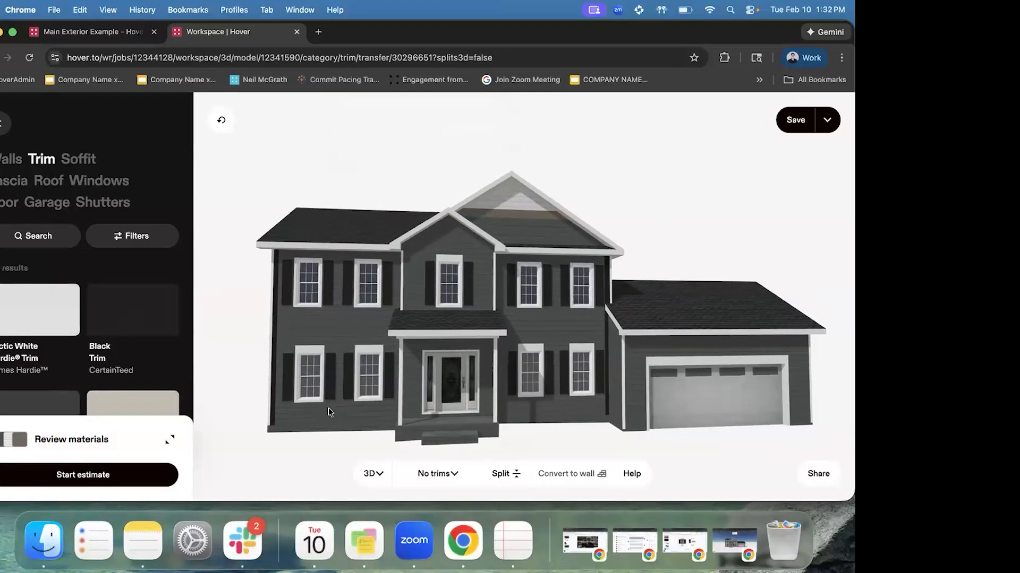
click(328, 407)
click(502, 474)
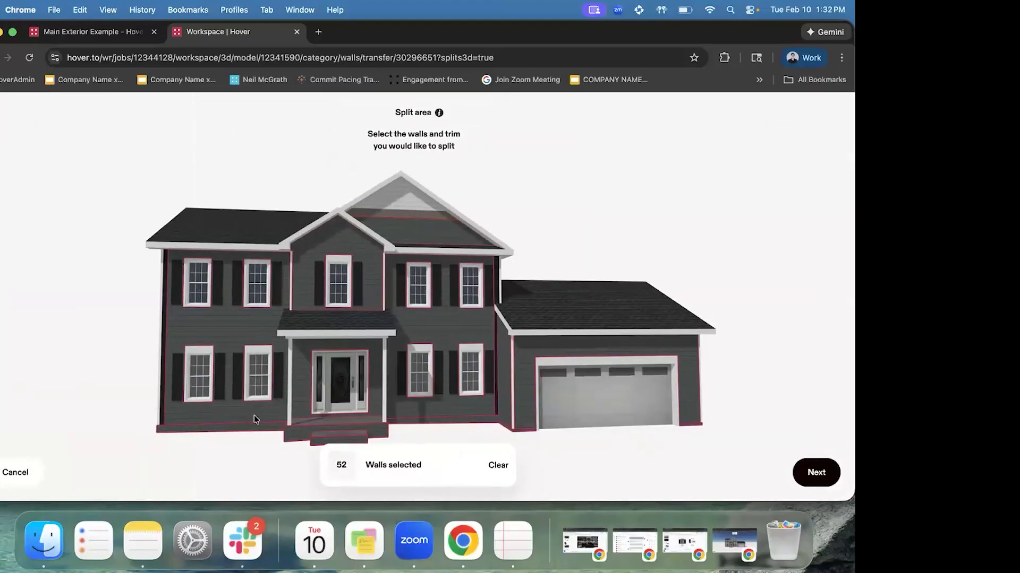
Lower the split height to 00' 09" and apply the horizontal split to the walls
click(816, 472)
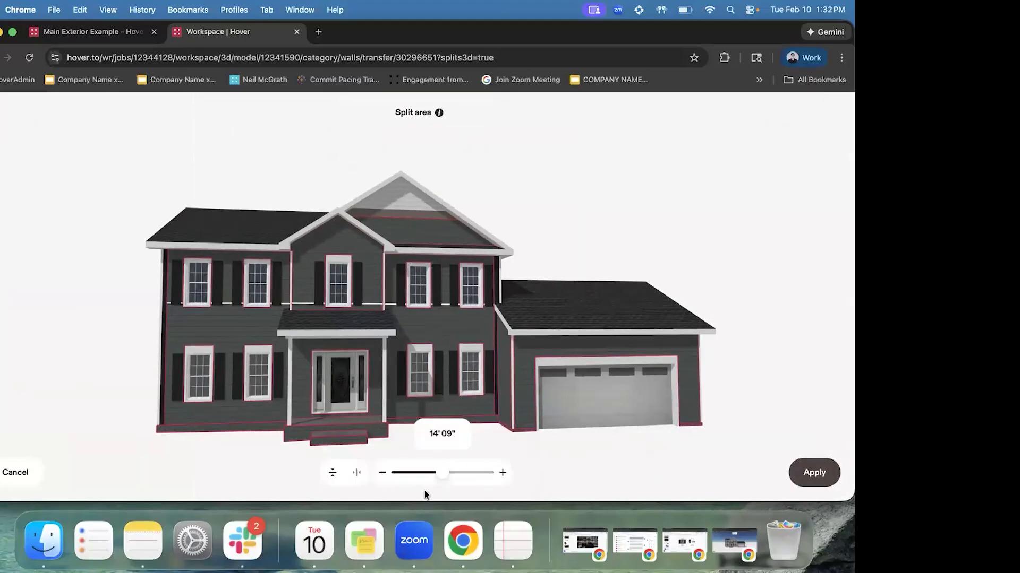
drag(442, 473, 406, 473)
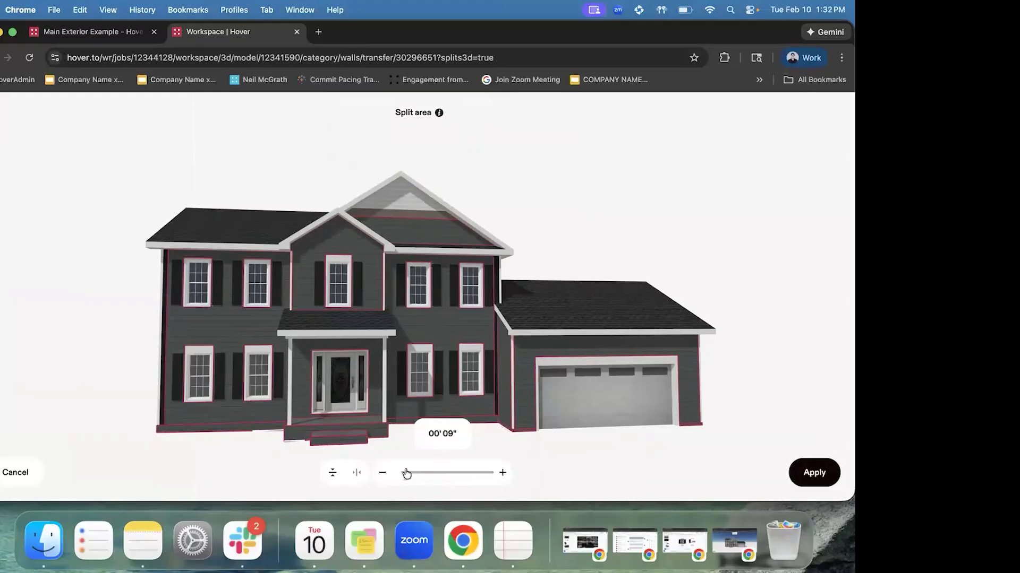
click(823, 474)
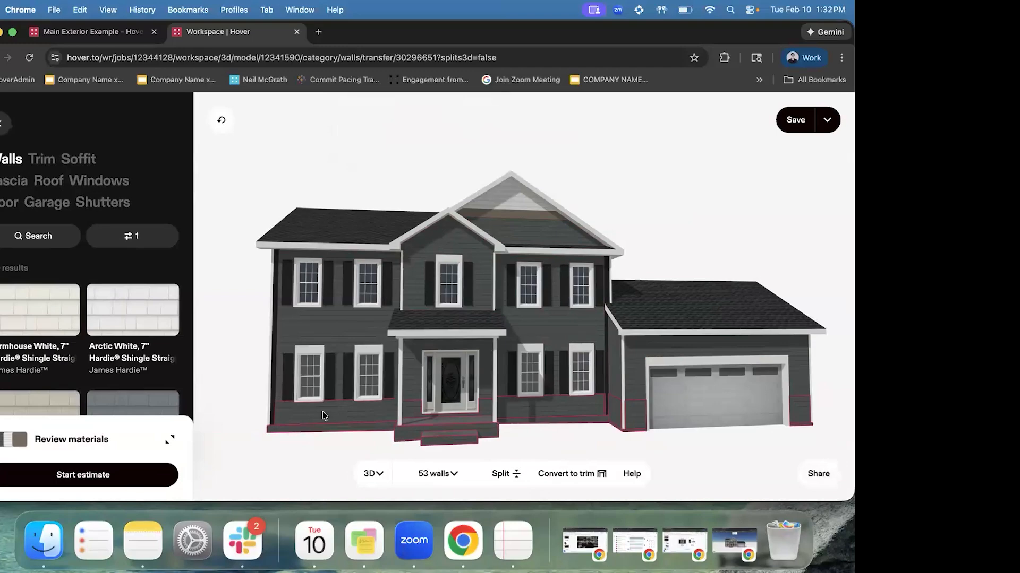
click(134, 236)
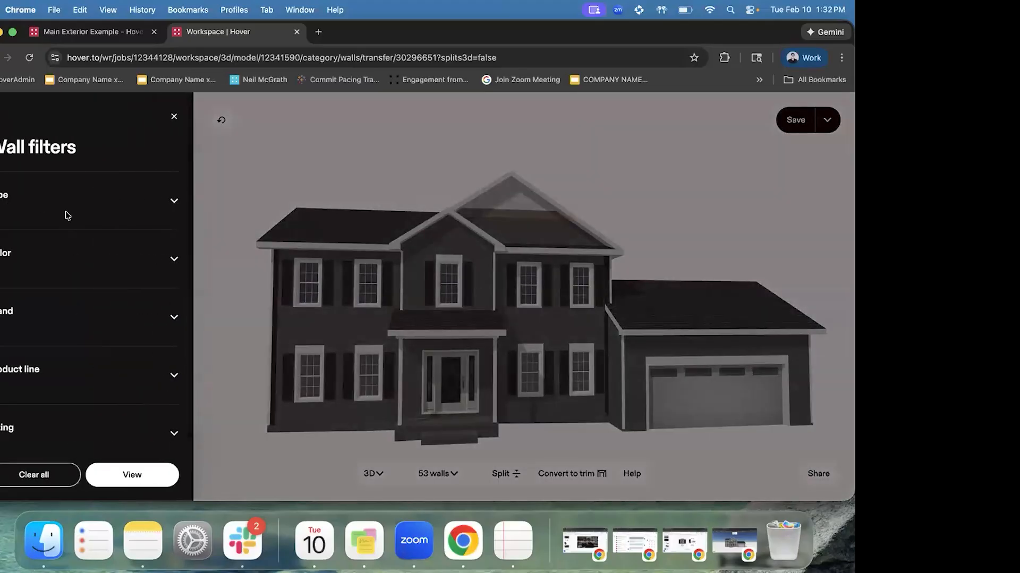
Filter wall materials to Stone and apply Nordic Mist Creek Ledgestone to the lower band
click(64, 209)
scroll(83, 333, down, 2)
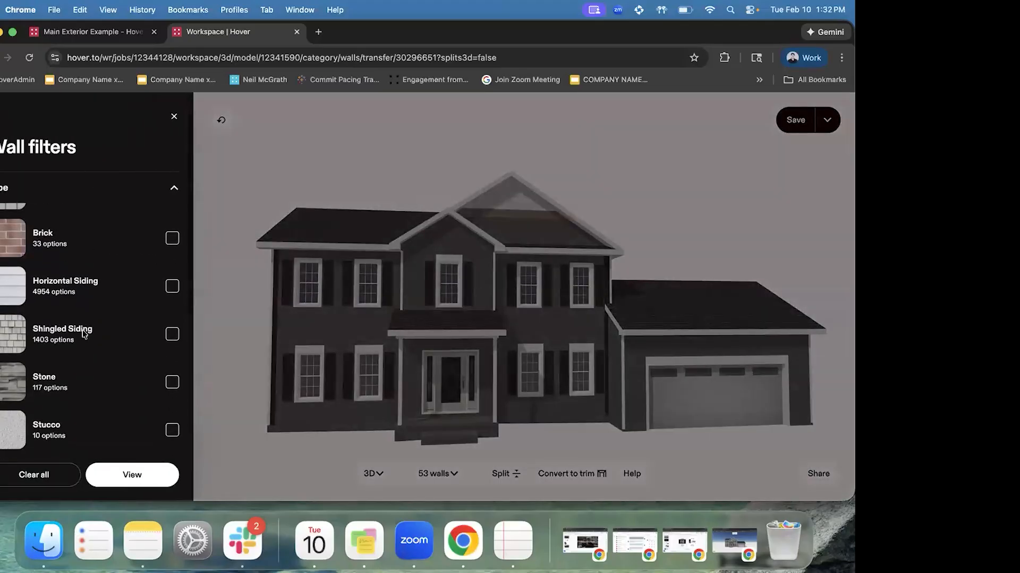
click(87, 387)
click(140, 474)
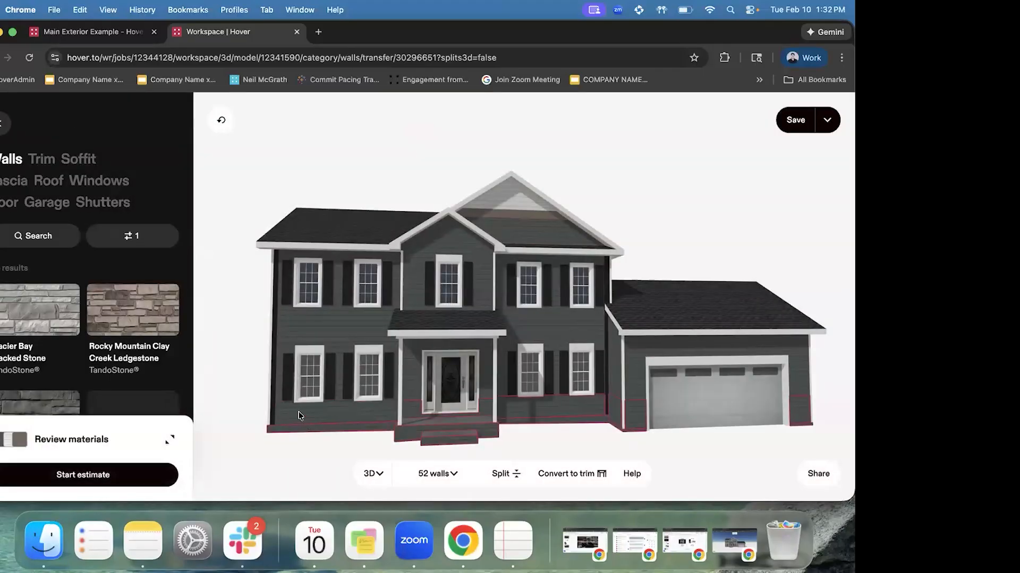
scroll(44, 354, down, 2)
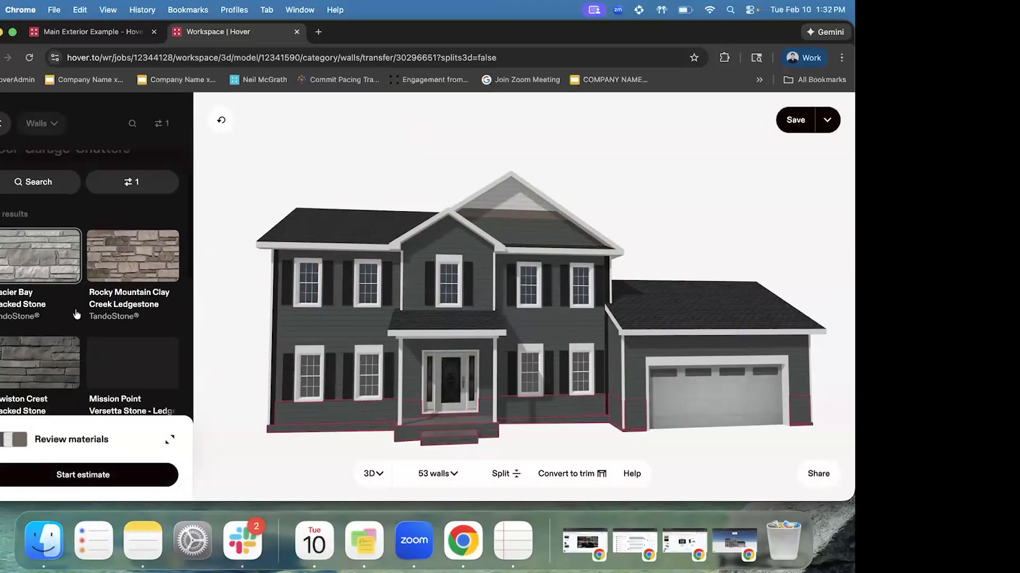
scroll(44, 354, down, 5)
click(133, 257)
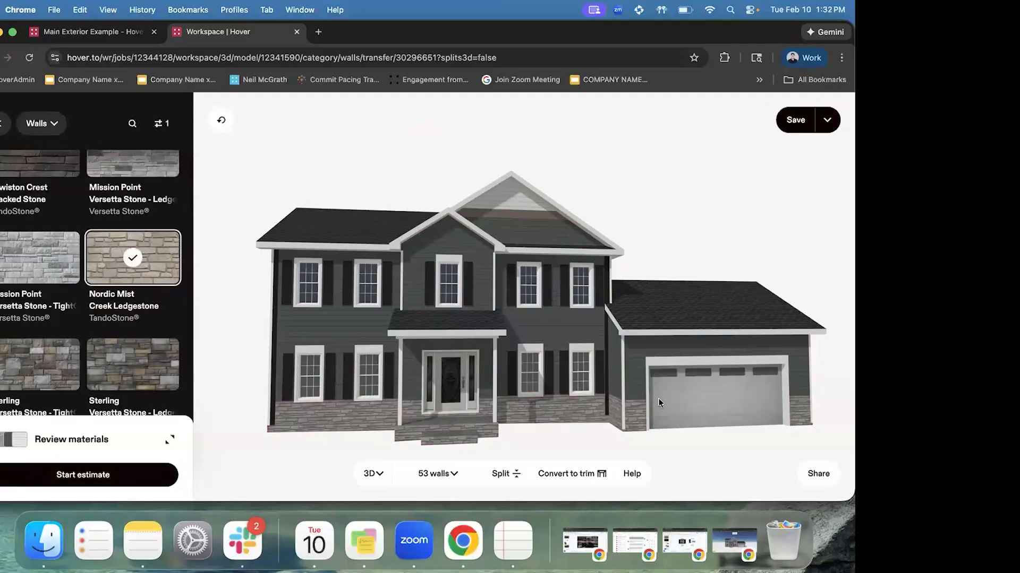
drag(633, 398, 642, 426)
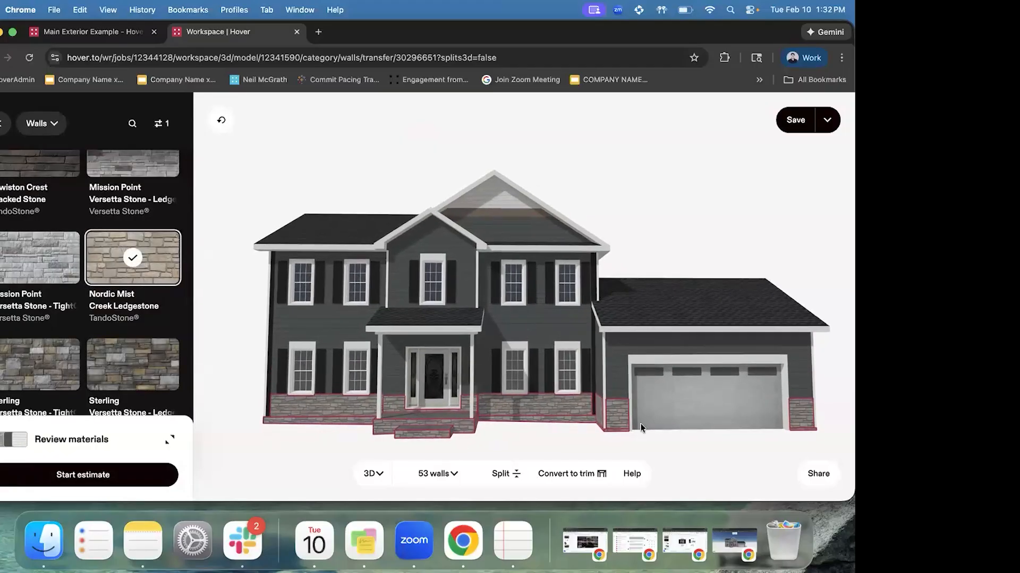
click(675, 436)
click(36, 123)
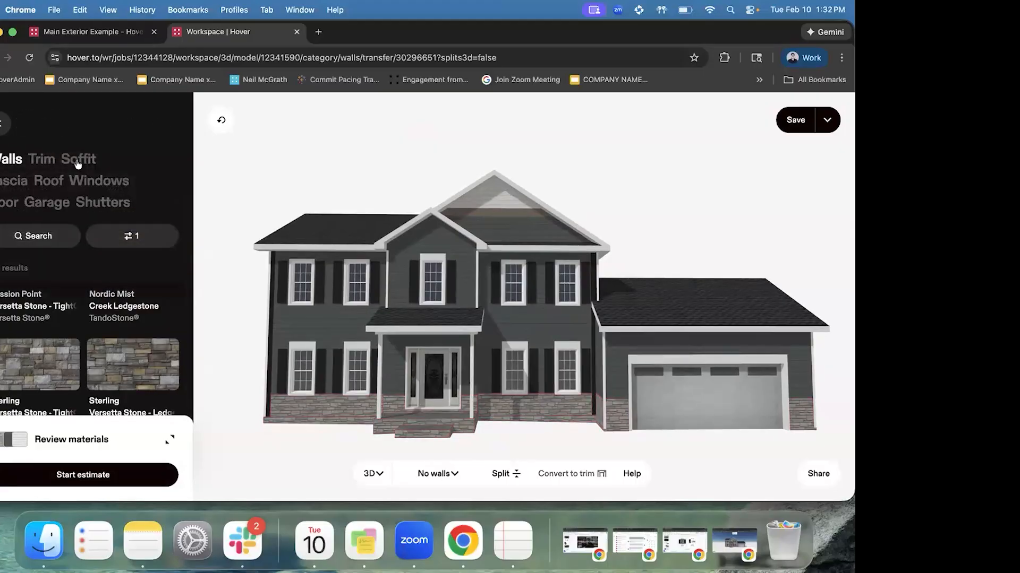
Give the four corner front windows a Sand, Diamond Casement grille, then select the roof
click(106, 181)
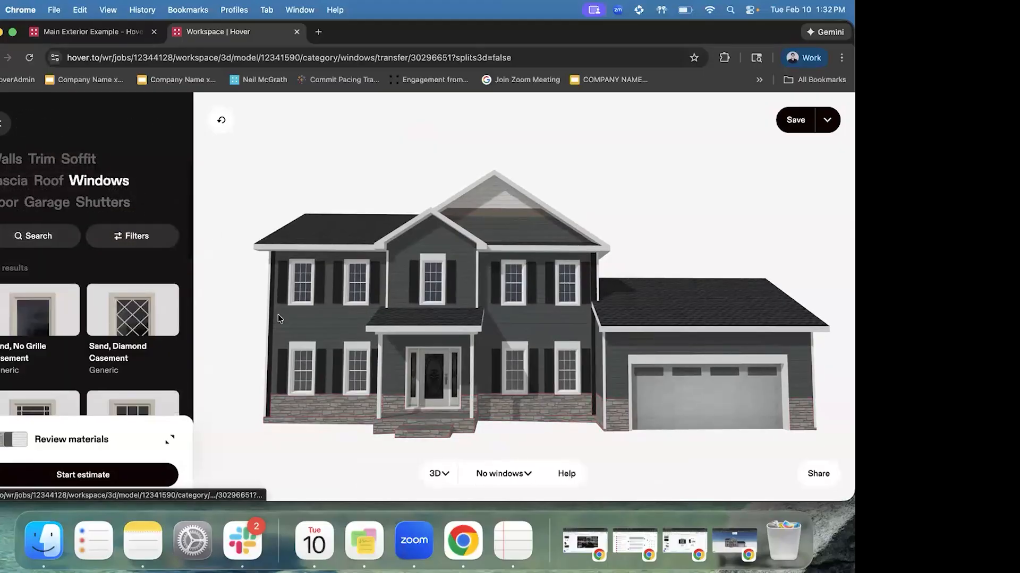
click(300, 279)
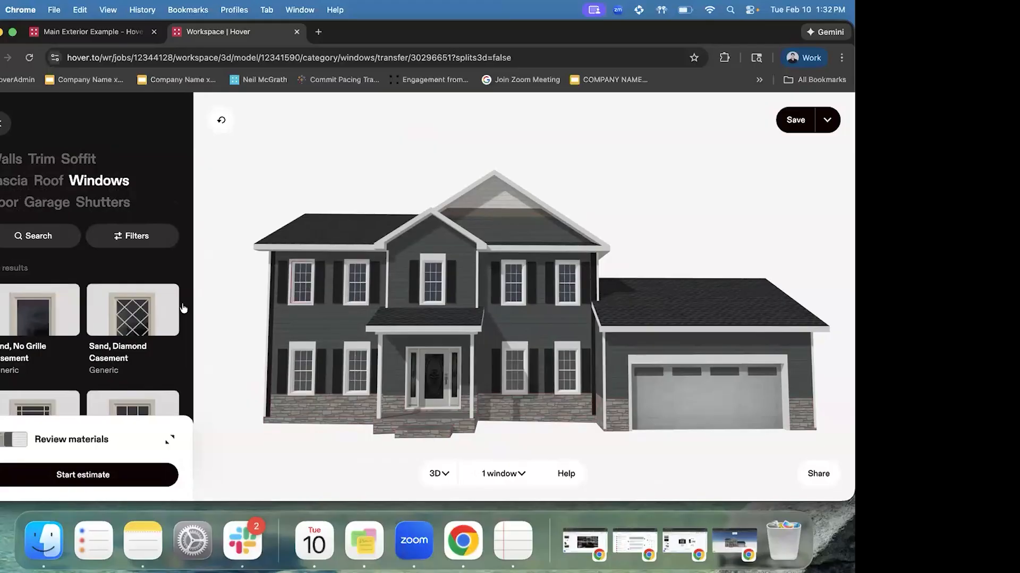
click(153, 324)
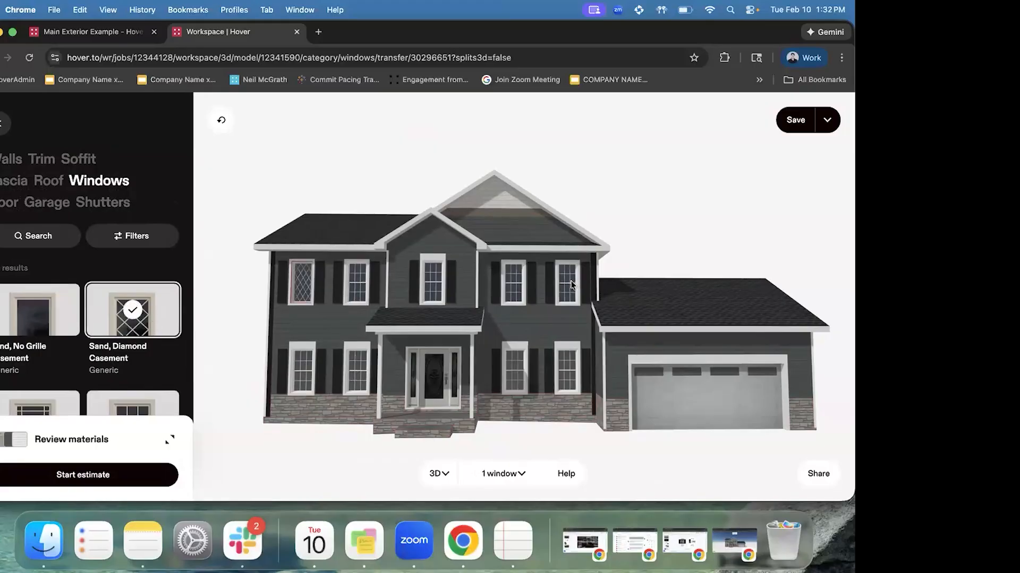
click(571, 285)
click(296, 368)
click(568, 377)
click(131, 318)
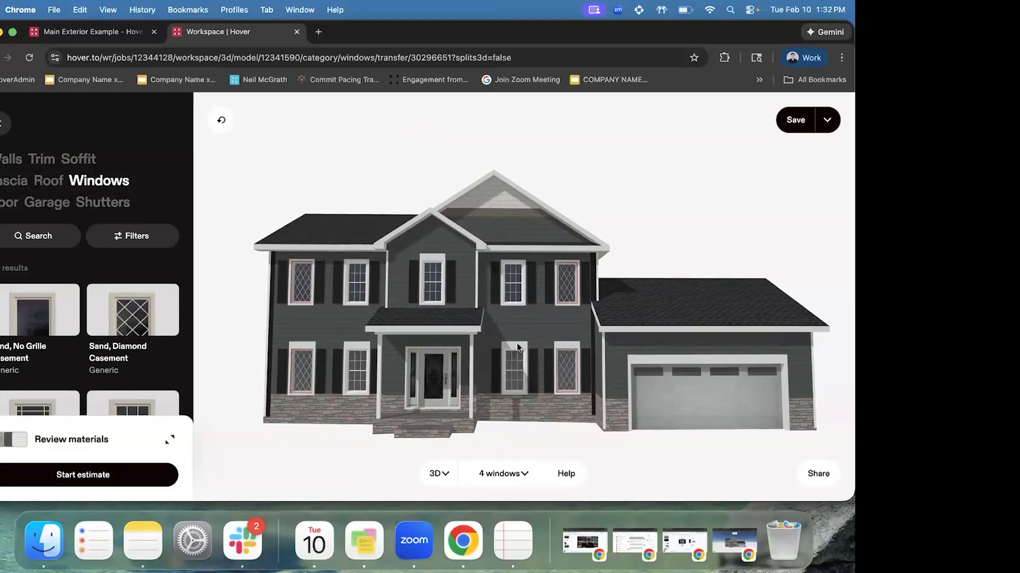
drag(496, 321, 396, 318)
click(376, 304)
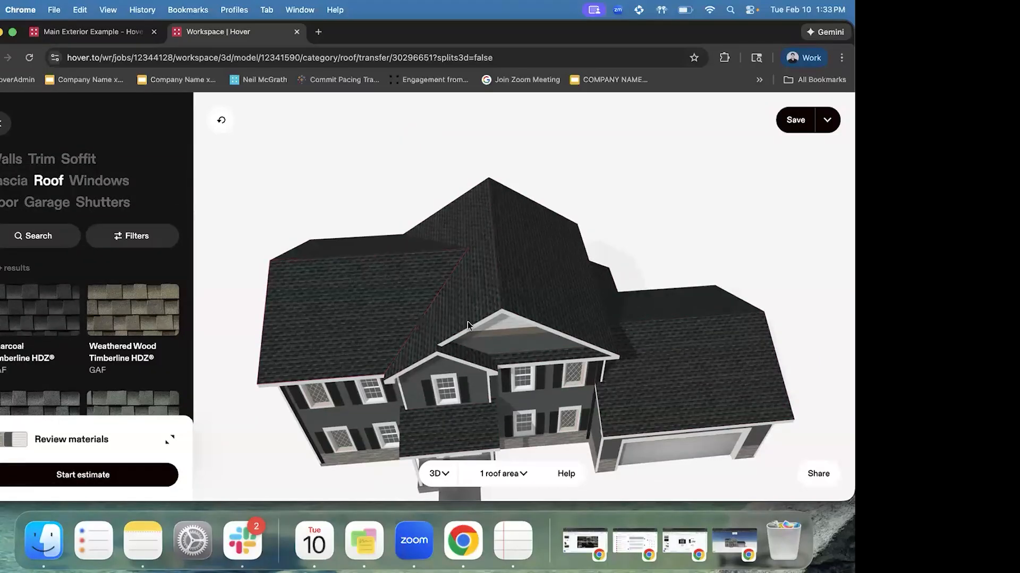
click(358, 309)
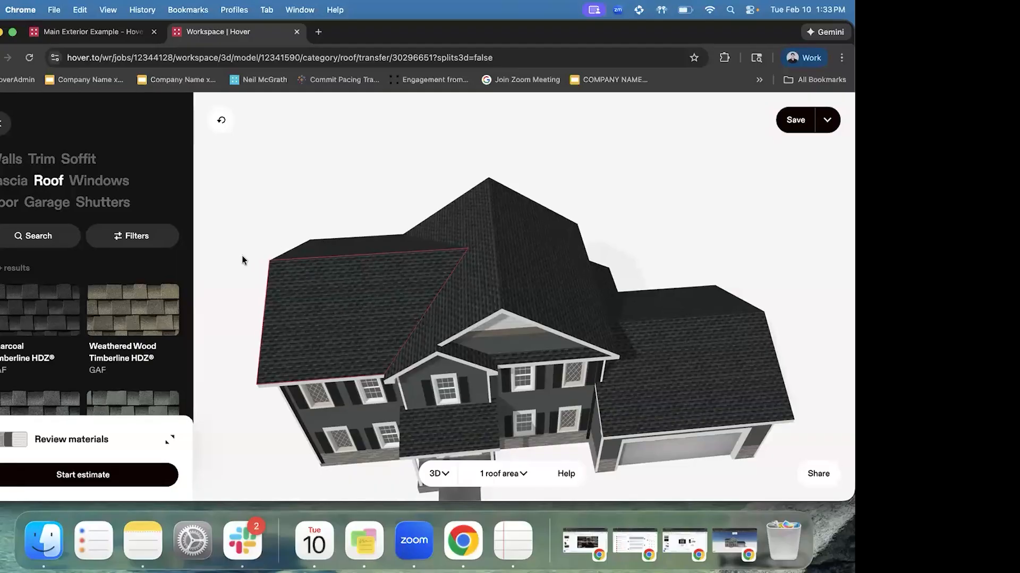
scroll(96, 317, down, 5)
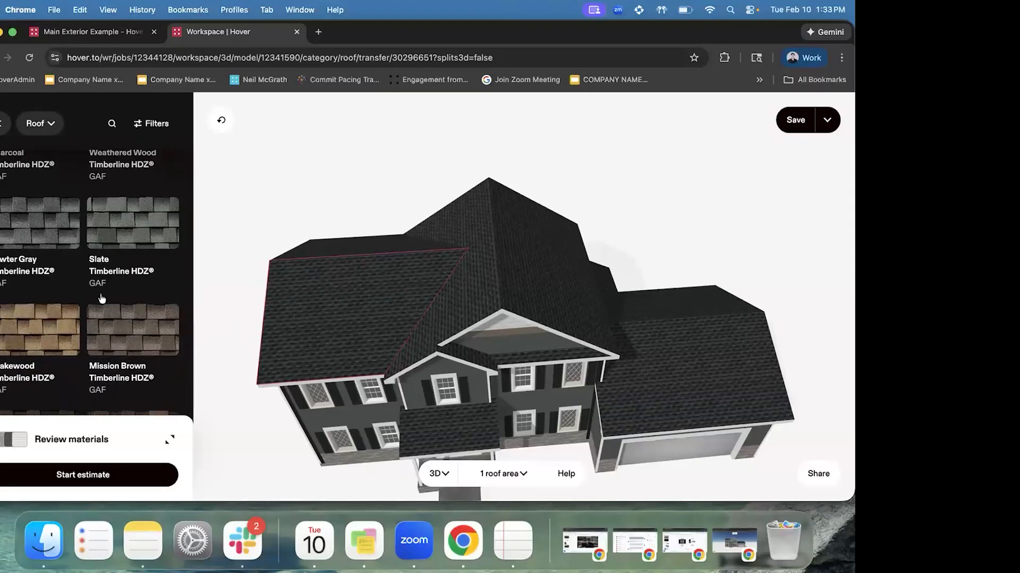
scroll(102, 298, down, 3)
click(141, 266)
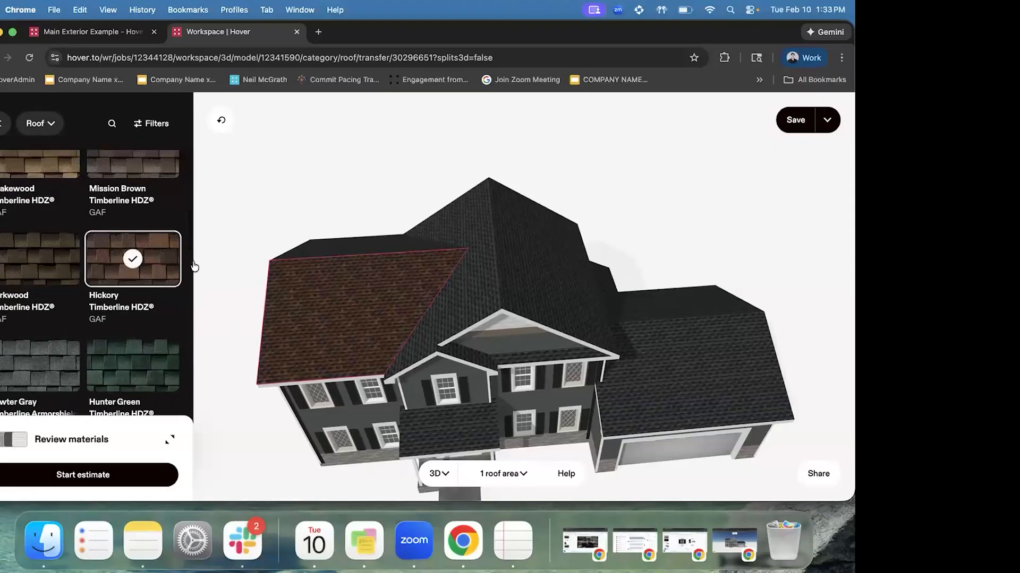
drag(504, 308, 458, 307)
scroll(458, 306, up, 3)
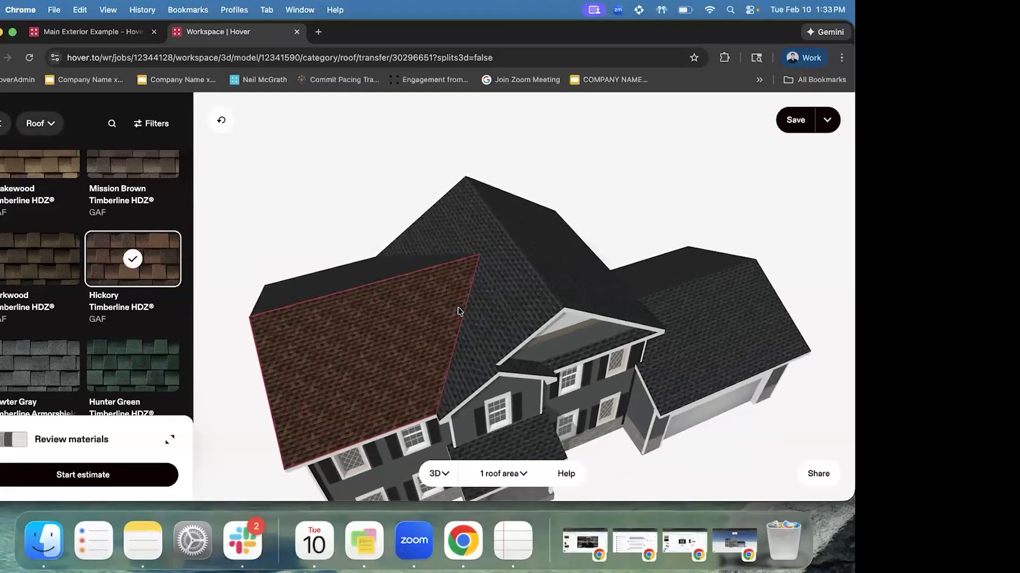
drag(471, 338, 402, 233)
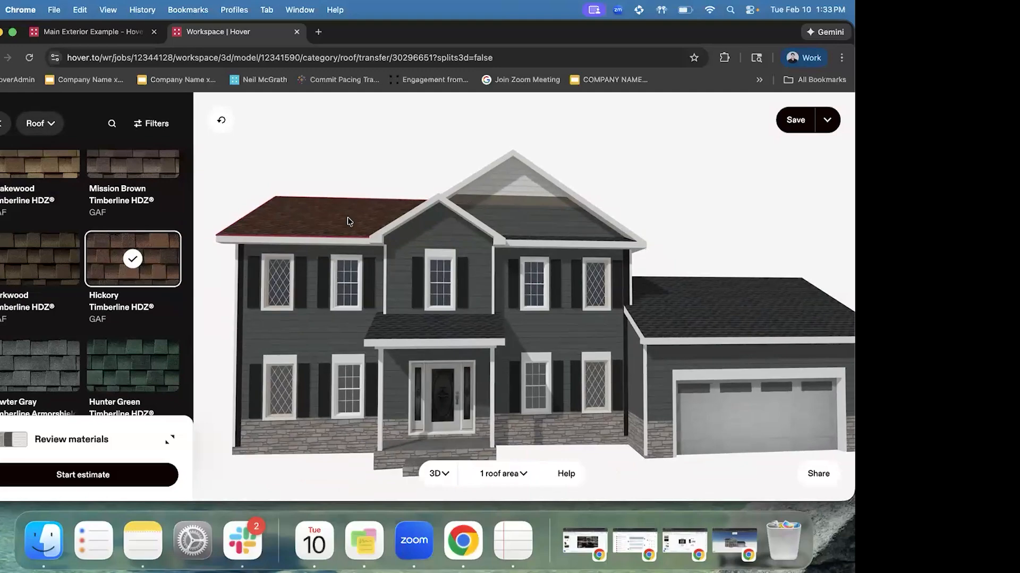
click(221, 120)
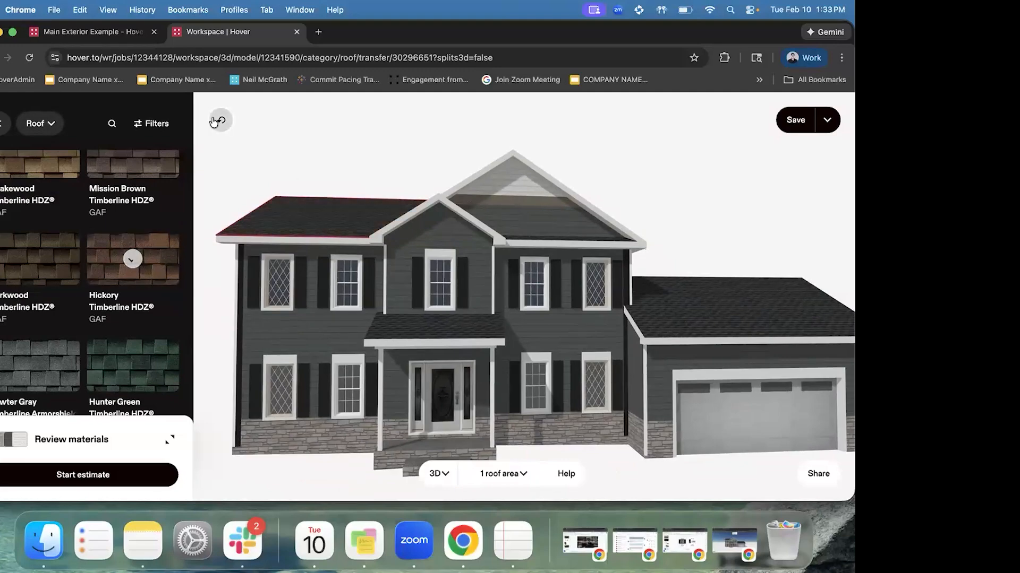
click(690, 193)
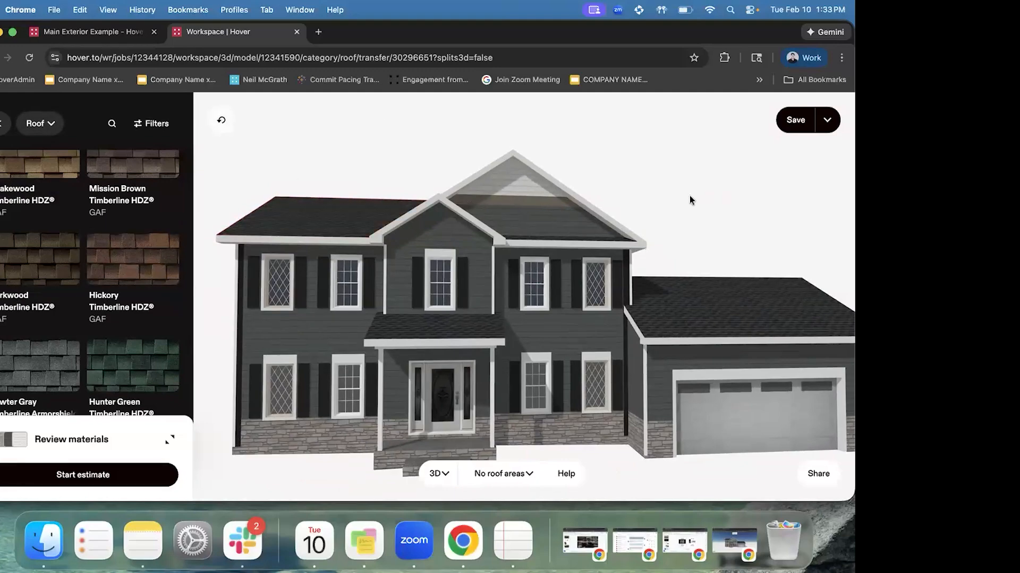
click(796, 121)
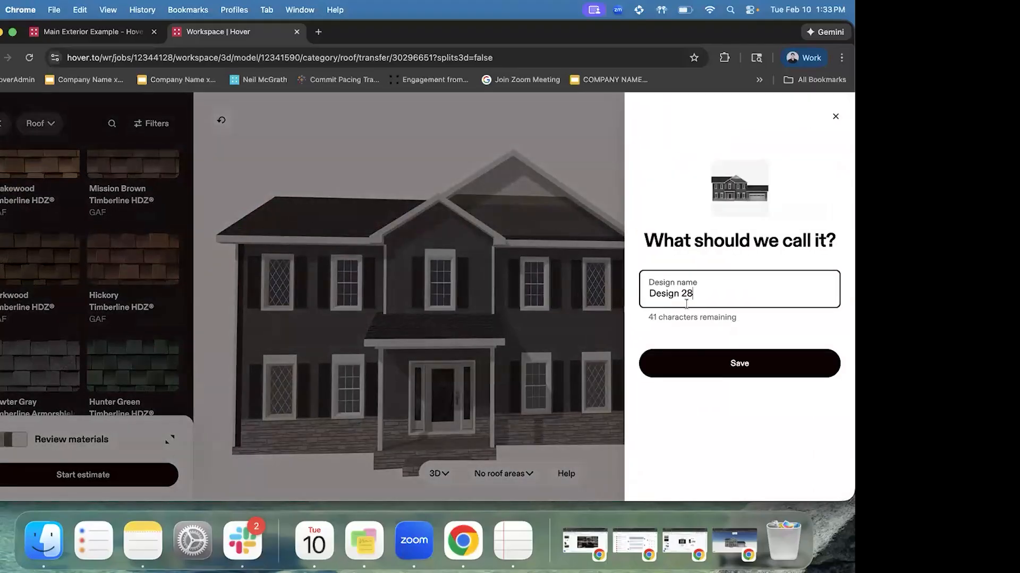
Rename the design to 'Live Class Design!' and save it
key(super+a)
text(4ive Class Design!)
click(735, 364)
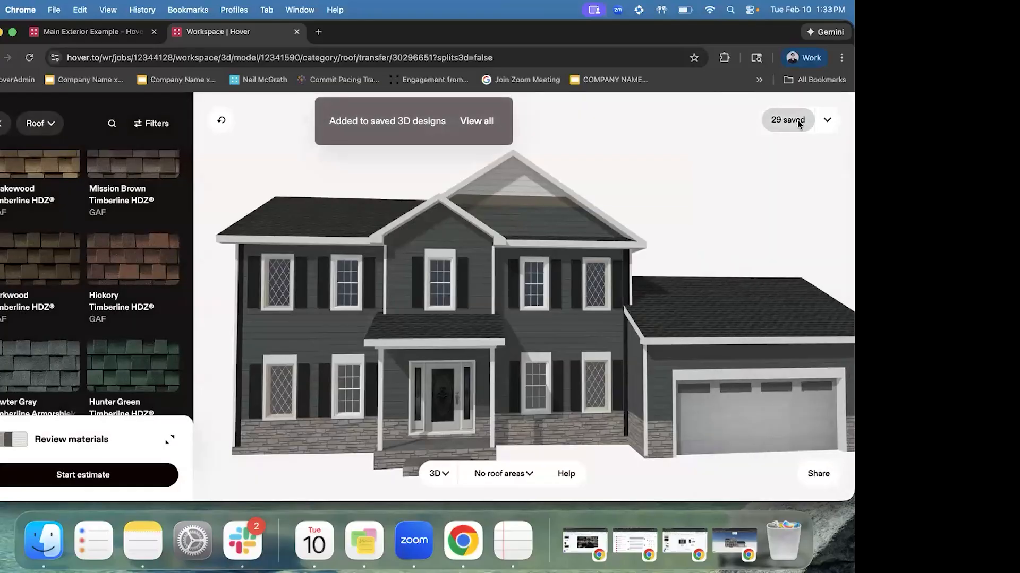
Browse the Saved designs gallery, close it, and return to the Walls category
click(788, 120)
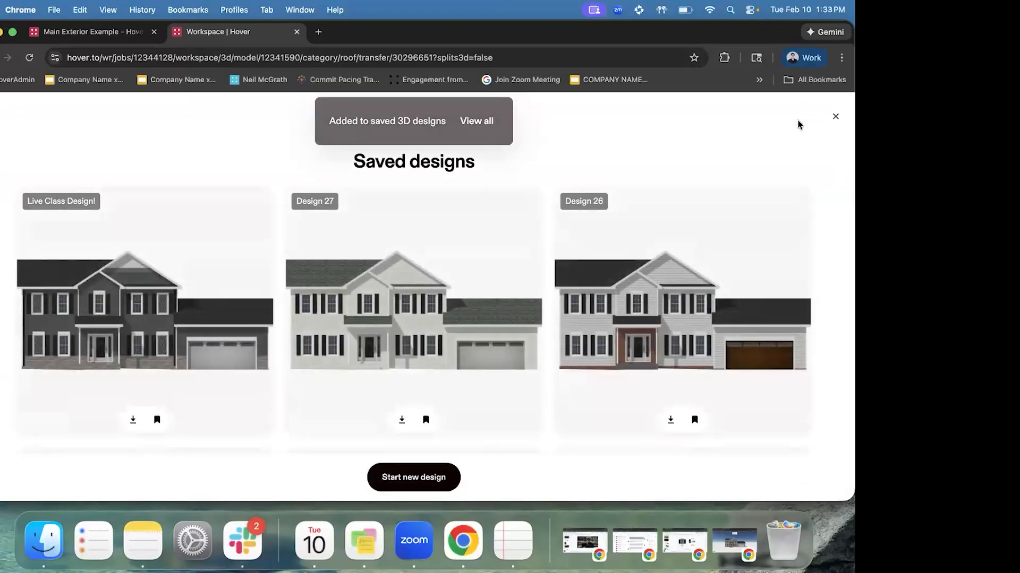
scroll(437, 323, down, 5)
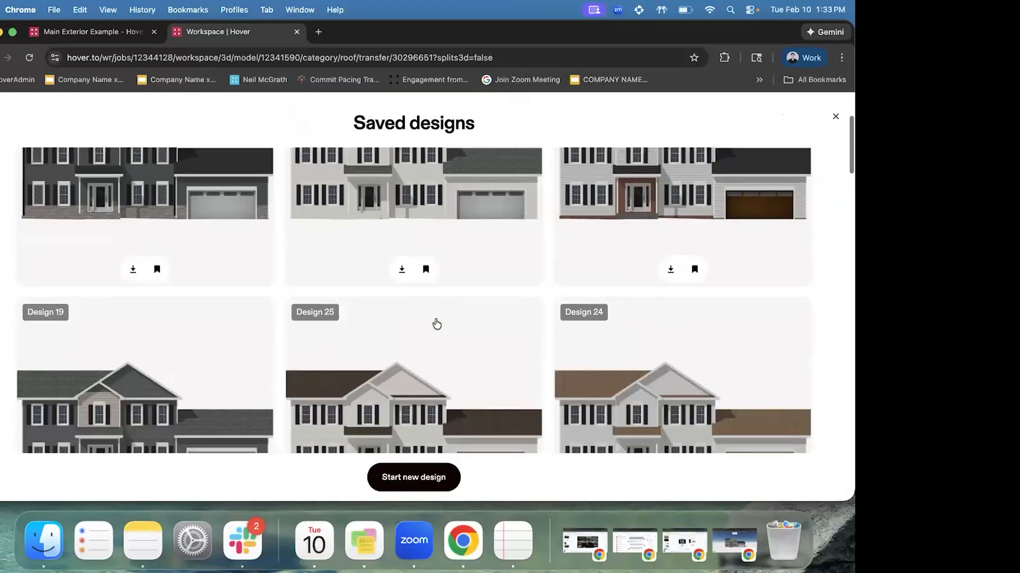
scroll(435, 323, up, 4)
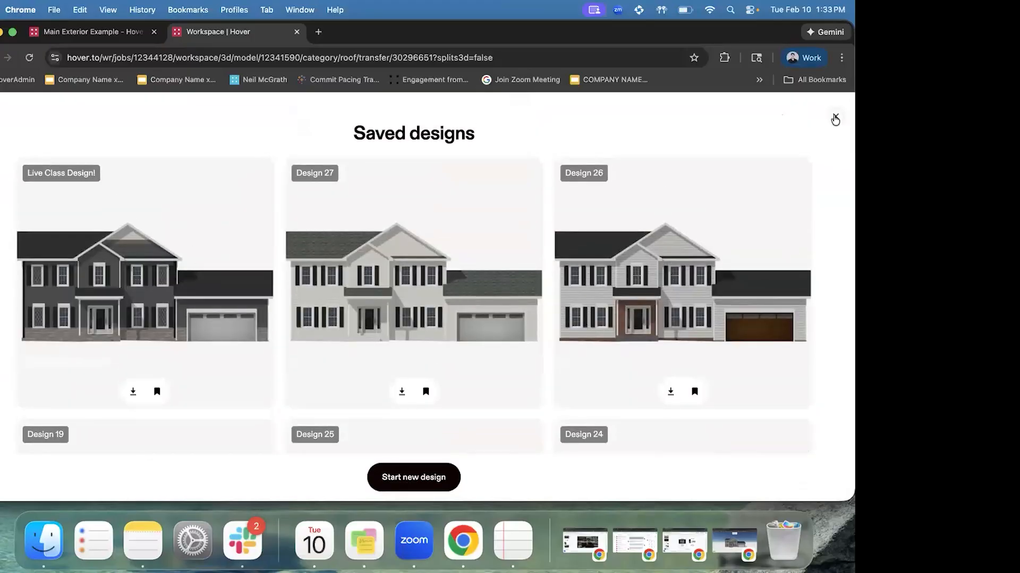
click(835, 117)
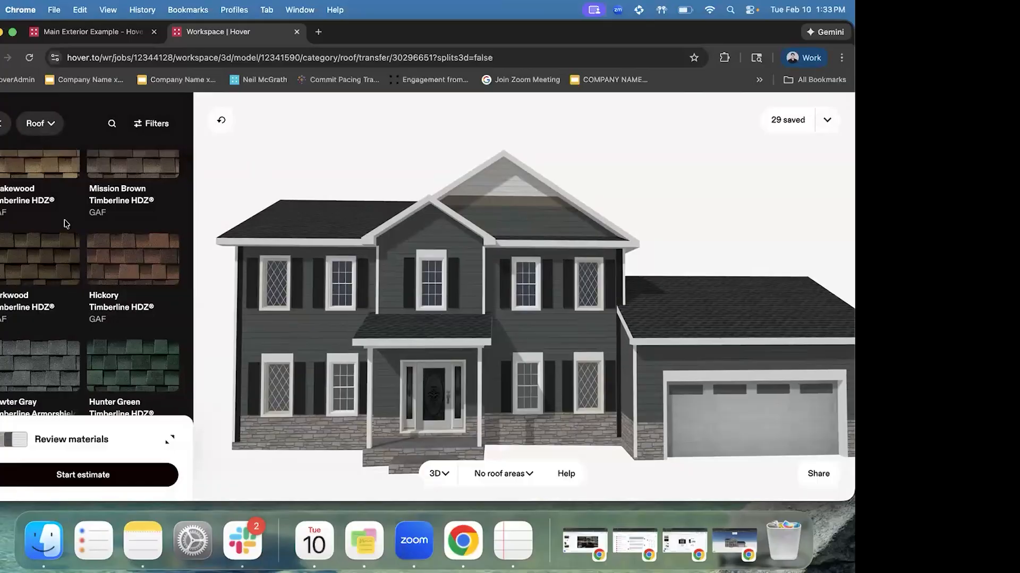
scroll(64, 220, up, 5)
click(6, 159)
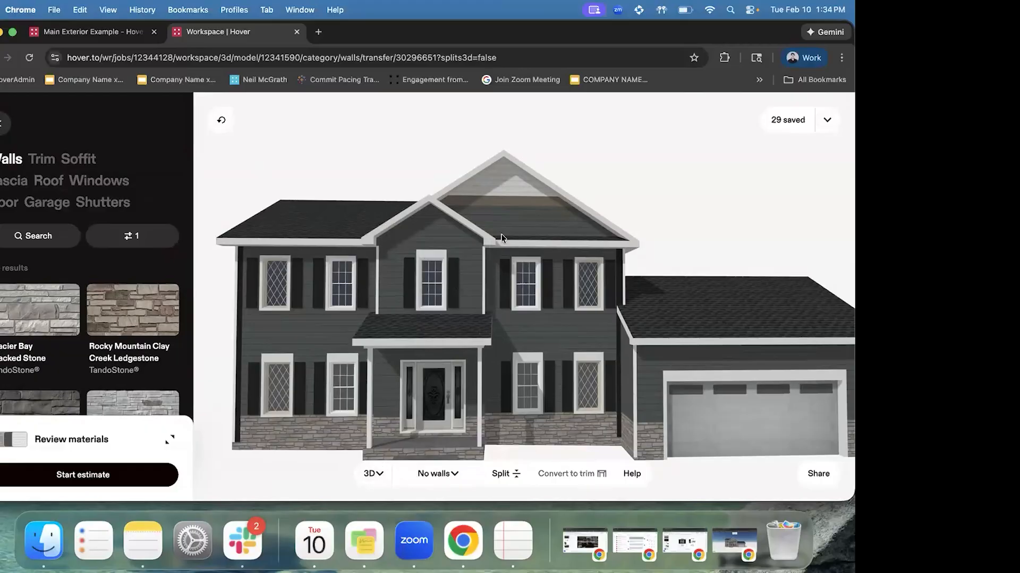
Show the view-mode menu listing Design, 3D, Measurements and Generate ideas
click(372, 474)
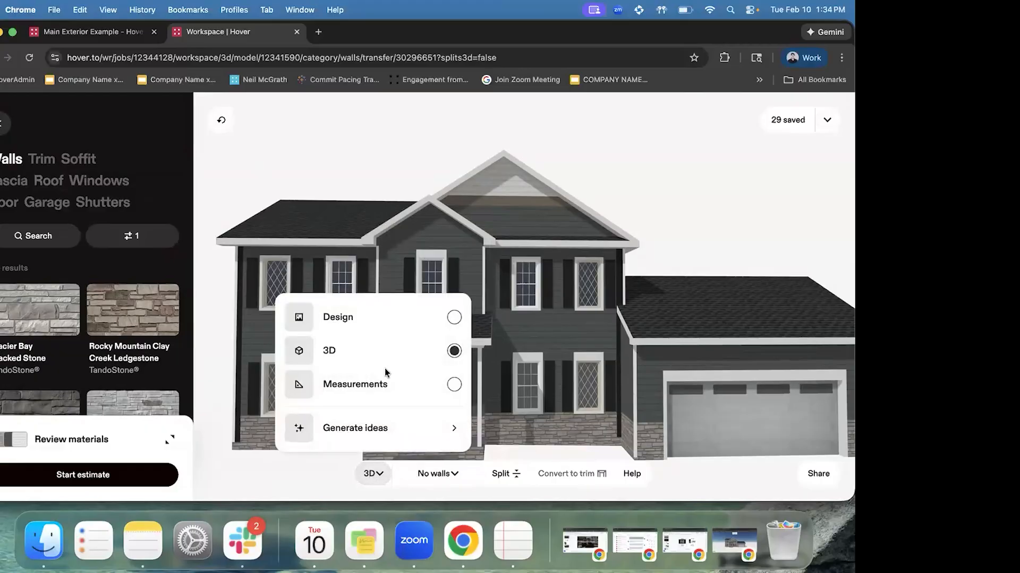
Switch to Measurements and check the gable wall facet and the trim band below it
click(387, 385)
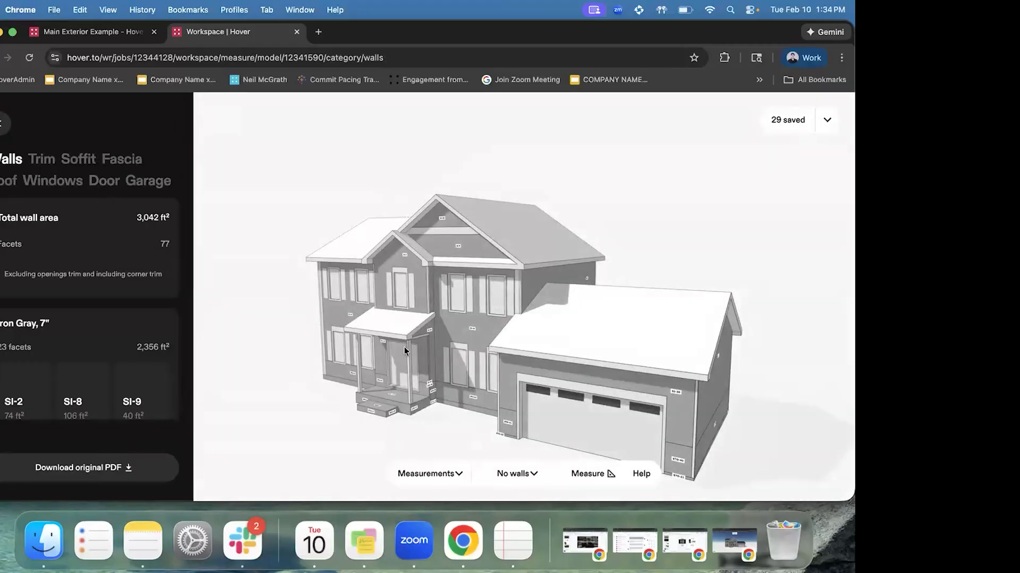
drag(385, 299, 480, 299)
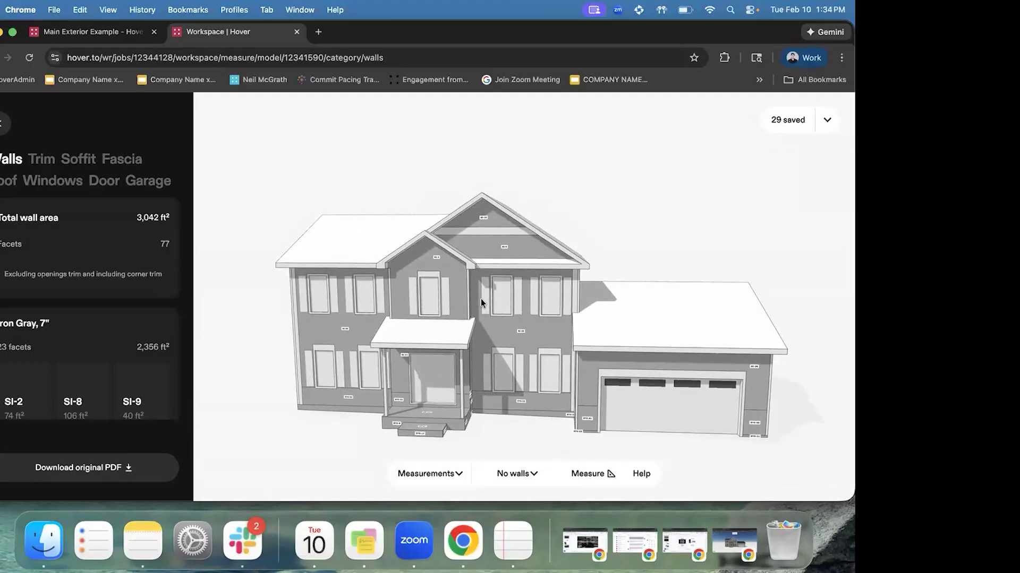
click(485, 219)
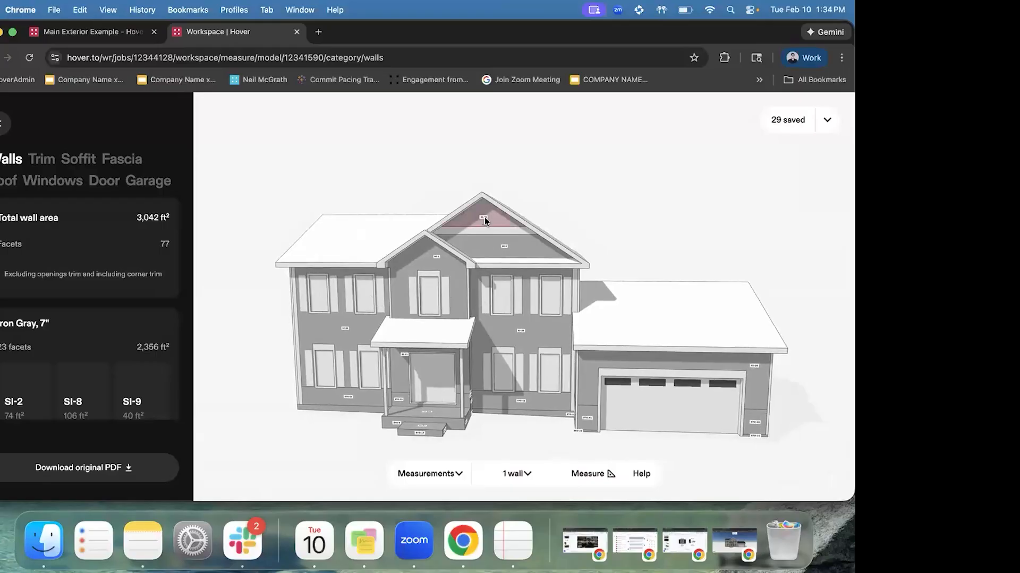
scroll(499, 215, up, 3)
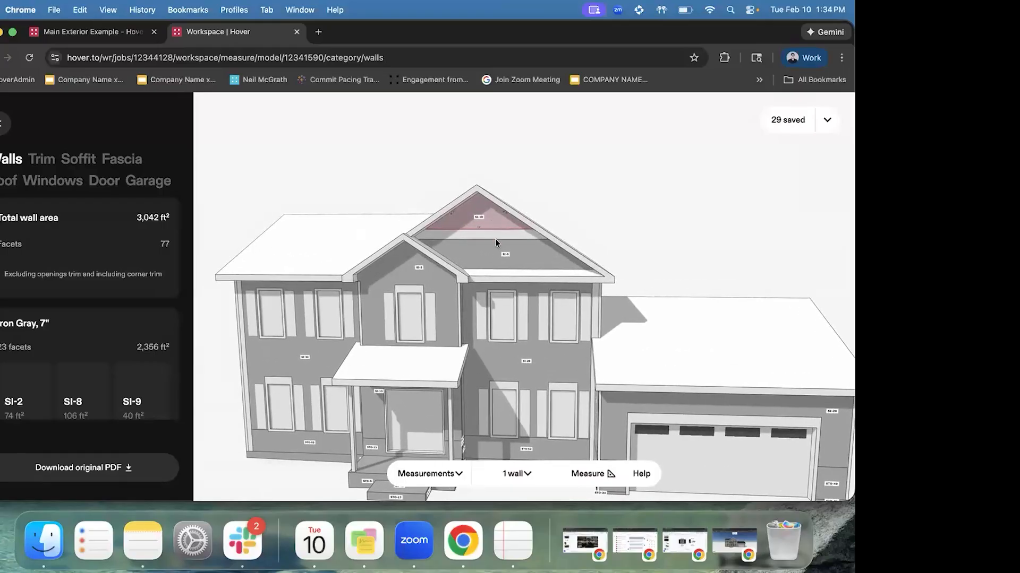
click(484, 237)
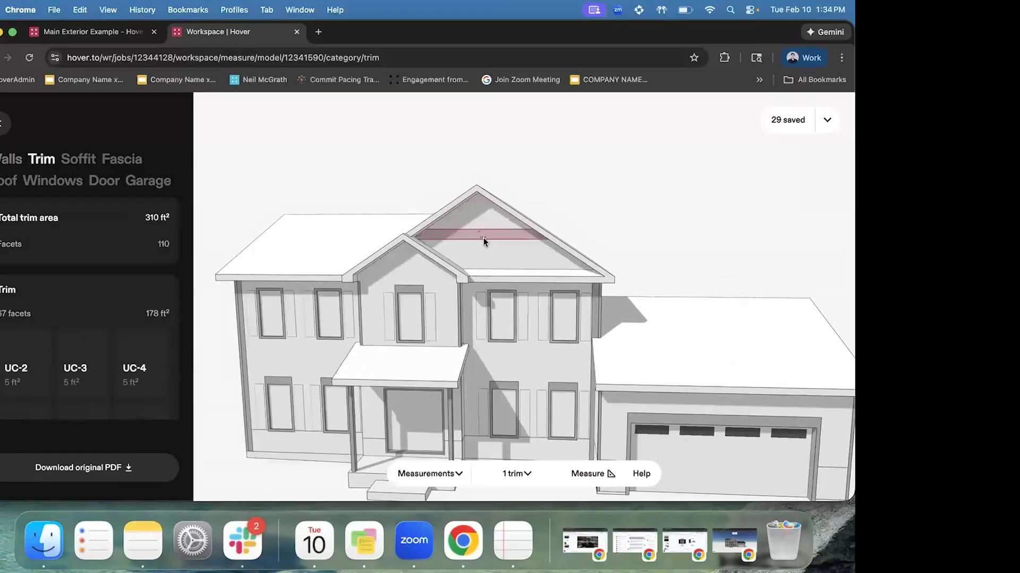
click(621, 182)
click(16, 159)
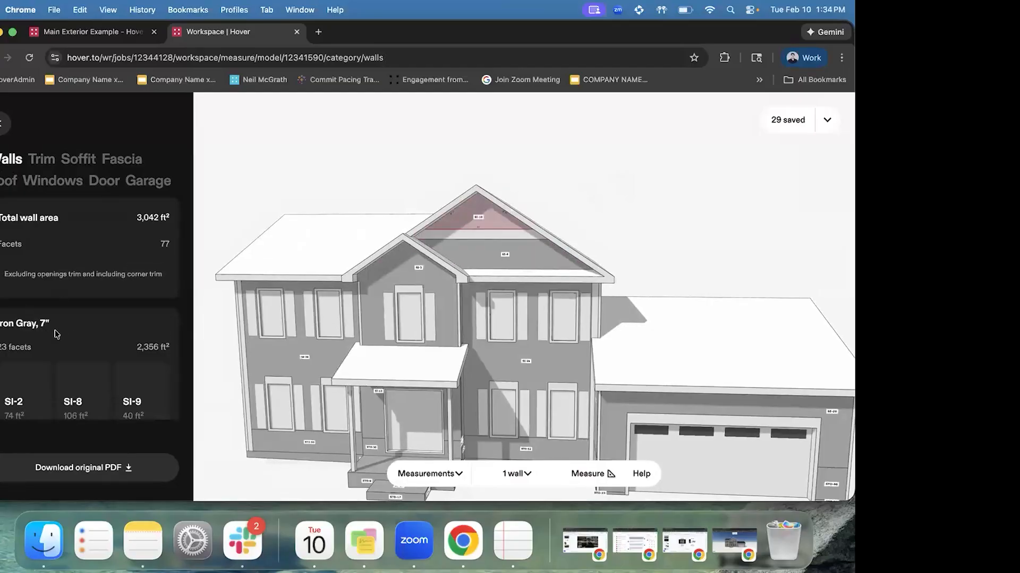
Scroll through the wall segment lengths, then return to the textured 3D design view
scroll(63, 308, down, 2)
scroll(64, 308, down, 8)
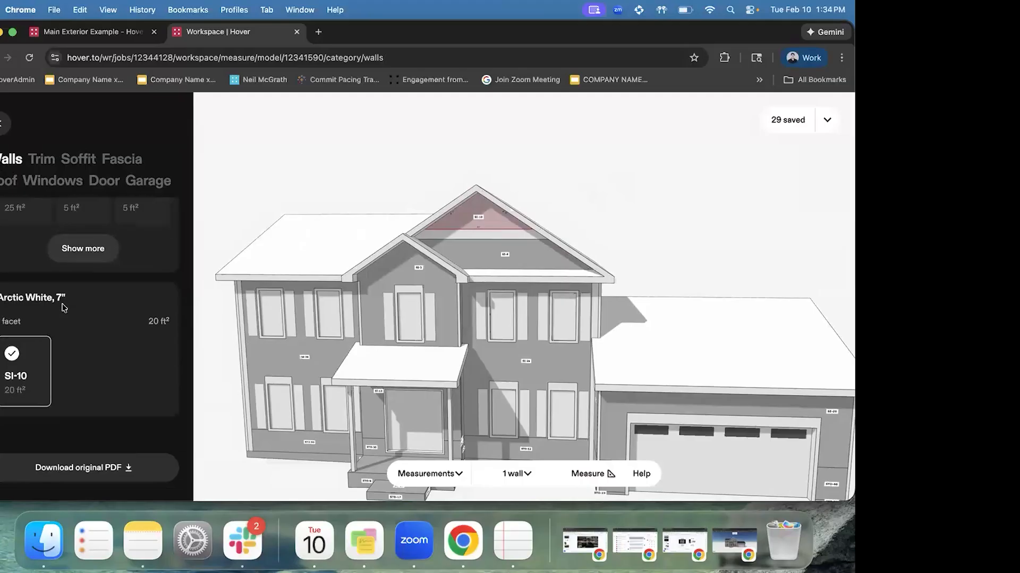
scroll(63, 307, down, 7)
scroll(90, 272, up, 5)
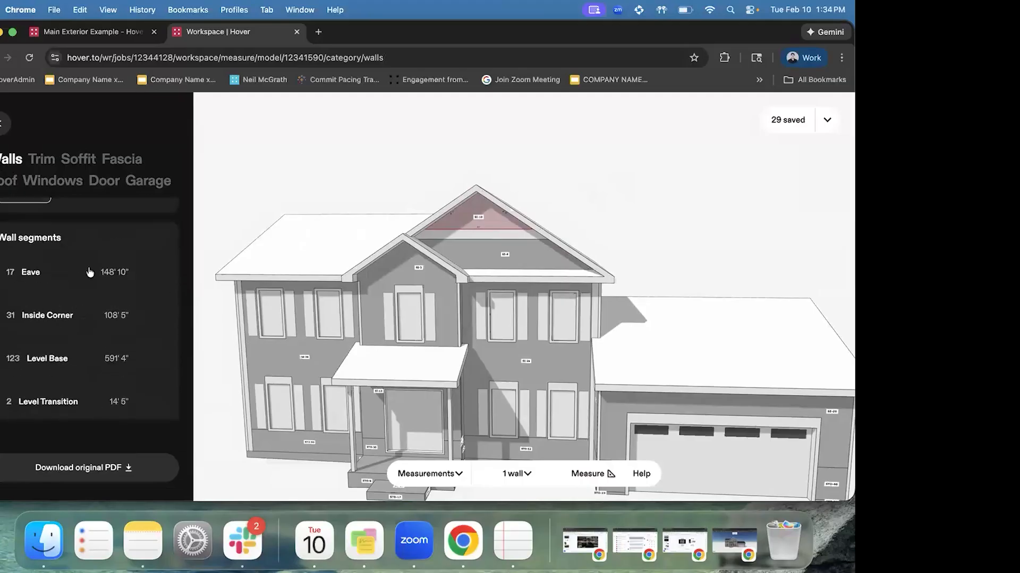
scroll(90, 272, down, 7)
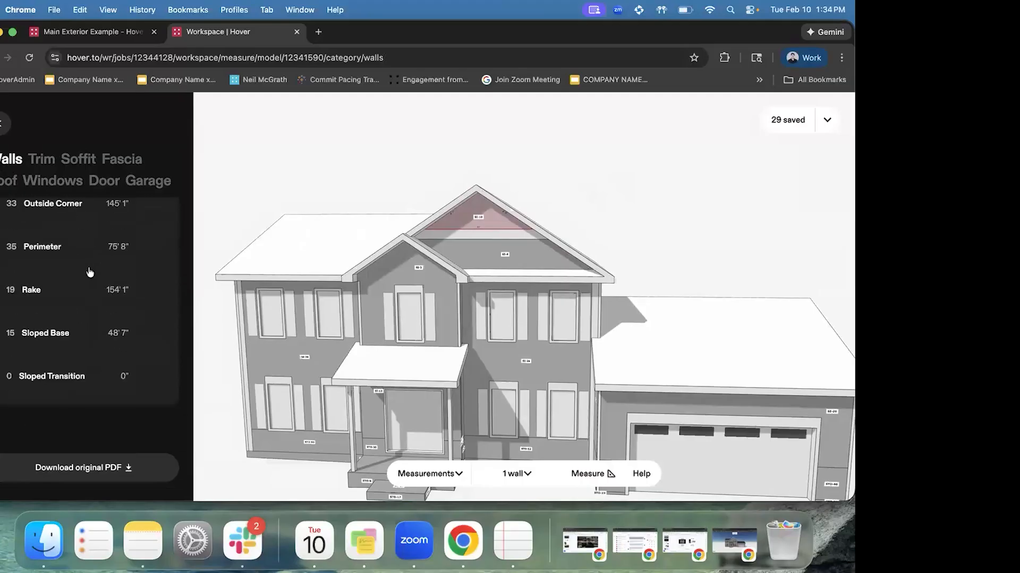
scroll(83, 357, up, 8)
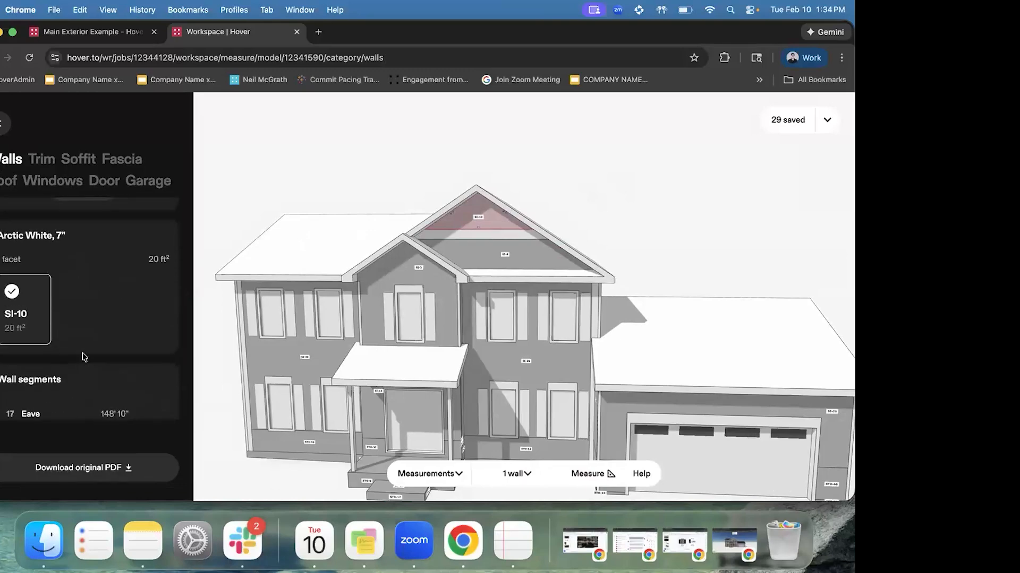
drag(486, 327, 495, 309)
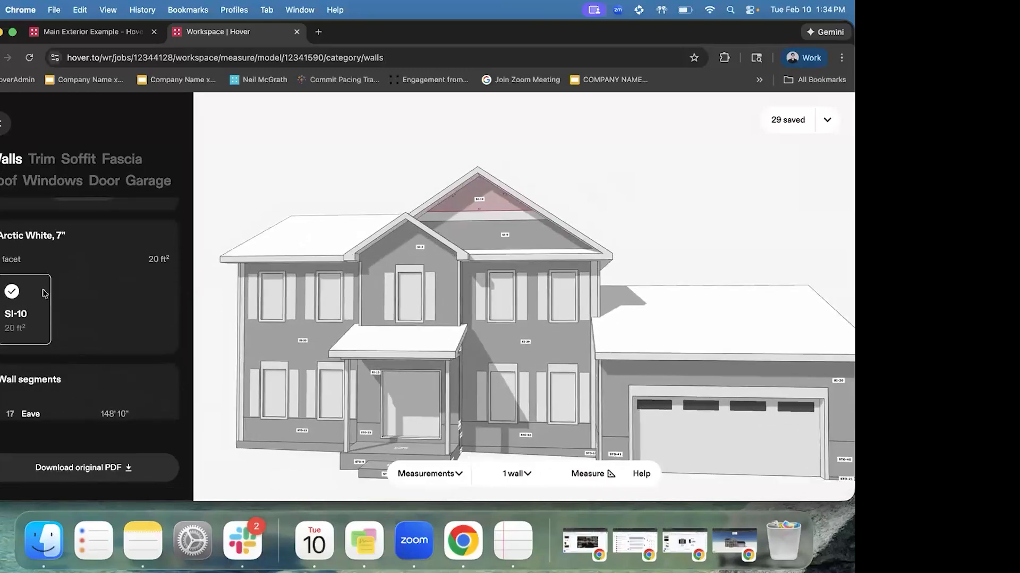
scroll(45, 293, up, 3)
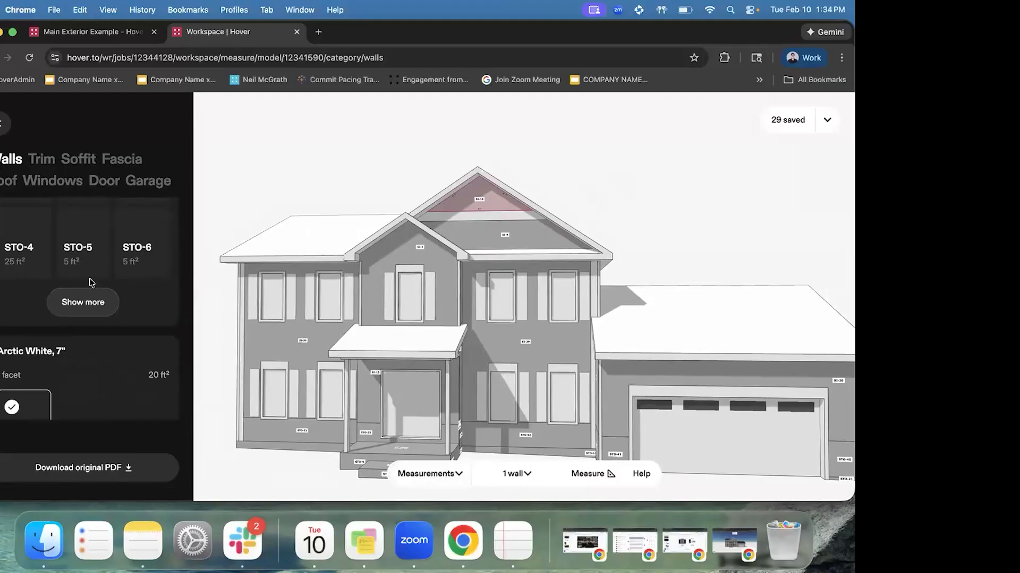
scroll(103, 288, up, 4)
scroll(102, 287, up, 5)
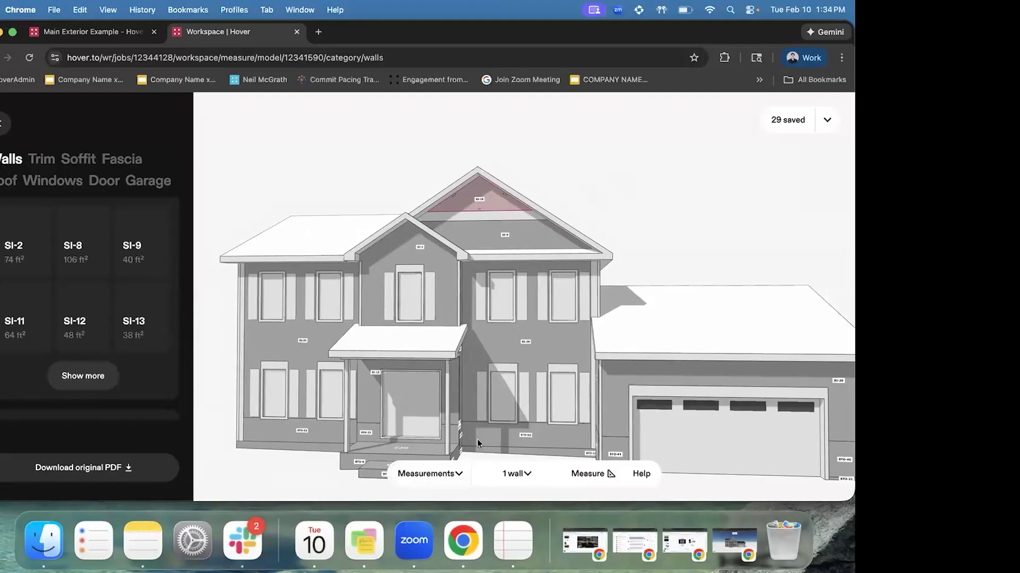
click(449, 475)
click(462, 349)
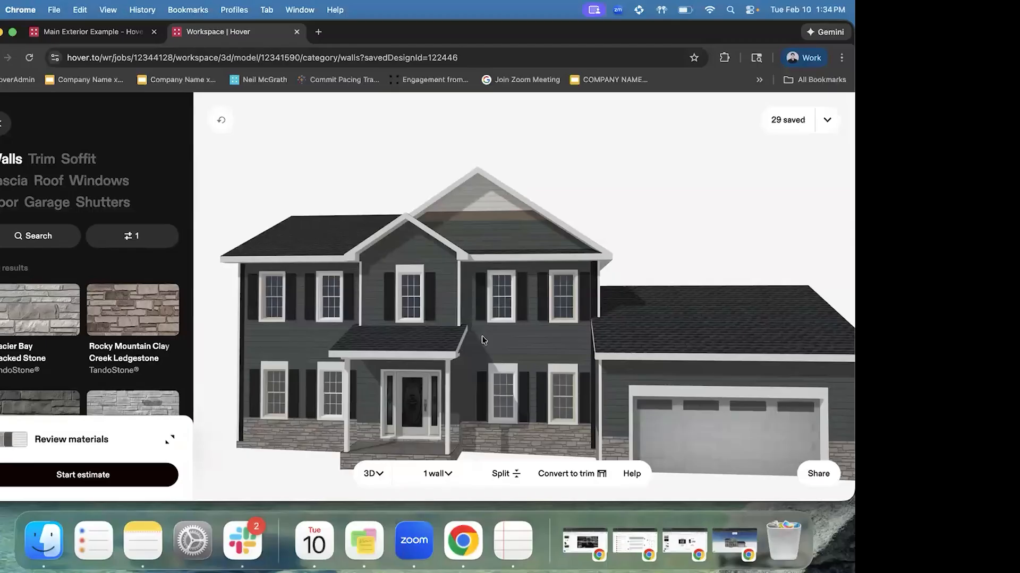
Turn the house so the garage faces forward and copy a shareable link to the design
drag(482, 335, 628, 308)
click(684, 250)
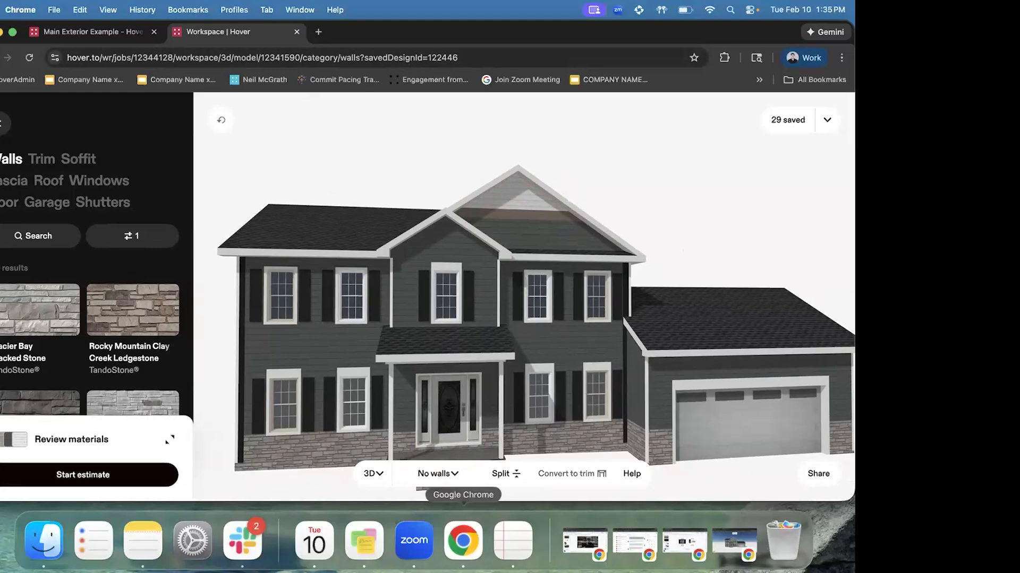
drag(440, 343, 425, 342)
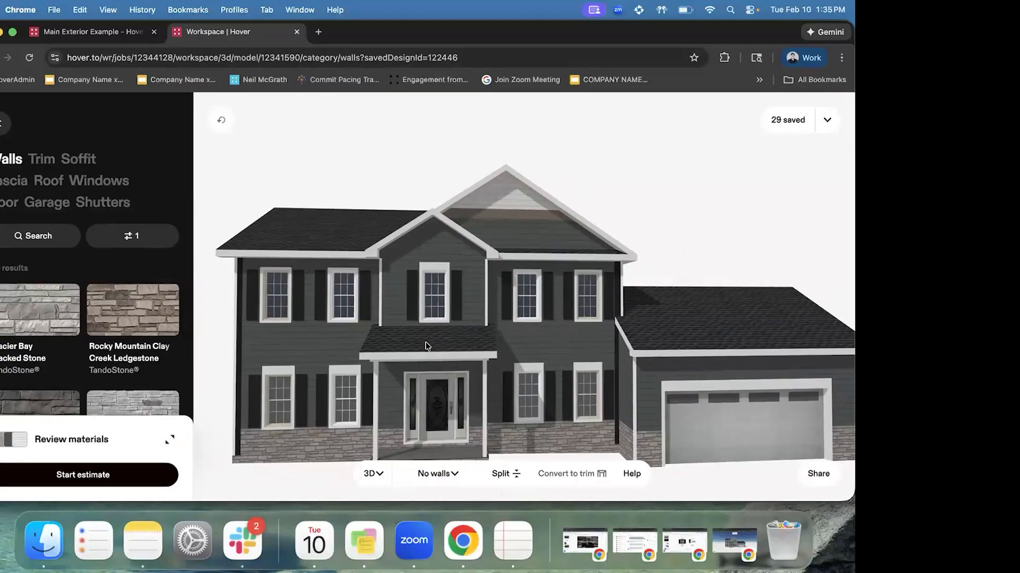
scroll(465, 321, down, 3)
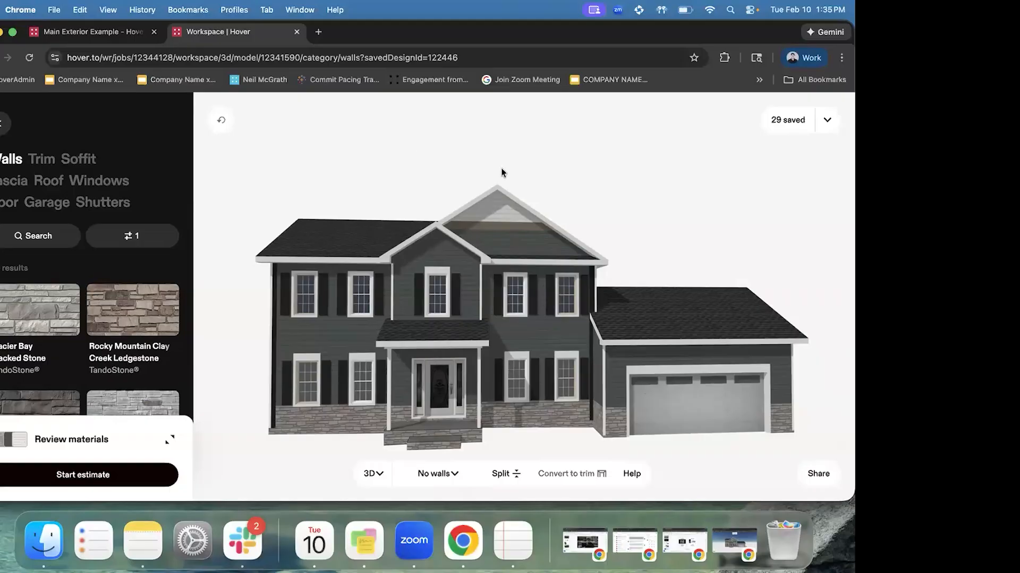
click(815, 475)
click(317, 32)
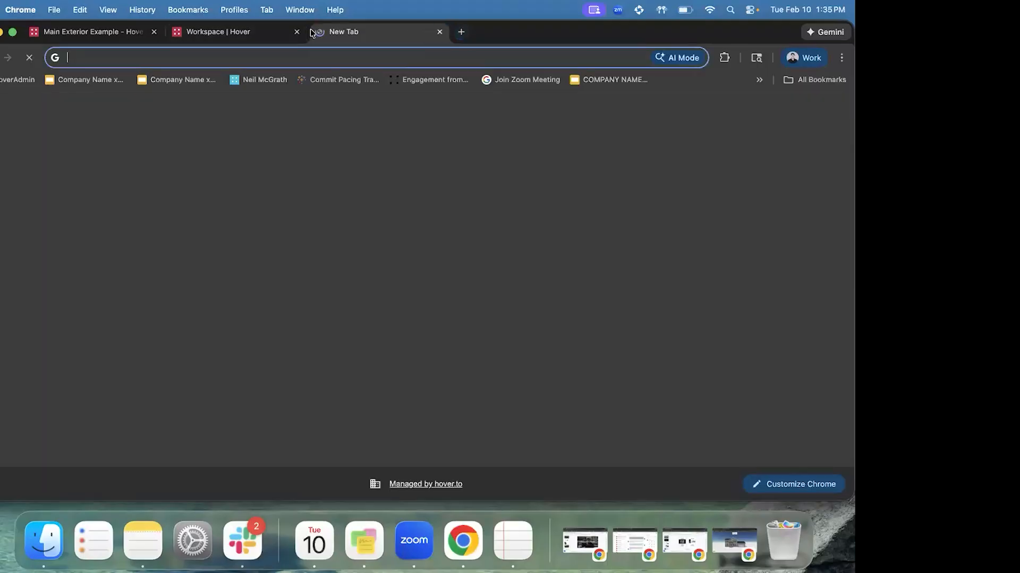
key(super+v)
key(Return)
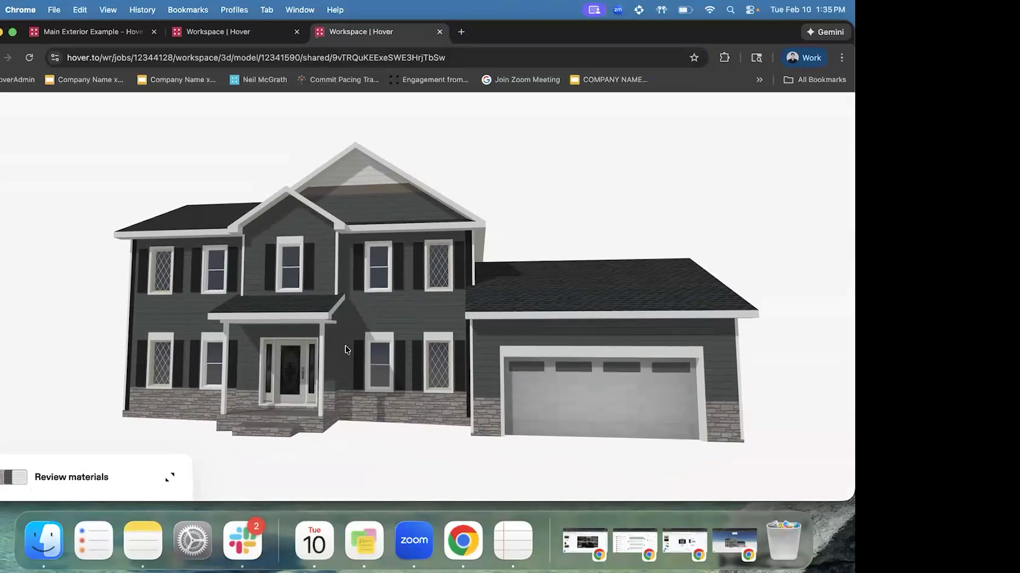
drag(407, 304, 279, 279)
drag(196, 364, 116, 337)
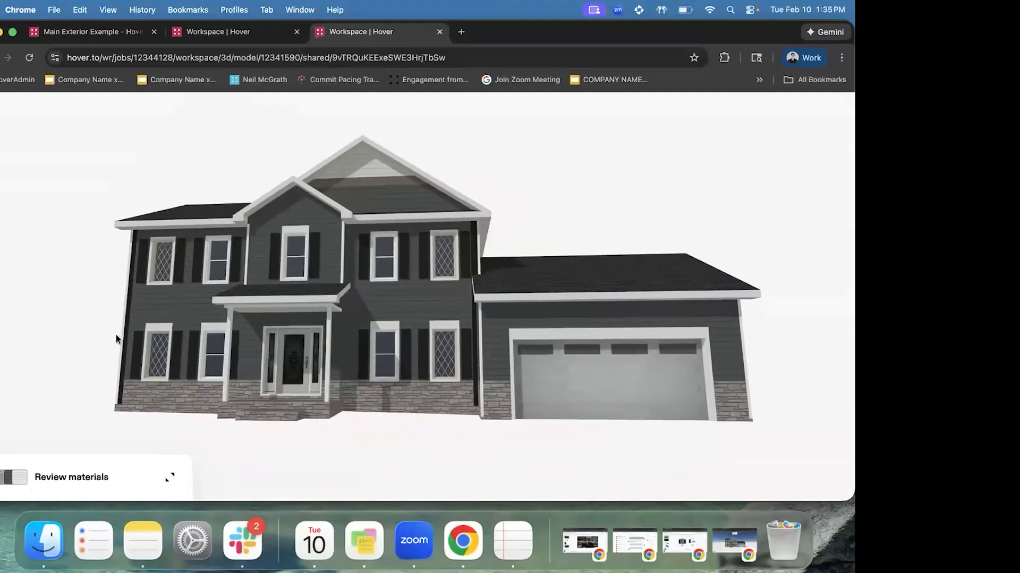
drag(501, 365, 455, 7)
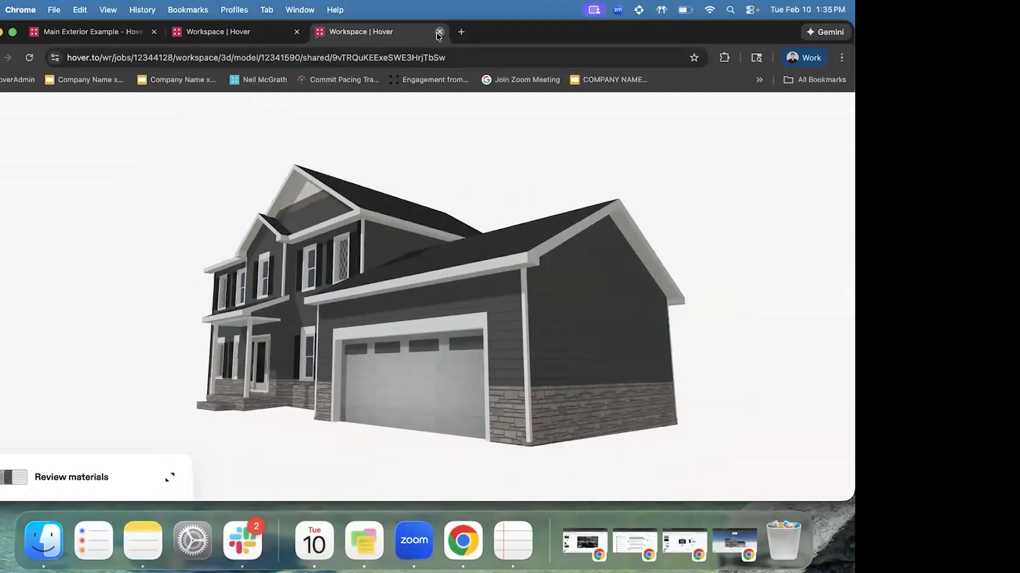
click(439, 32)
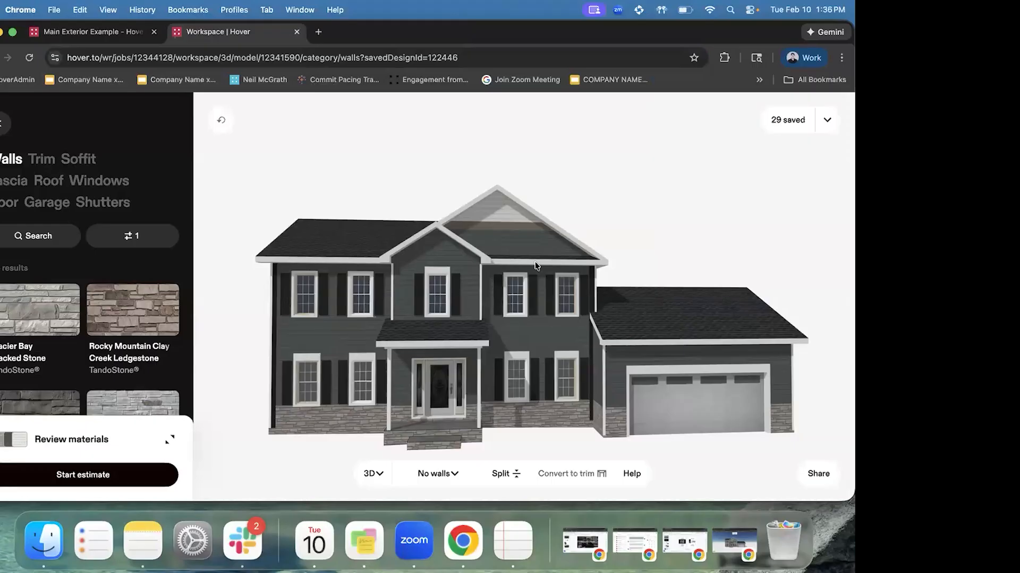
Return to the Main Exterior Example job's overview page
click(82, 35)
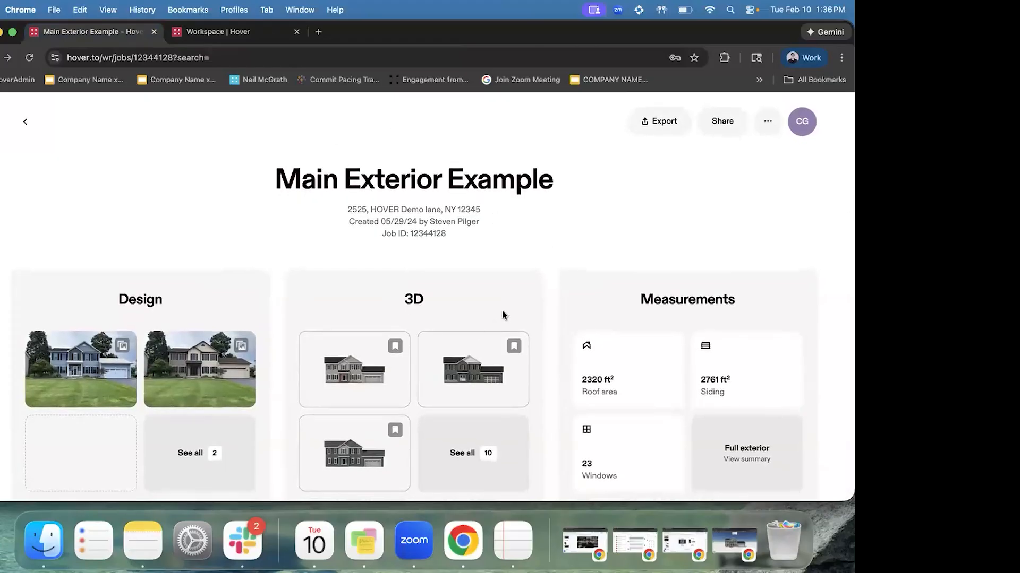
click(718, 123)
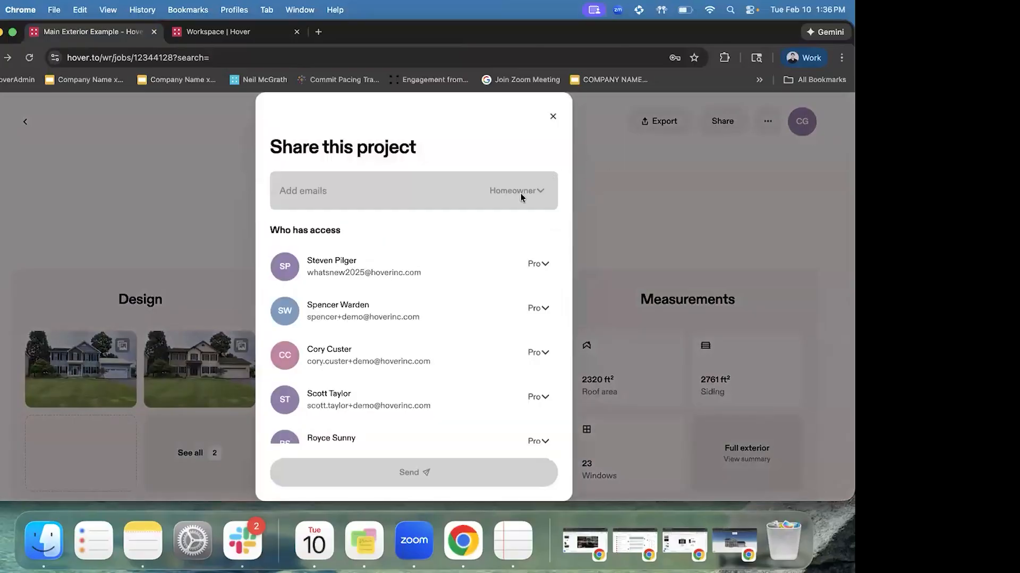
Scroll through the Share this project dialog's list of who has access
scroll(489, 362, down, 1)
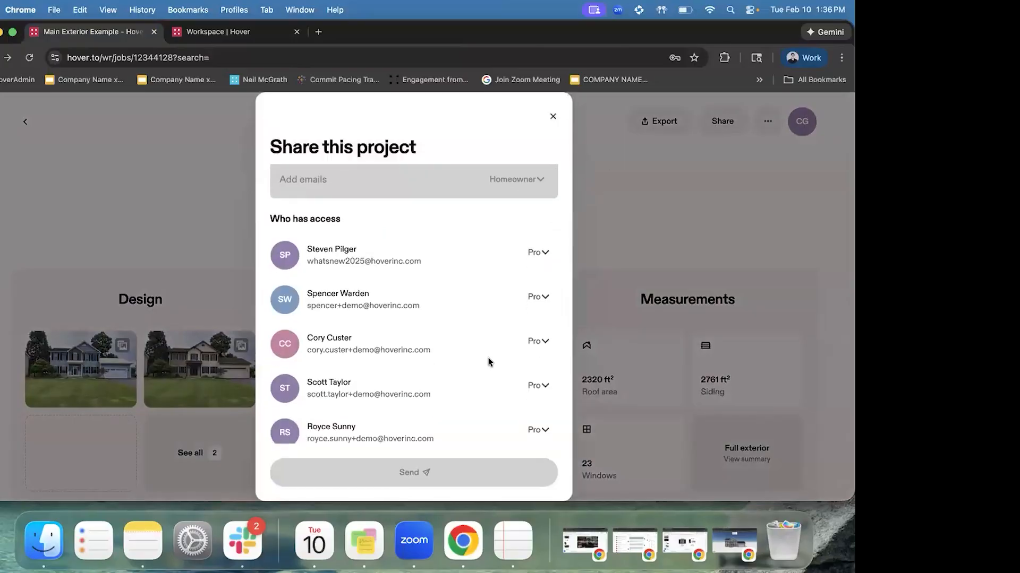
scroll(488, 362, up, 1)
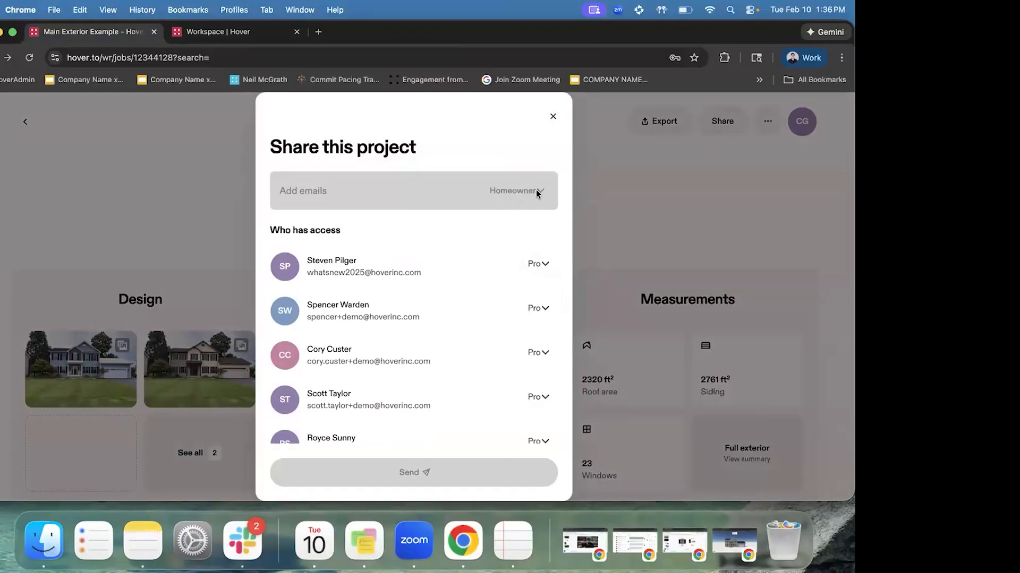
Close the sharing dialog and scroll the job page showing 2320 ft² roof, 2761 ft² siding, 23 windows
click(551, 118)
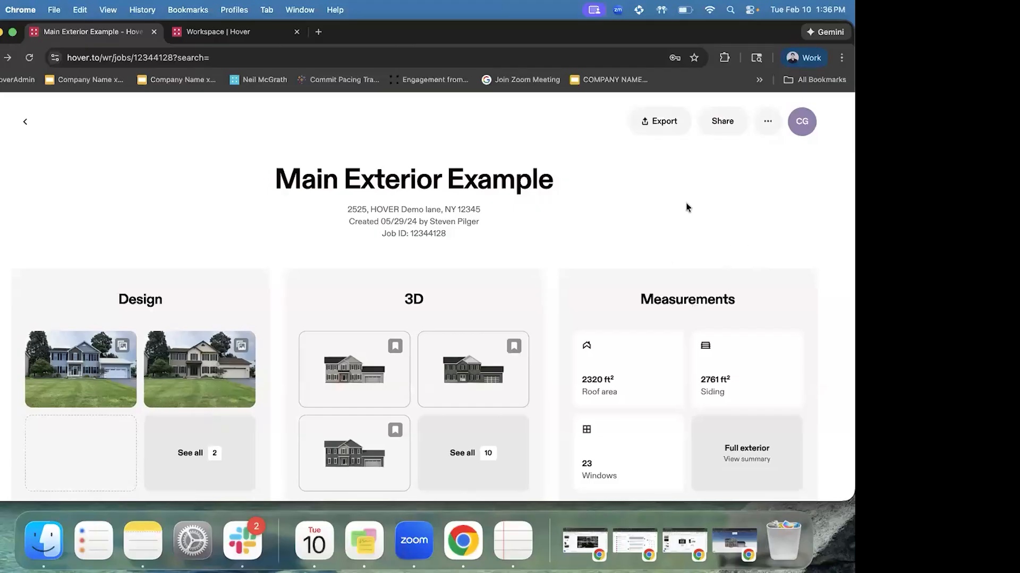
scroll(178, 198, down, 2)
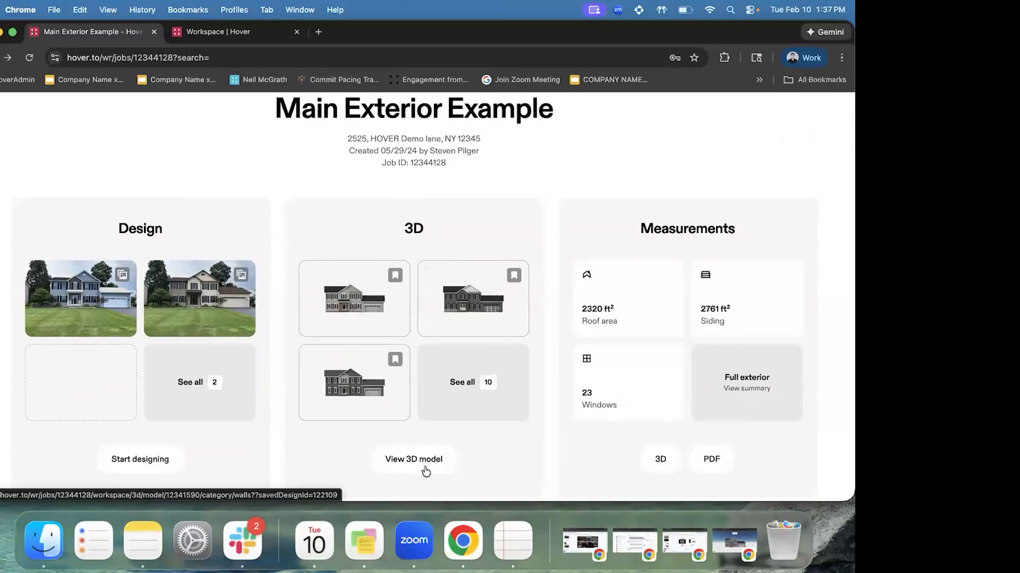
scroll(763, 247, down, 5)
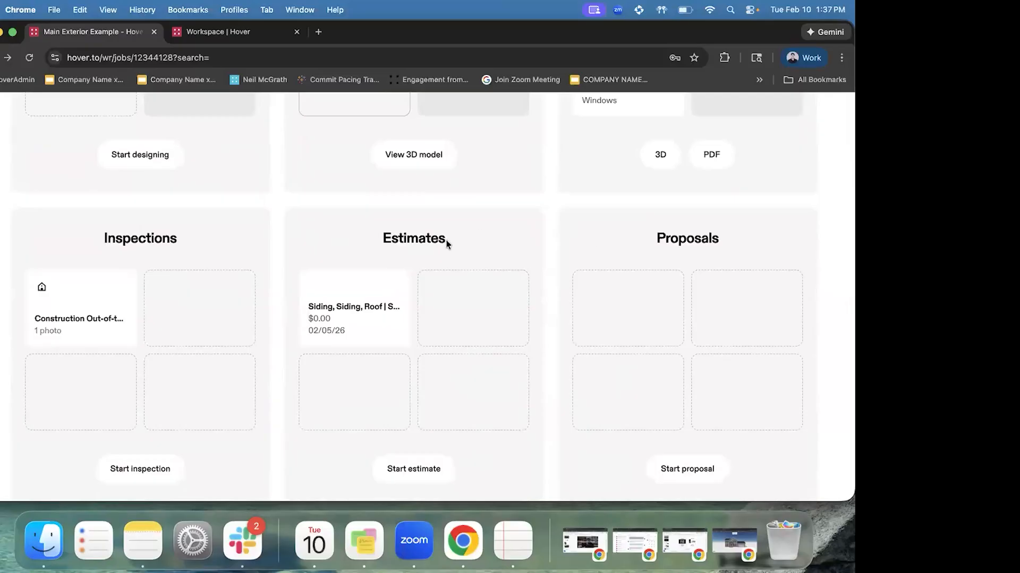
scroll(538, 395, up, 5)
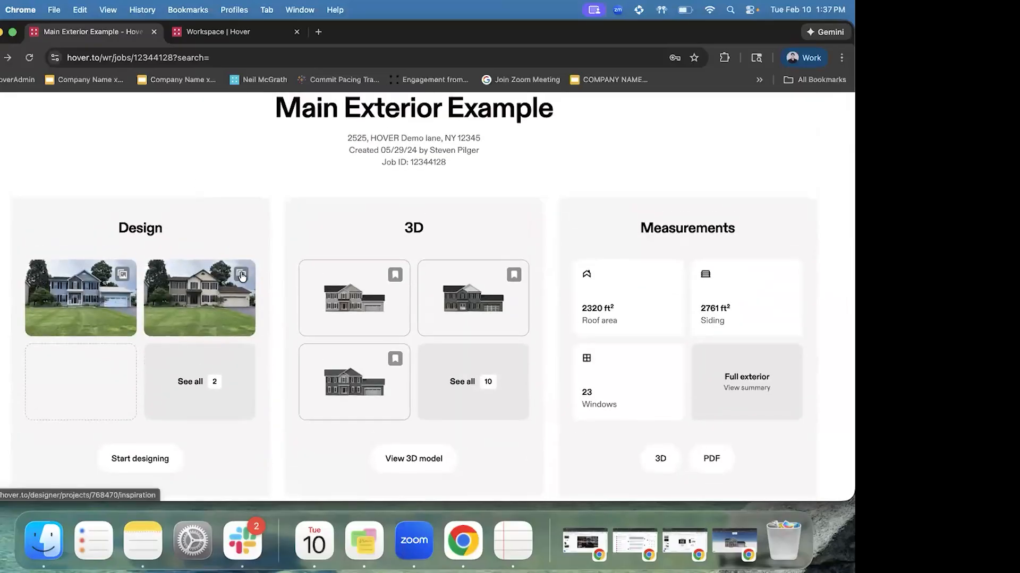
scroll(242, 276, up, 1)
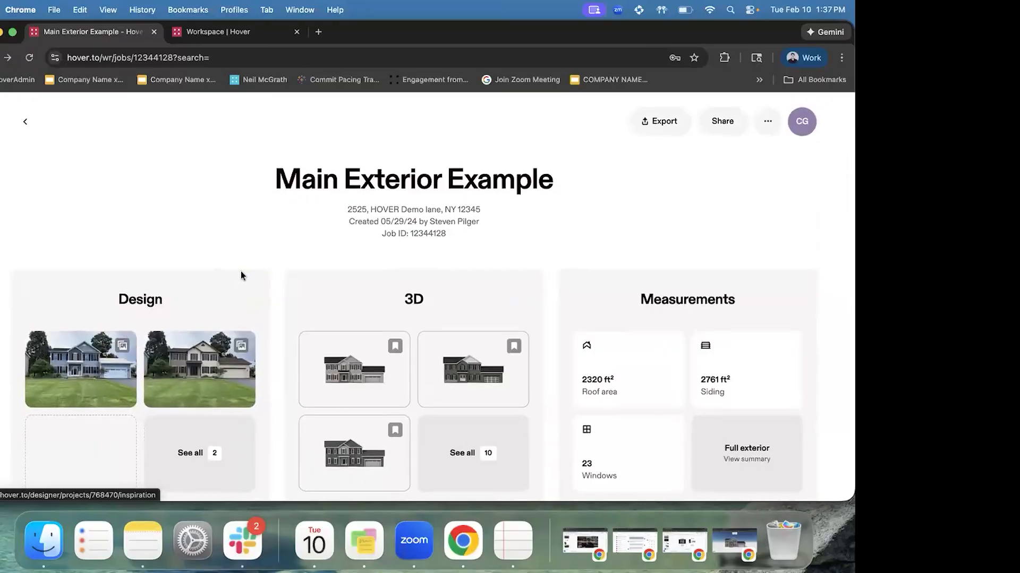
click(224, 37)
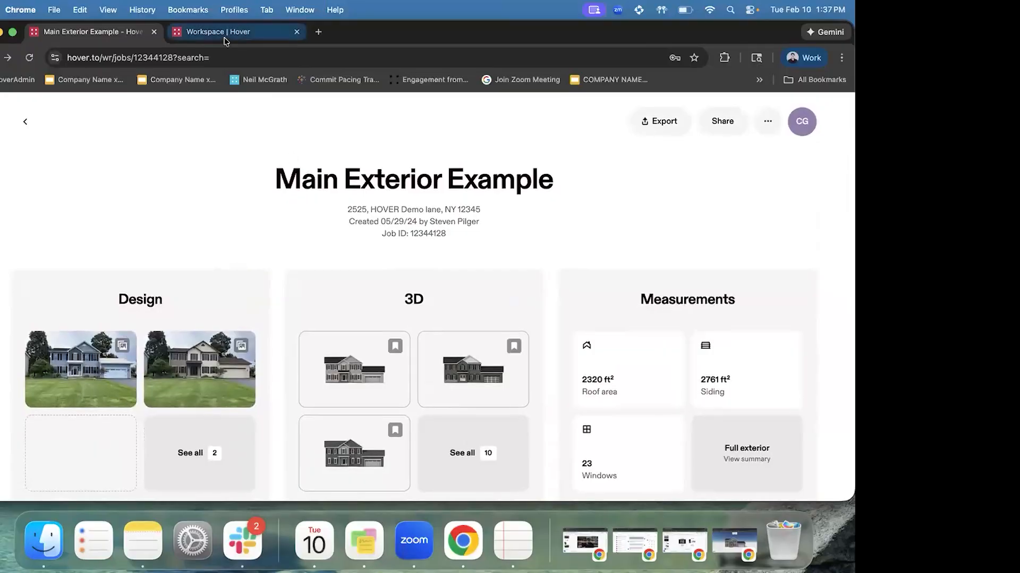
drag(464, 341, 460, 340)
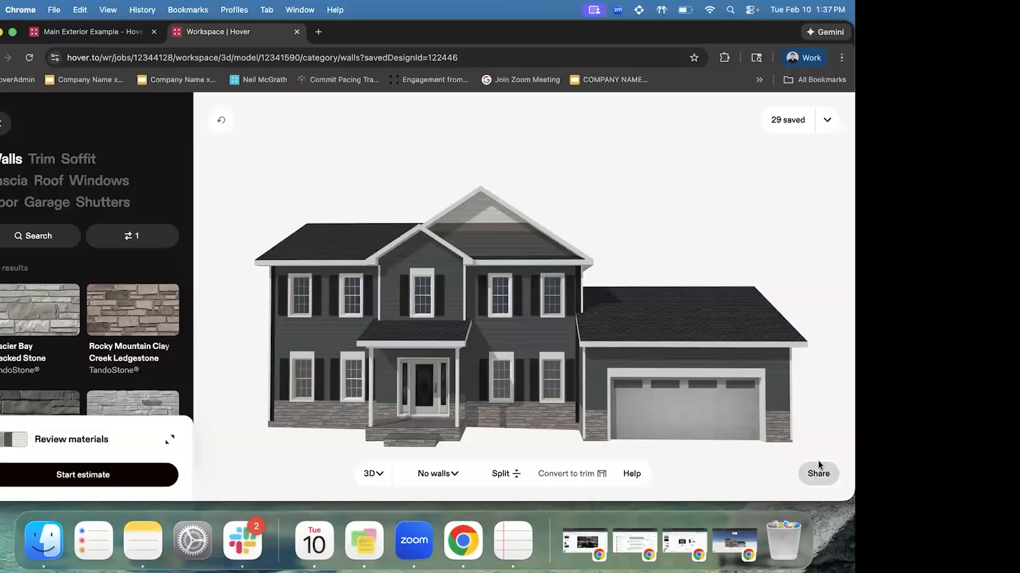
click(318, 31)
key(super+v)
key(Return)
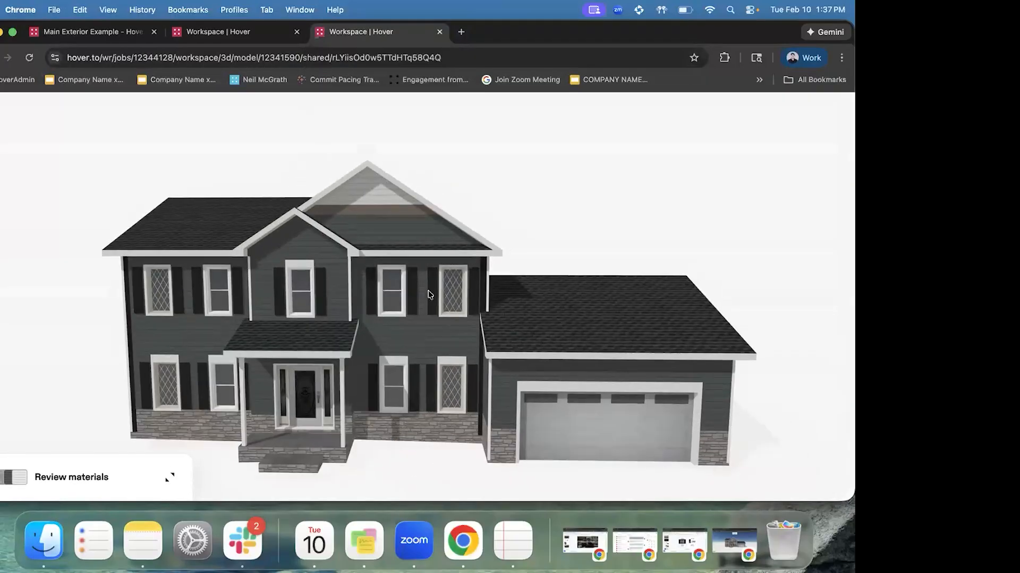
drag(428, 291, 477, 288)
drag(374, 324, 335, 318)
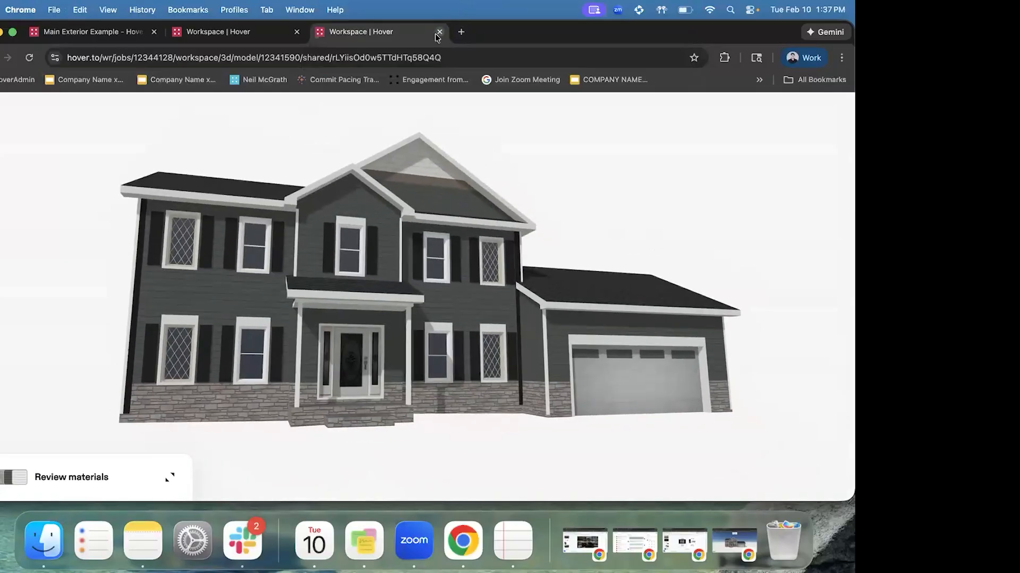
click(439, 32)
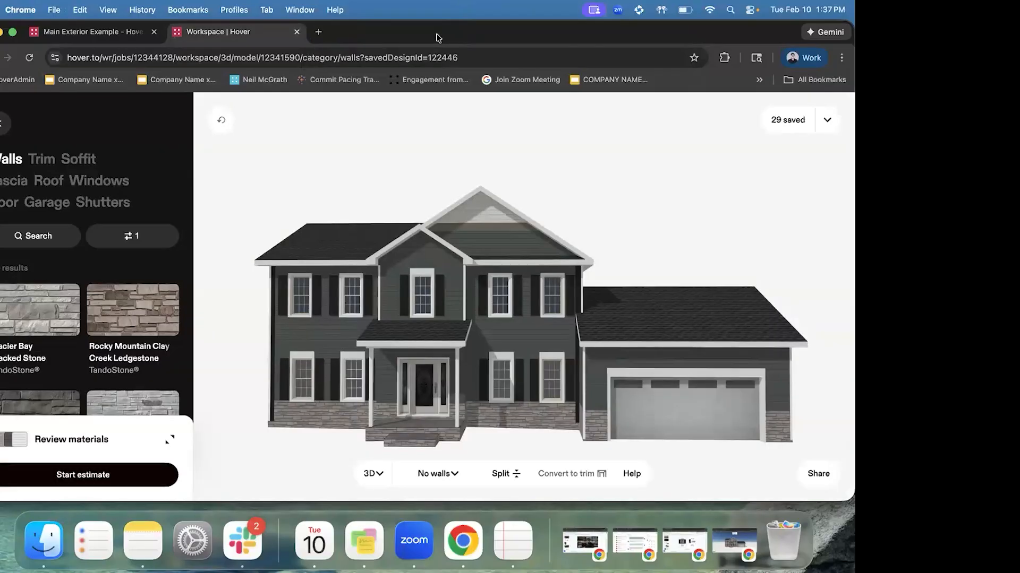
click(85, 32)
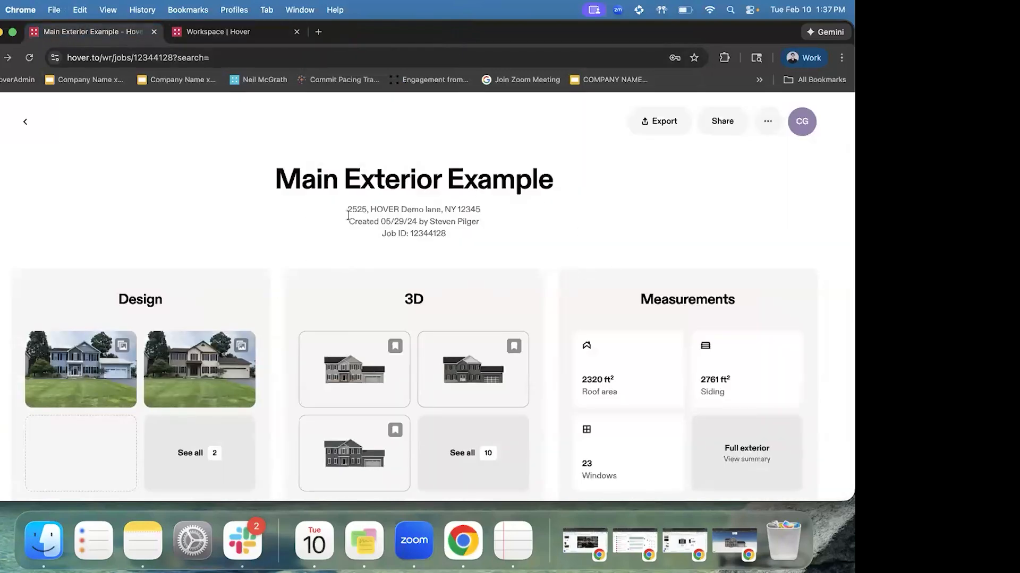
Open and dismiss the Share this project dialog, then return to the Workspace | Hover 3D design
click(718, 126)
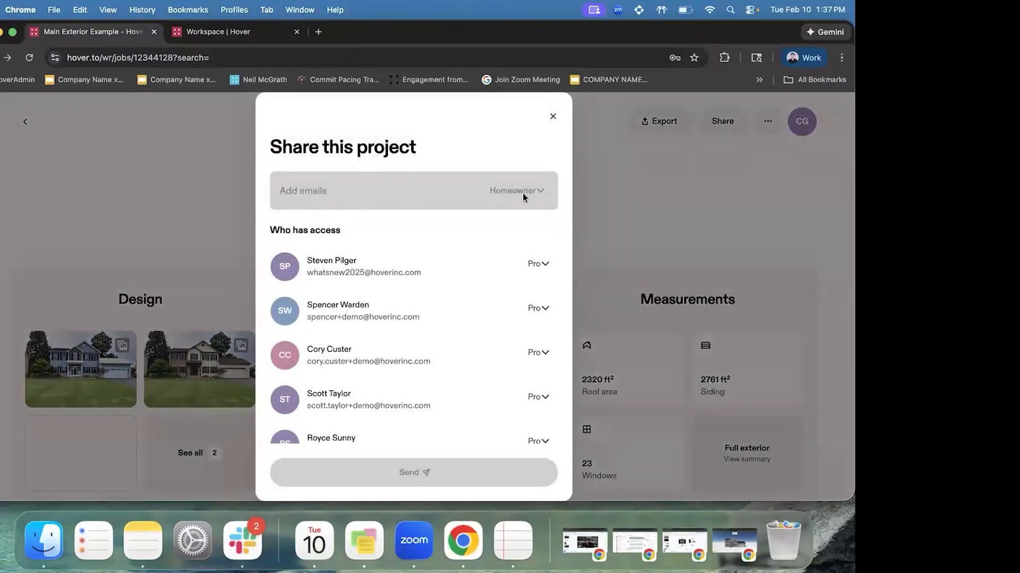
click(554, 117)
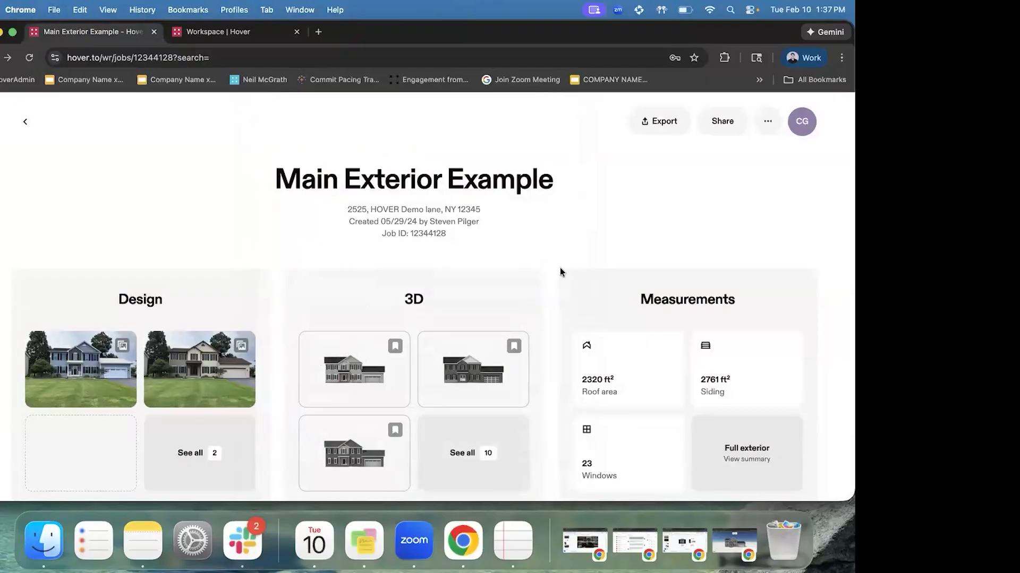
click(252, 35)
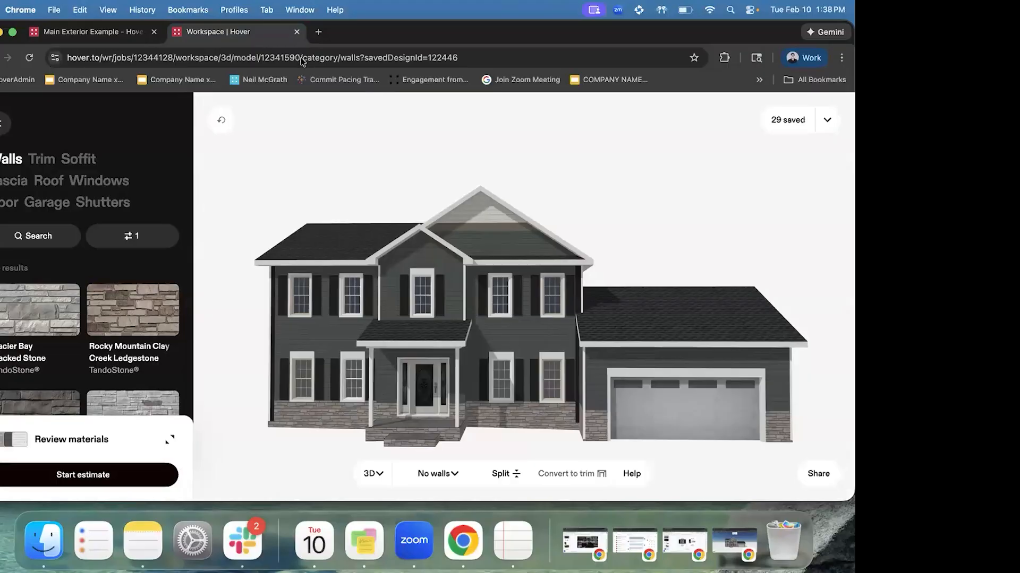
Try selecting the stone base walls and roof-edge fascia, orbiting to a slightly angled view
click(321, 415)
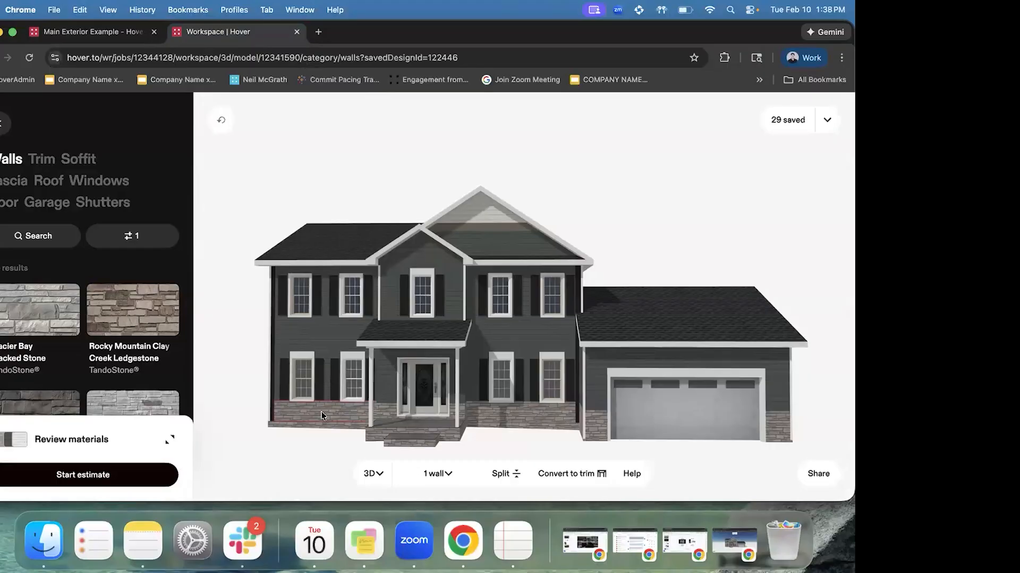
click(509, 417)
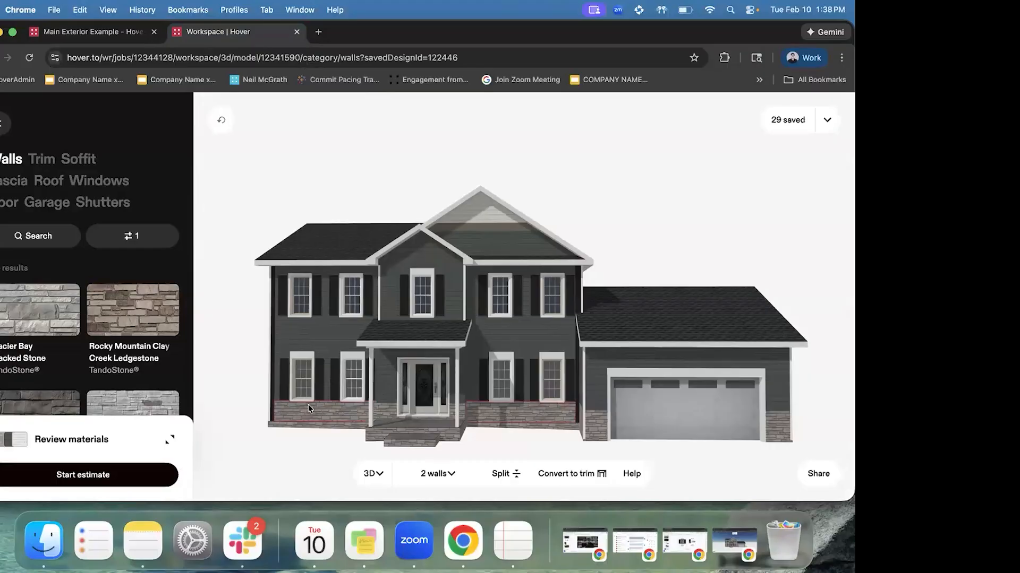
click(378, 414)
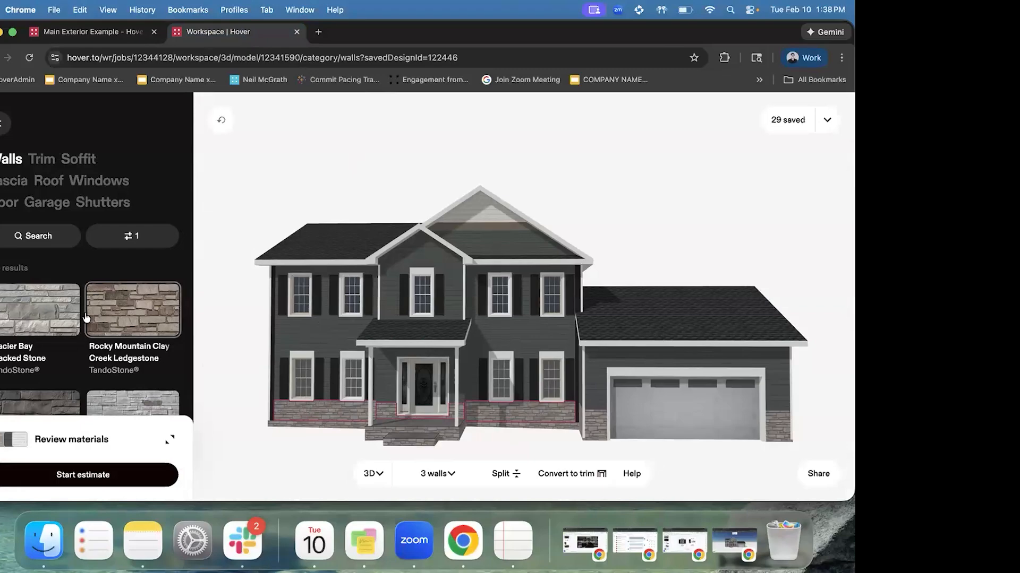
click(322, 408)
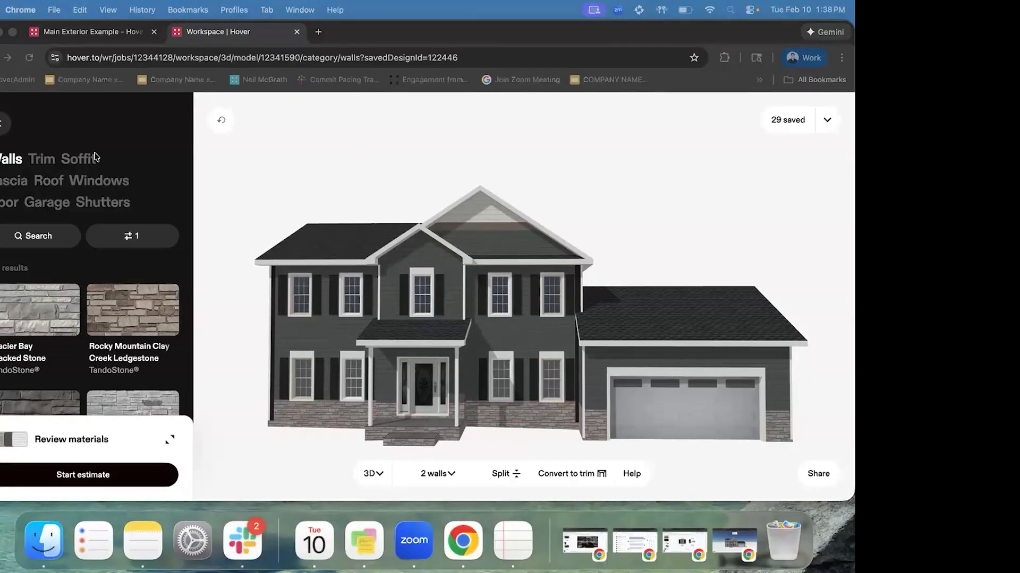
click(141, 240)
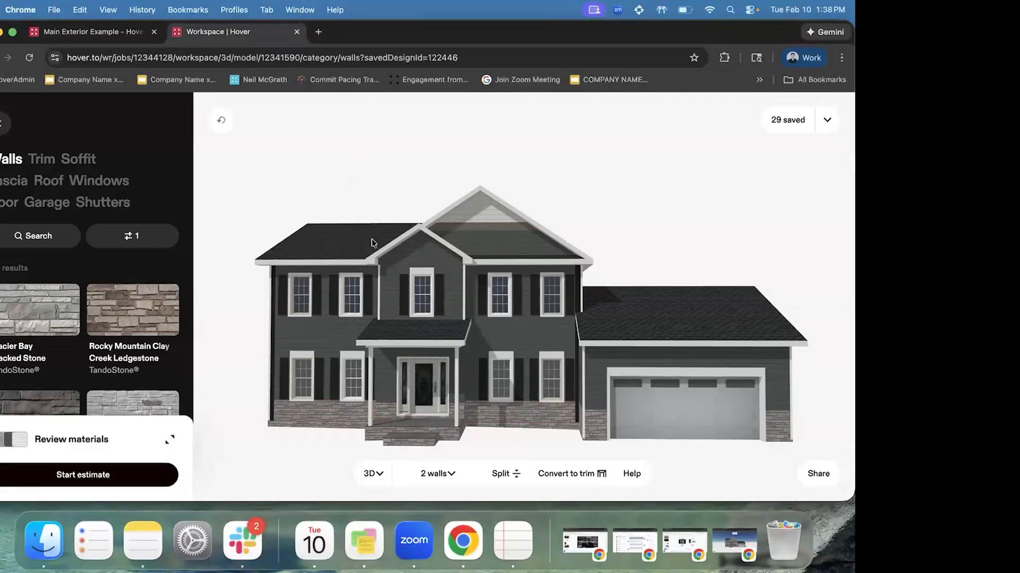
click(374, 262)
drag(415, 260, 467, 245)
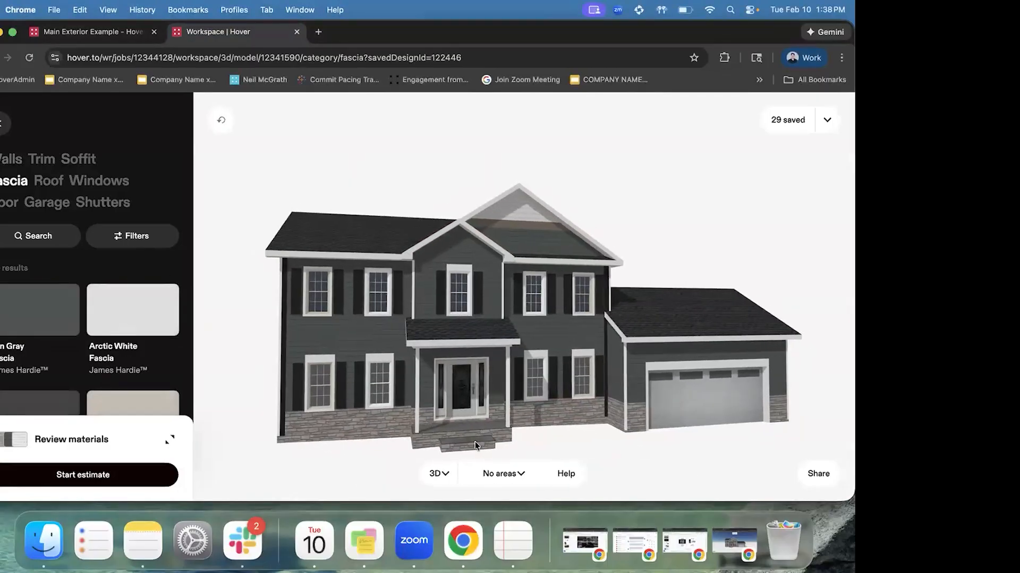
Switch back to wall materials and select all 77 walls from the wall groups list
click(445, 475)
click(653, 179)
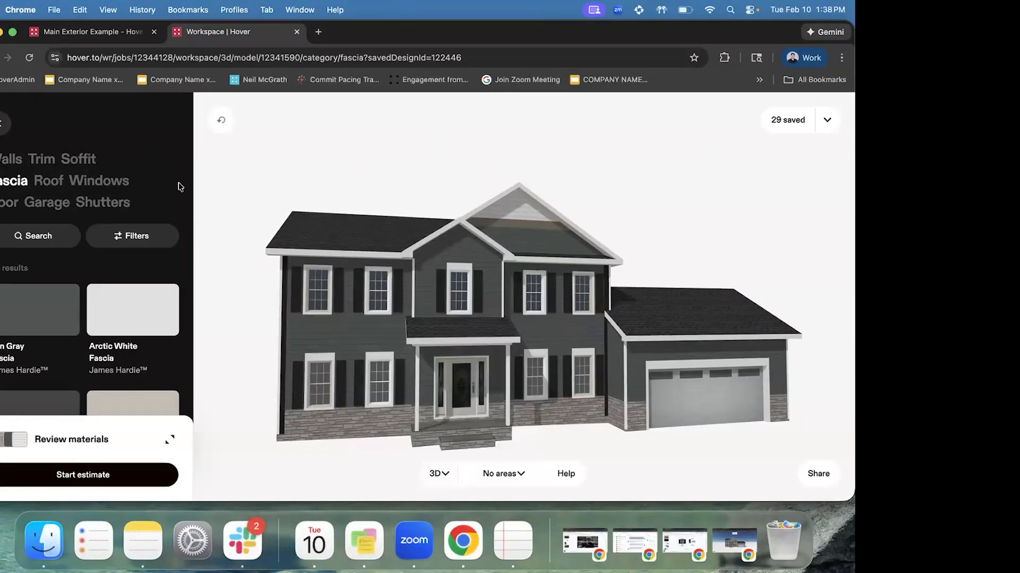
click(11, 159)
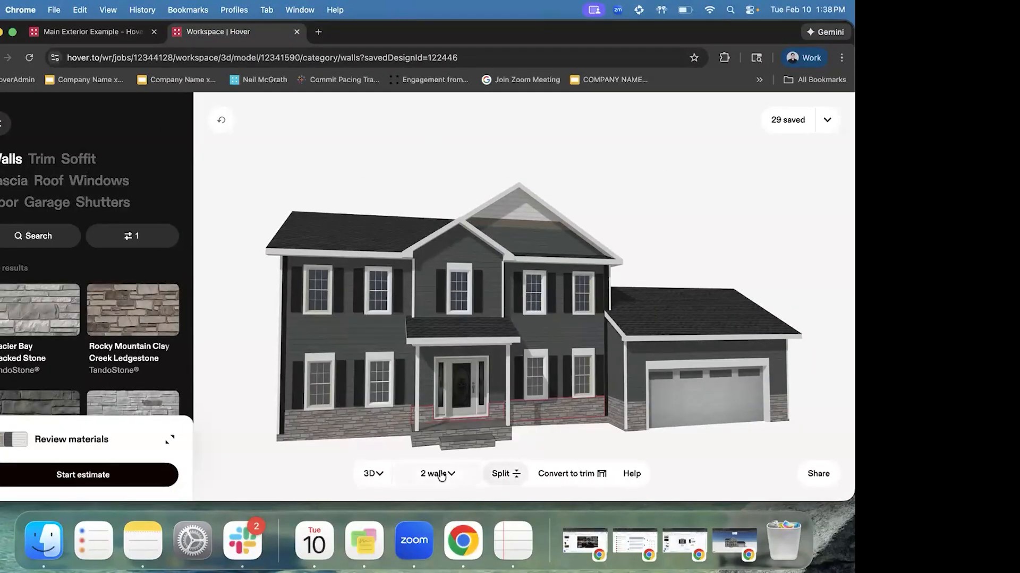
click(440, 474)
click(524, 267)
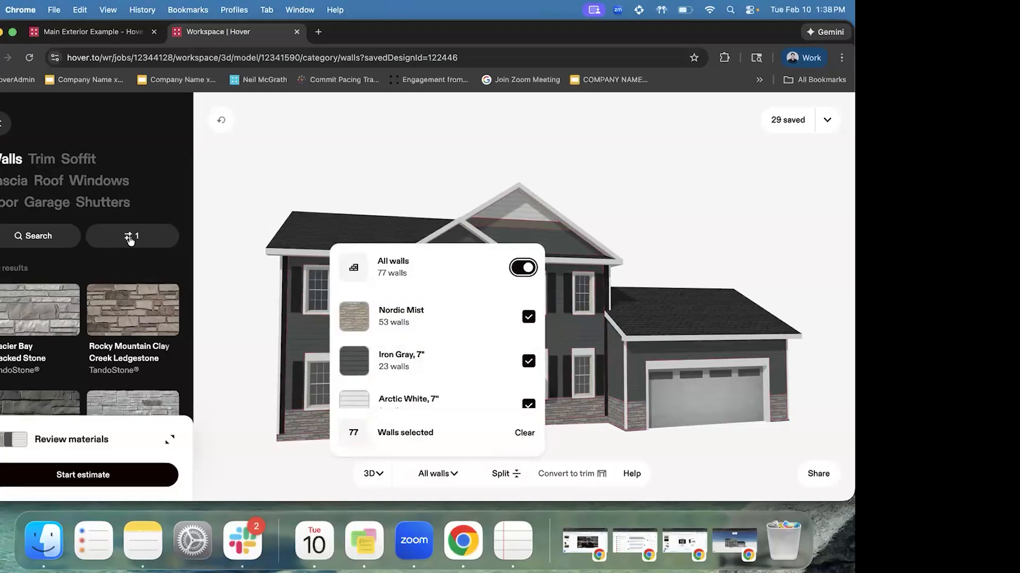
click(130, 236)
Filter the wall materials to Stucco instead of Stone
scroll(123, 262, down, 2)
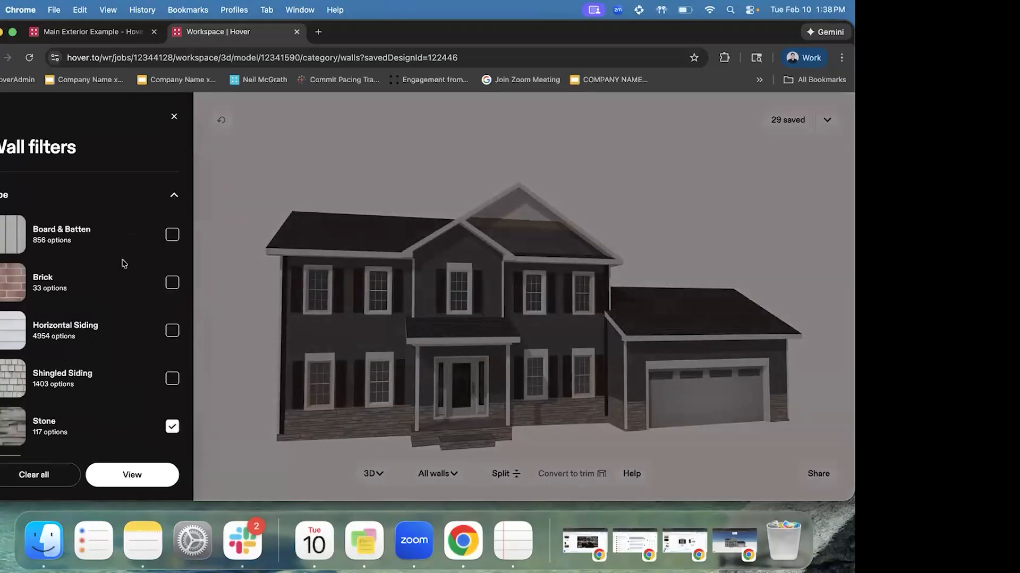
click(172, 395)
click(172, 346)
click(148, 474)
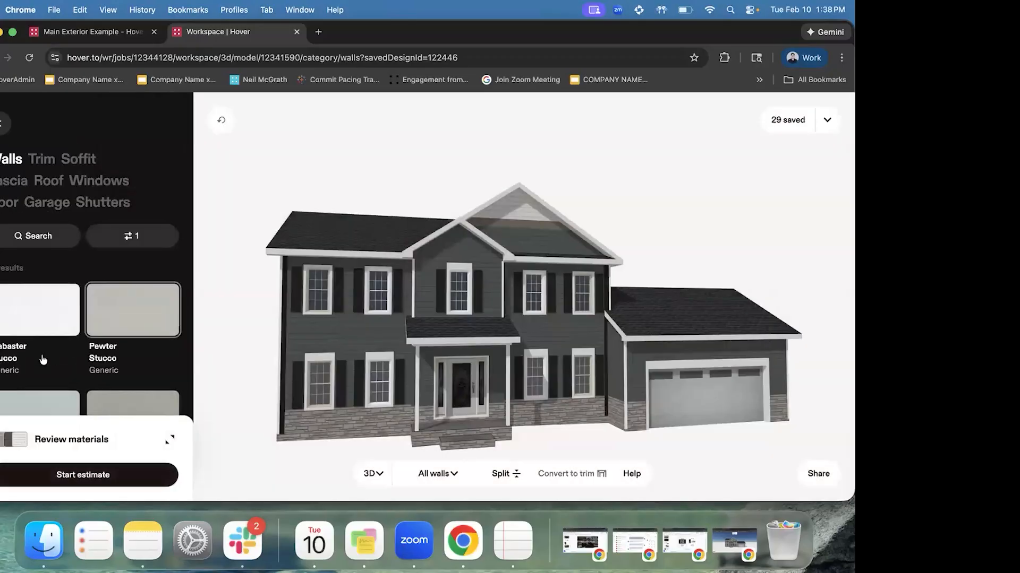
Try Pewter and Coastal Mist Stucco on all walls, settling on Sand Stucco
scroll(65, 323, down, 1)
scroll(75, 318, up, 1)
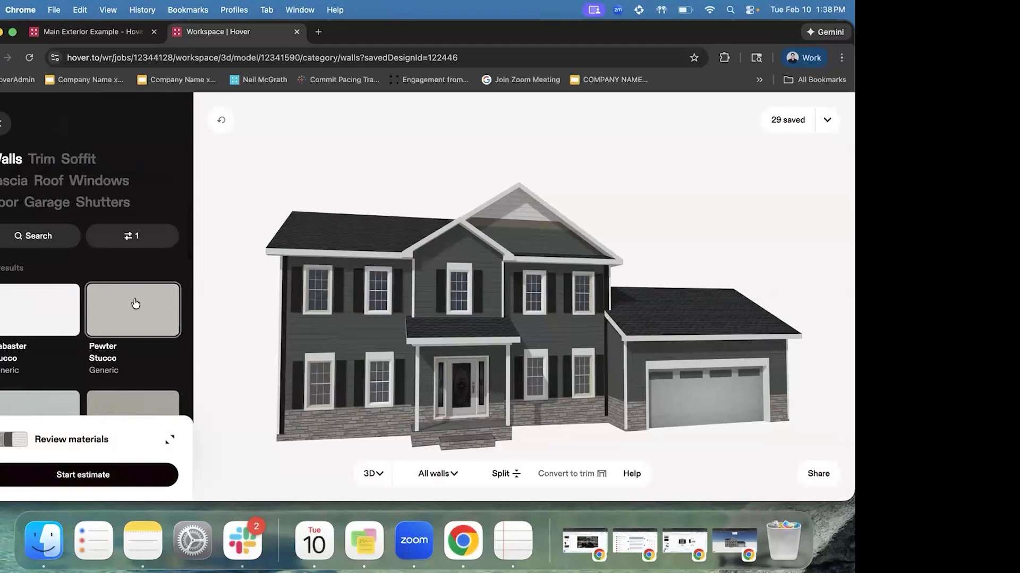
click(134, 304)
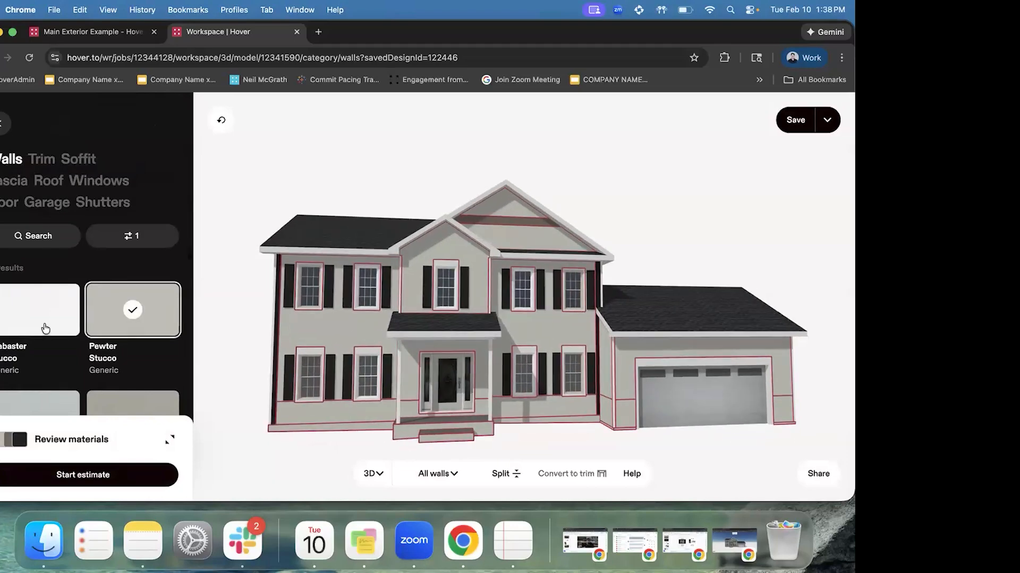
scroll(47, 301, down, 3)
click(47, 302)
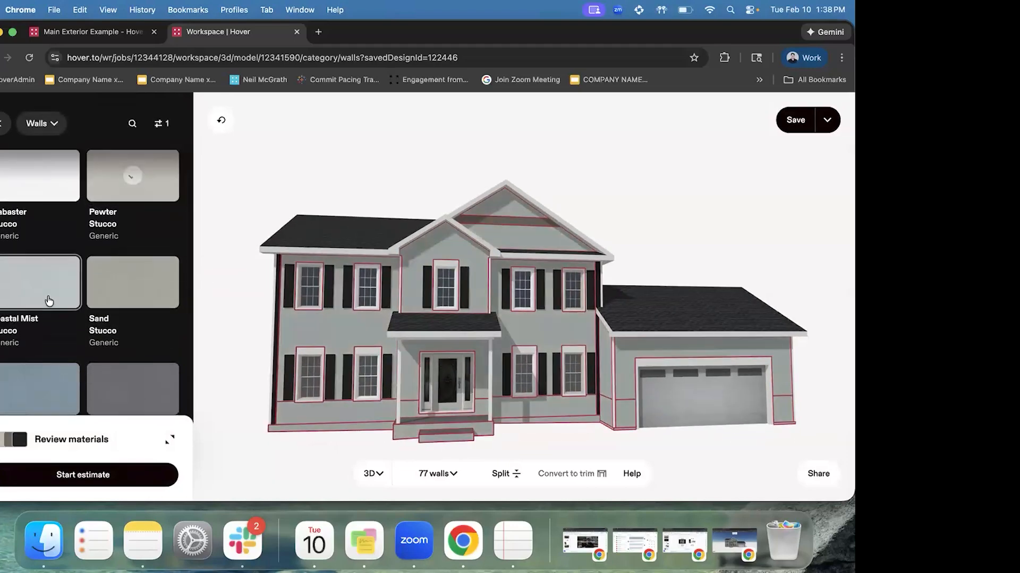
click(150, 301)
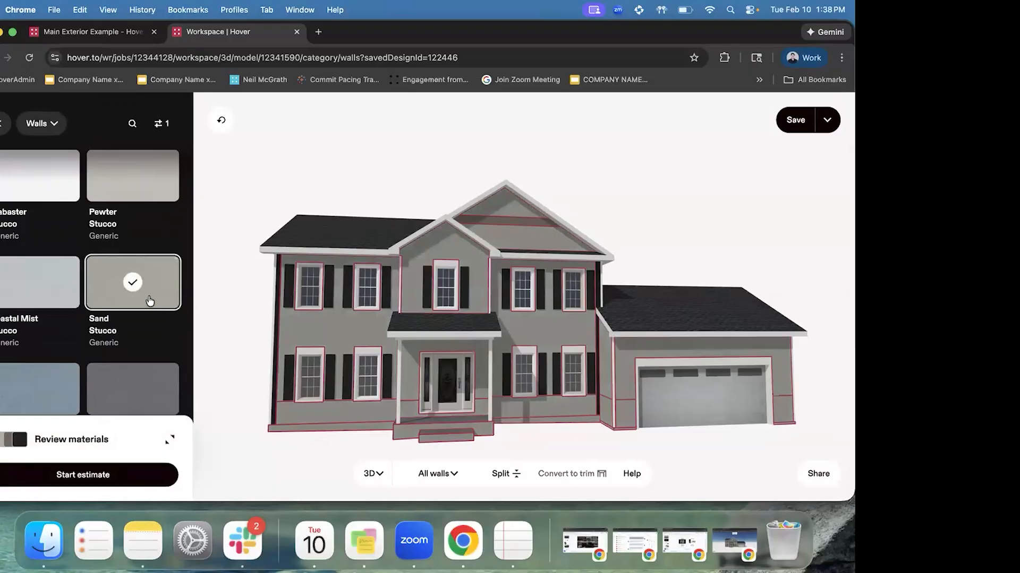
scroll(117, 242, up, 5)
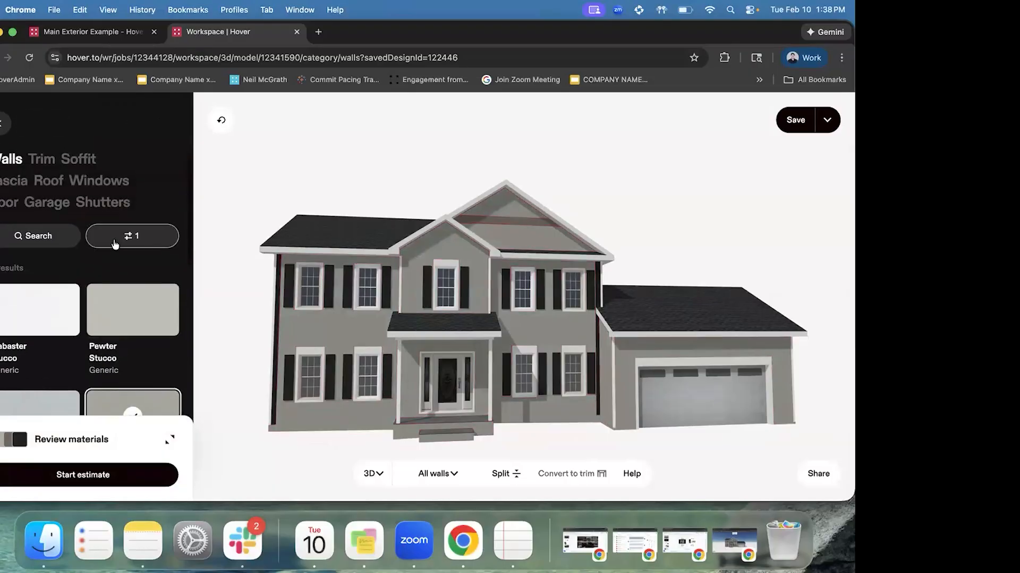
Review the Color, Brand and Product line options in the wall material filters
click(114, 238)
click(42, 278)
scroll(121, 300, down, 3)
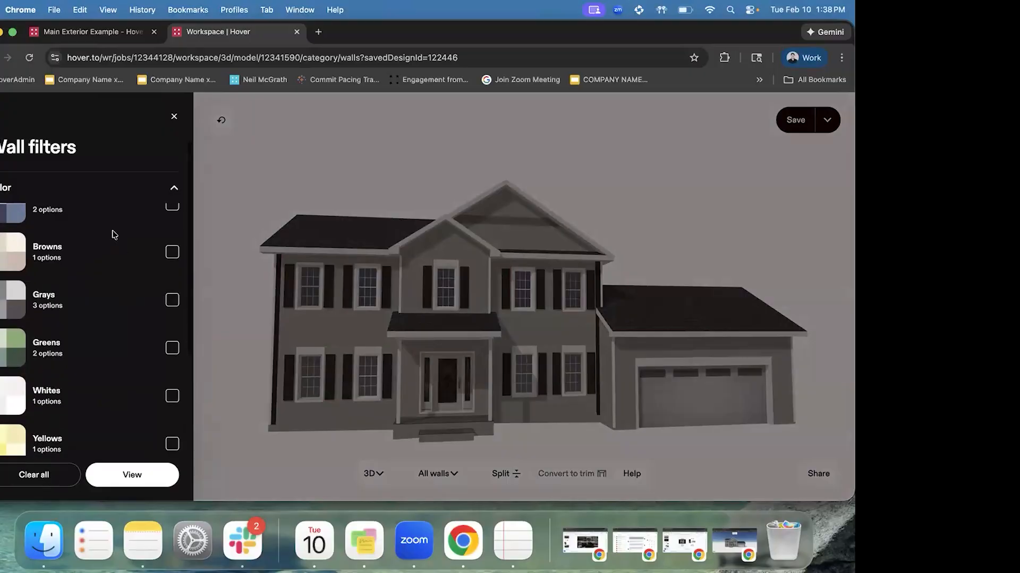
scroll(108, 325, up, 2)
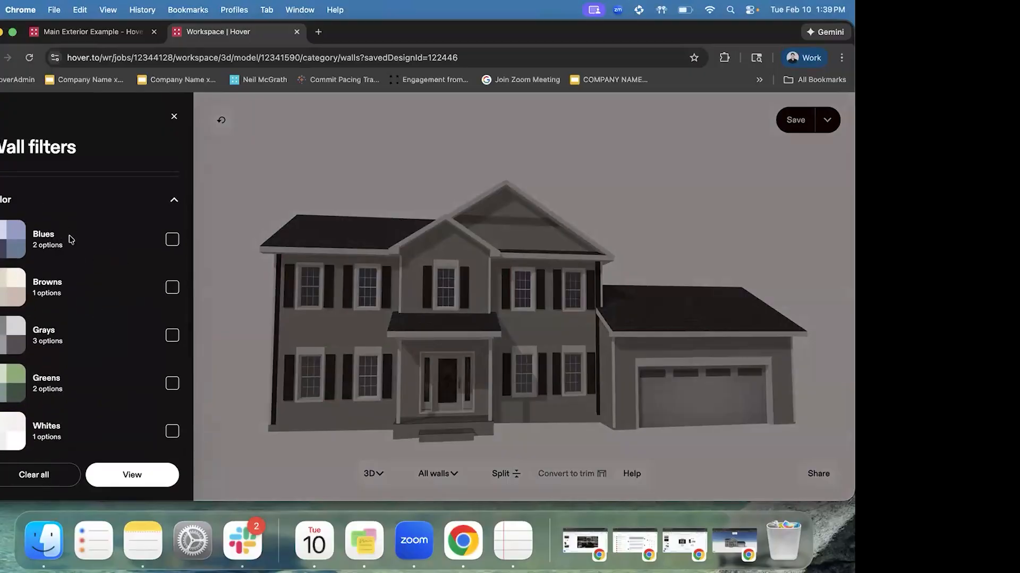
scroll(77, 234, up, 1)
click(74, 206)
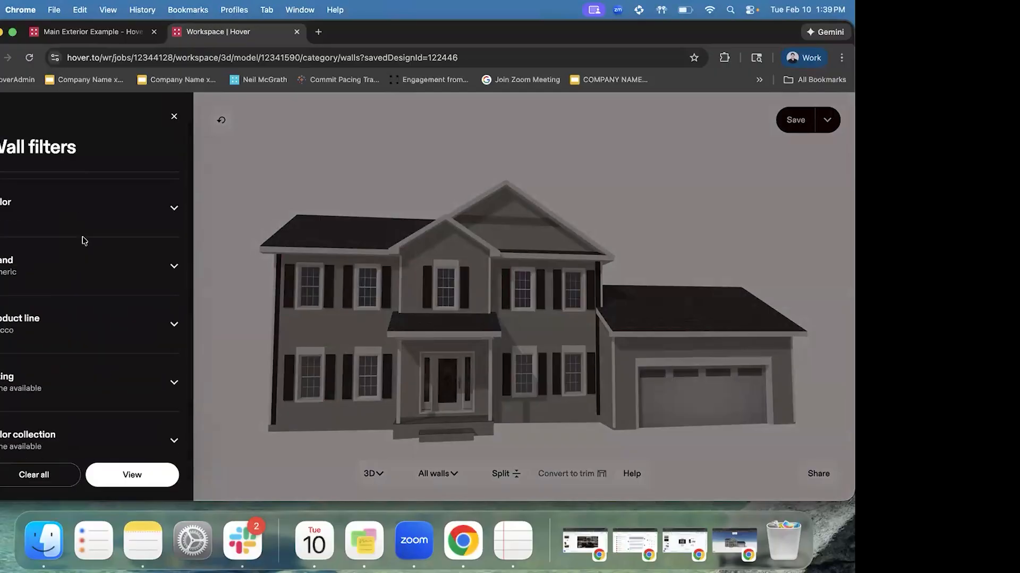
click(82, 239)
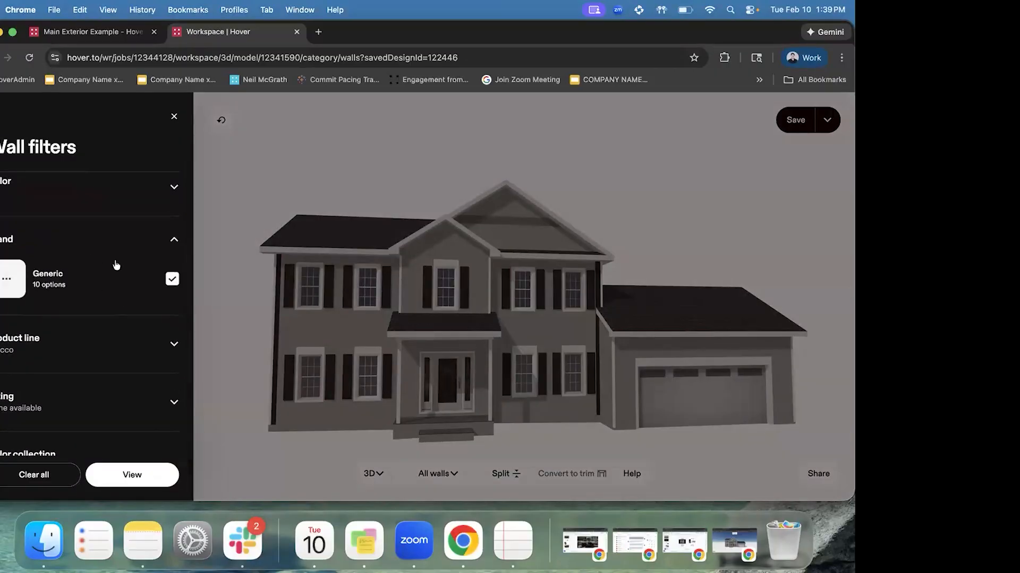
click(93, 236)
click(75, 298)
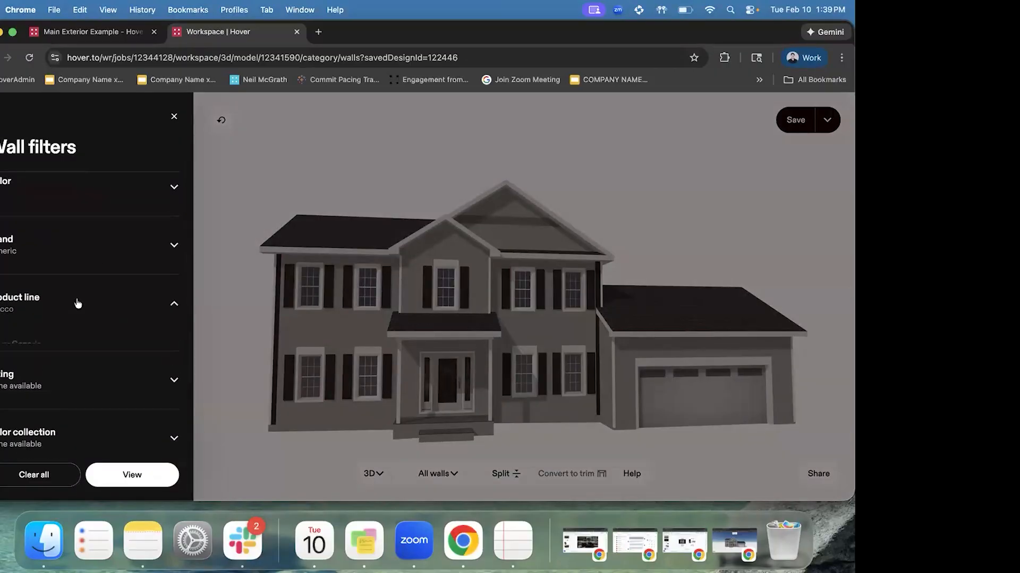
click(70, 267)
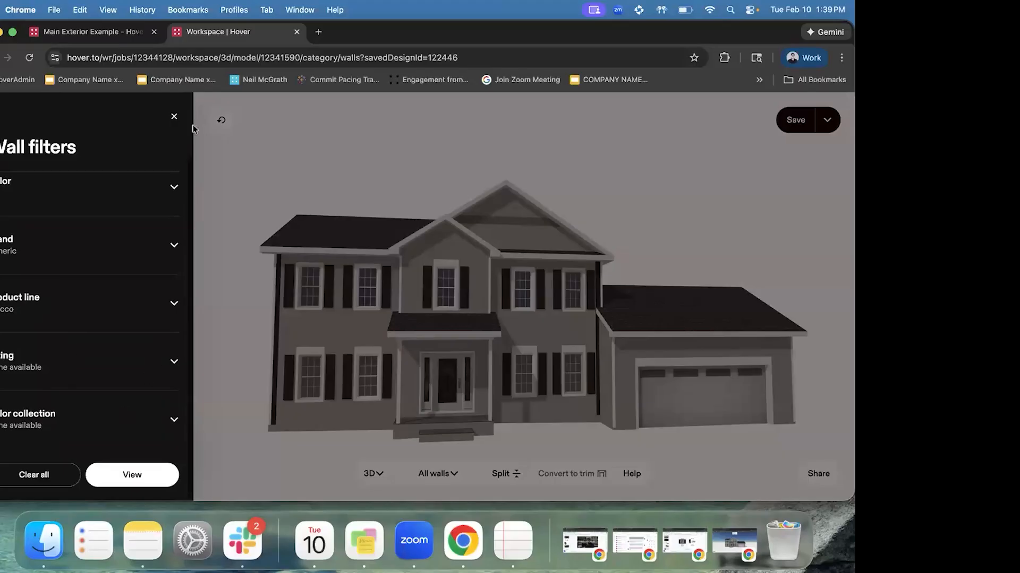
Apply Coastal Mist Stucco to the walls
click(173, 117)
scroll(79, 360, down, 3)
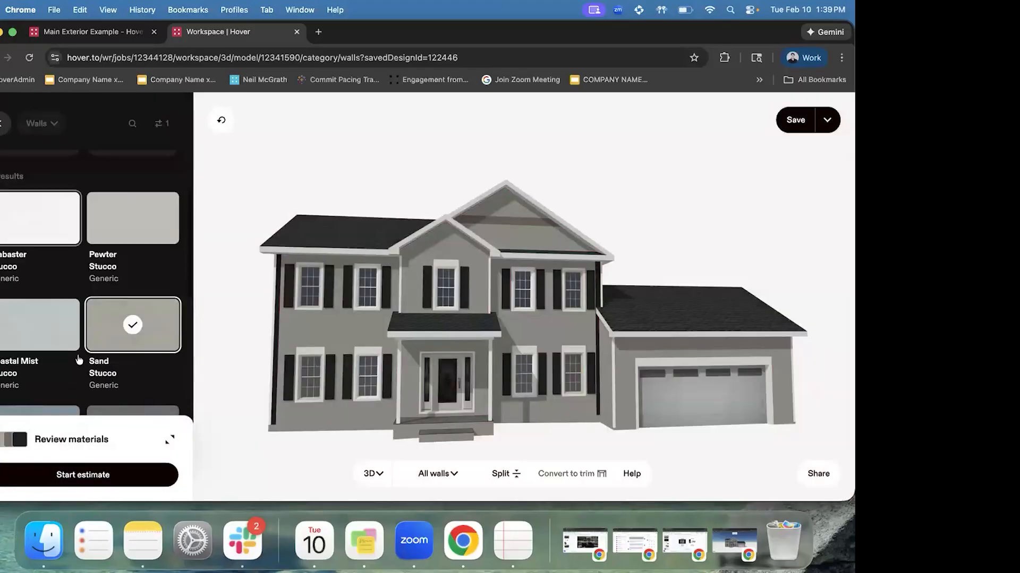
click(54, 300)
Paint the walls Steel Blue Stucco, orbit the model, and select the centre gable wall
scroll(54, 300, down, 2)
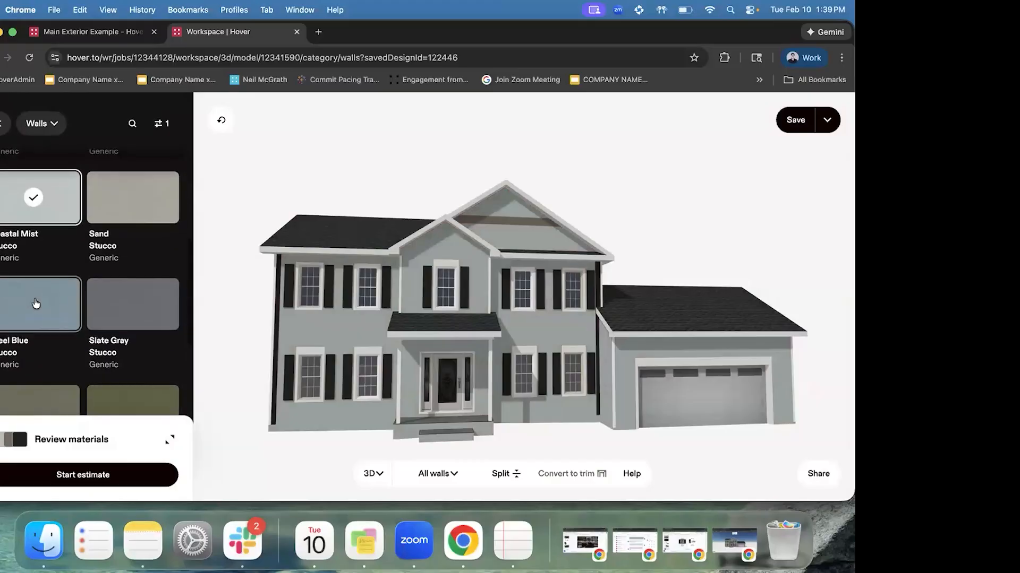
click(54, 303)
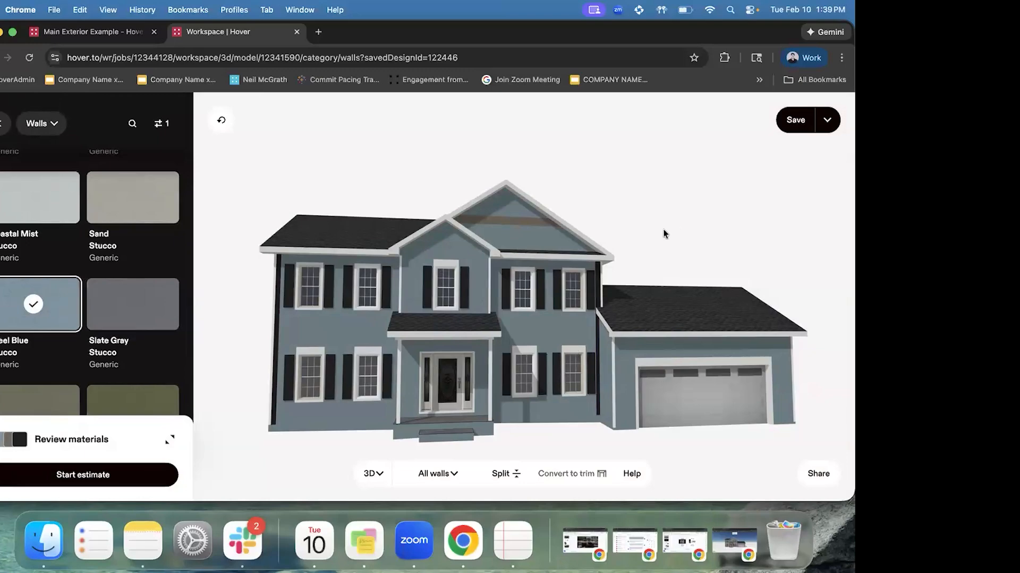
drag(484, 322, 658, 242)
click(478, 322)
drag(442, 323, 451, 331)
mouse_move(380, 305)
mouse_down()
mouse_move(549, 297)
mouse_move(371, 310)
mouse_up()
click(436, 260)
scroll(81, 287, up, 5)
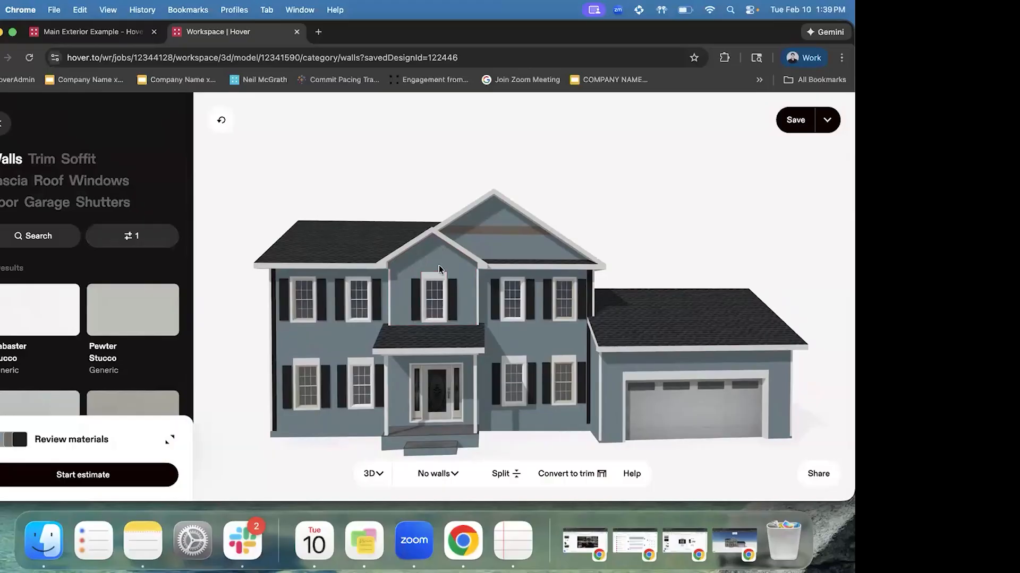
Select the centre gable wall and filter wall materials to the Shingled Siding type
click(431, 256)
click(144, 232)
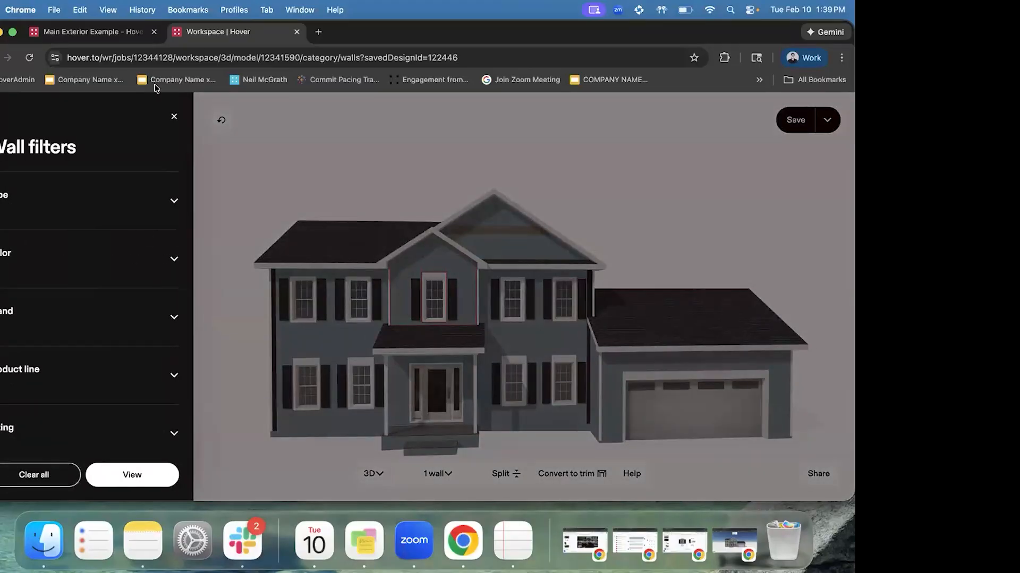
click(74, 219)
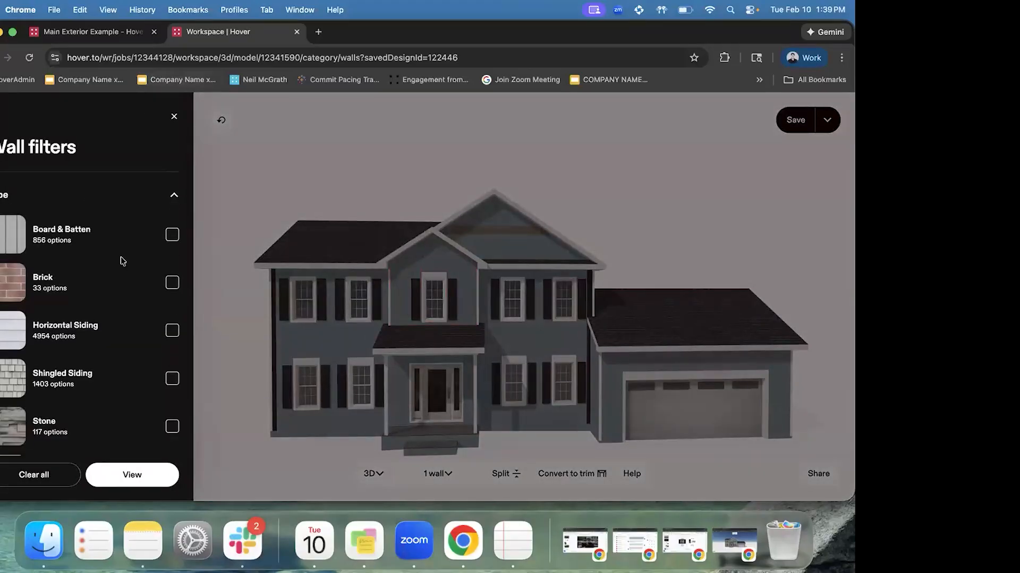
scroll(121, 302, down, 3)
click(120, 301)
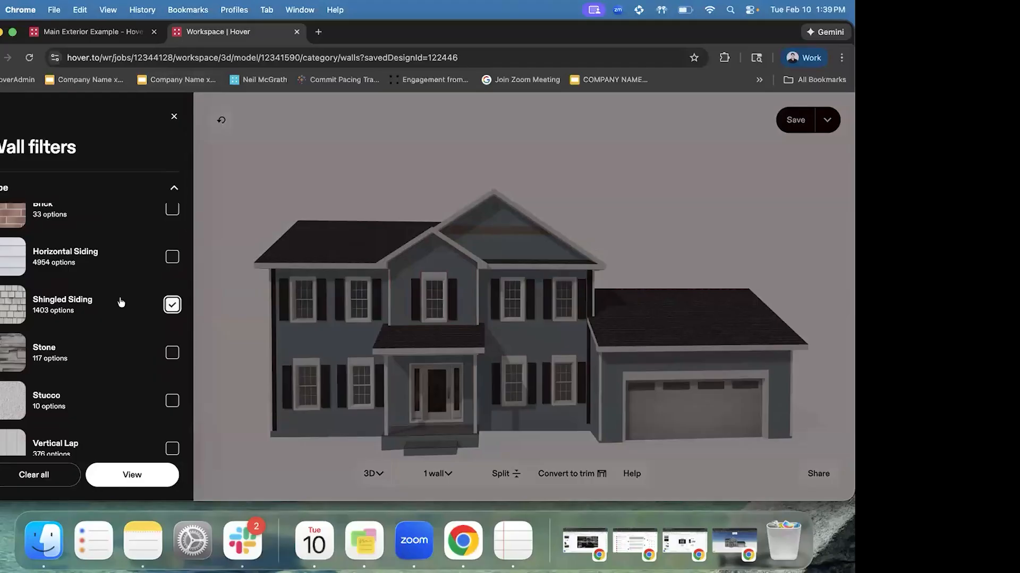
Add the James Hardie brand filter and show the matching materials
scroll(118, 298, down, 2)
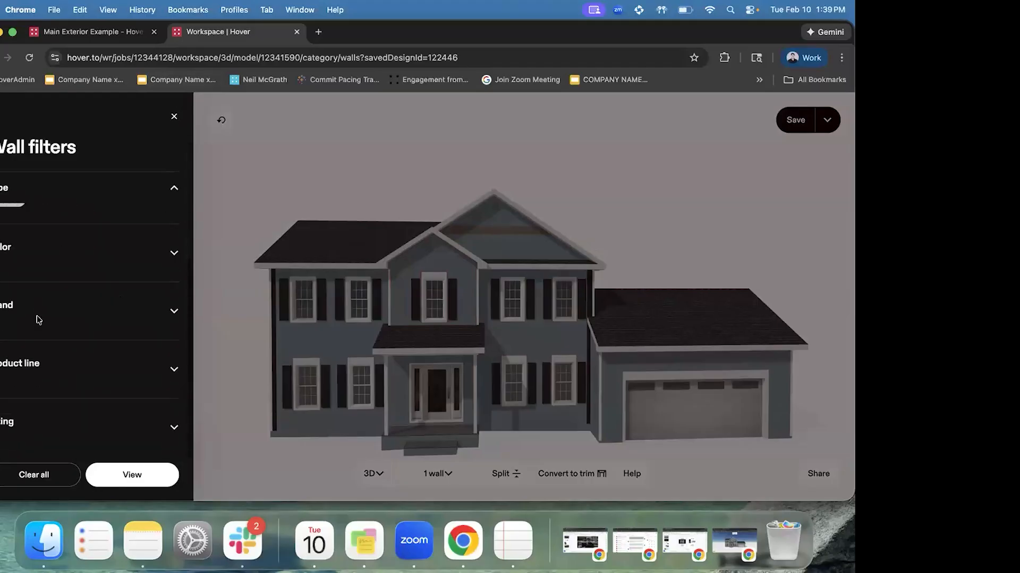
click(38, 319)
scroll(105, 325, down, 2)
scroll(105, 326, up, 3)
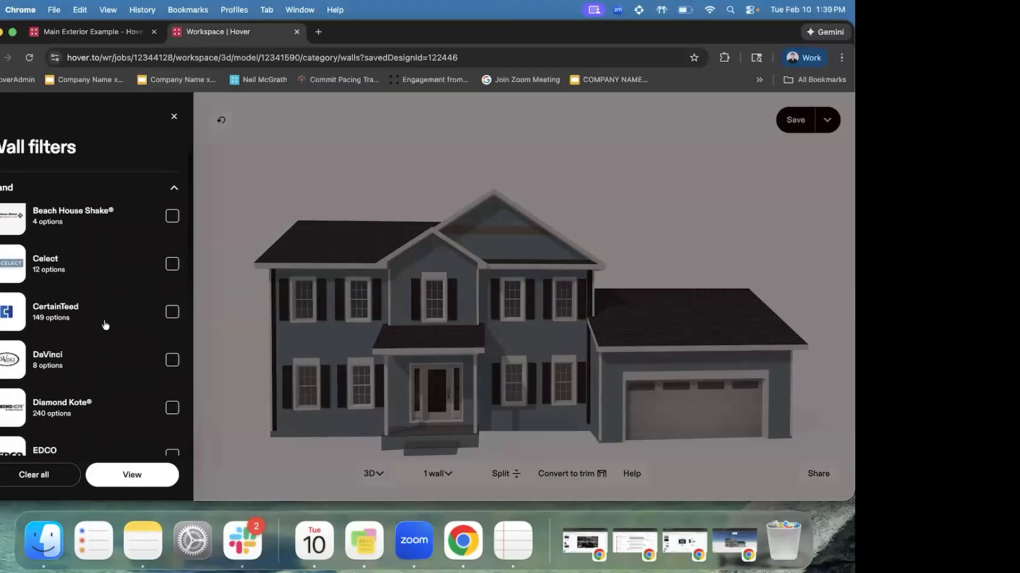
scroll(106, 326, down, 5)
scroll(106, 325, down, 5)
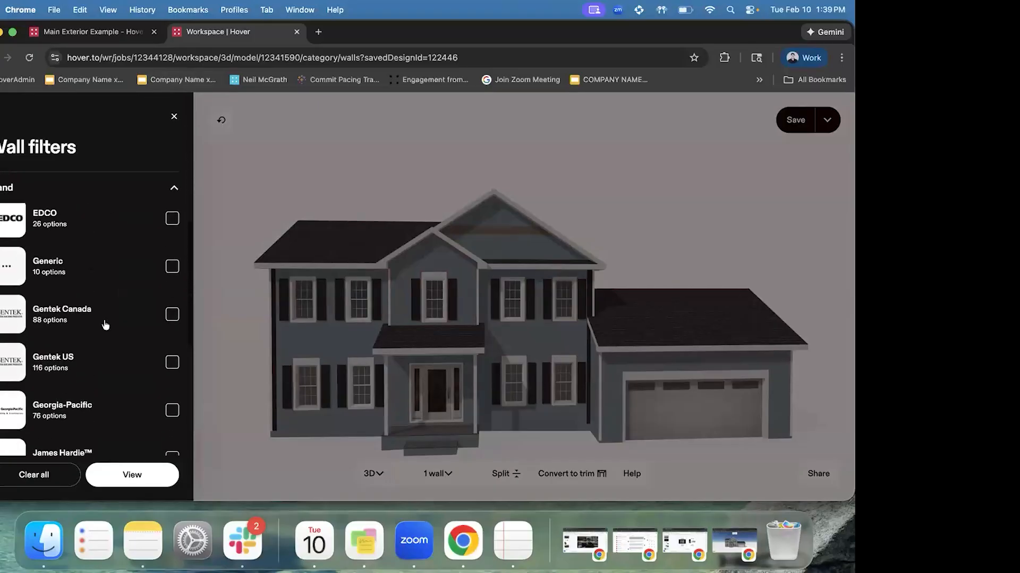
click(127, 348)
click(152, 475)
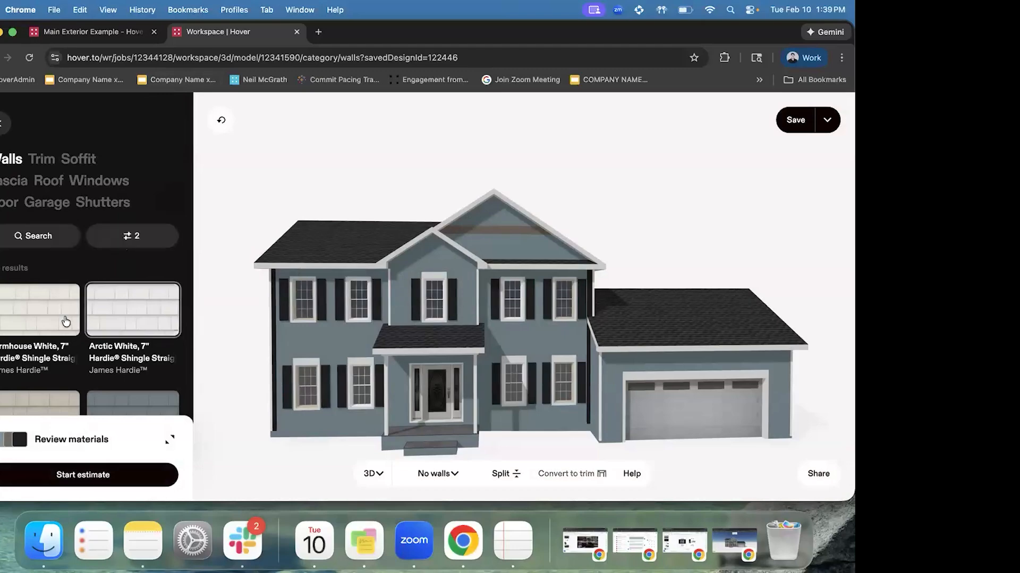
Clad the centre gable wall in Arctic White 7" Hardie Shingle
scroll(76, 349, down, 5)
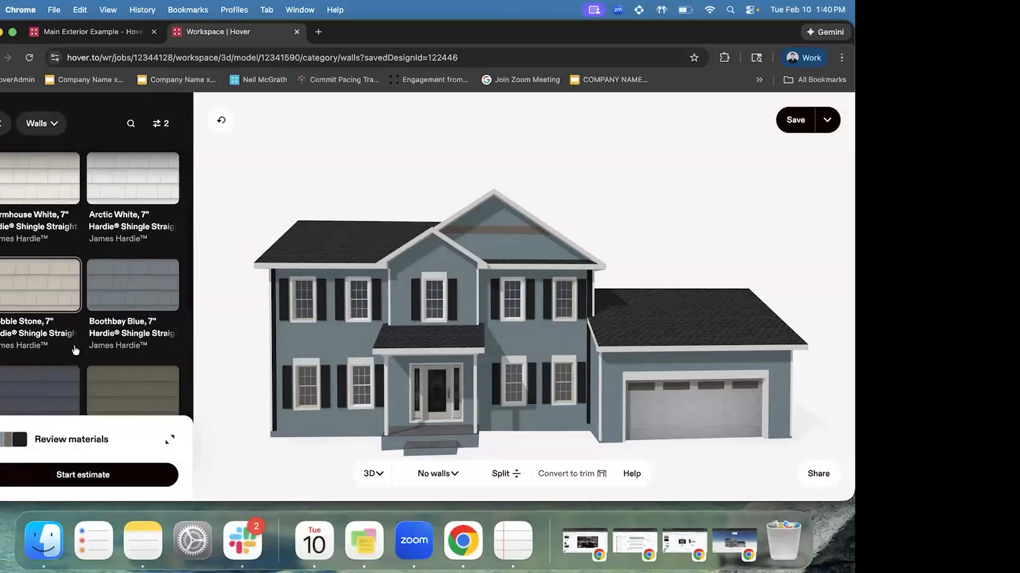
click(439, 256)
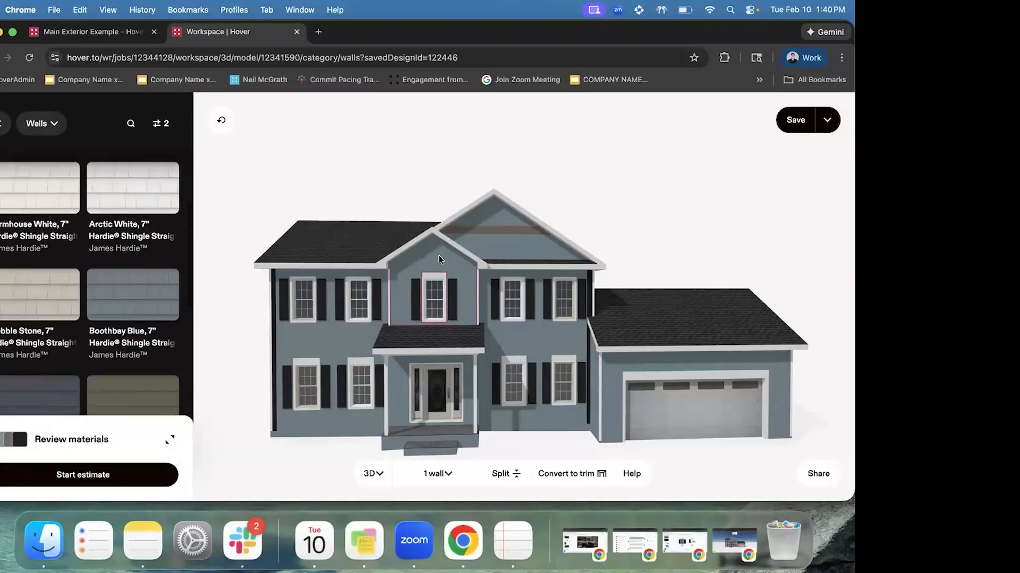
click(142, 184)
scroll(125, 263, down, 4)
scroll(124, 263, up, 5)
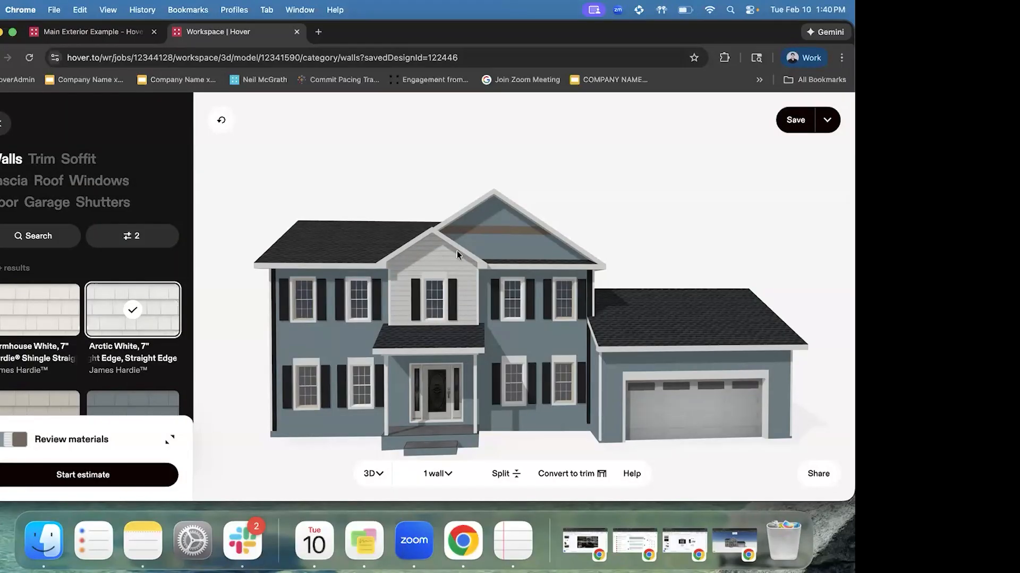
Try adding other walls to the selection, clear it, and go to the Main Exterior Example overview
click(485, 245)
click(504, 243)
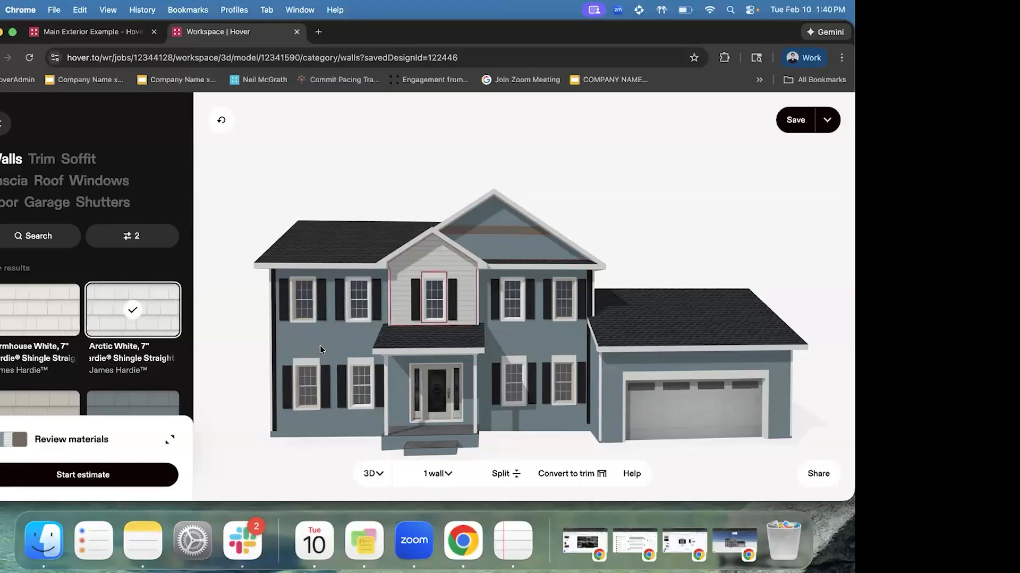
click(319, 346)
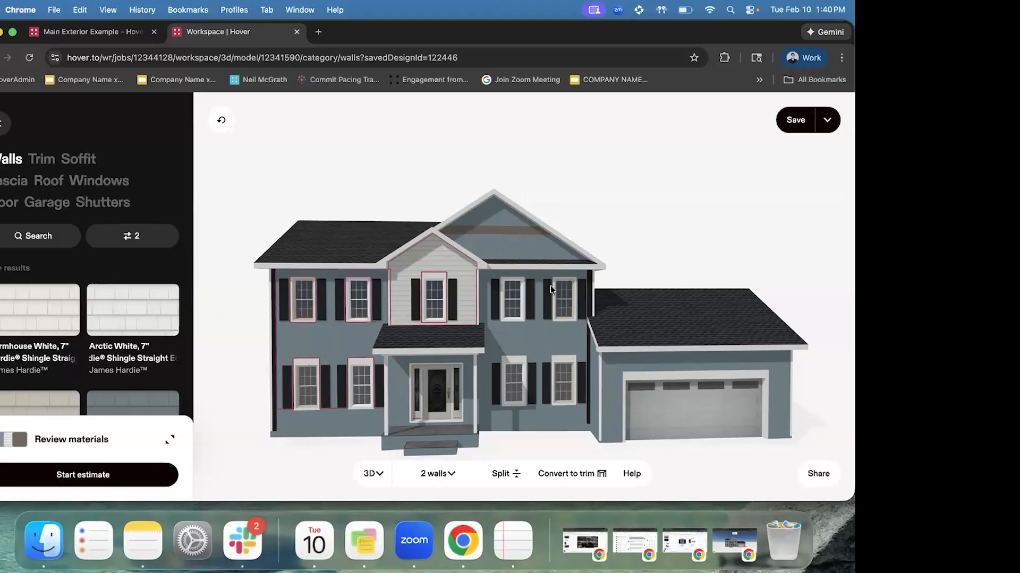
click(654, 242)
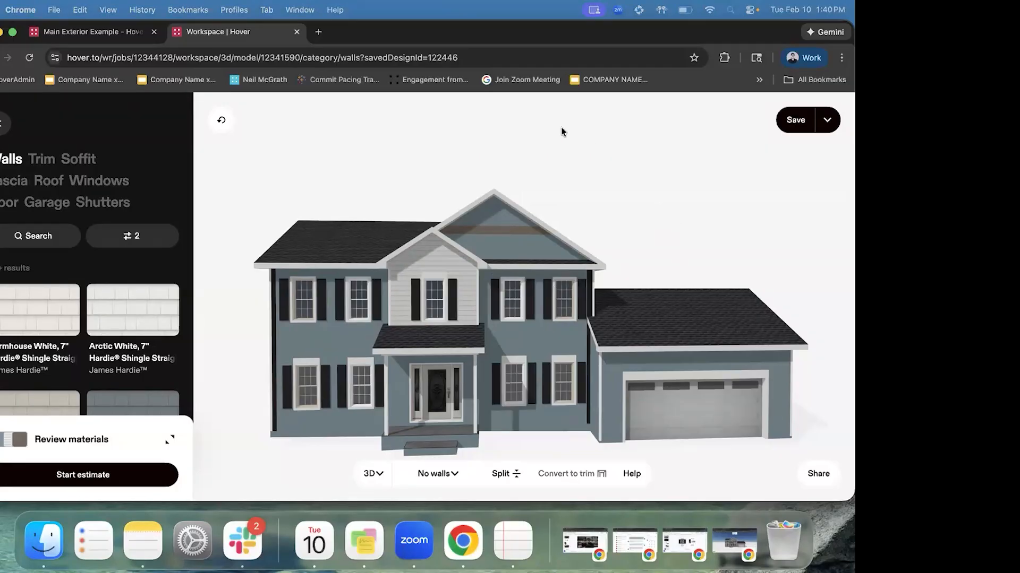
click(100, 35)
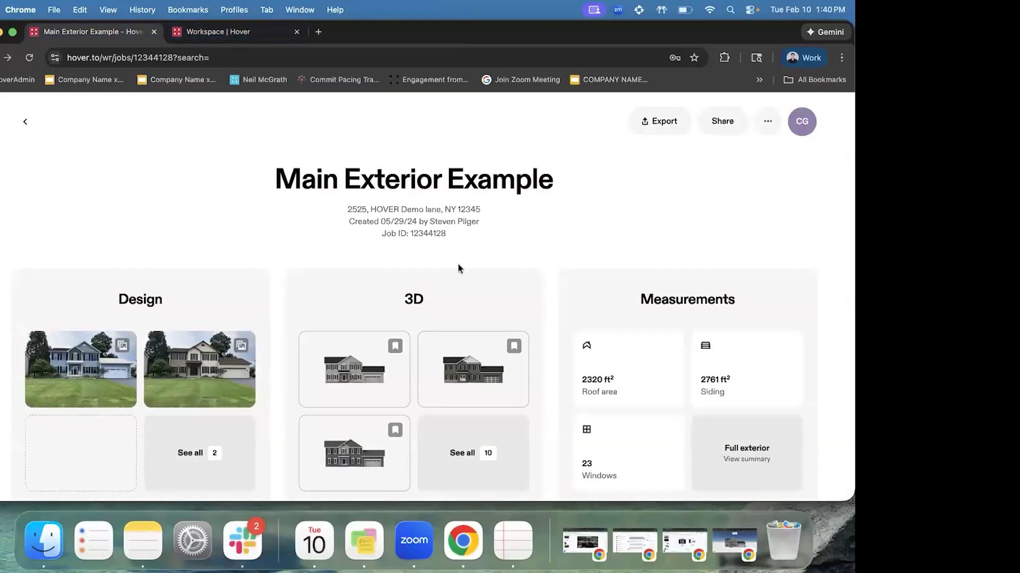
Return to the Workspace | Hover 3D design and expand the list of materials used
click(247, 30)
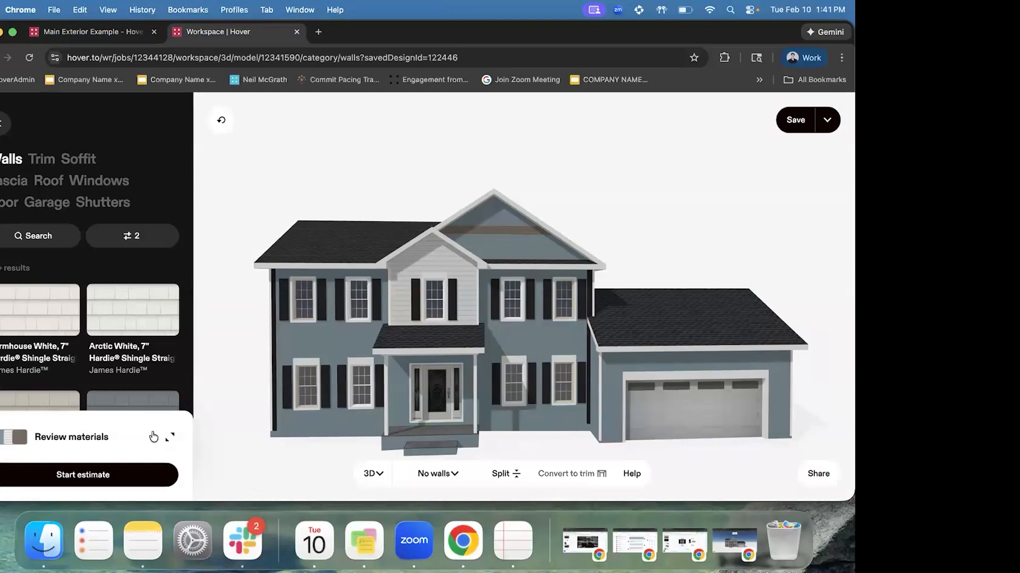
click(153, 437)
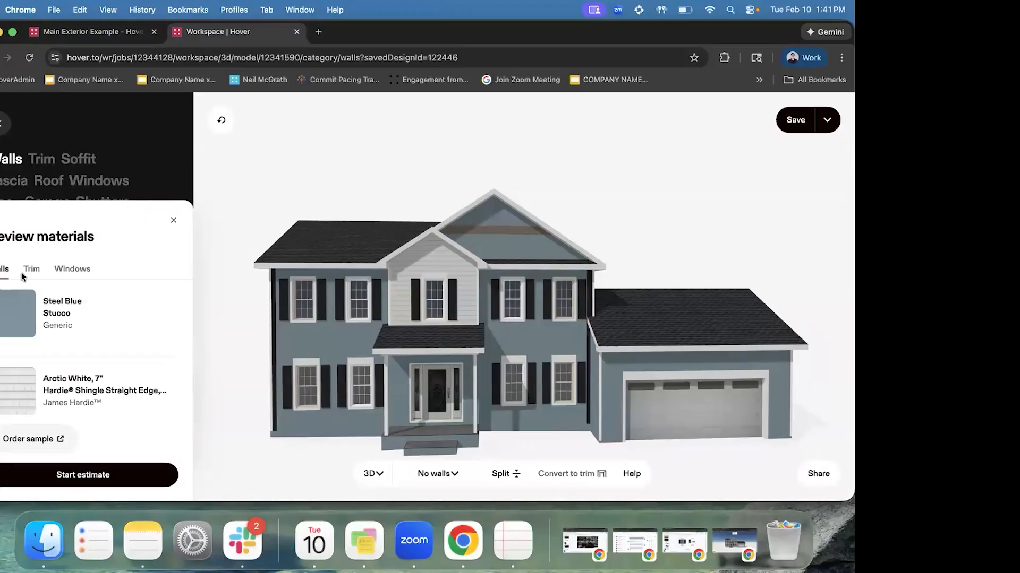
Check the Walls and Windows lists, ending on Trim: Timber Bark Hardie Trim and Black Trim
click(25, 271)
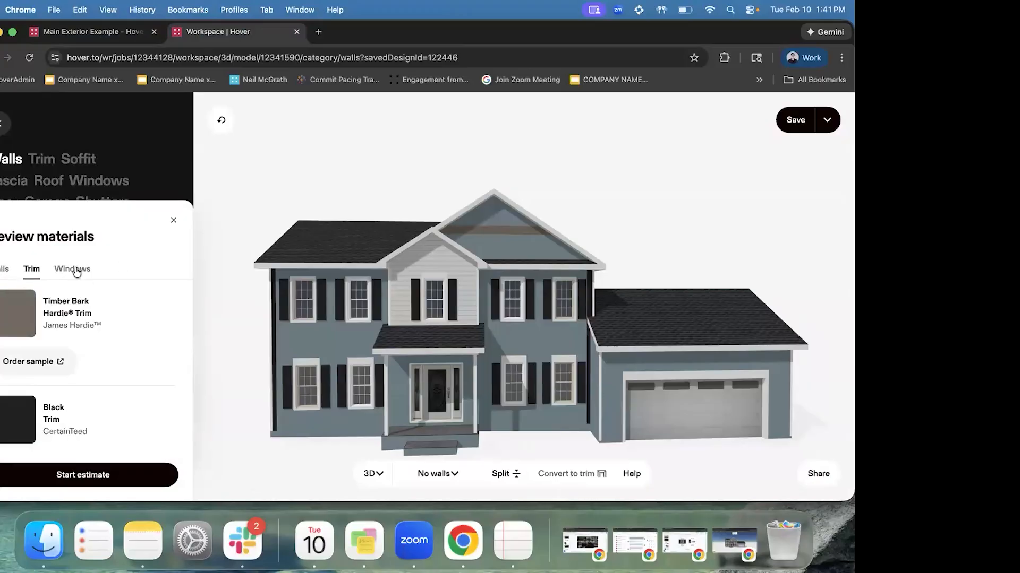
click(77, 272)
click(5, 270)
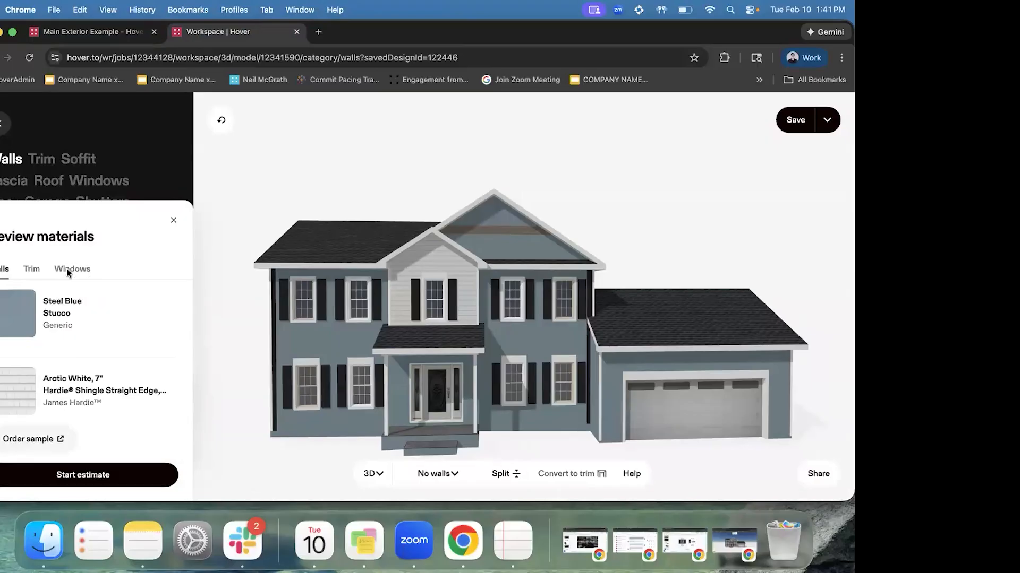
click(27, 270)
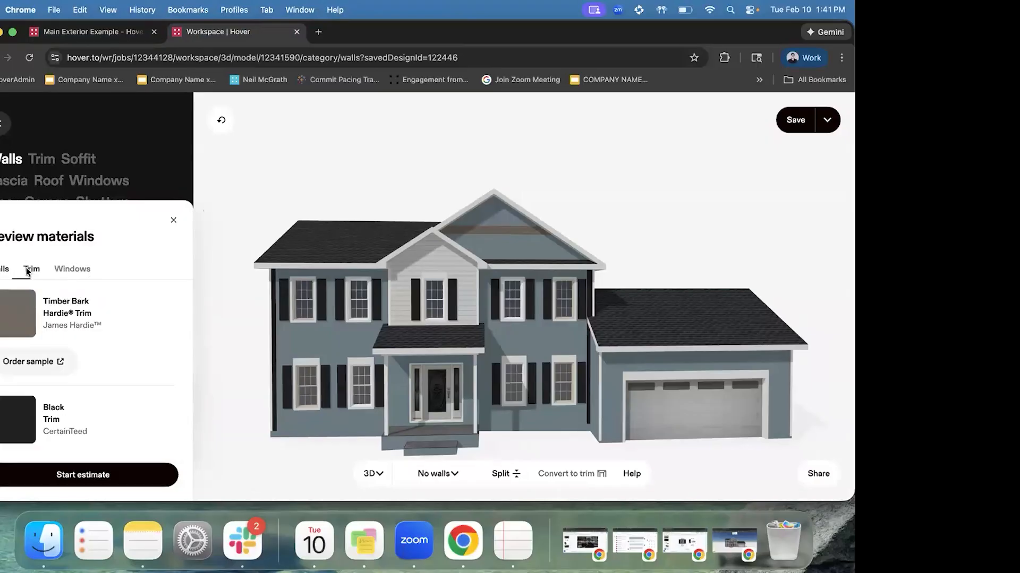
Update the existing design and create an estimate from the Steel Blue stucco template
click(100, 478)
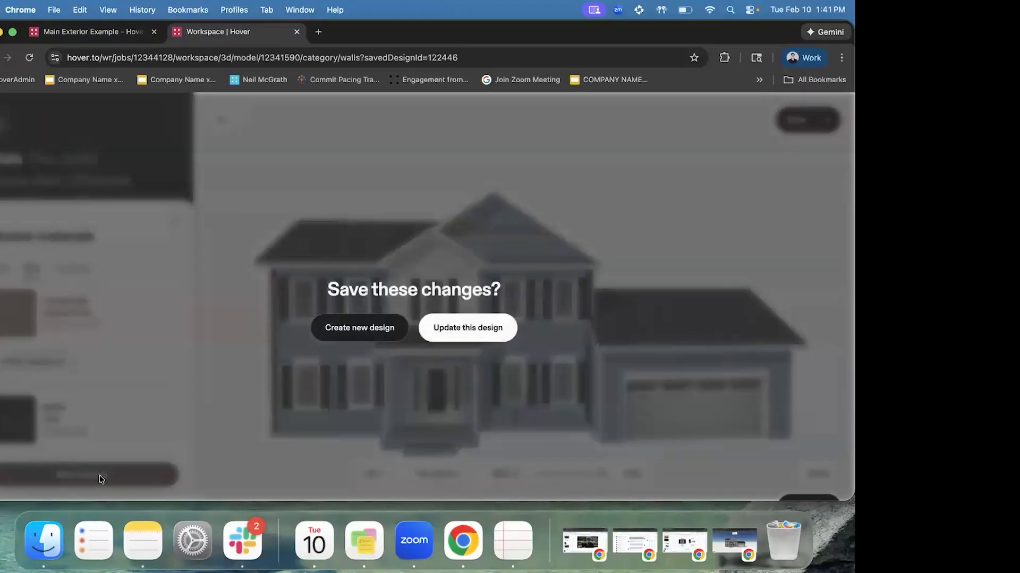
click(470, 338)
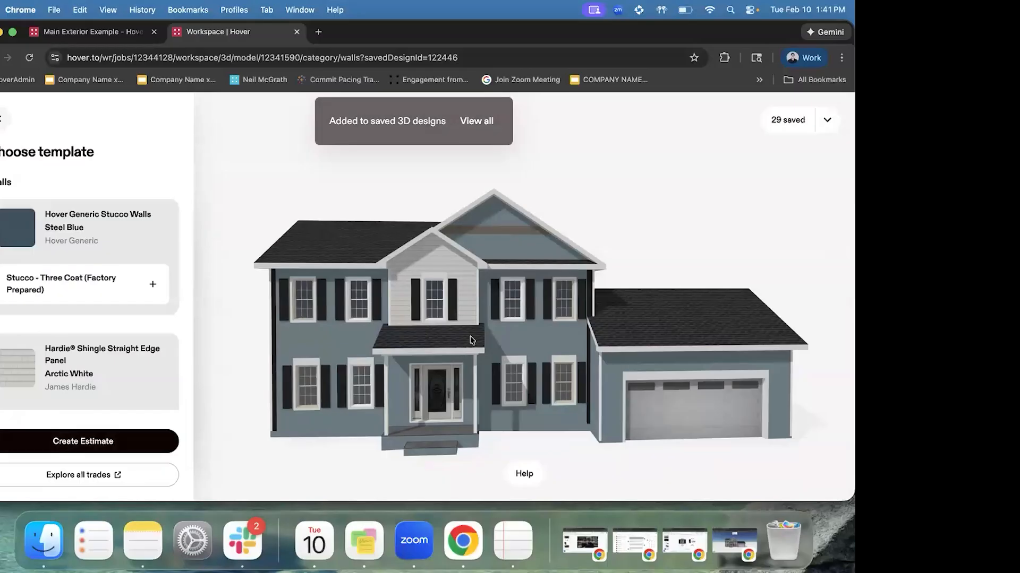
scroll(91, 236, down, 1)
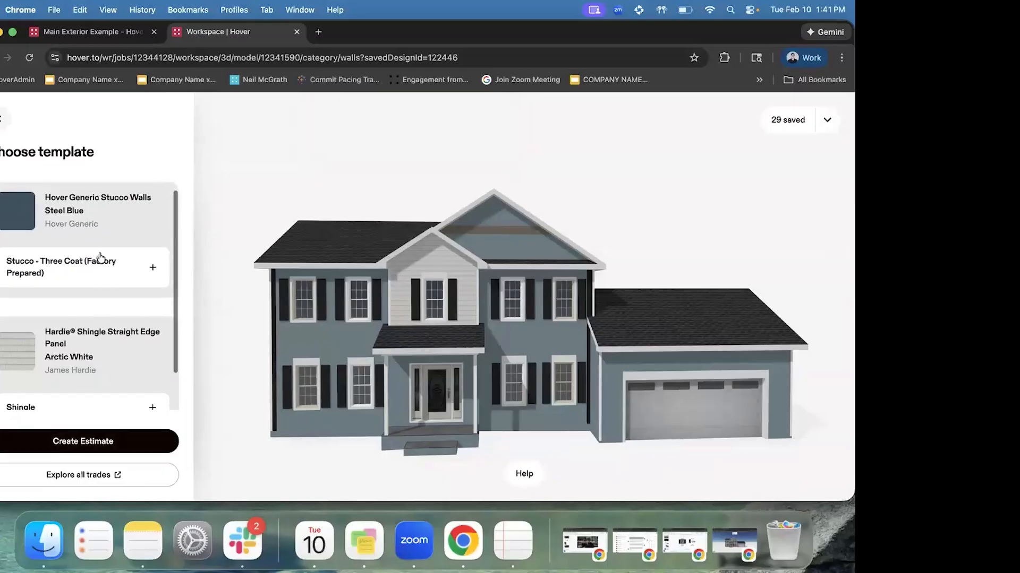
scroll(129, 295, down, 2)
click(105, 449)
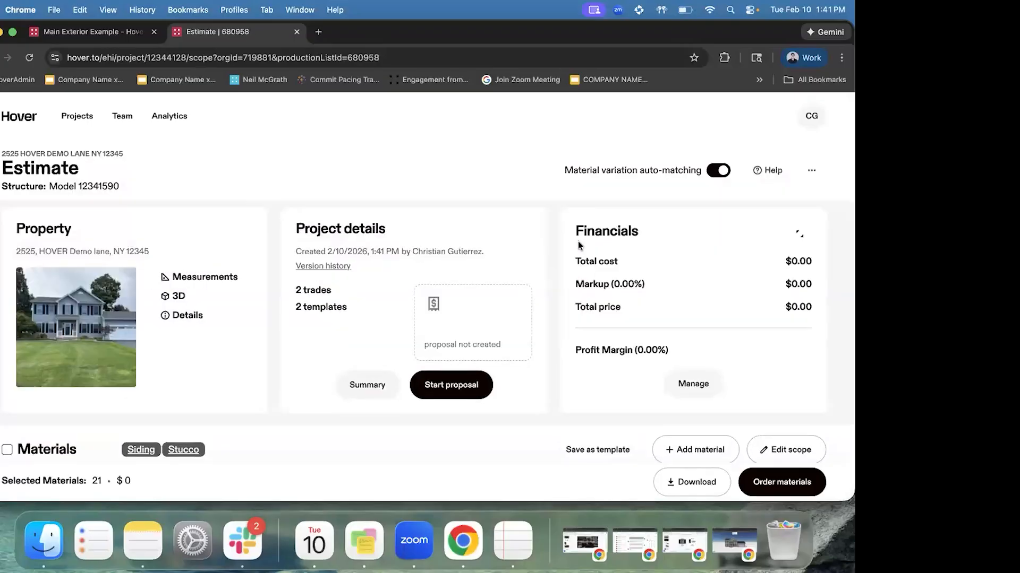
Review the Siding and Stucco material lines in the estimate, then go back to the 3D house
scroll(352, 292, down, 5)
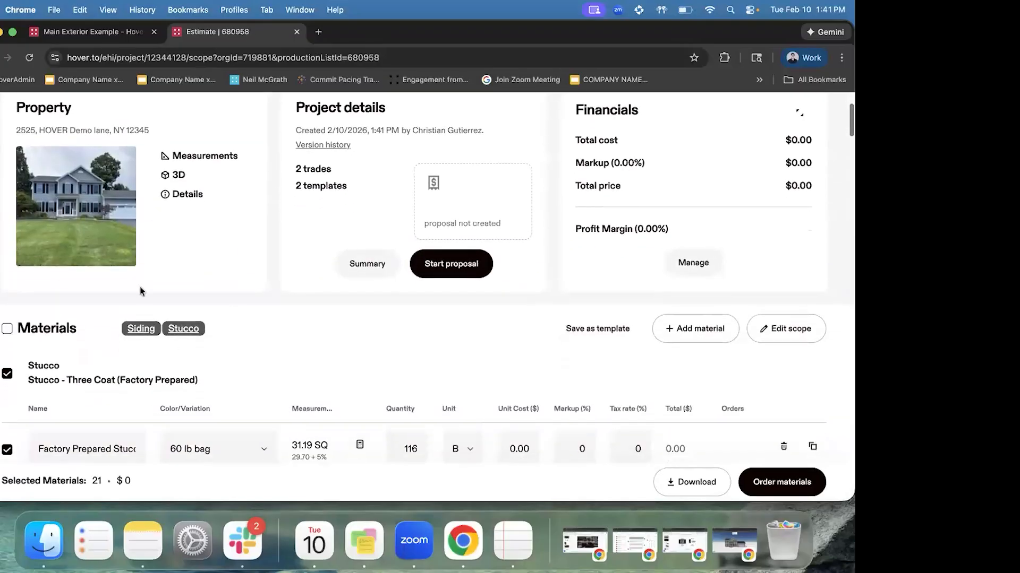
scroll(195, 202, down, 2)
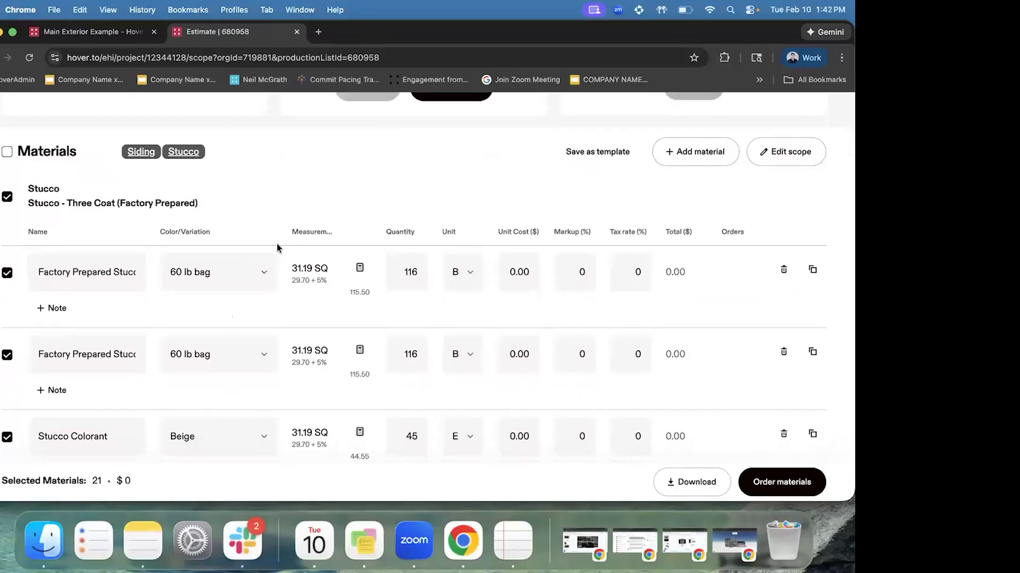
scroll(276, 243, up, 1)
scroll(277, 247, up, 3)
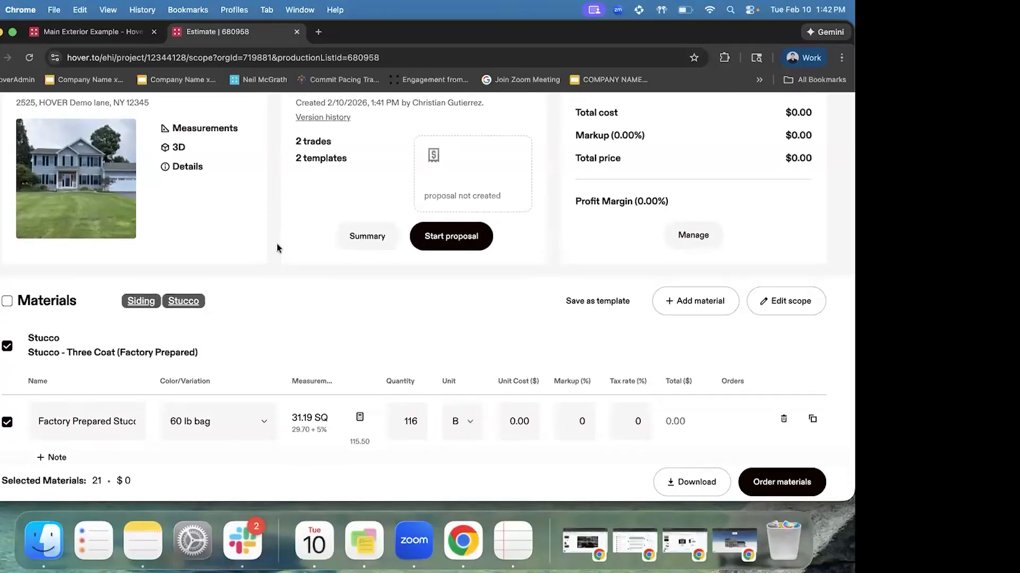
scroll(276, 247, down, 2)
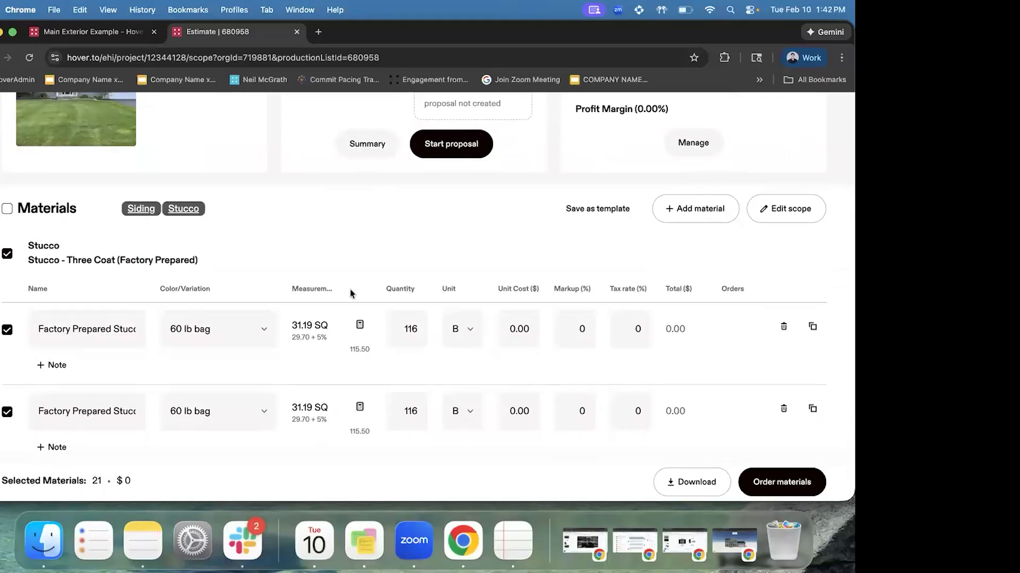
scroll(350, 293, up, 5)
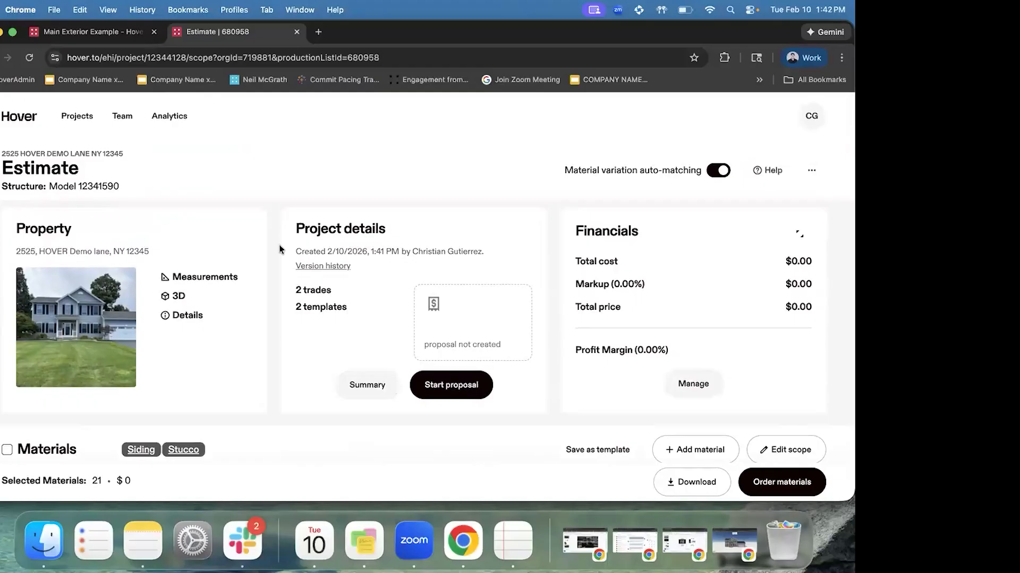
click(0, 57)
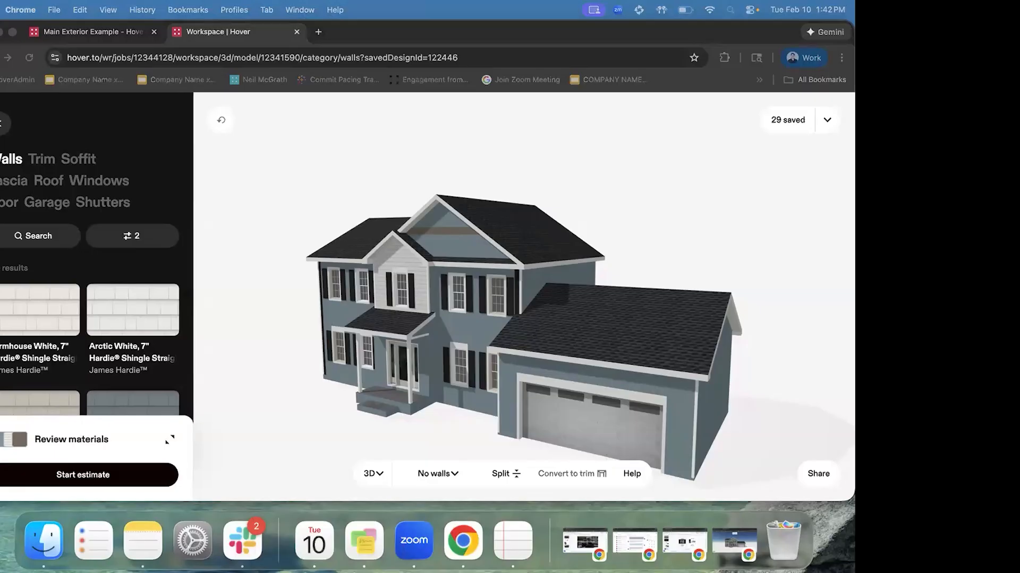
Open the first Main Exterior Example photo in Design view and bring up Paint's area selection
click(602, 316)
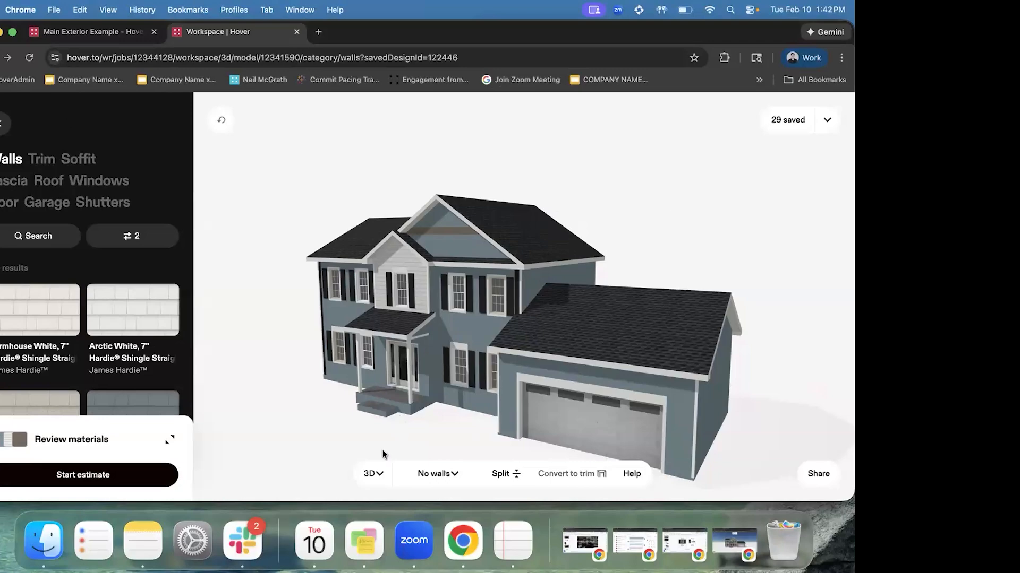
click(369, 476)
click(371, 317)
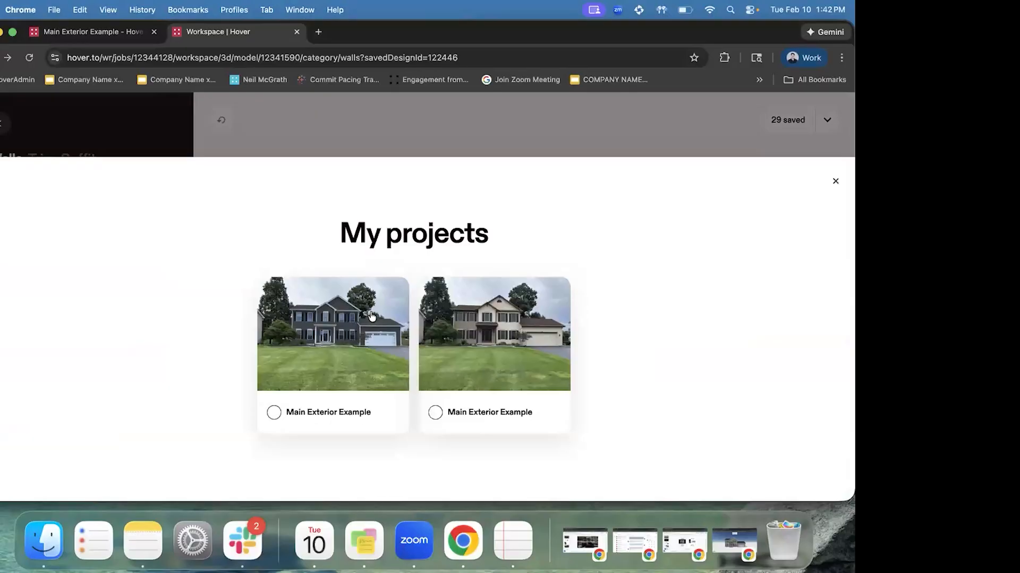
click(342, 338)
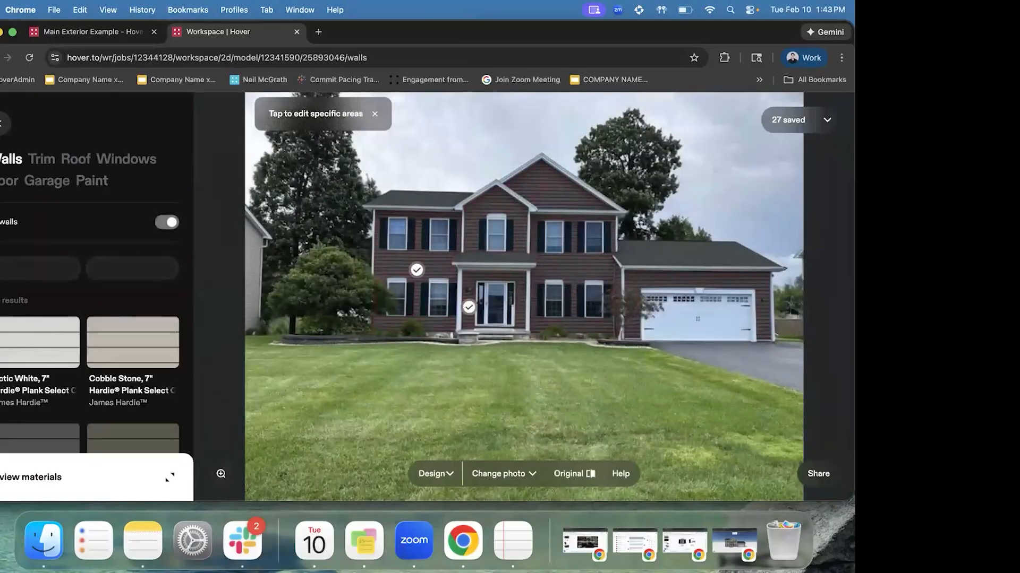
click(89, 184)
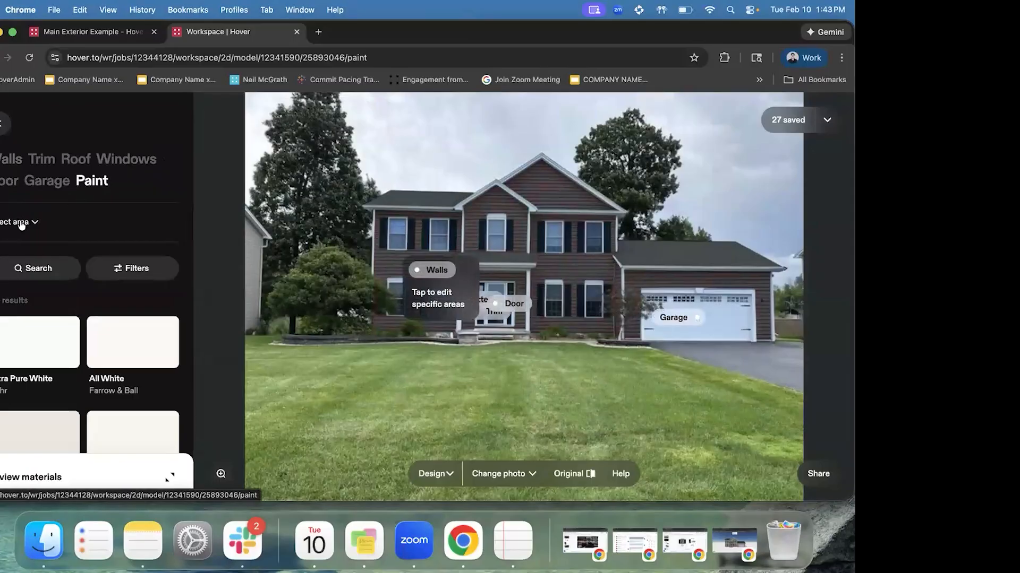
click(21, 224)
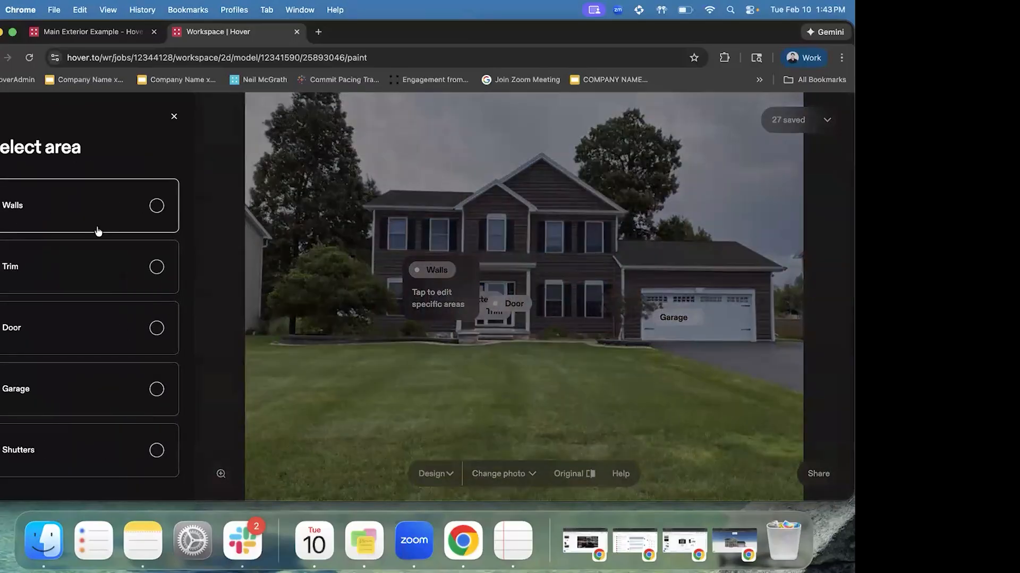
Choose the walls as the paint area and filter paints to the Sherwin-Williams brand
click(135, 225)
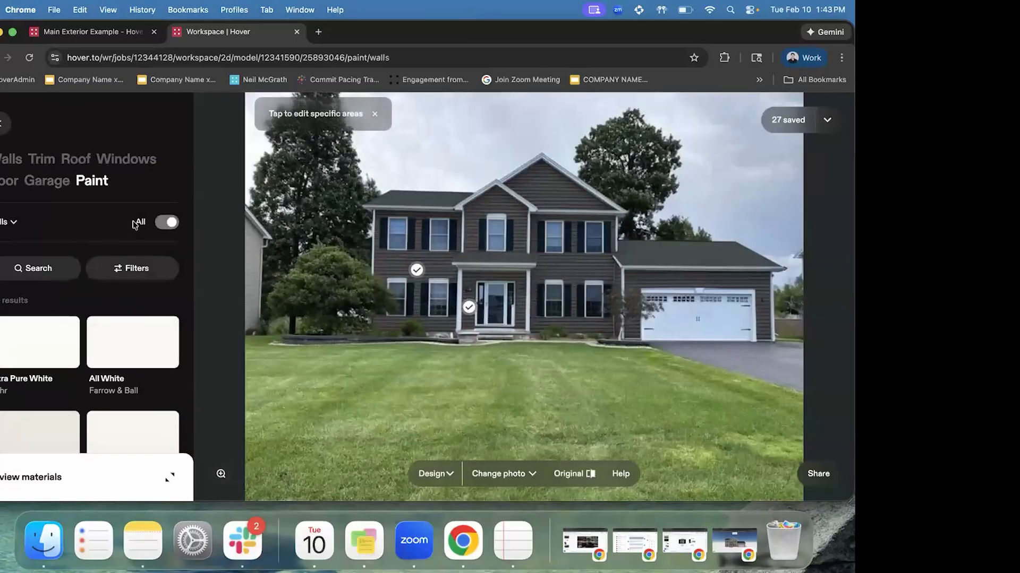
click(146, 266)
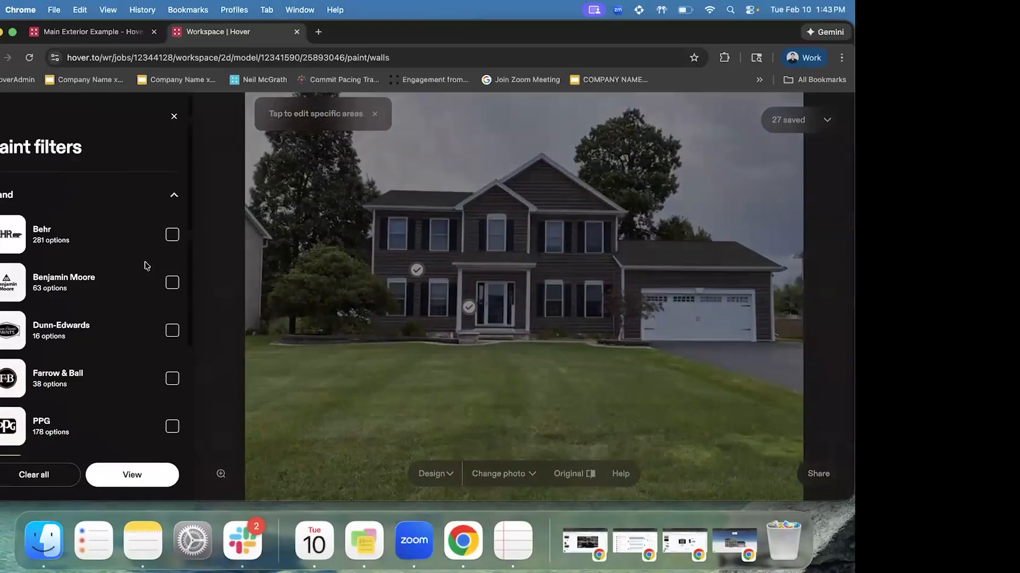
scroll(114, 210, down, 1)
scroll(101, 258, up, 1)
scroll(125, 228, down, 1)
scroll(125, 228, up, 1)
scroll(129, 246, down, 3)
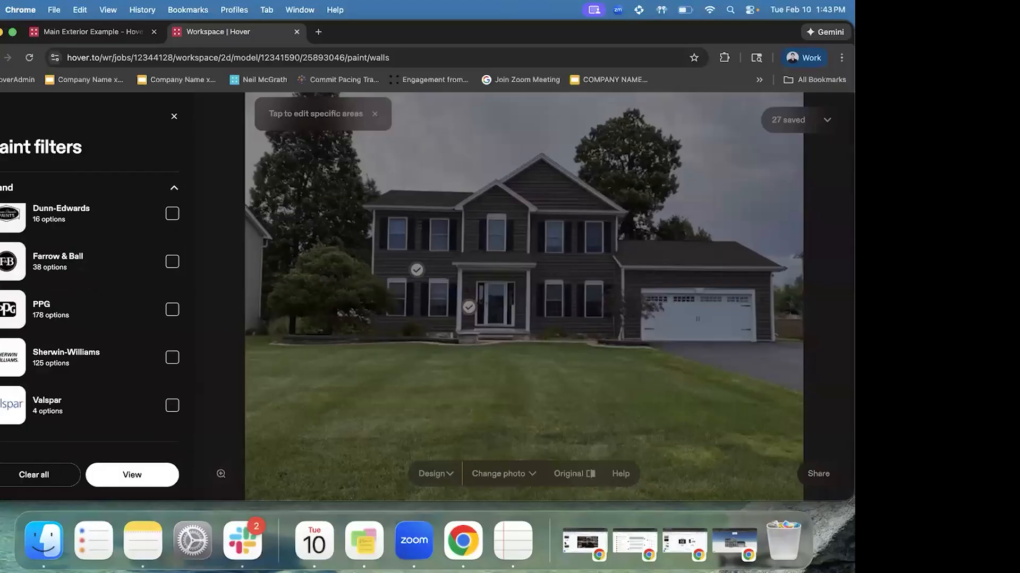
click(172, 358)
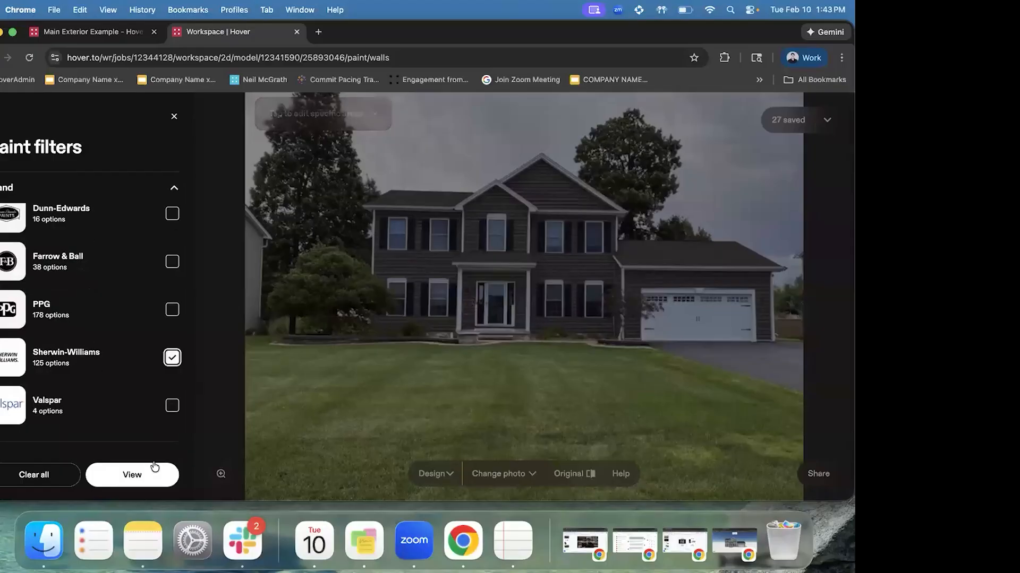
click(154, 468)
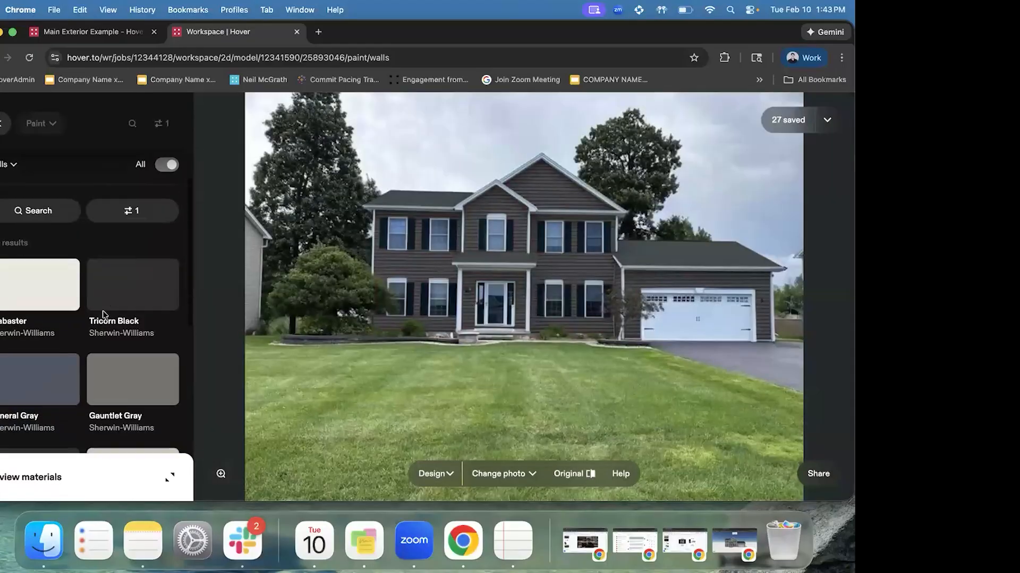
scroll(104, 314, down, 2)
scroll(138, 281, up, 4)
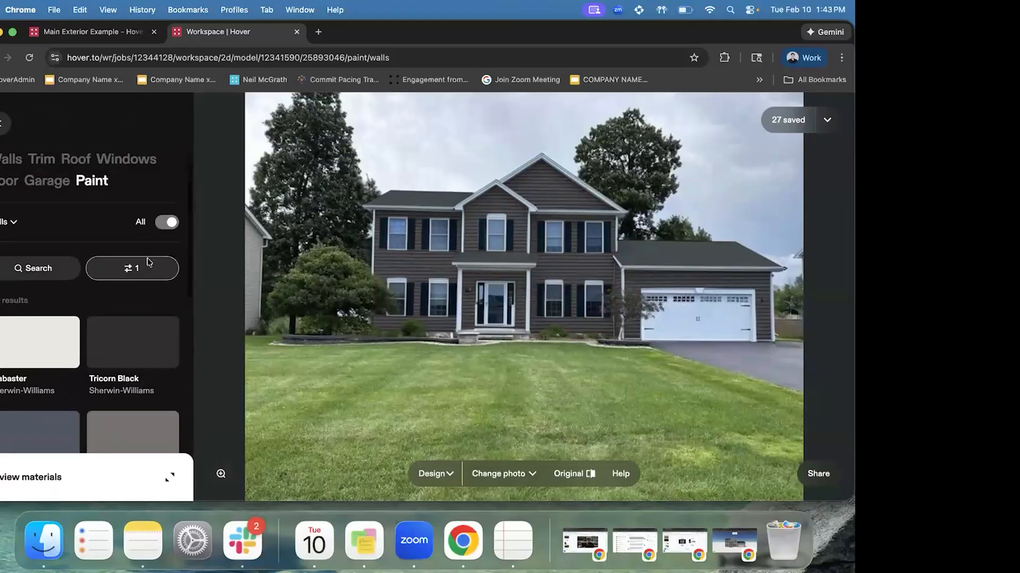
Paint the house walls Sherwin-Williams Greek Villa
click(132, 268)
click(77, 256)
click(55, 329)
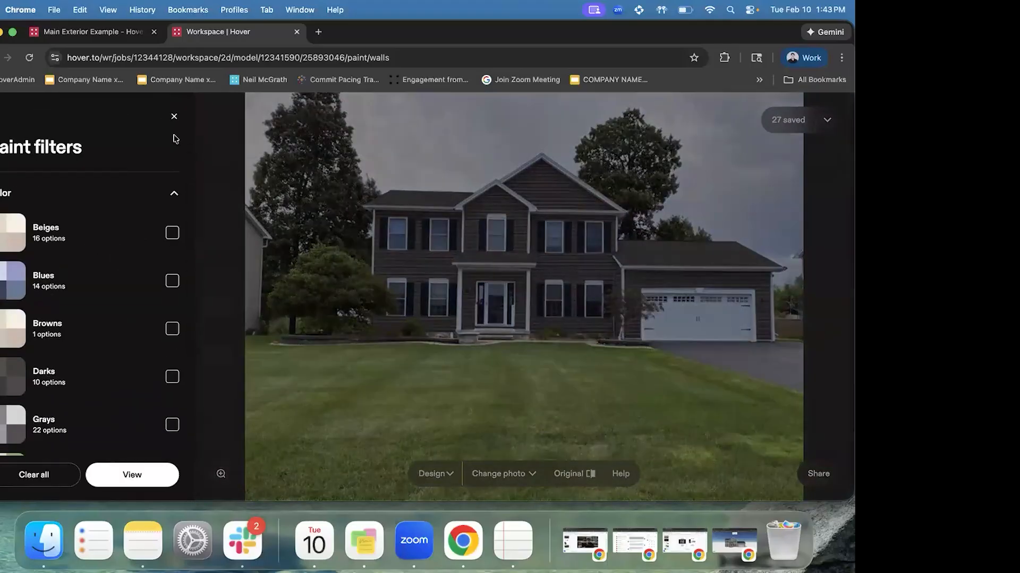
click(174, 117)
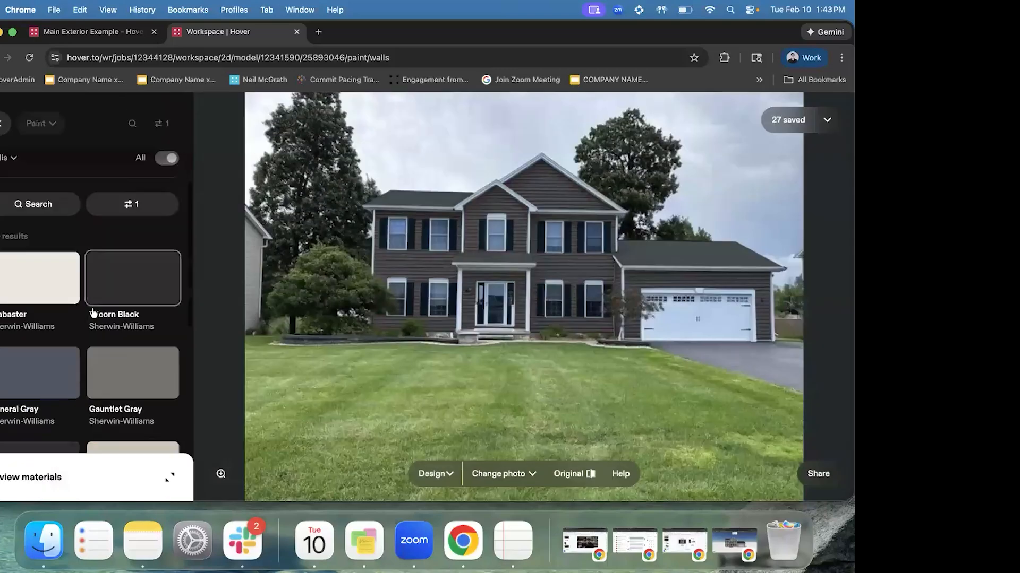
scroll(93, 313, down, 3)
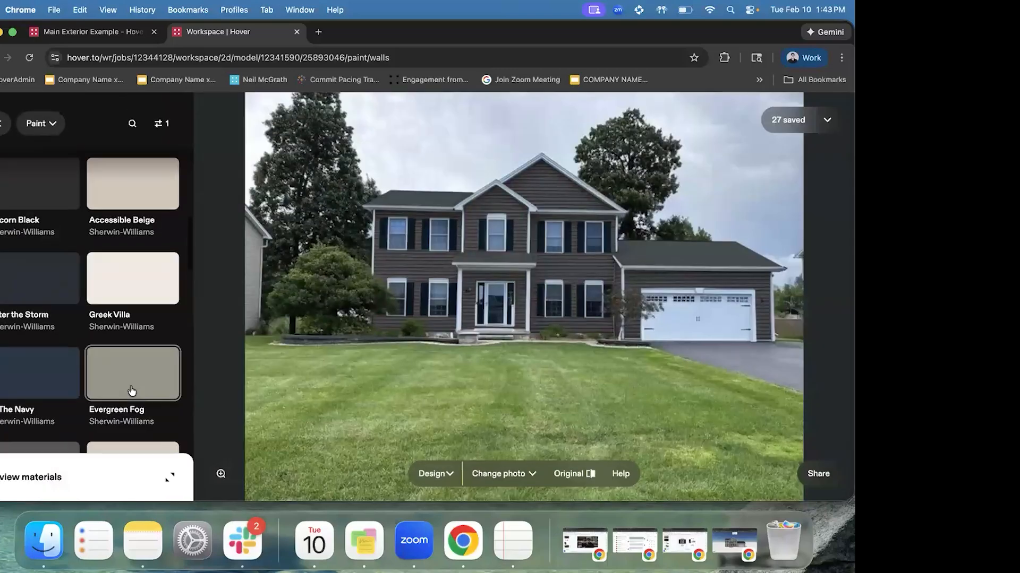
click(124, 279)
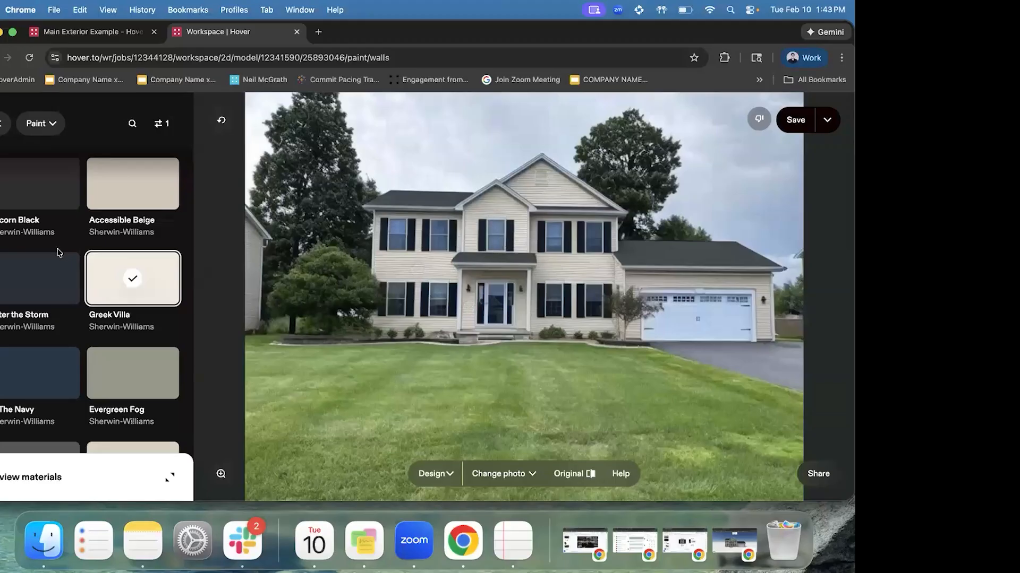
scroll(58, 252, up, 1)
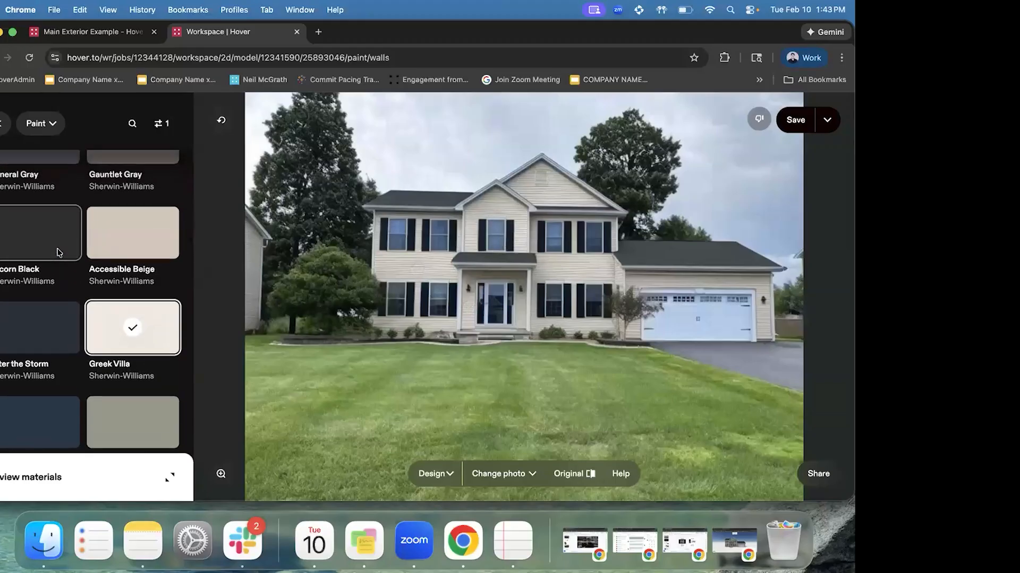
scroll(59, 252, up, 5)
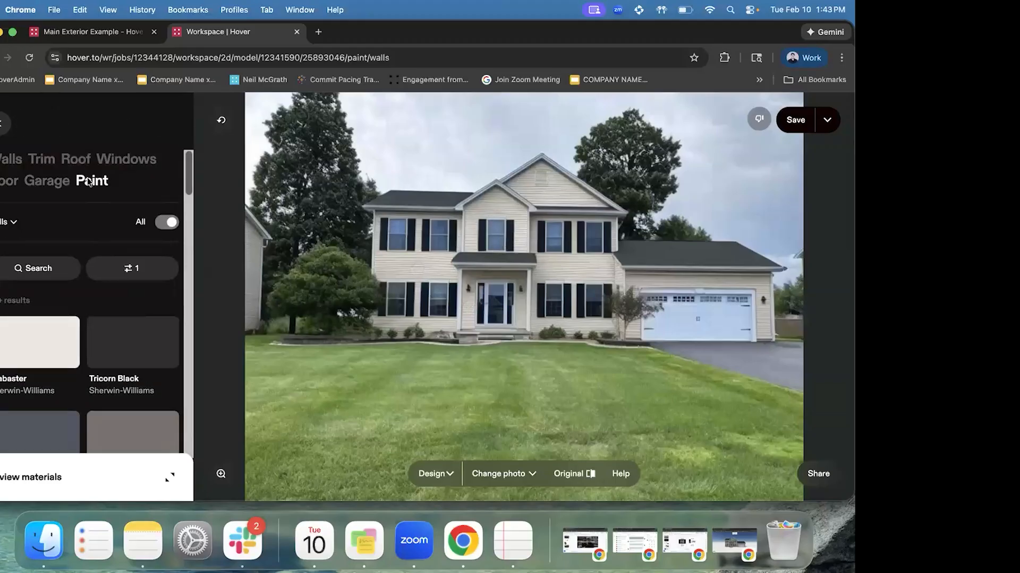
click(54, 185)
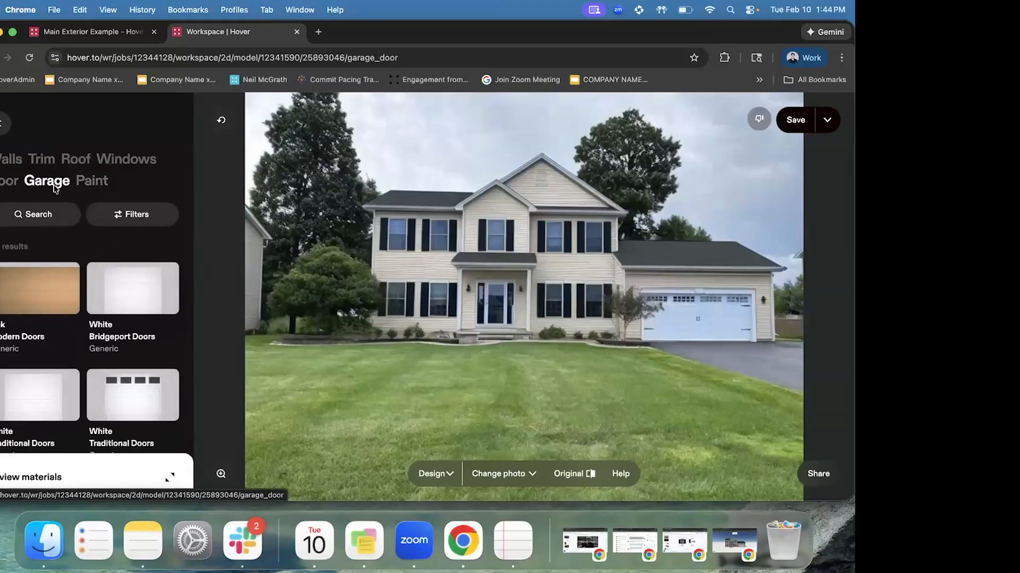
Swap the garage door to White Bridgeport, then White Traditional Doors, and start changing photos
click(131, 300)
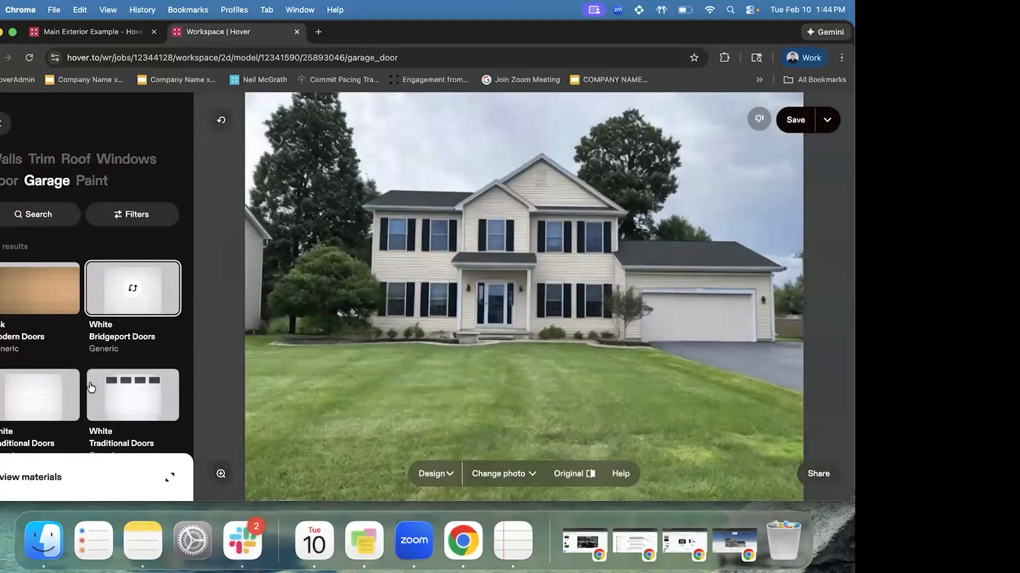
click(130, 401)
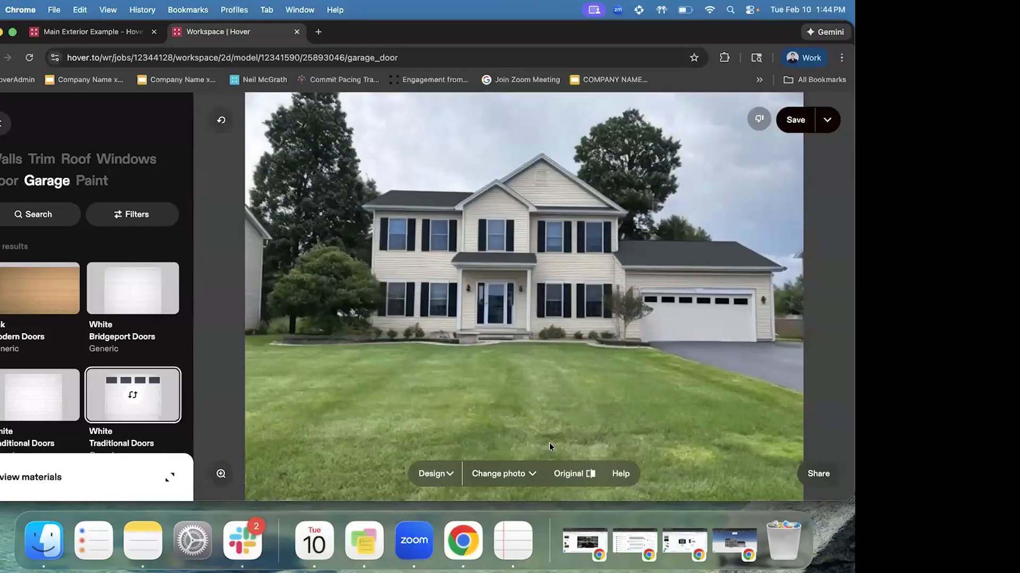
click(502, 474)
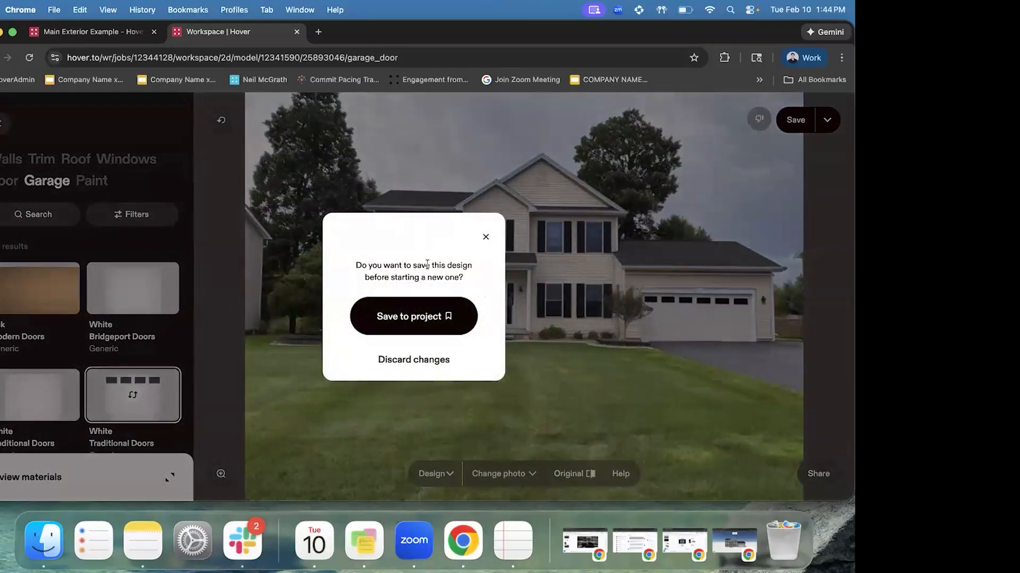
Save the design to the project and open the driveway-side house photo
click(416, 315)
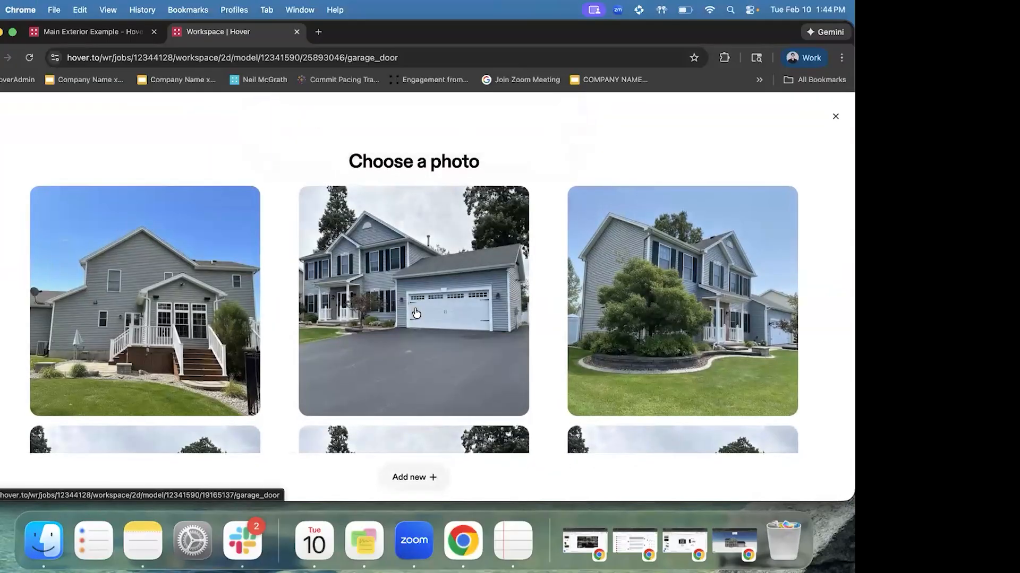
scroll(417, 313, down, 2)
scroll(416, 314, up, 2)
click(416, 312)
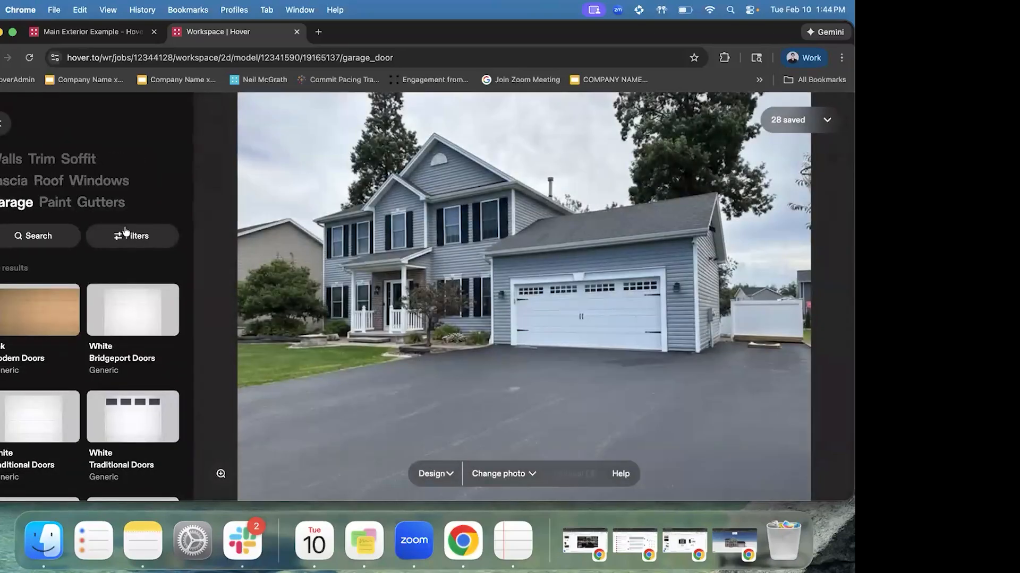
Try White Traditional and White Modern garage doors, then undo back to the original door
click(143, 398)
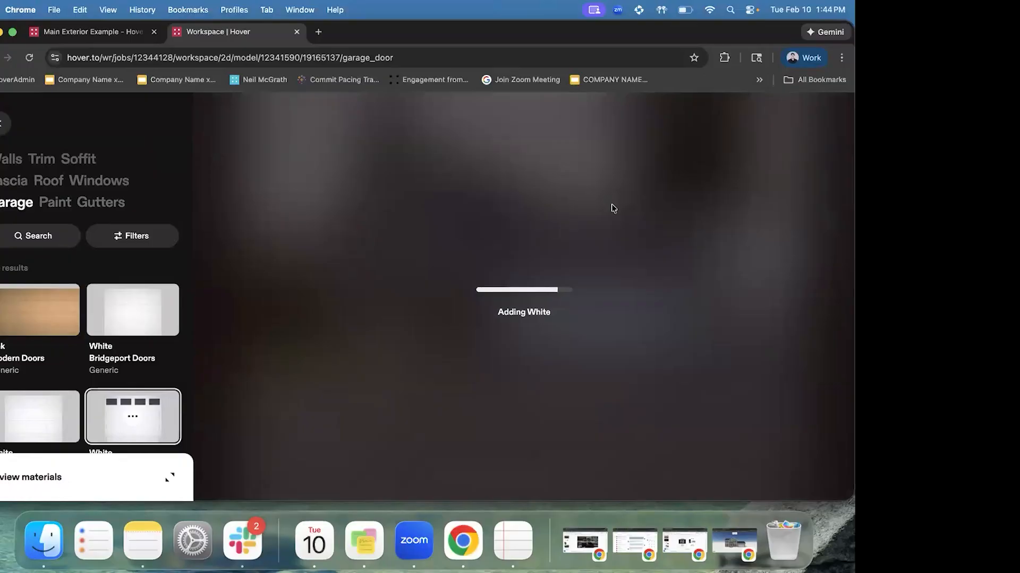
scroll(141, 334, down, 5)
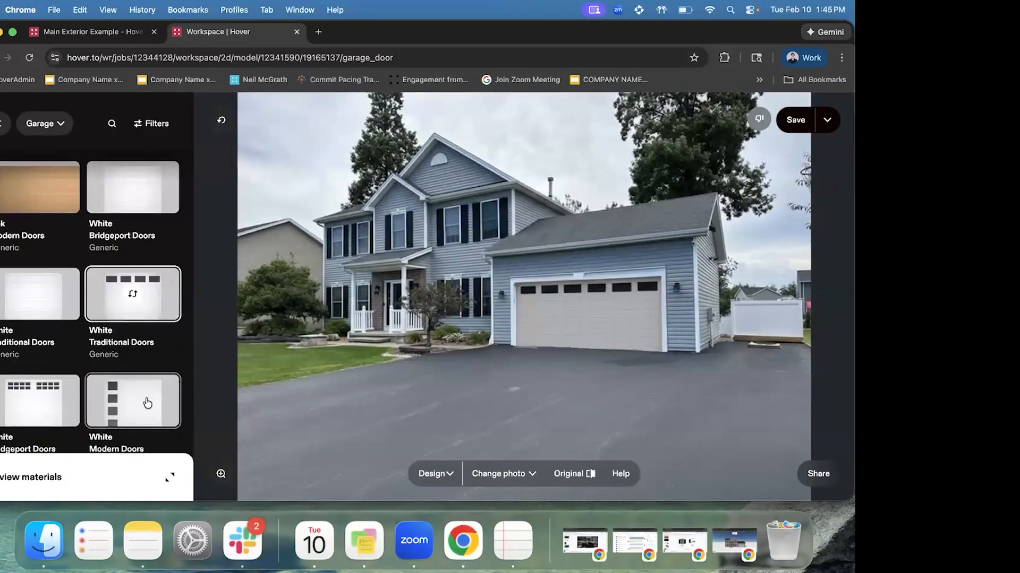
scroll(145, 404, down, 2)
click(142, 369)
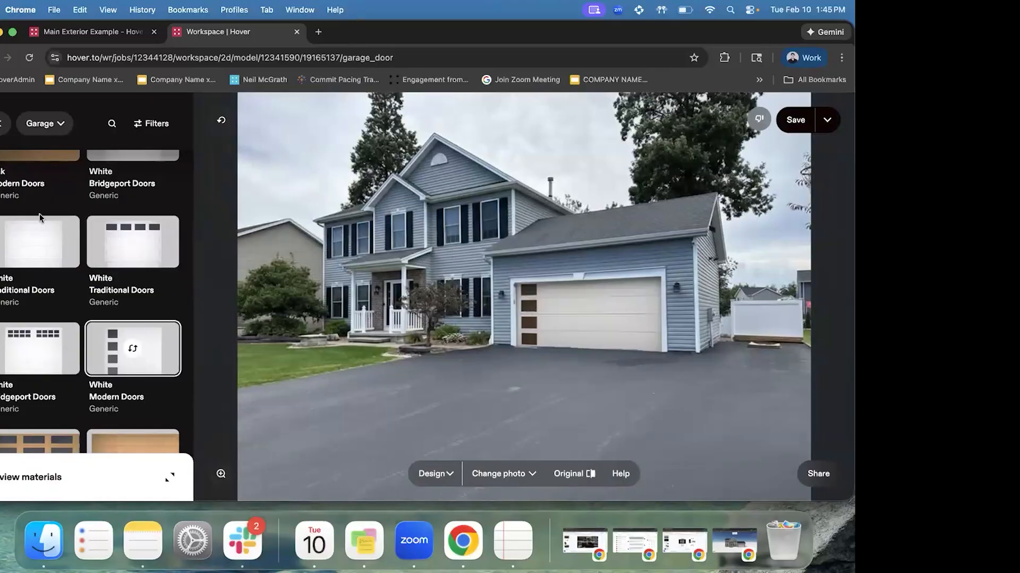
scroll(48, 218, up, 3)
scroll(48, 218, up, 3)
click(221, 120)
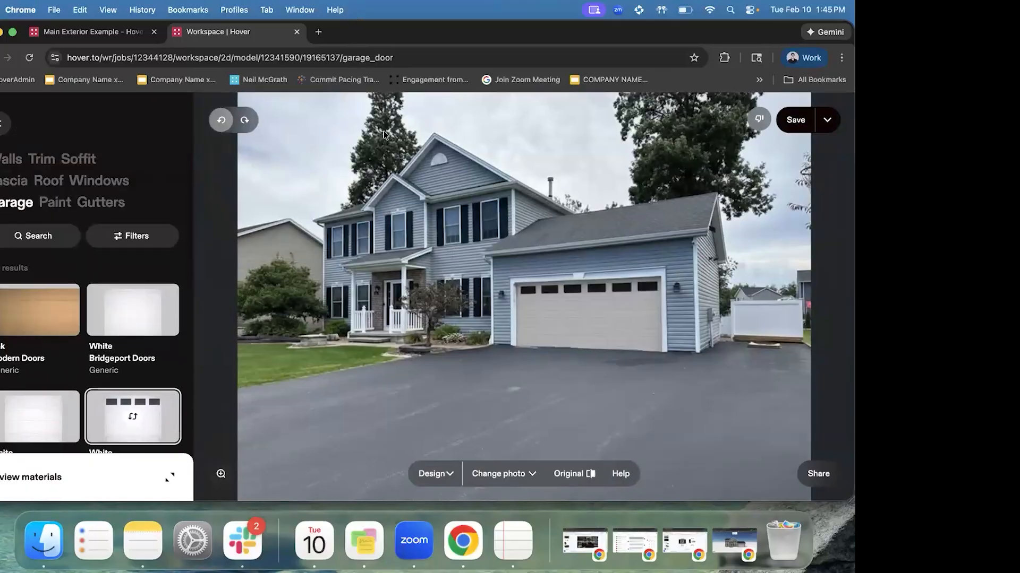
click(221, 120)
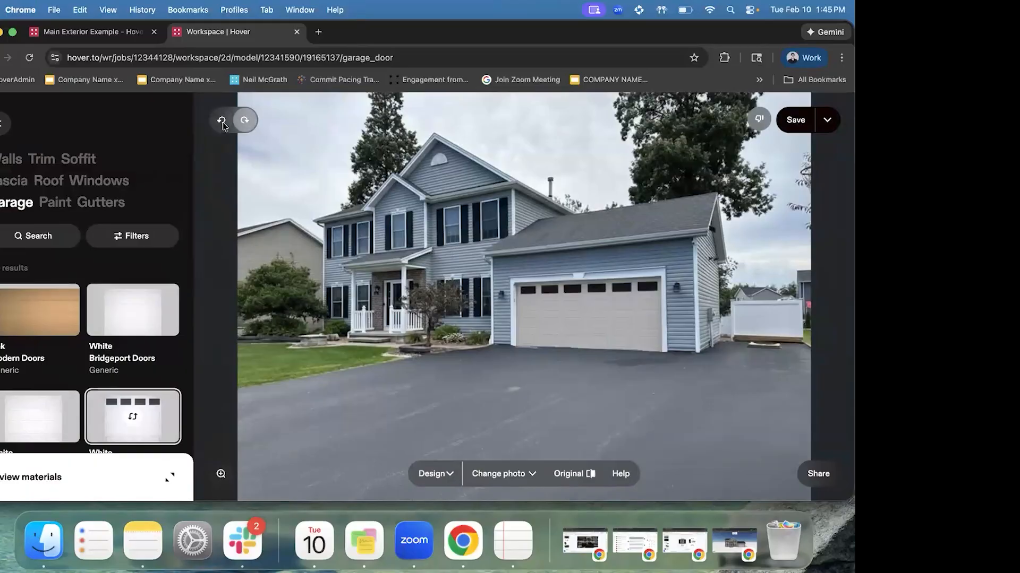
click(53, 202)
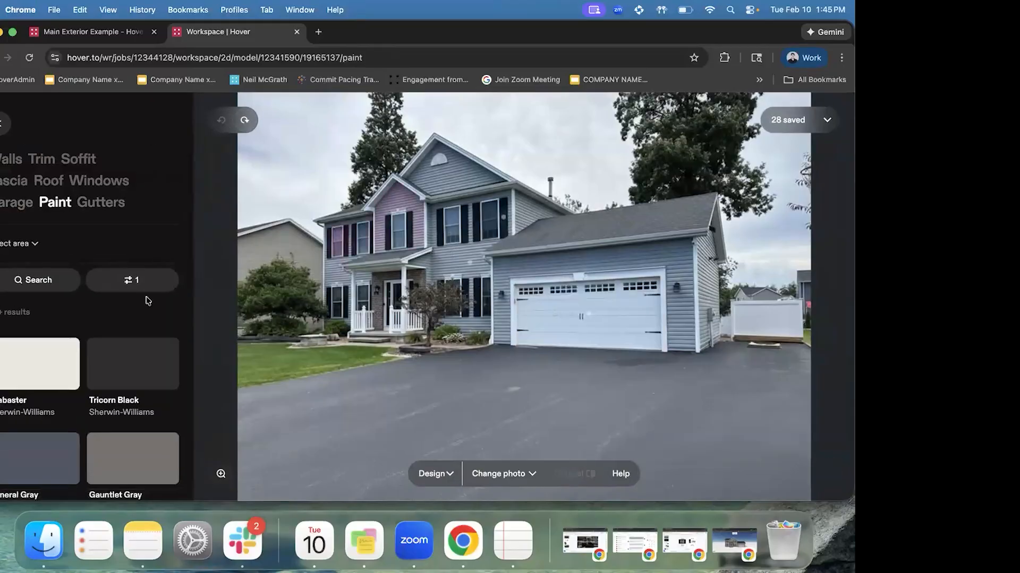
Switch the Design dropdown from the house photo to the 3D model
click(133, 282)
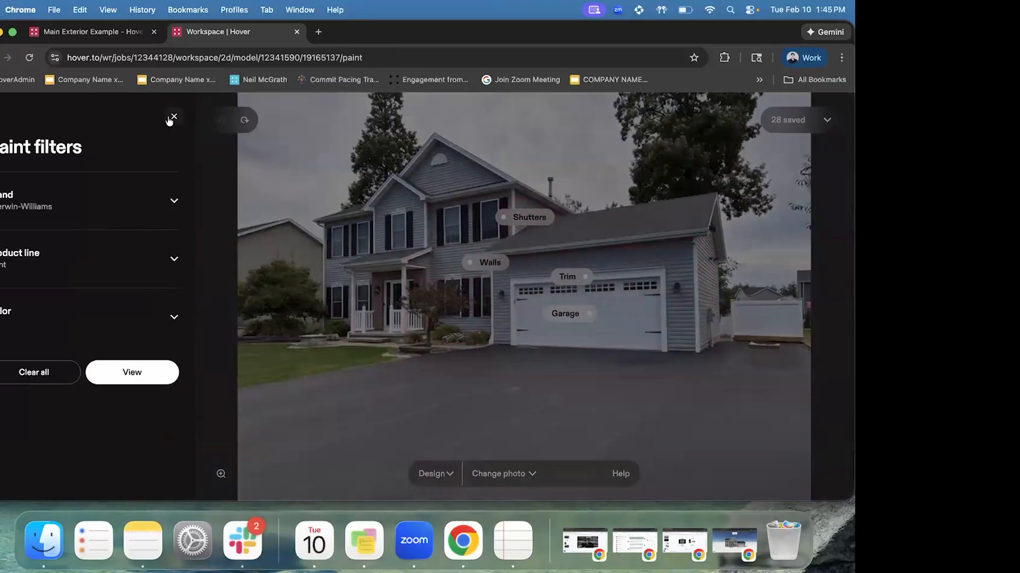
click(171, 116)
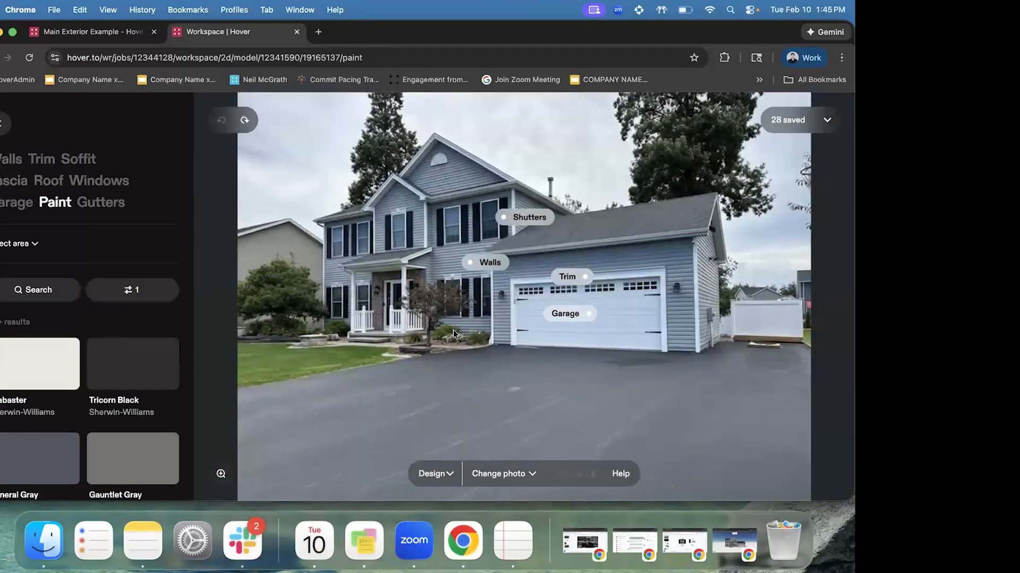
click(437, 482)
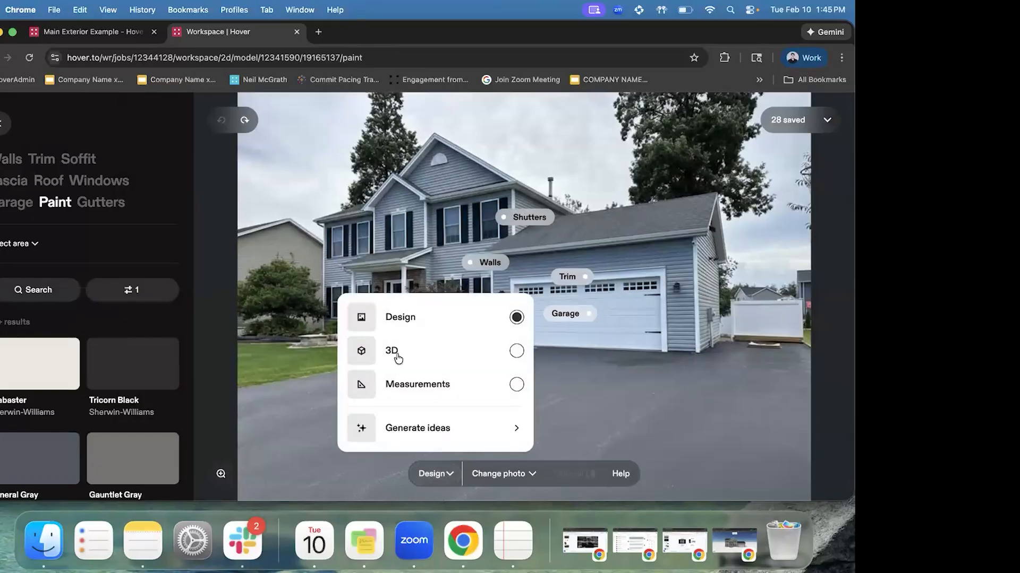
click(397, 352)
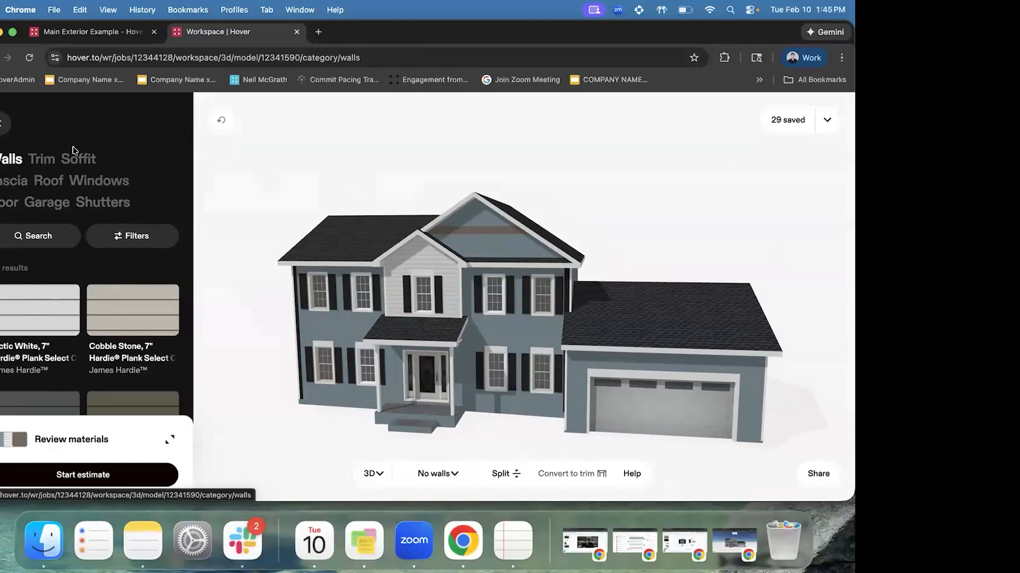
click(129, 238)
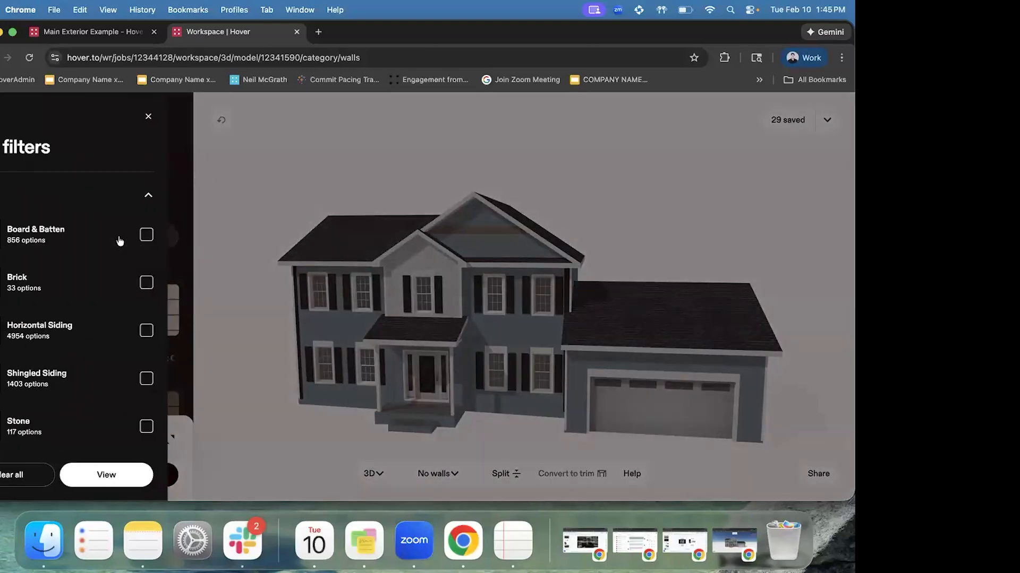
Browse the wall material filters without applying any, then enter Split mode on the walls
scroll(86, 217, down, 4)
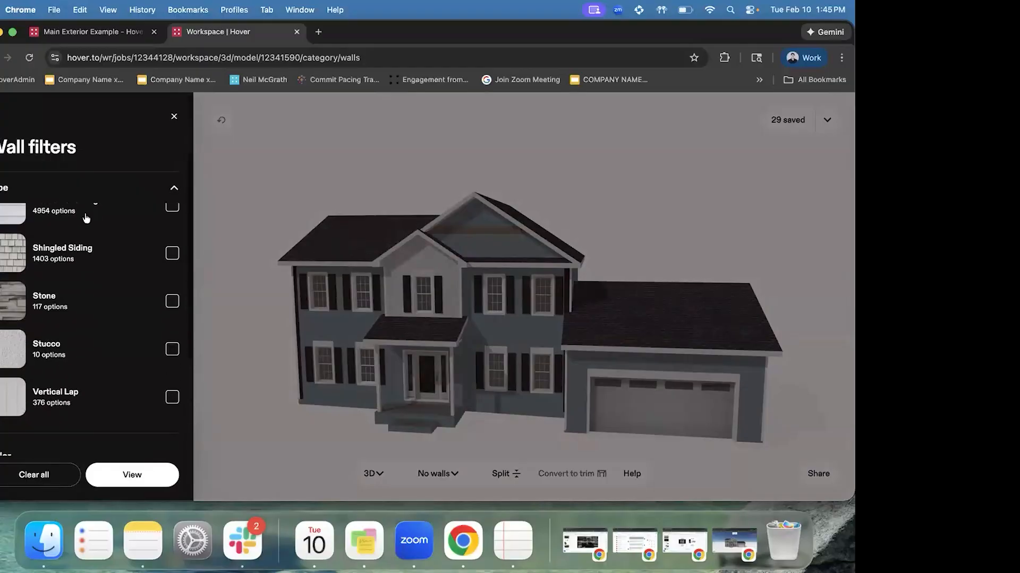
scroll(86, 217, down, 8)
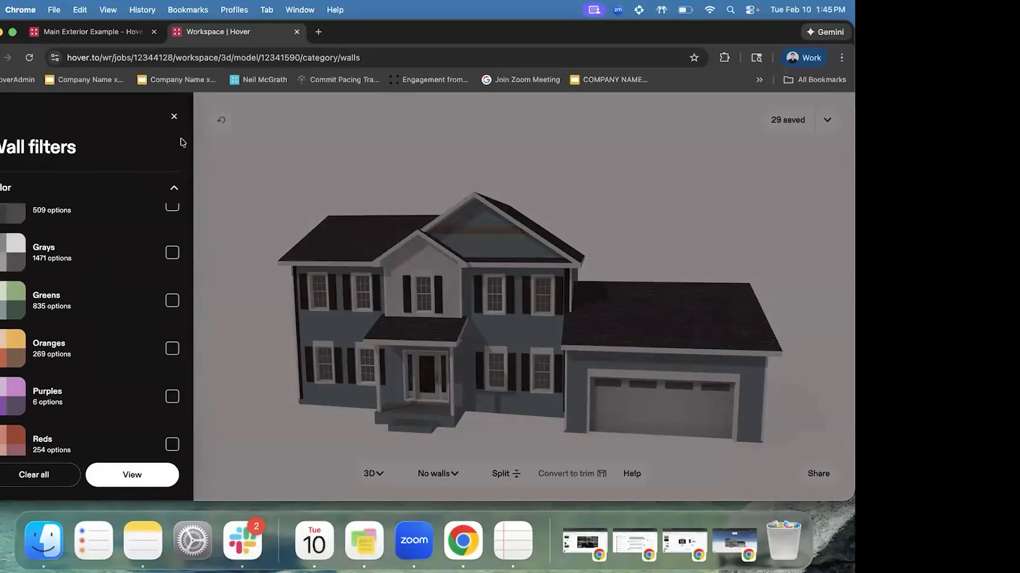
click(173, 118)
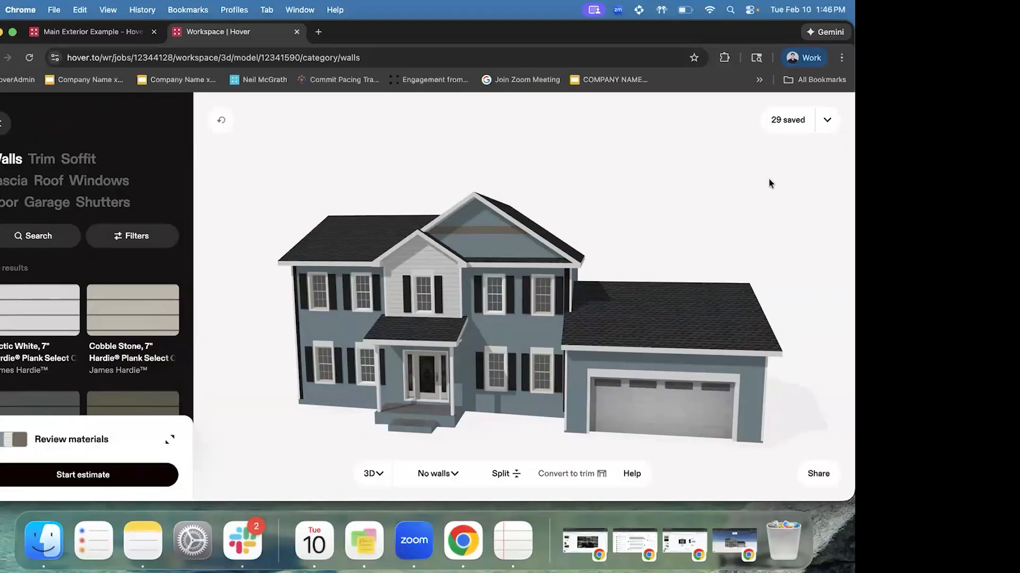
click(502, 473)
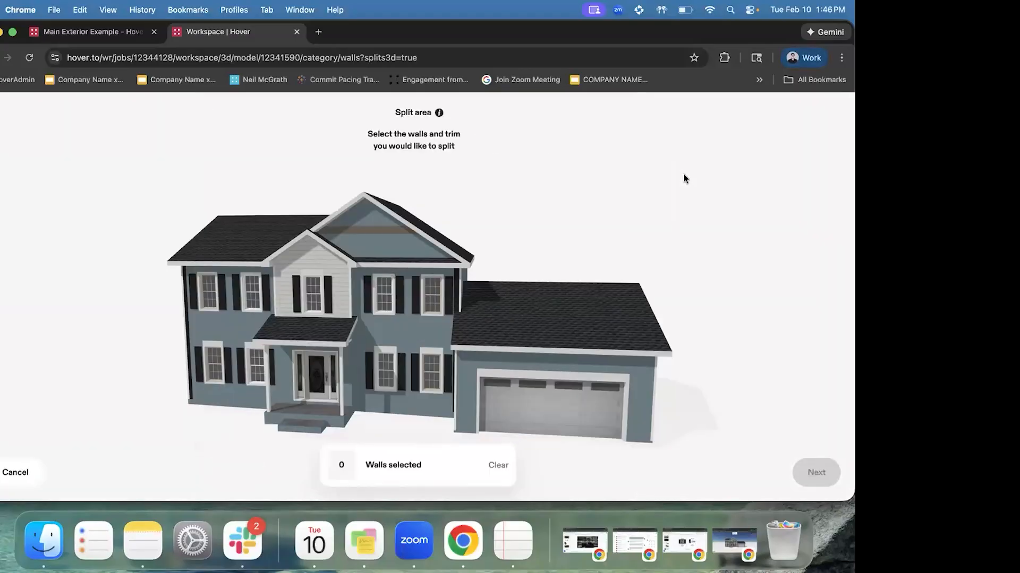
Cancel wall splitting and bring the Design Webinar Google Slides deck to the front
click(10, 474)
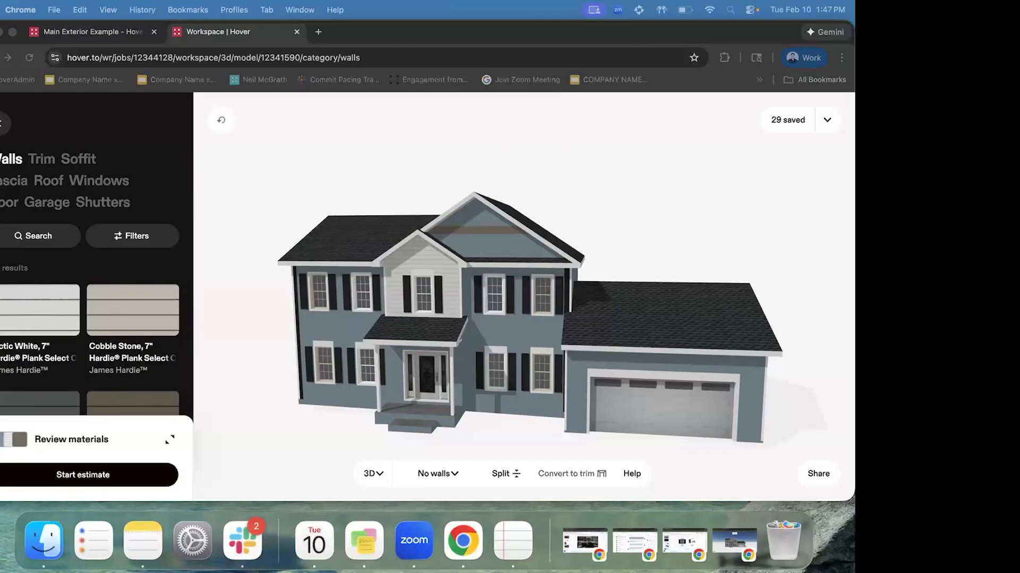
key(ctrl+Up)
click(420, 334)
click(684, 542)
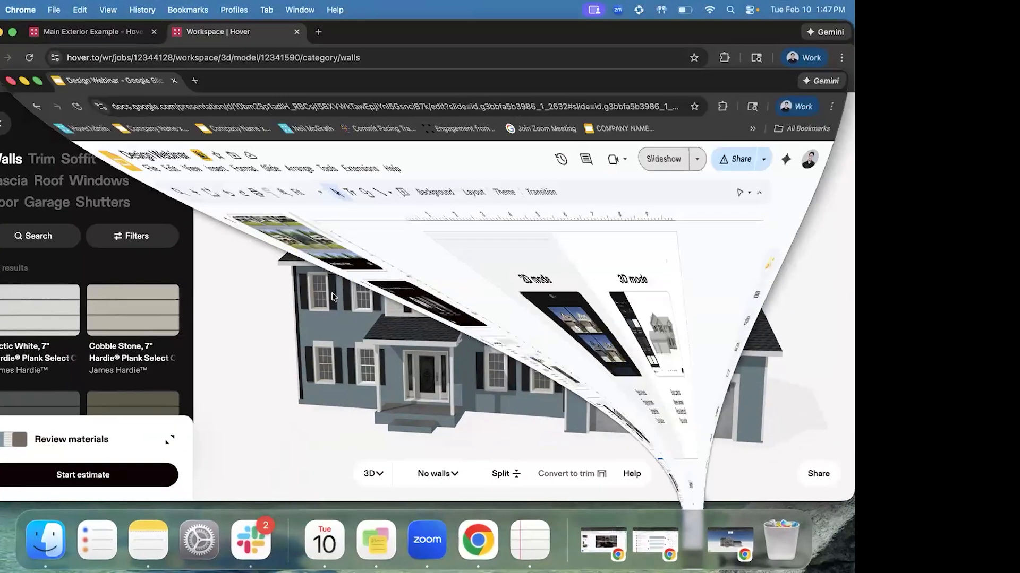
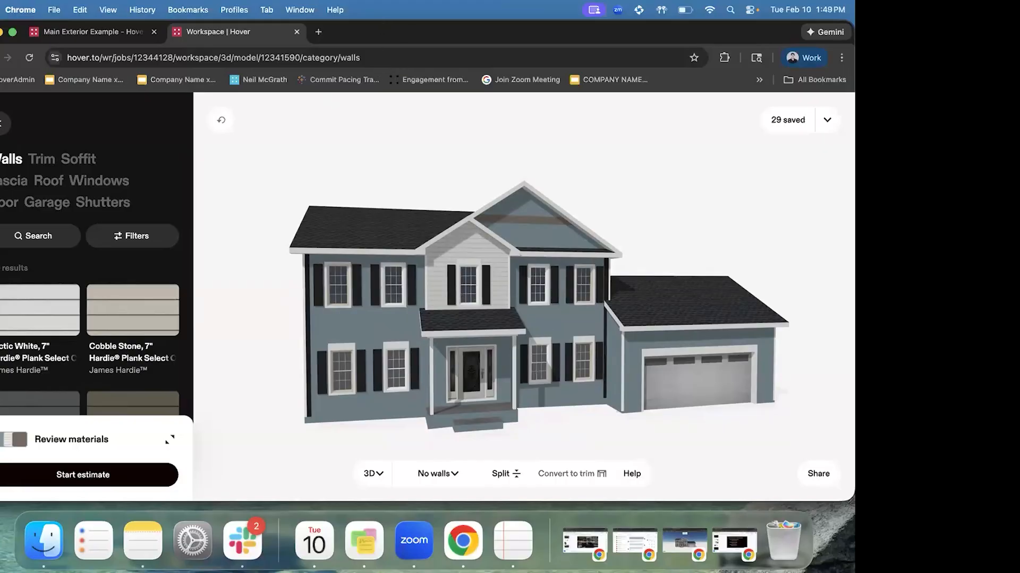
Show the Fascia category, listing products like Arctic White Fascia by James Hardie
click(8, 183)
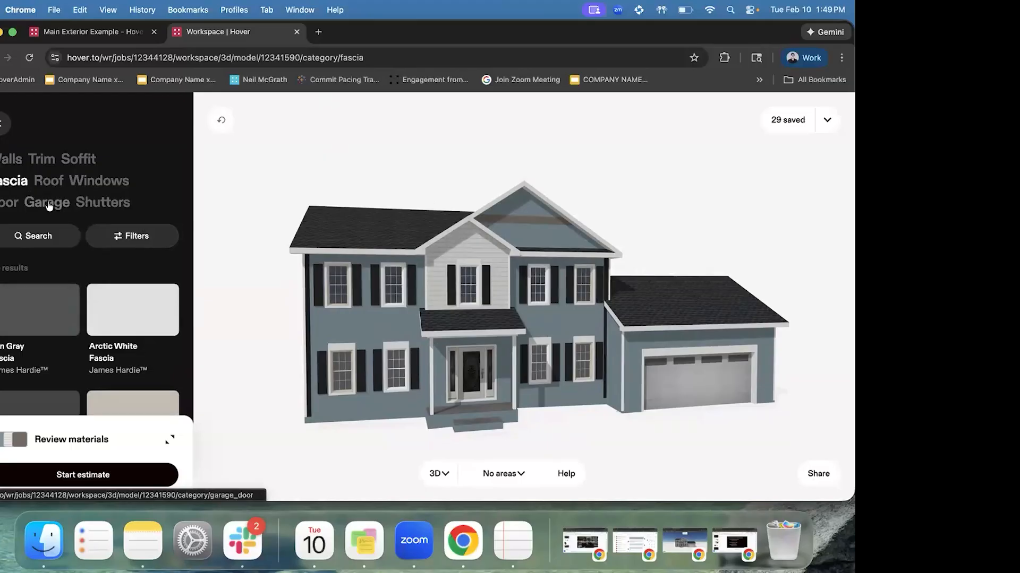
Select every fascia area on the house and apply Iron Gray
click(140, 309)
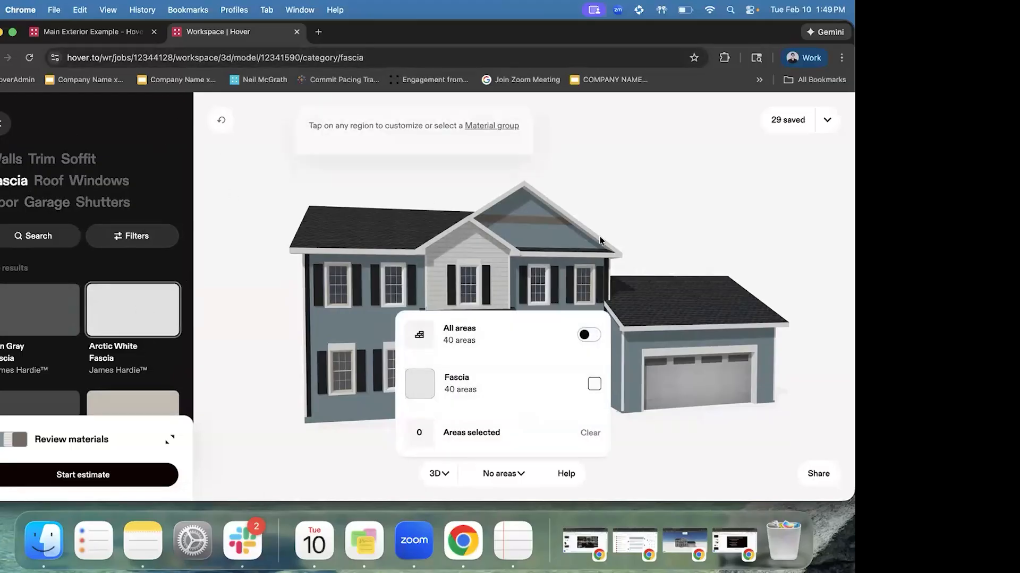
click(592, 385)
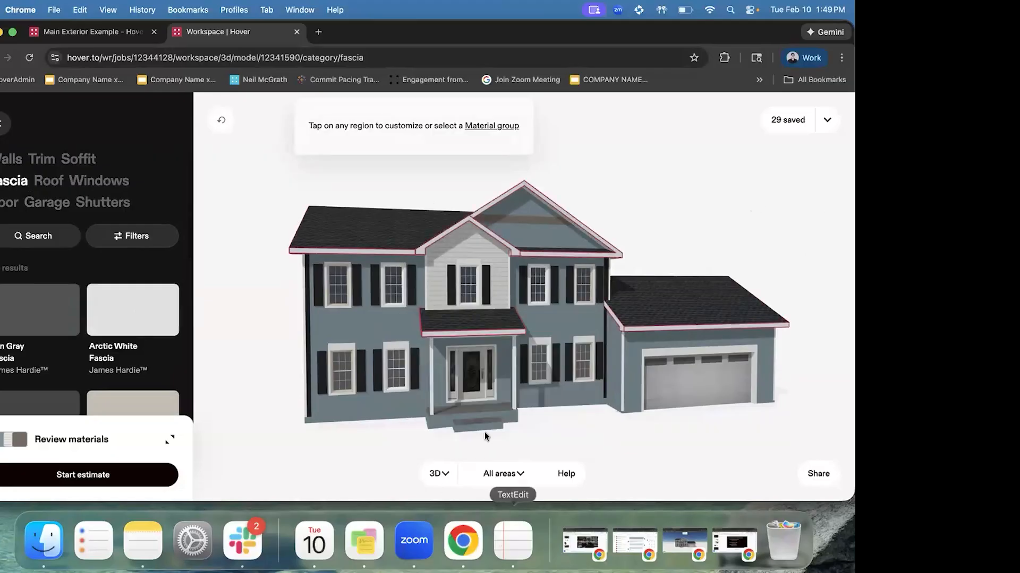
drag(488, 315, 471, 347)
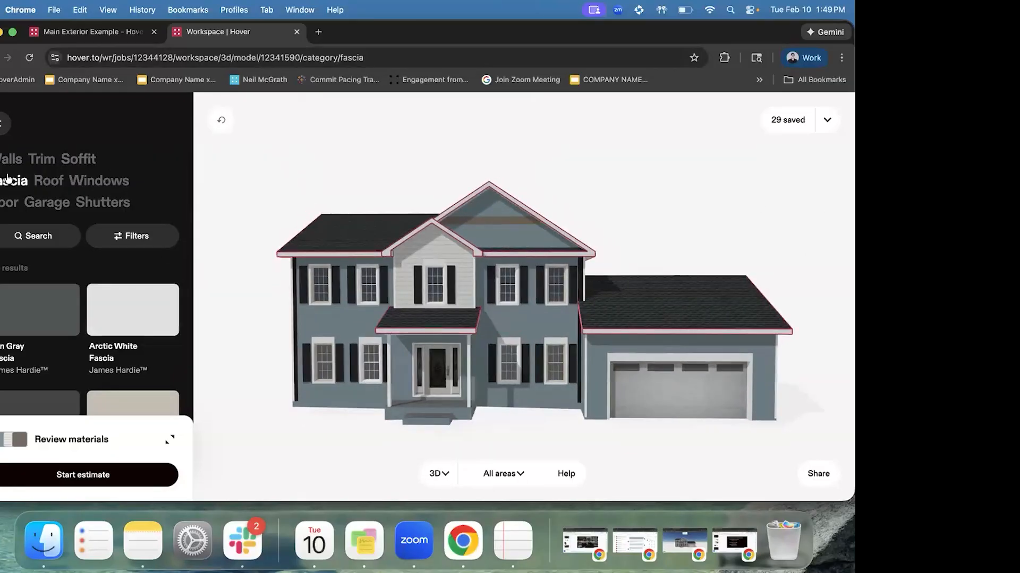
click(37, 316)
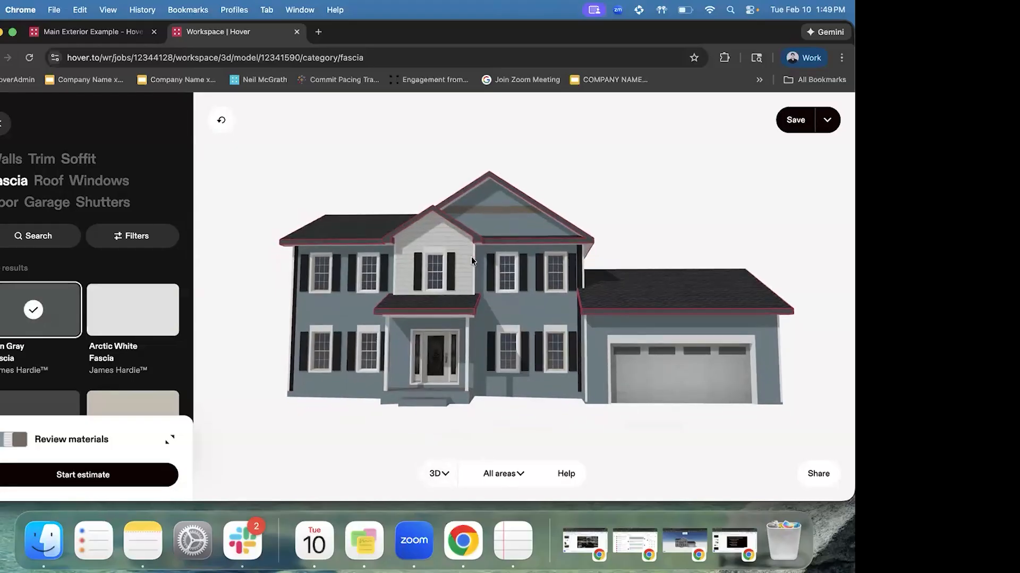
drag(568, 305, 613, 298)
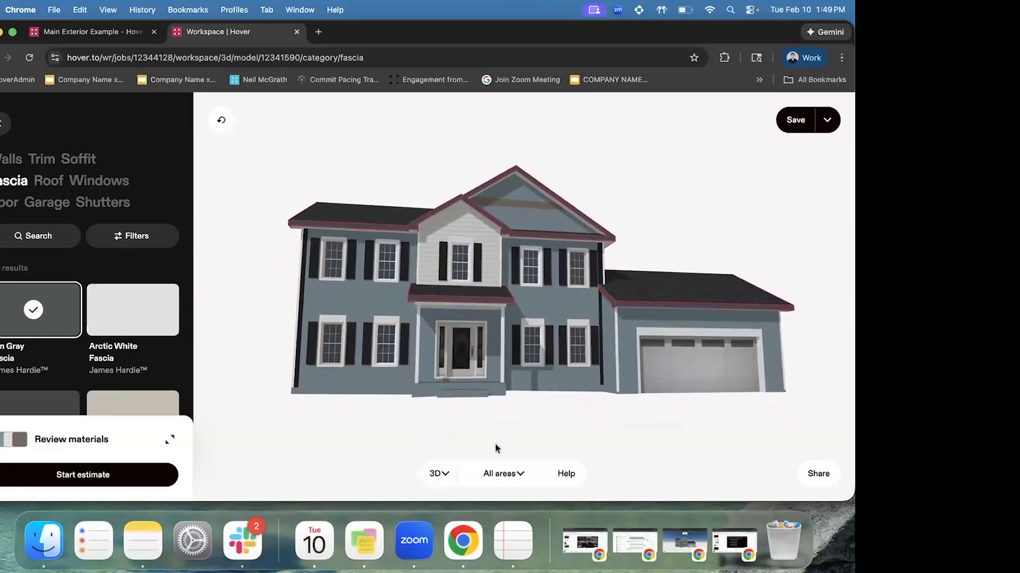
click(499, 475)
click(494, 369)
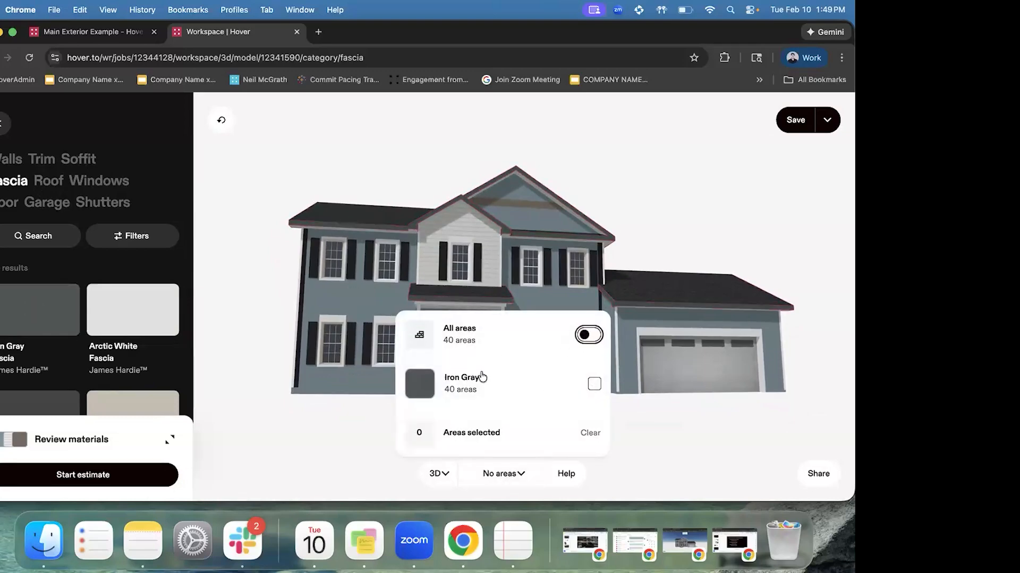
click(724, 173)
Change the front gable and porch roof fascia to Cobble Stone
click(533, 234)
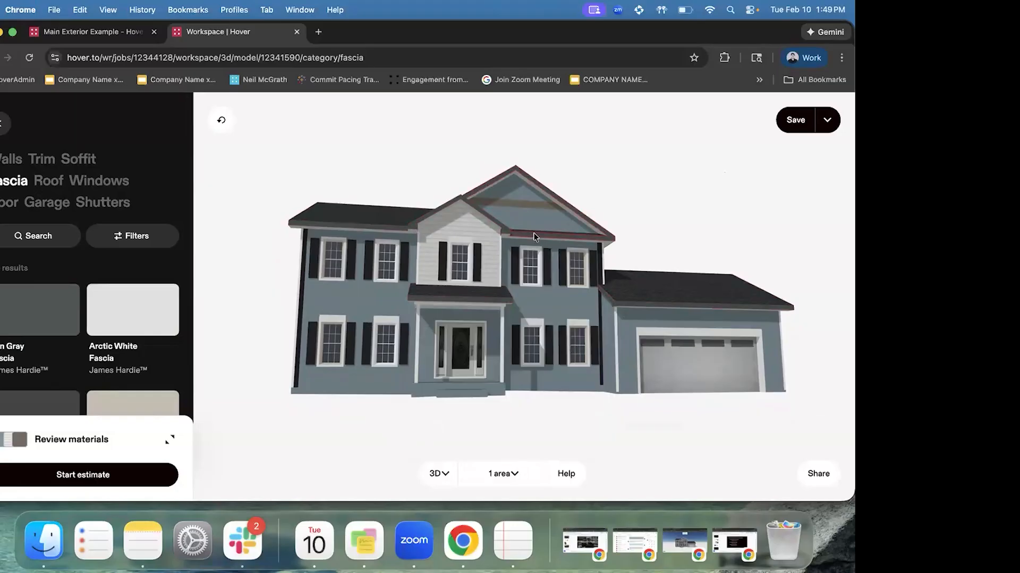
click(148, 311)
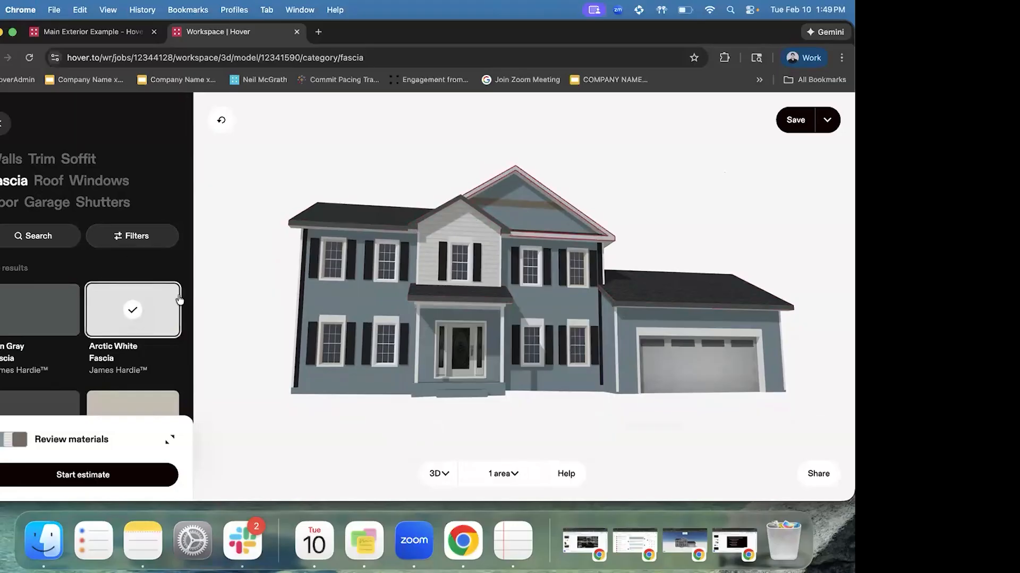
scroll(489, 314, up, 3)
drag(509, 266, 560, 267)
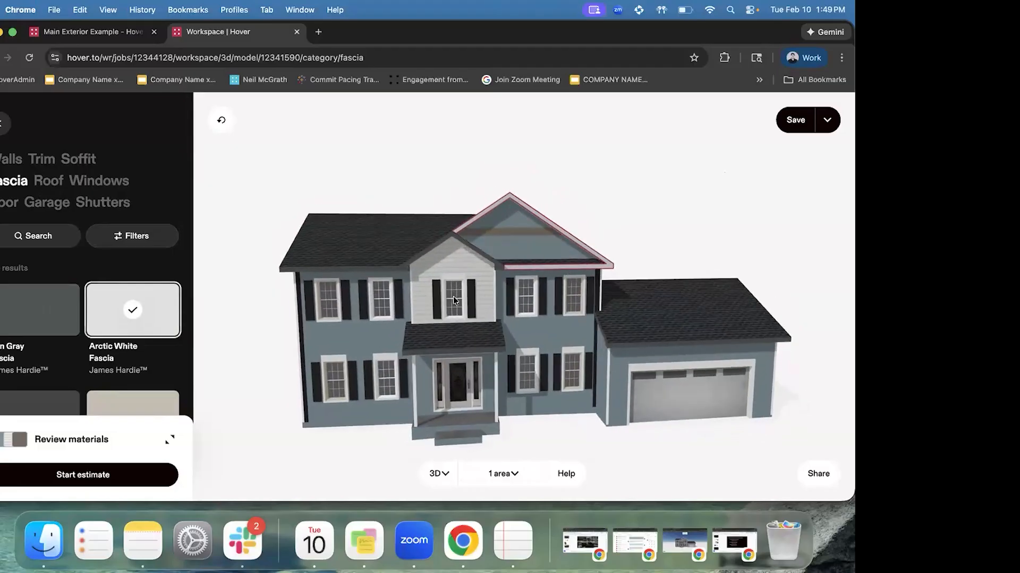
drag(453, 296, 448, 273)
click(432, 319)
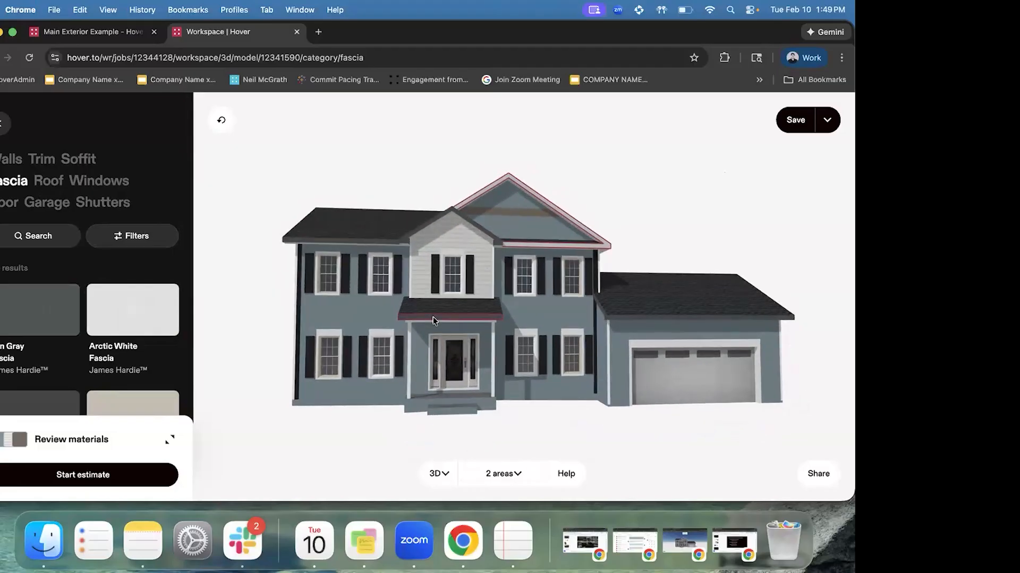
scroll(58, 317, down, 1)
click(128, 358)
scroll(127, 357, up, 1)
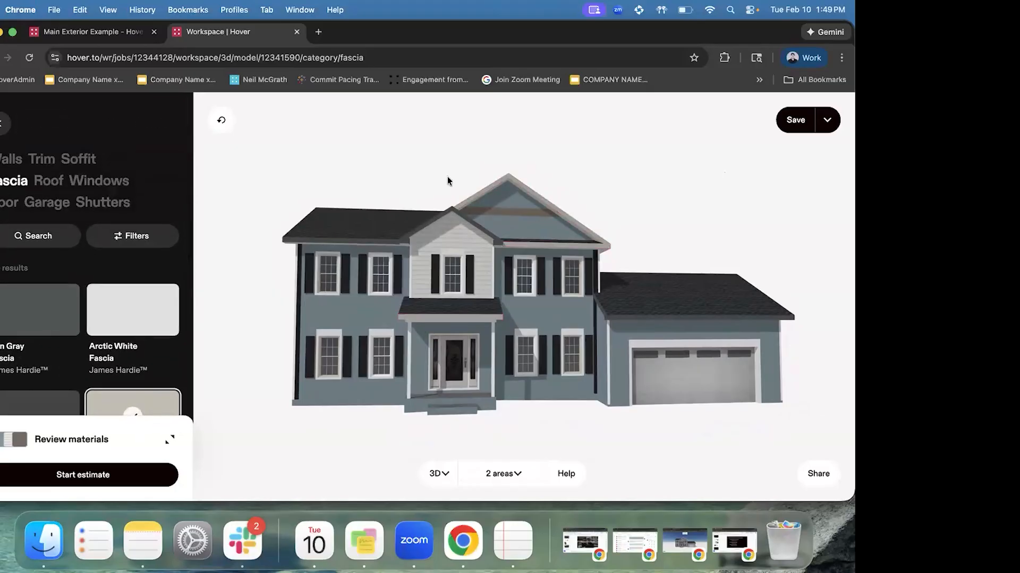
click(377, 244)
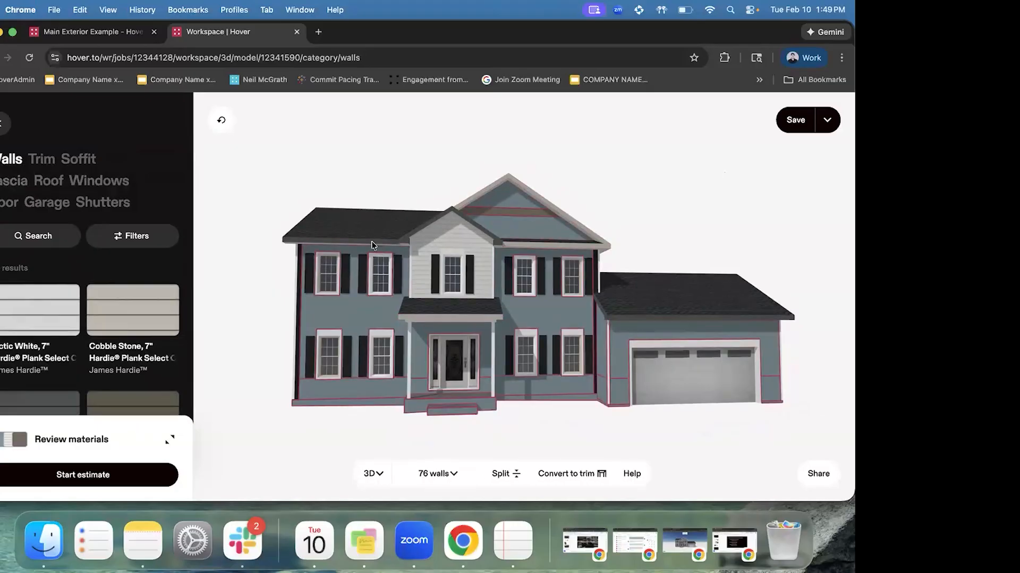
Check the fascia breakdown shows 38 Iron Gray and 2 Cobble Stone areas, then clear selection
click(372, 246)
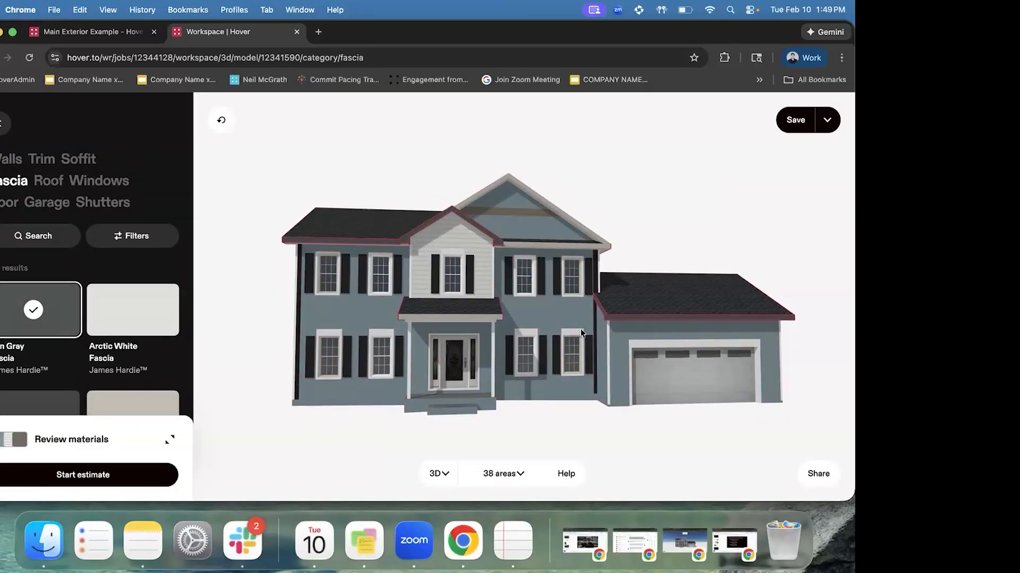
click(503, 477)
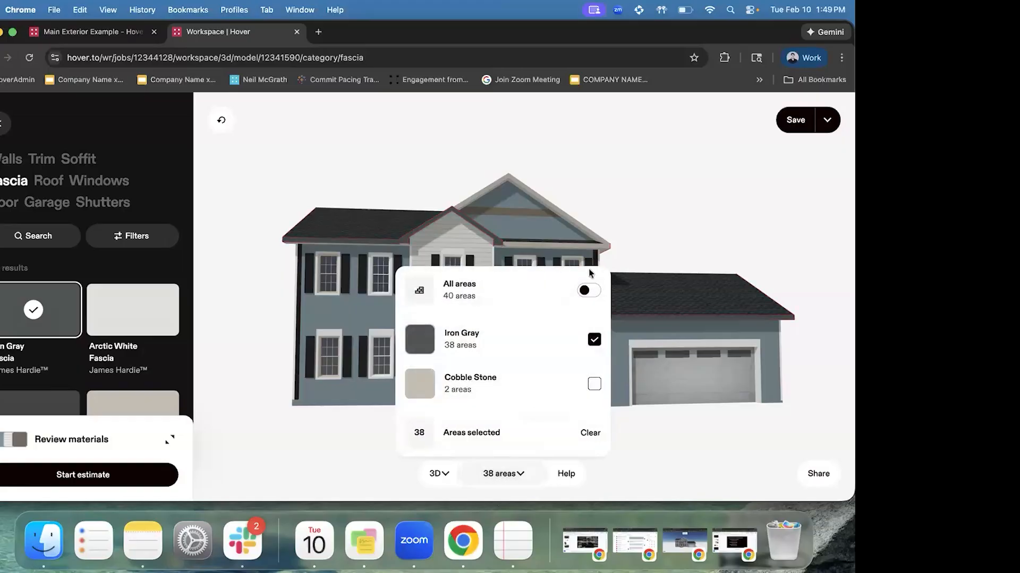
click(664, 236)
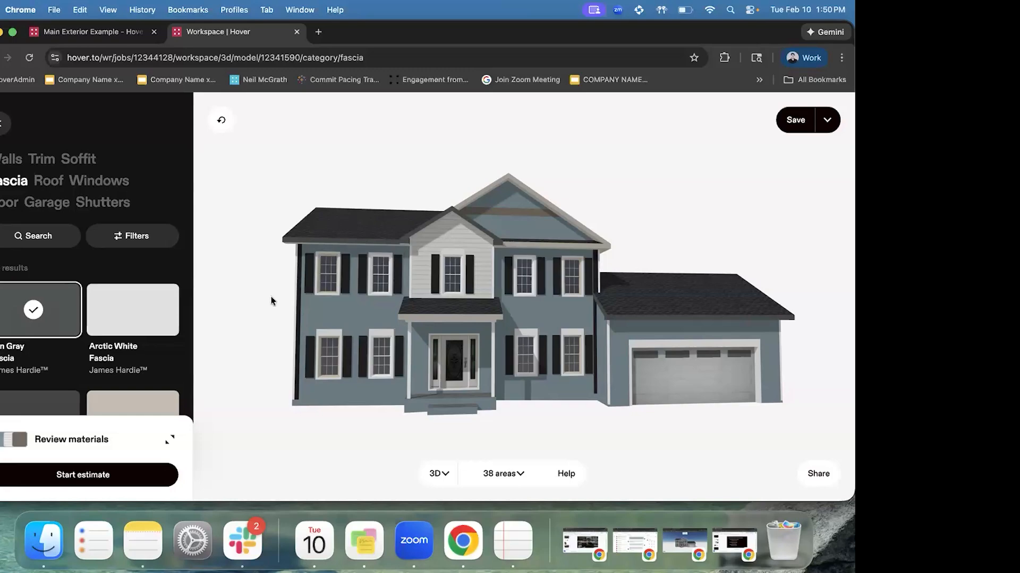
click(670, 209)
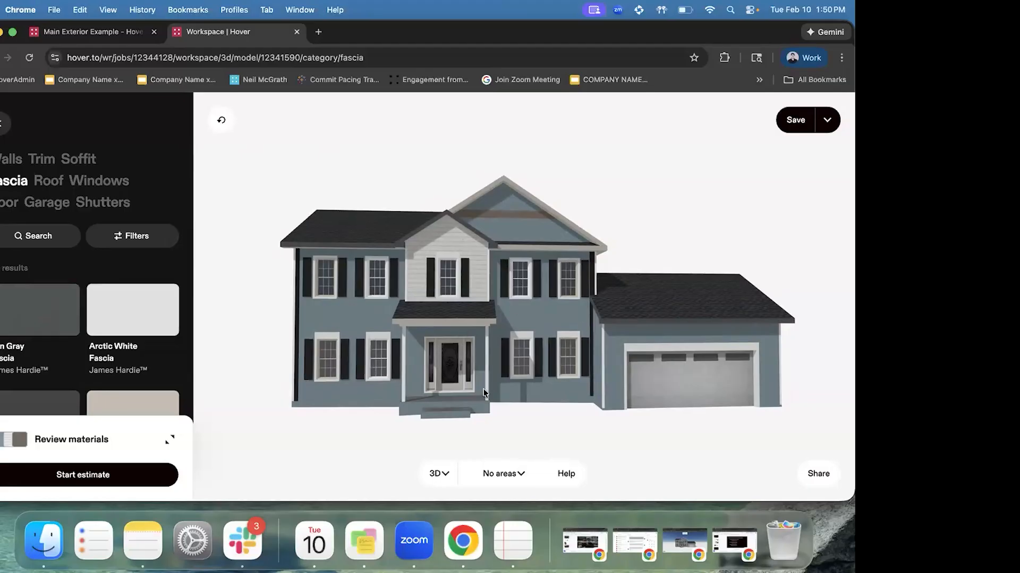
Remove the house's shutters, then undo the removal
click(109, 202)
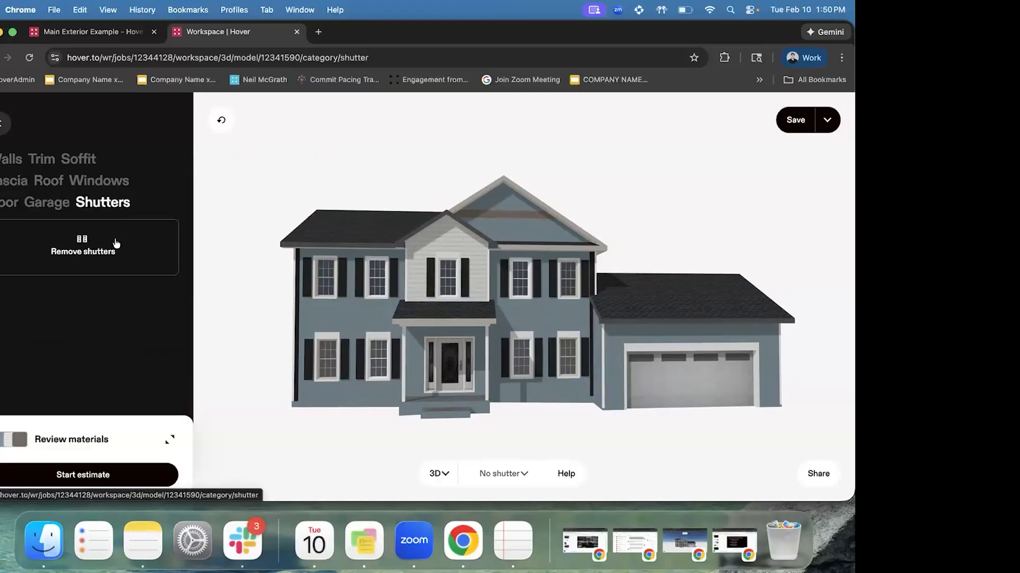
click(116, 242)
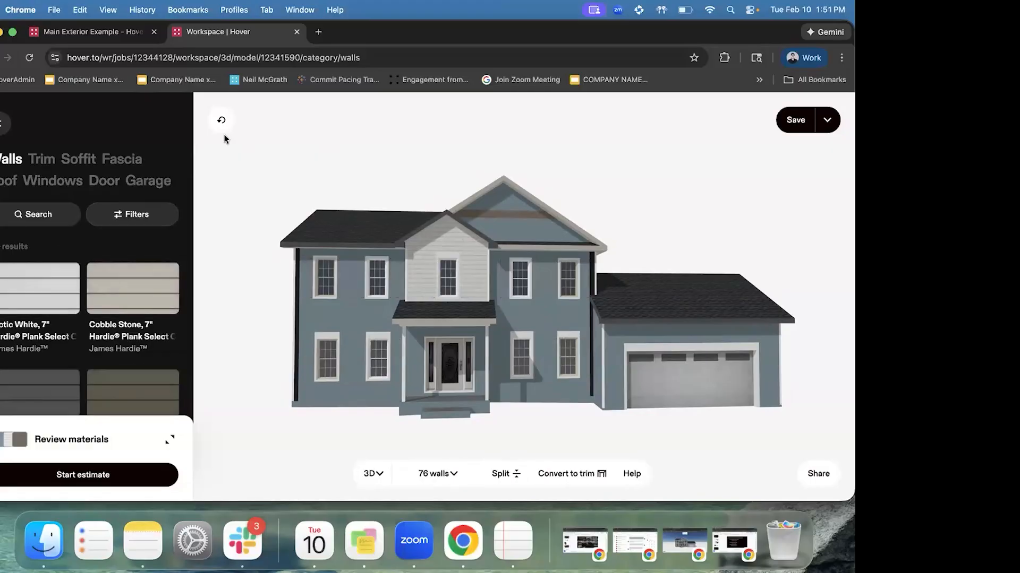
click(221, 120)
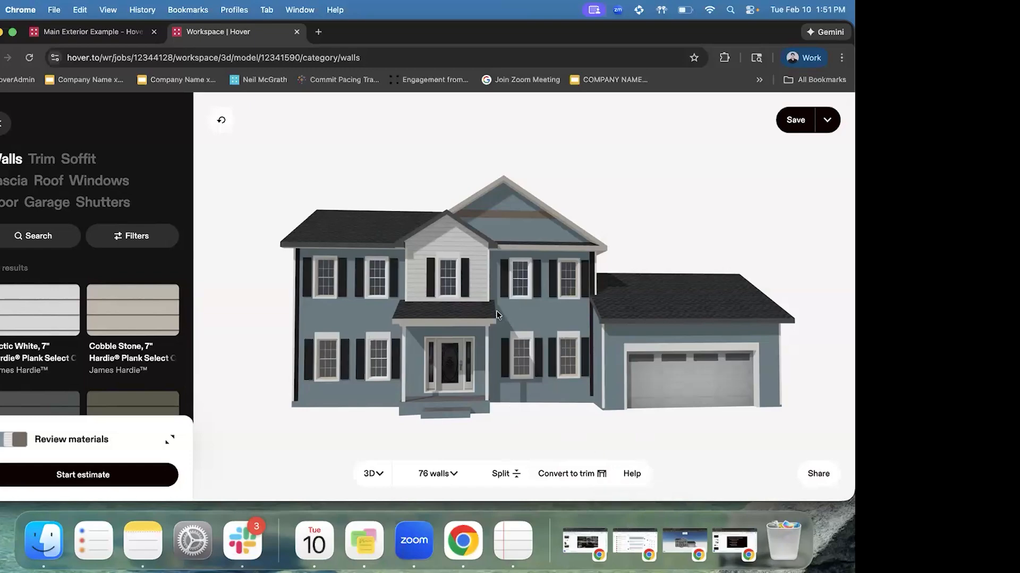
Convert the trim band across the upper gable into wall
click(512, 212)
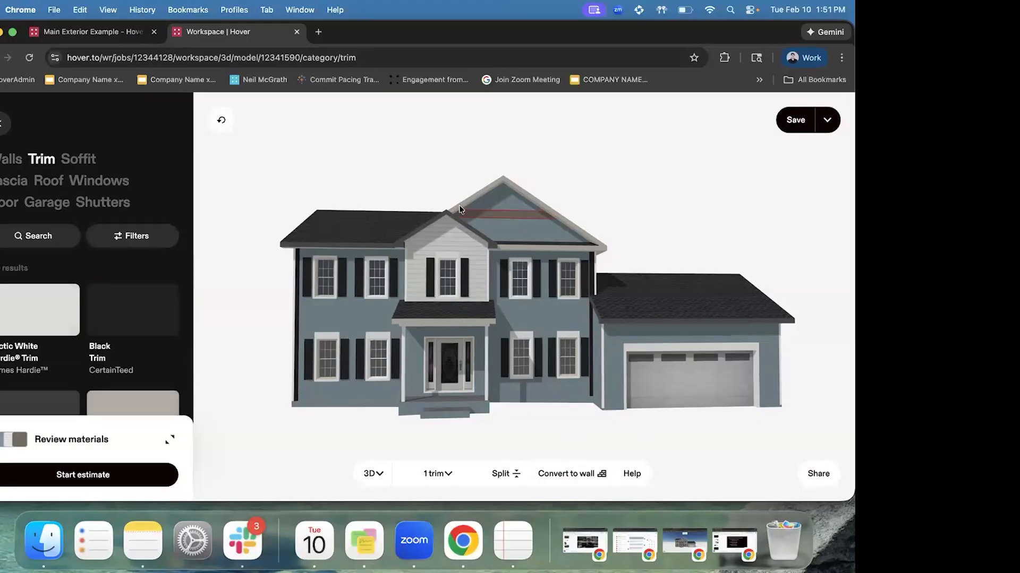
scroll(531, 221, up, 3)
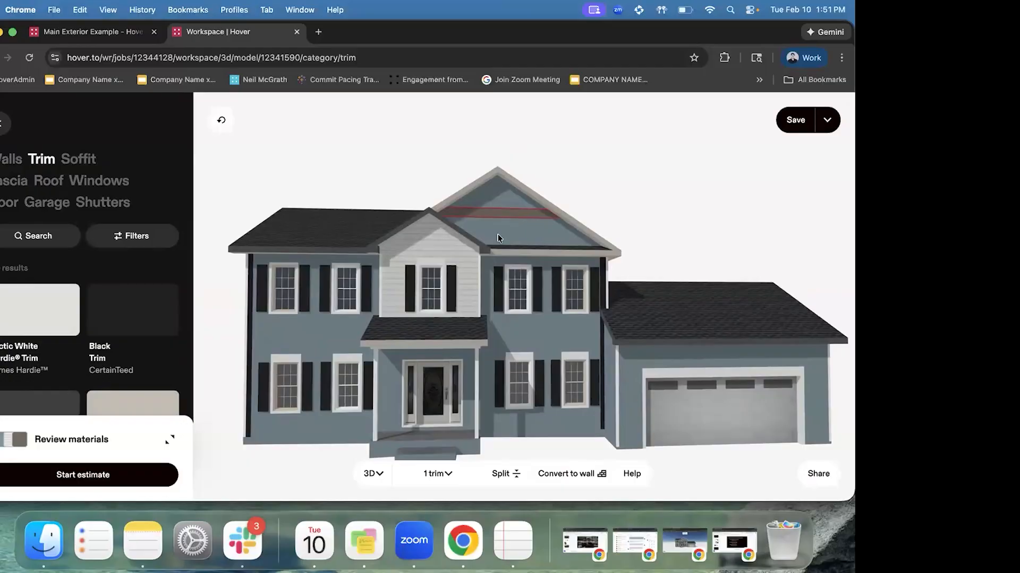
scroll(498, 237, up, 3)
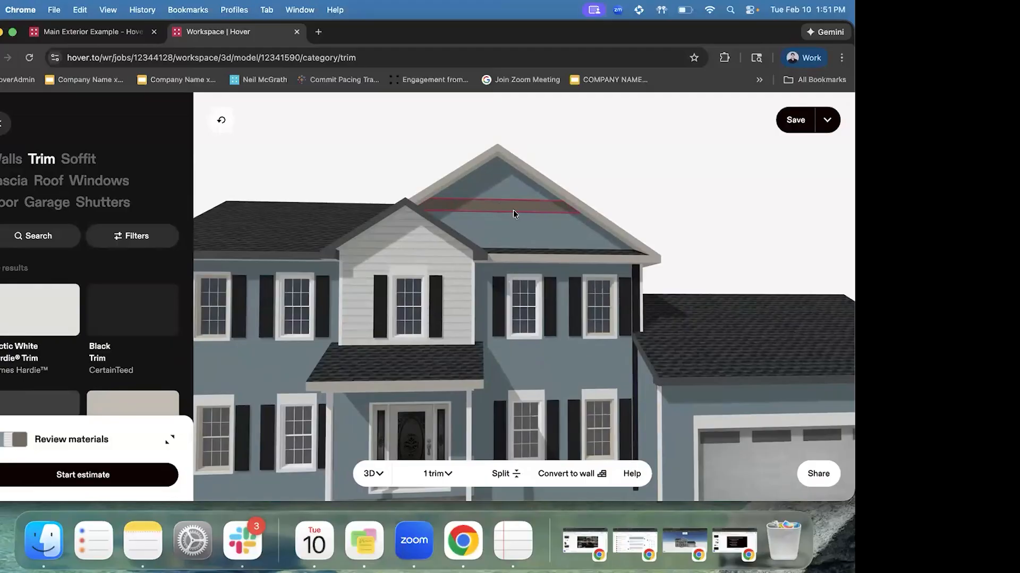
click(571, 476)
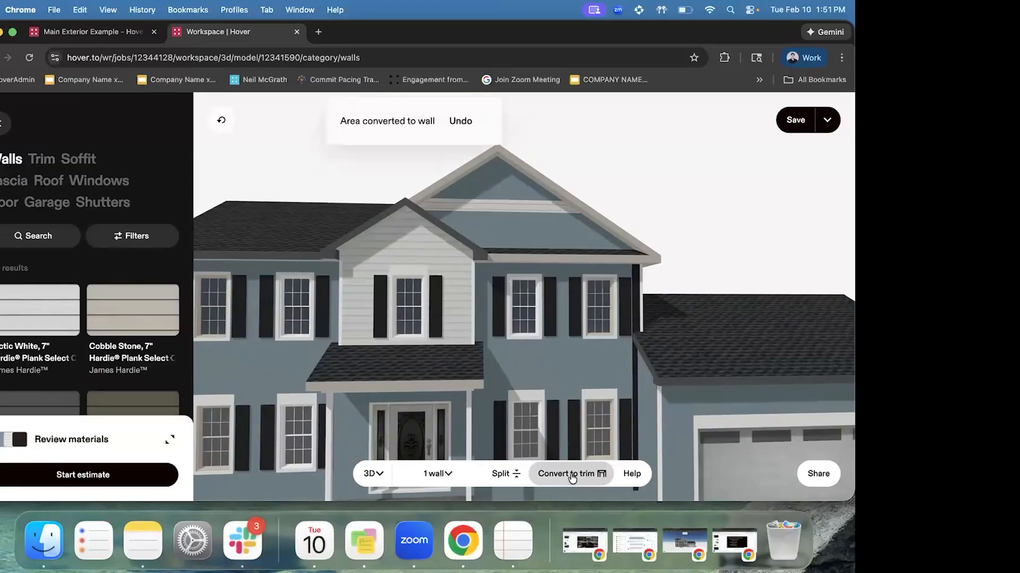
click(495, 207)
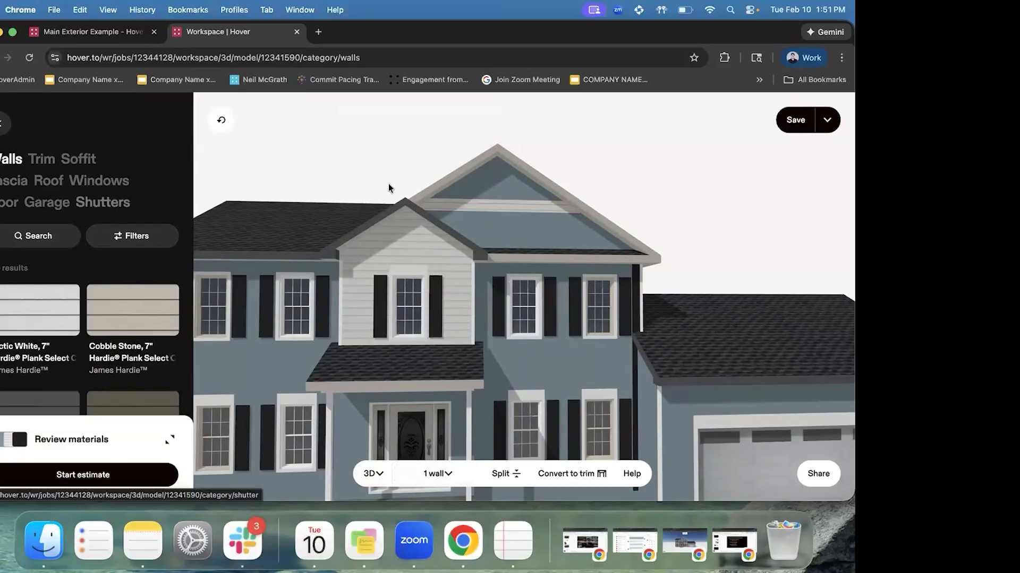
click(139, 235)
Filter the wall materials to Stucco
click(51, 206)
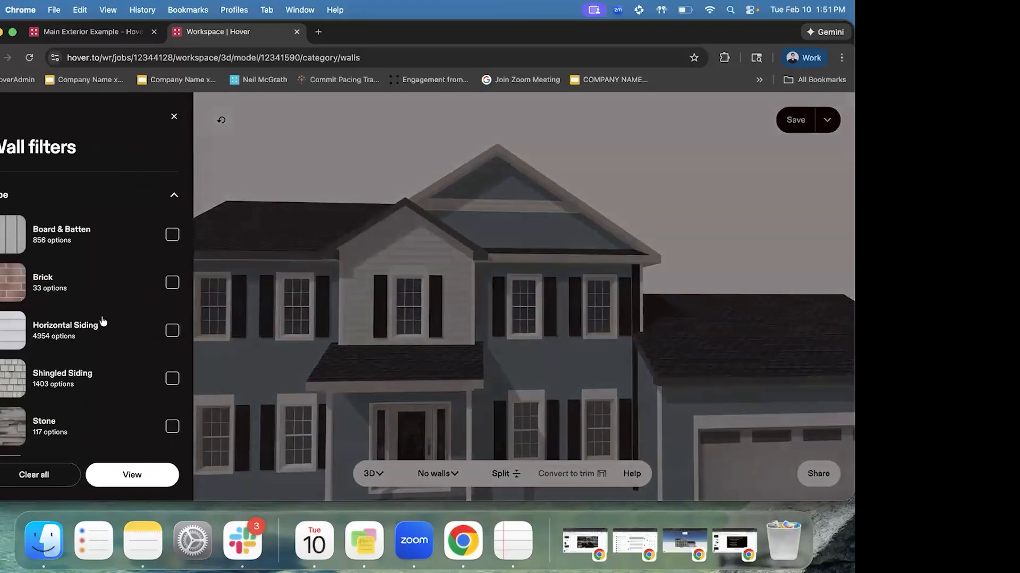
scroll(100, 335, down, 4)
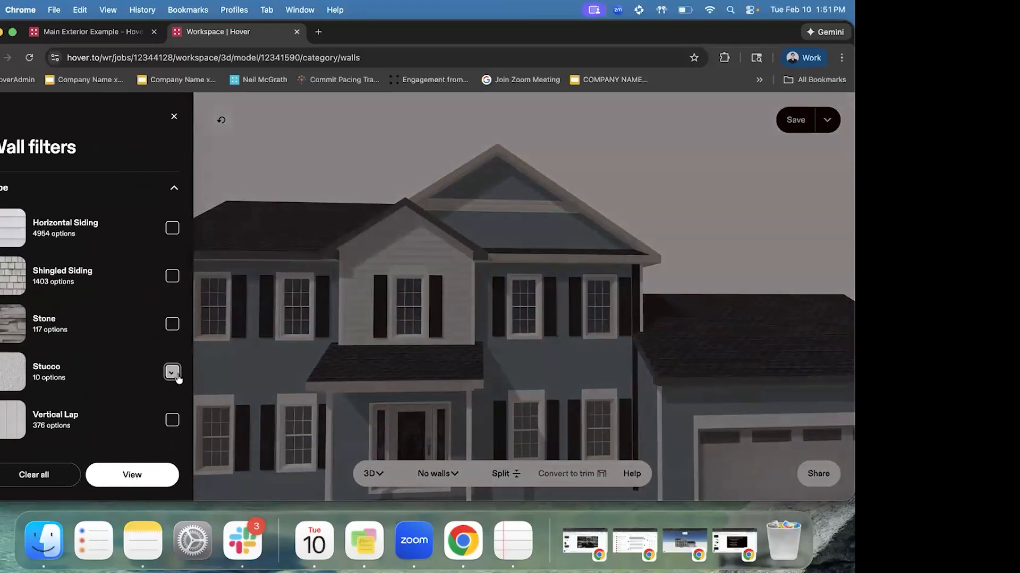
click(135, 476)
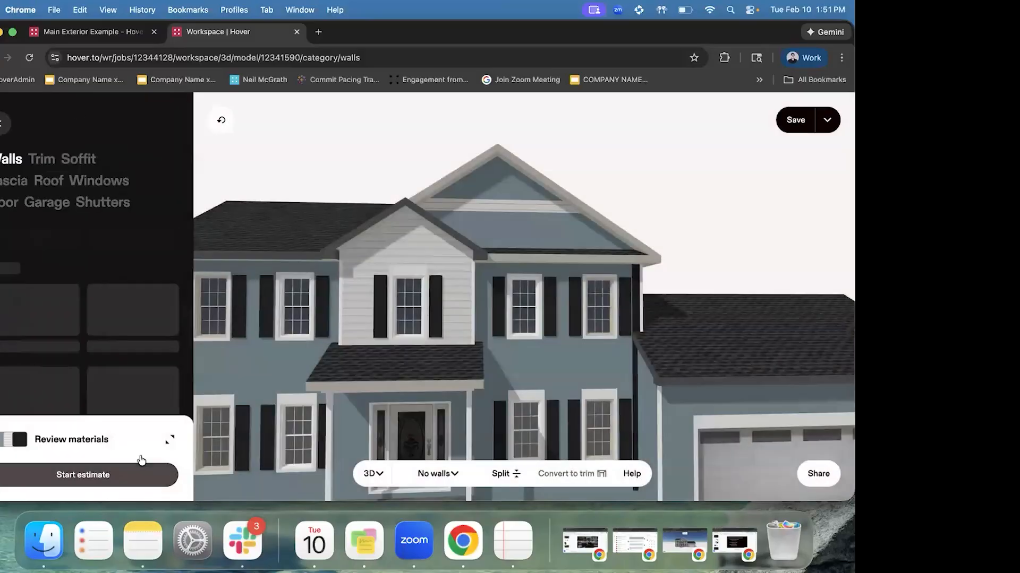
scroll(27, 299, down, 3)
scroll(28, 301, down, 3)
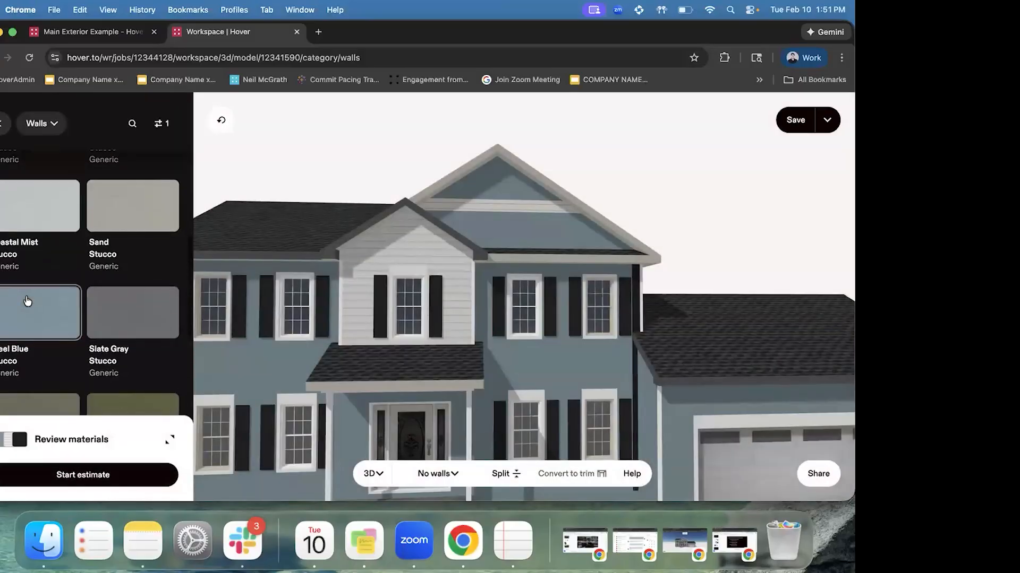
scroll(476, 364, down, 1)
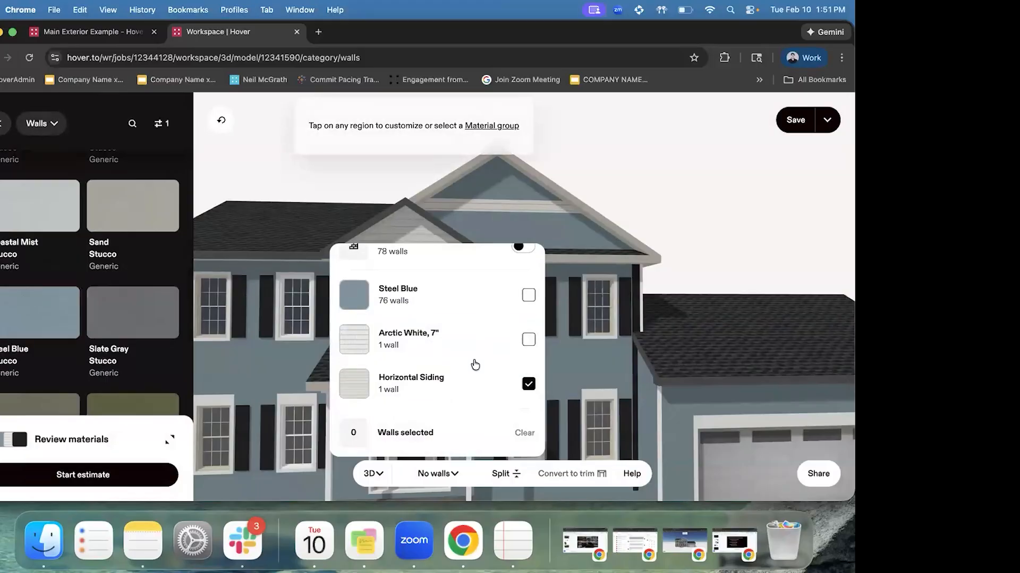
Apply Steel Blue Stucco to the upper gable siding strip
click(485, 199)
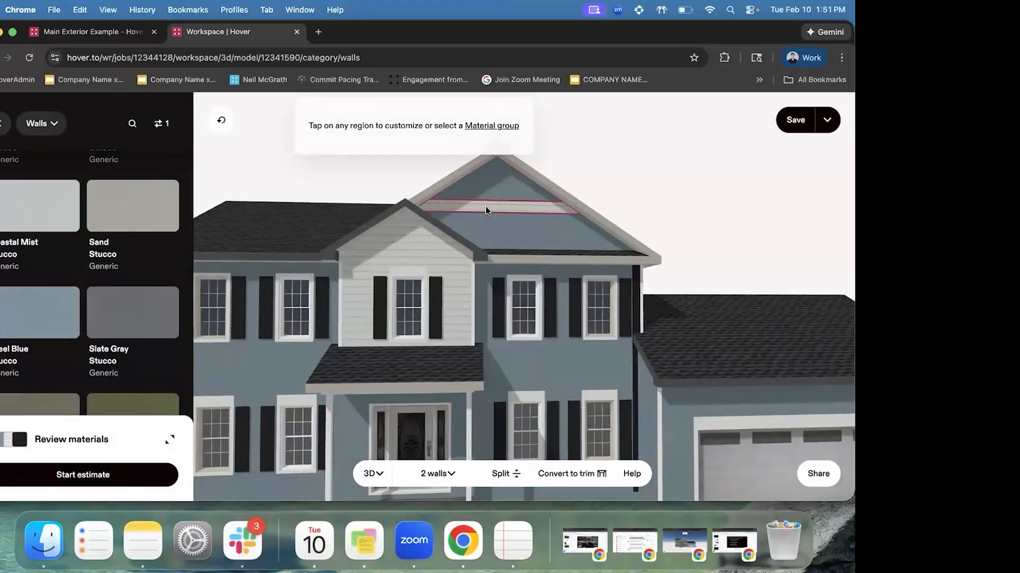
click(40, 323)
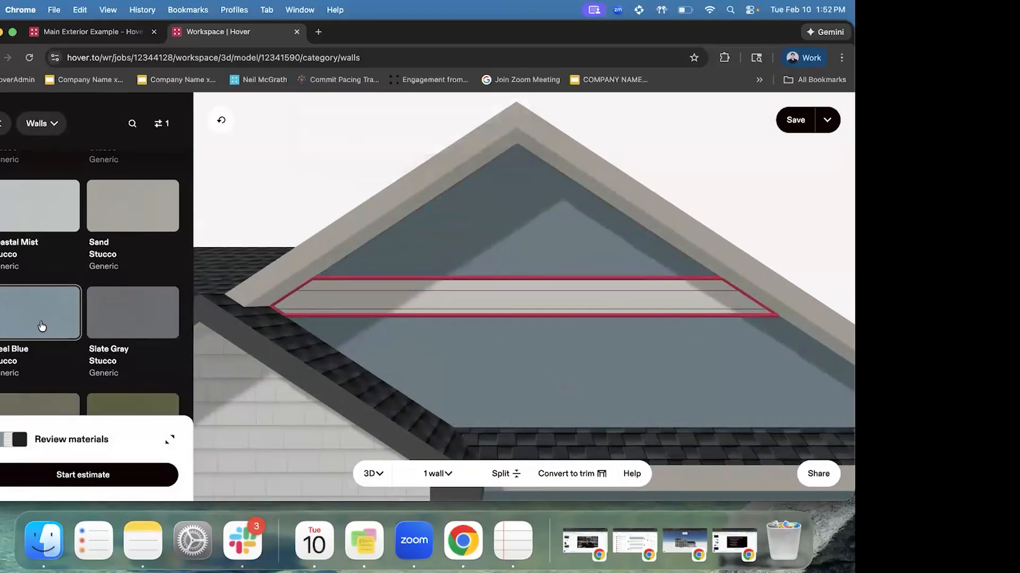
drag(469, 318, 781, 166)
click(771, 156)
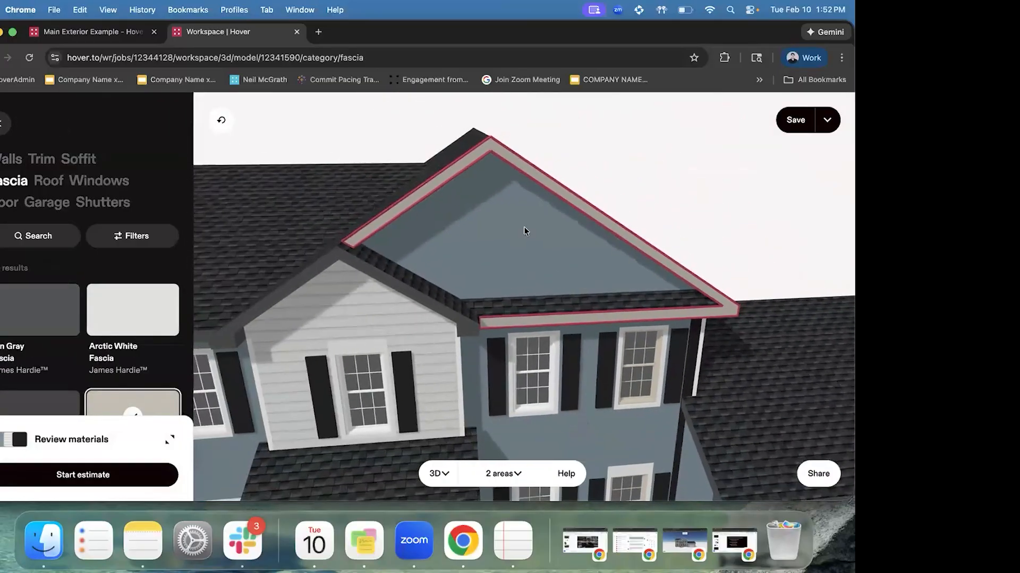
scroll(546, 382, down, 3)
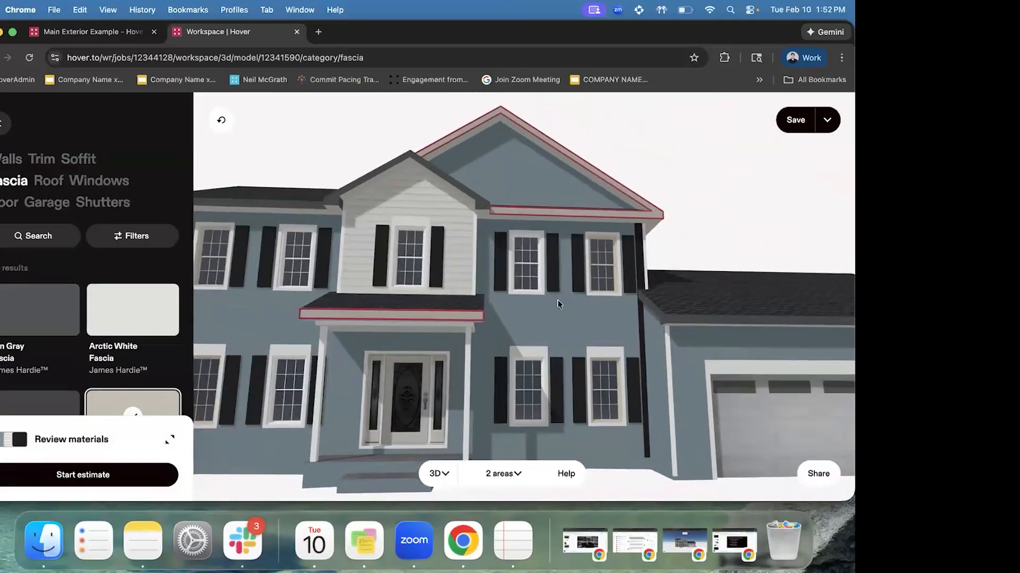
click(556, 300)
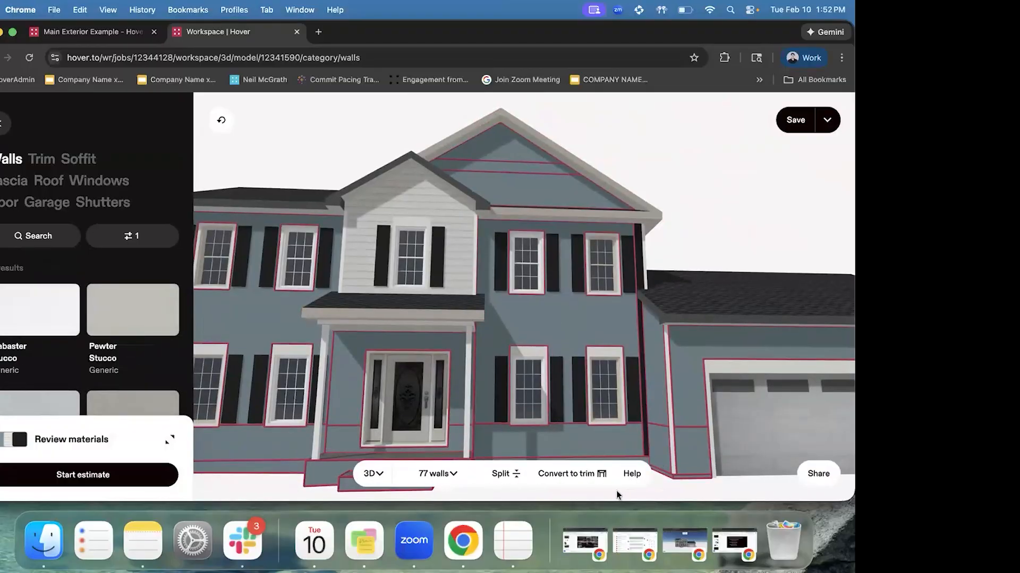
Try converting the selected walls to trim, then undo it
click(584, 474)
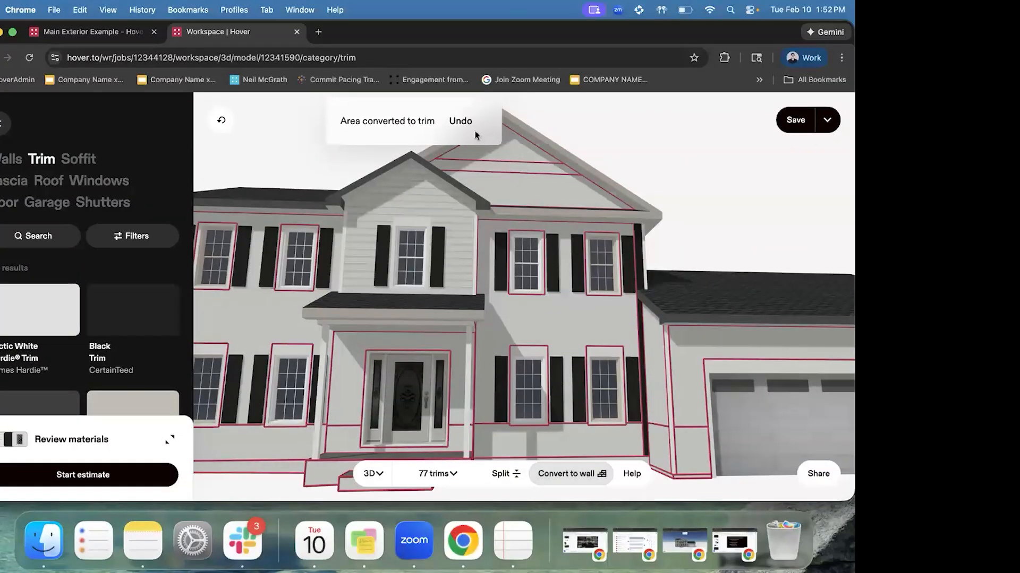
click(459, 122)
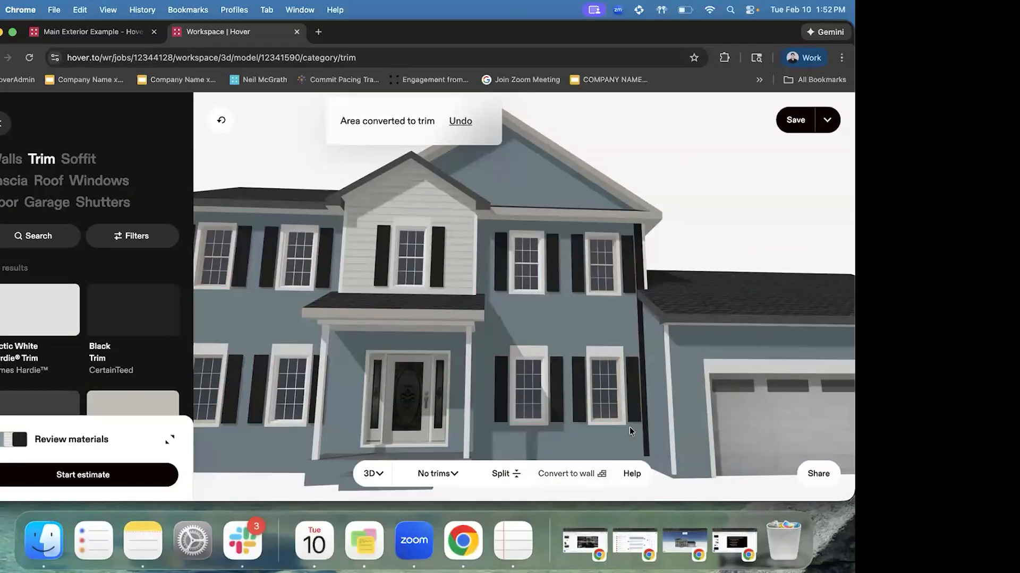
click(521, 166)
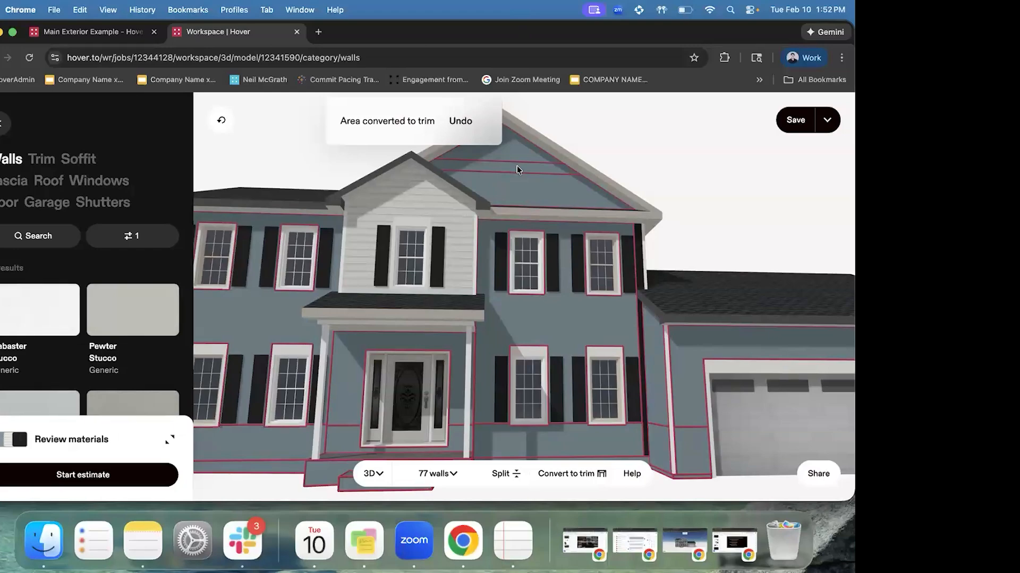
click(768, 181)
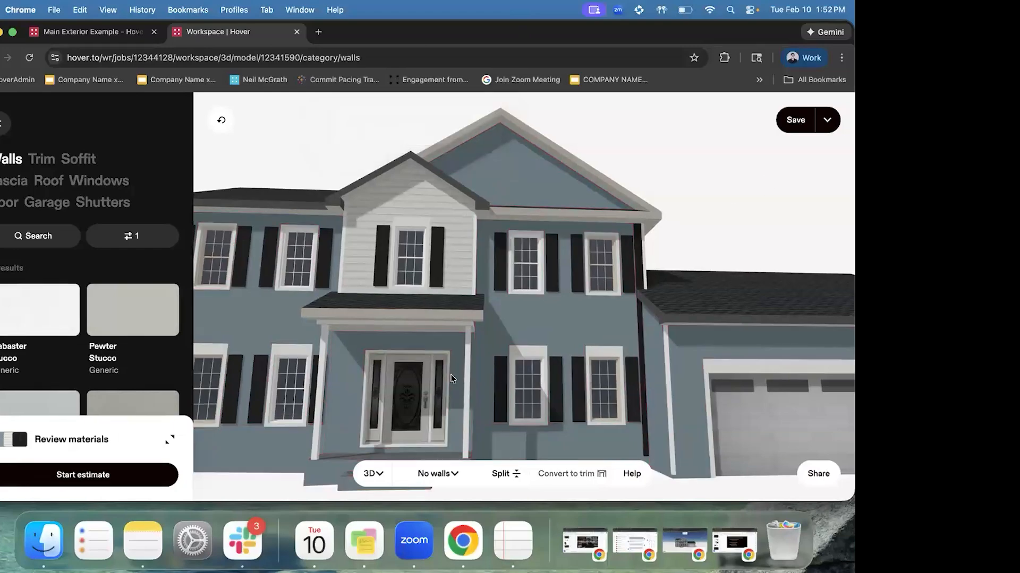
scroll(451, 379, down, 5)
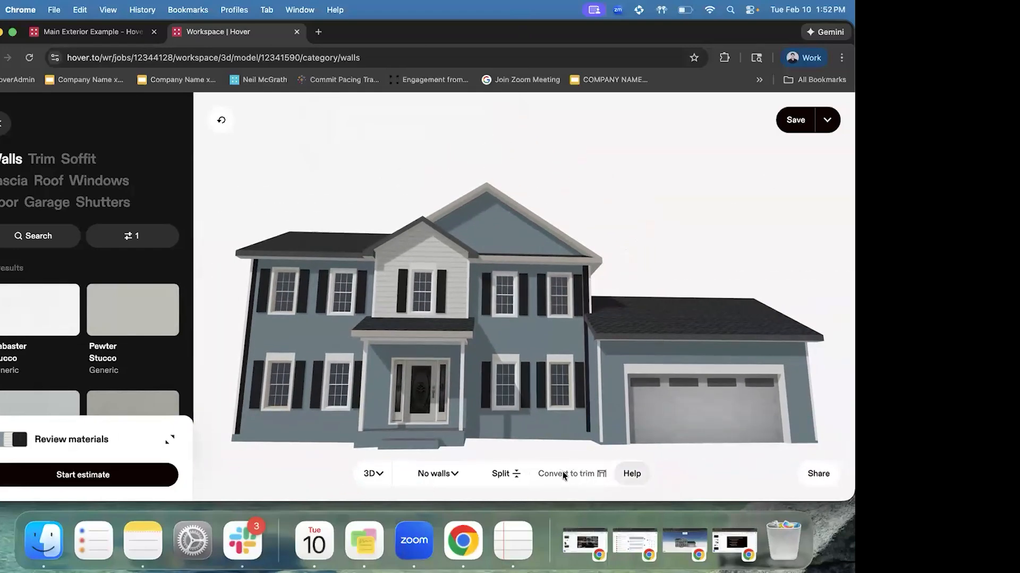
Convert the two black corner trims to wall, listed as 2 Horizontal Siding walls
click(250, 320)
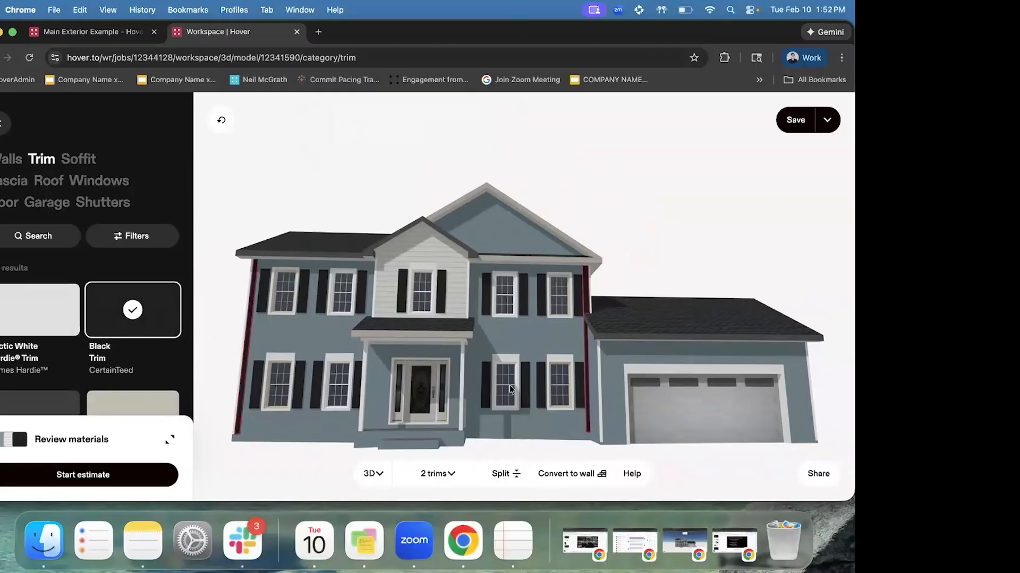
click(569, 474)
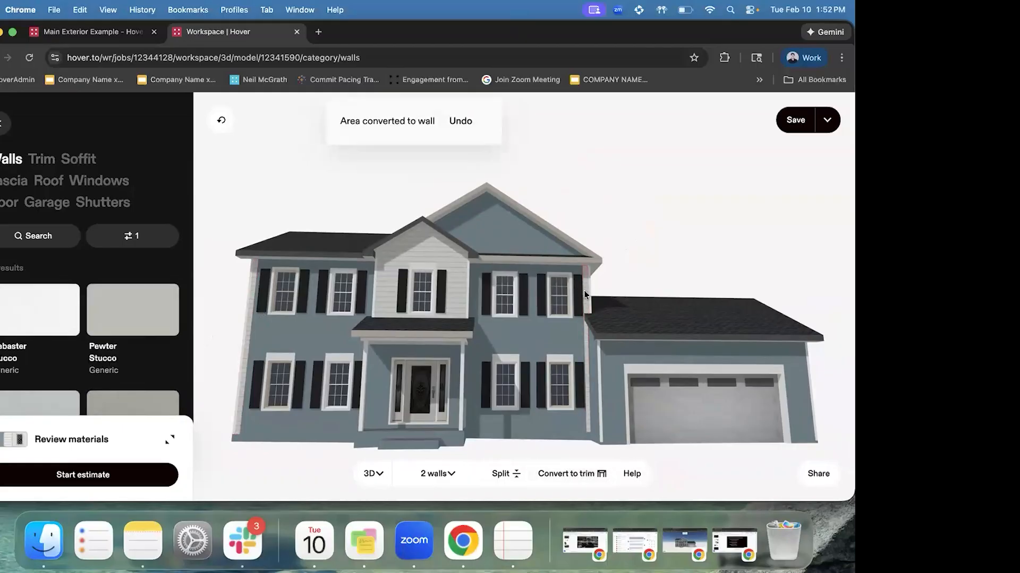
click(438, 474)
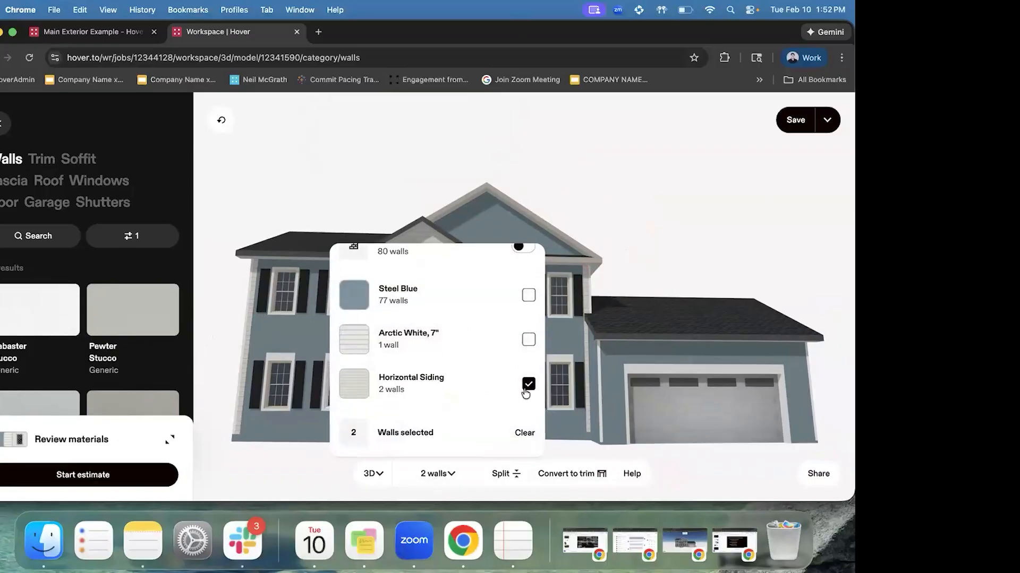
click(457, 383)
click(457, 384)
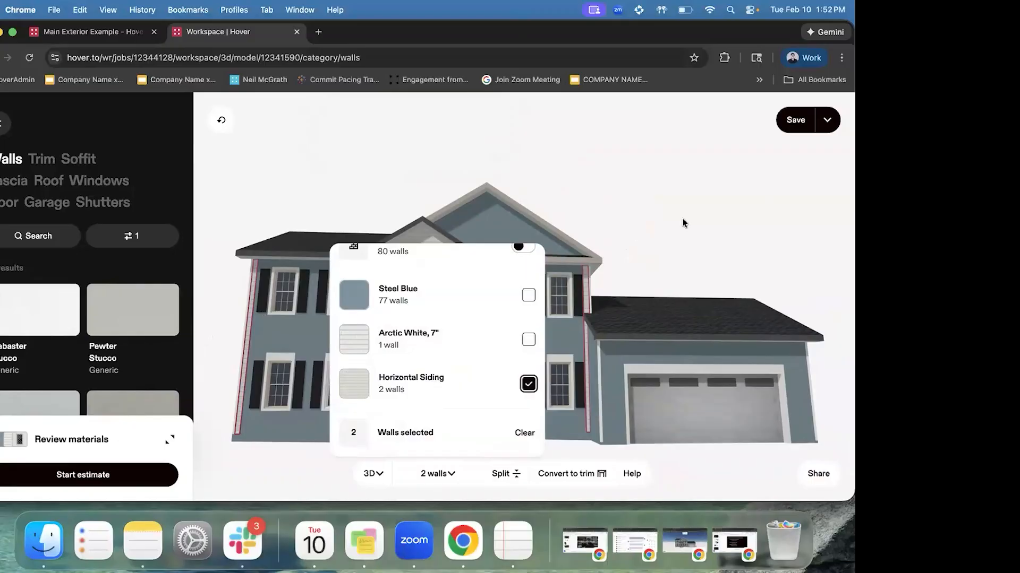
click(683, 222)
Apply Steel Blue Stucco to the two converted corner walls and view the front
scroll(53, 348, down, 3)
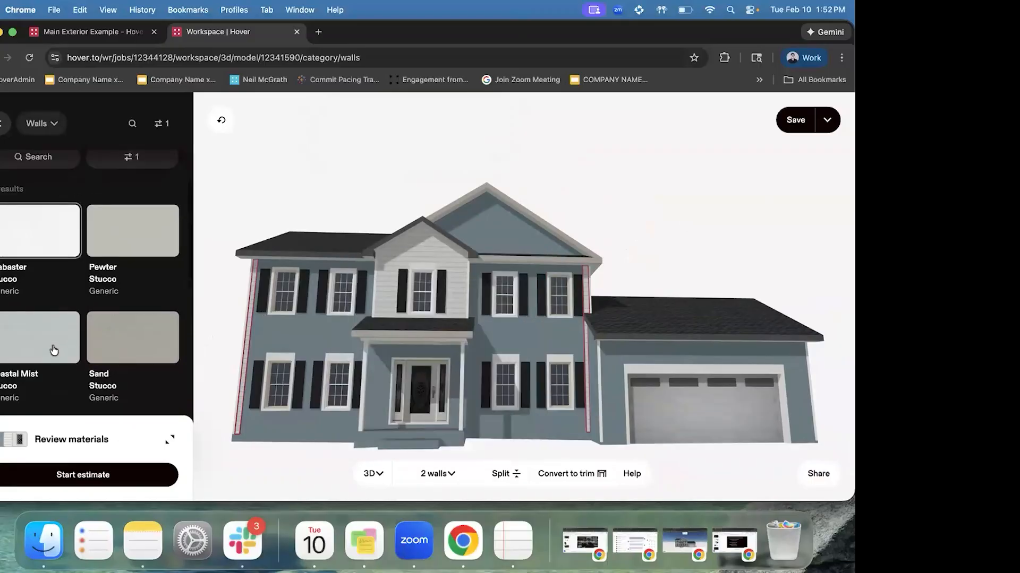
scroll(56, 330, down, 2)
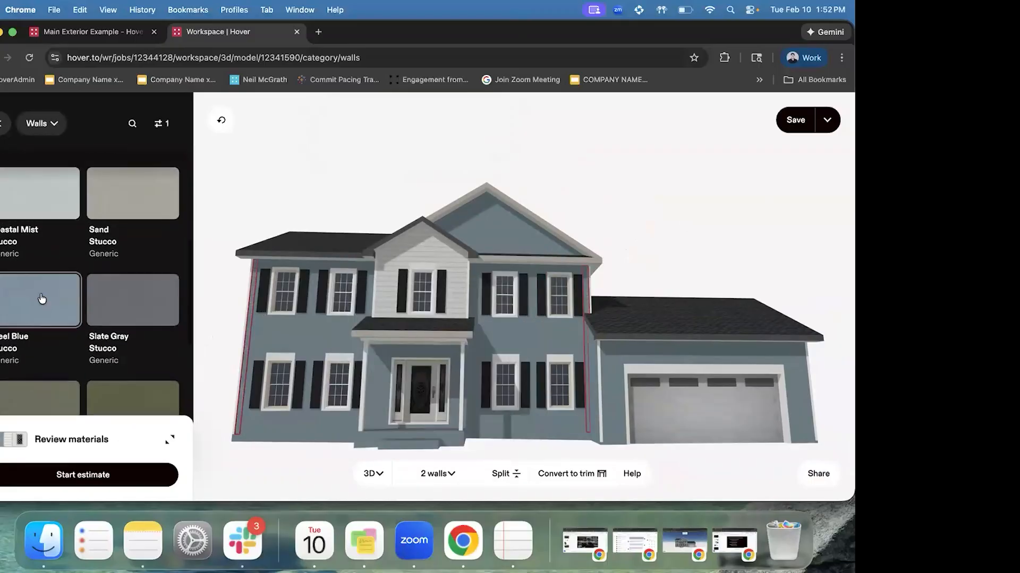
click(624, 220)
mouse_move(547, 359)
mouse_down()
mouse_move(615, 361)
mouse_move(545, 368)
mouse_up()
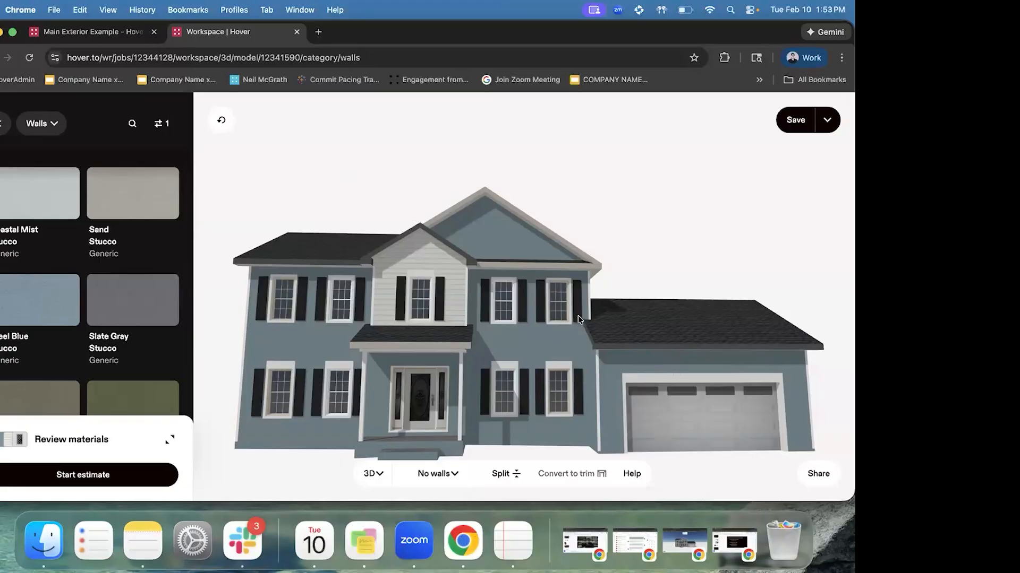
scroll(109, 285, up, 5)
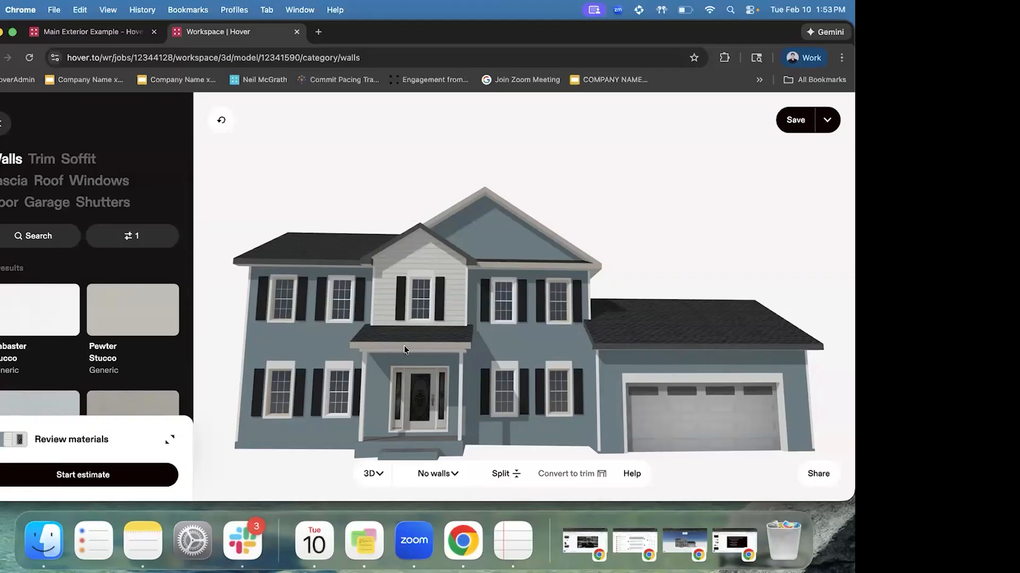
Select the front door to list Door styles like White, No Grille 3 Lite Equal
click(403, 414)
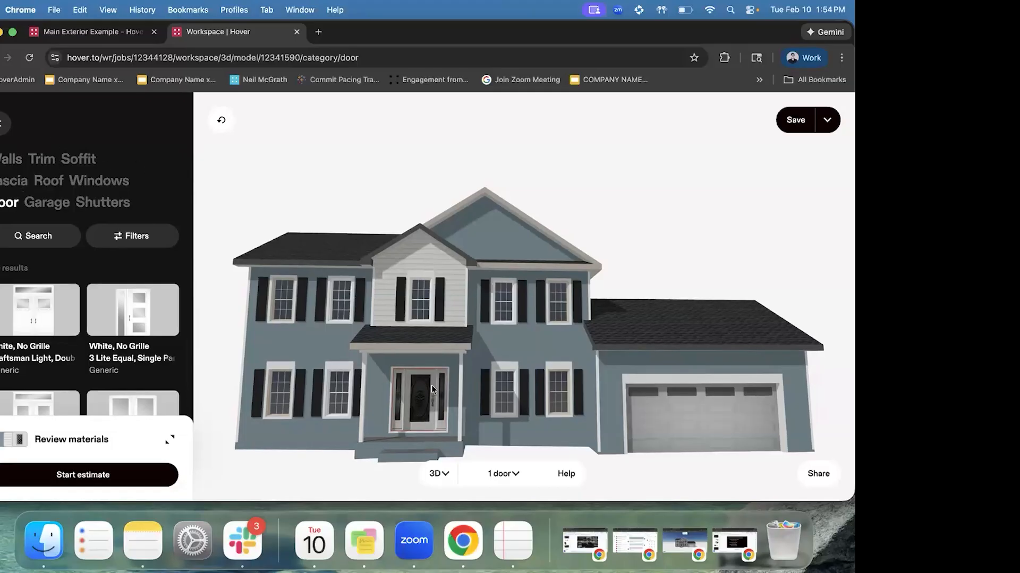
Filter the door list to the Double Panel configuration
click(148, 239)
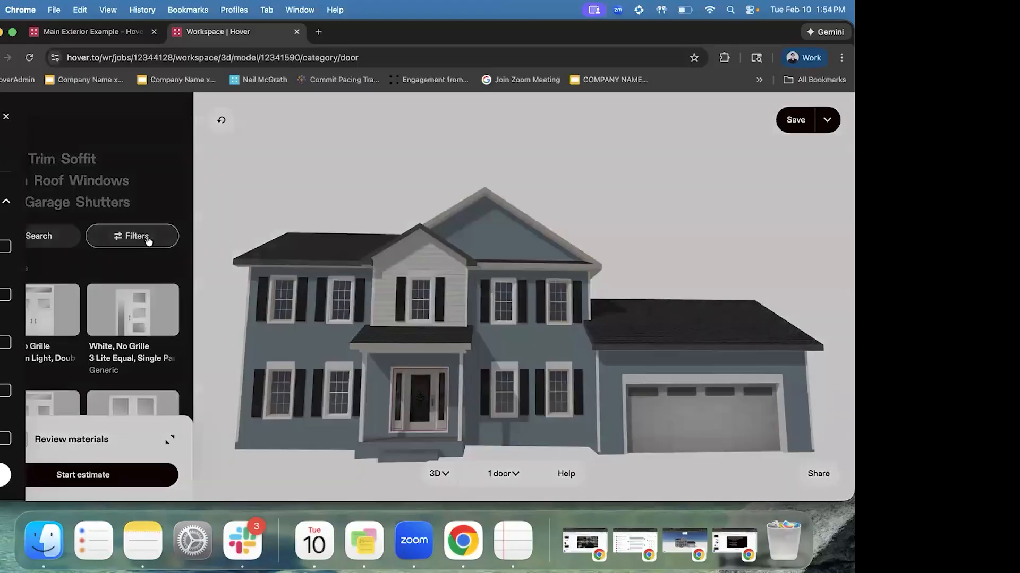
click(128, 197)
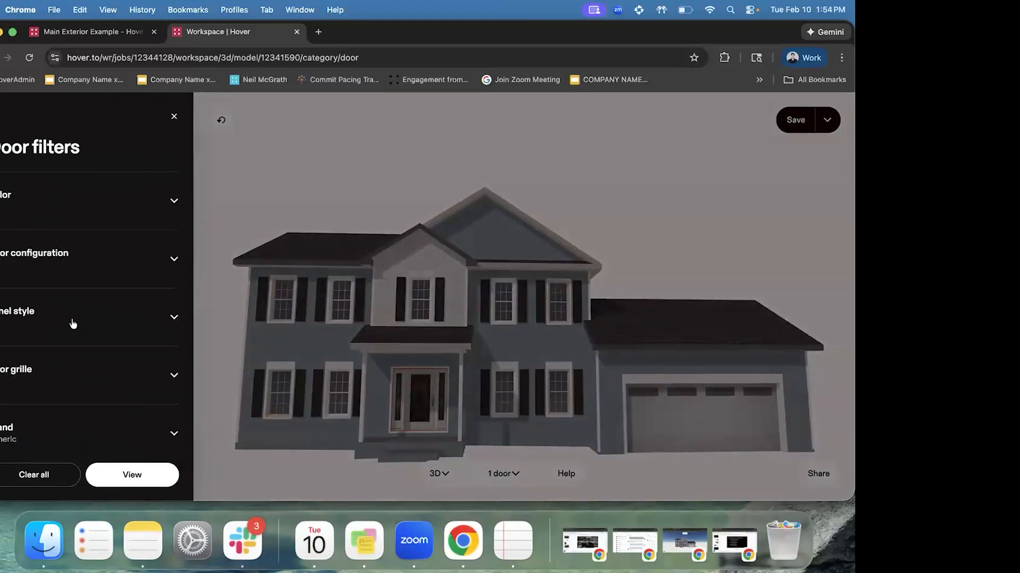
click(74, 325)
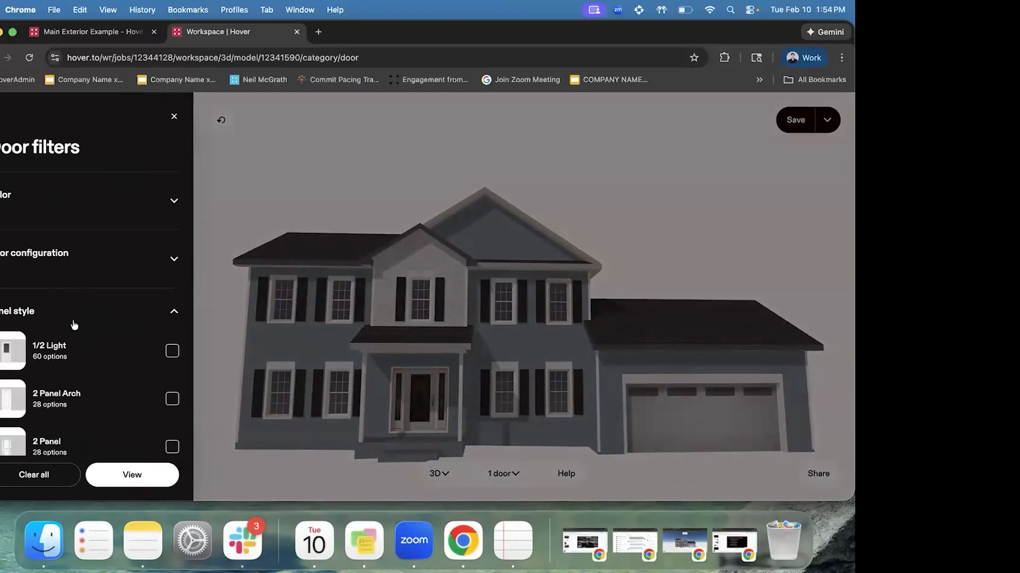
click(73, 324)
click(62, 269)
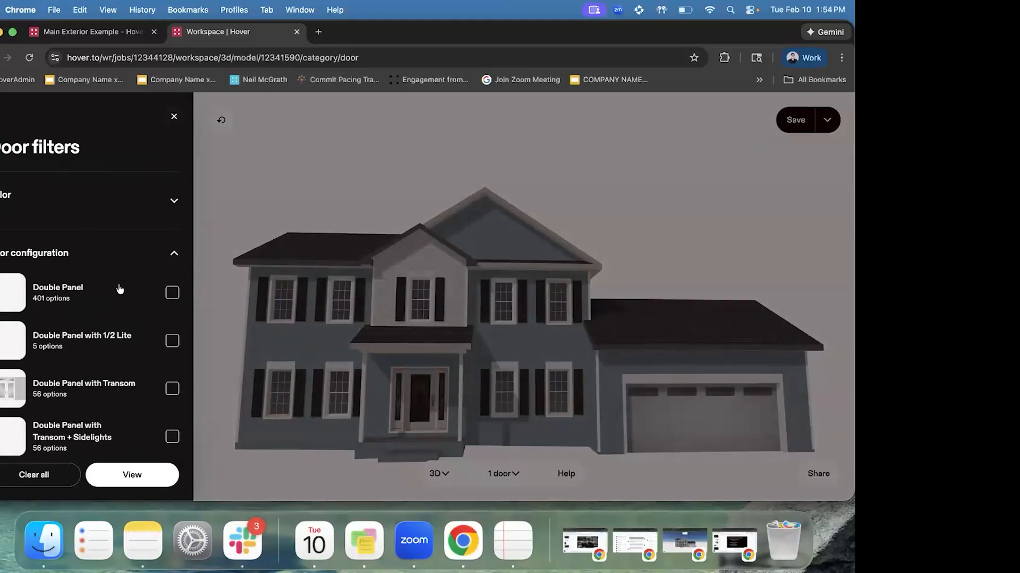
scroll(49, 231, down, 2)
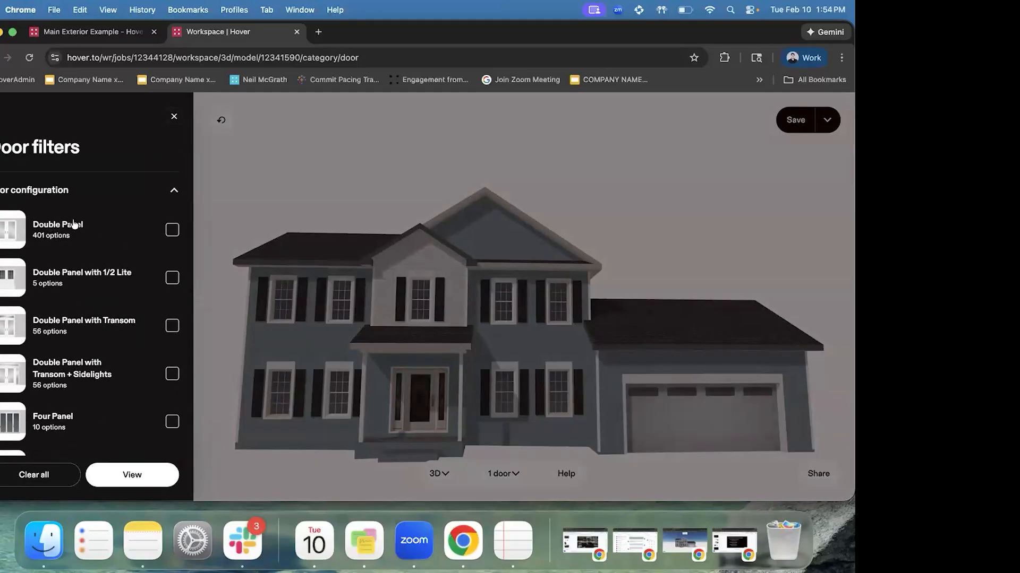
scroll(88, 236, down, 1)
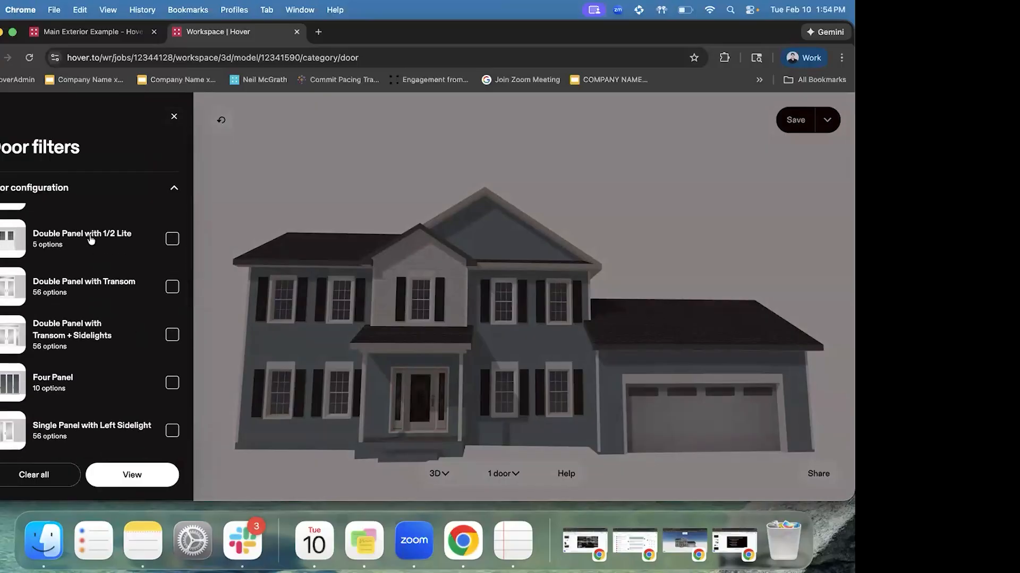
scroll(94, 242, down, 2)
scroll(99, 288, up, 3)
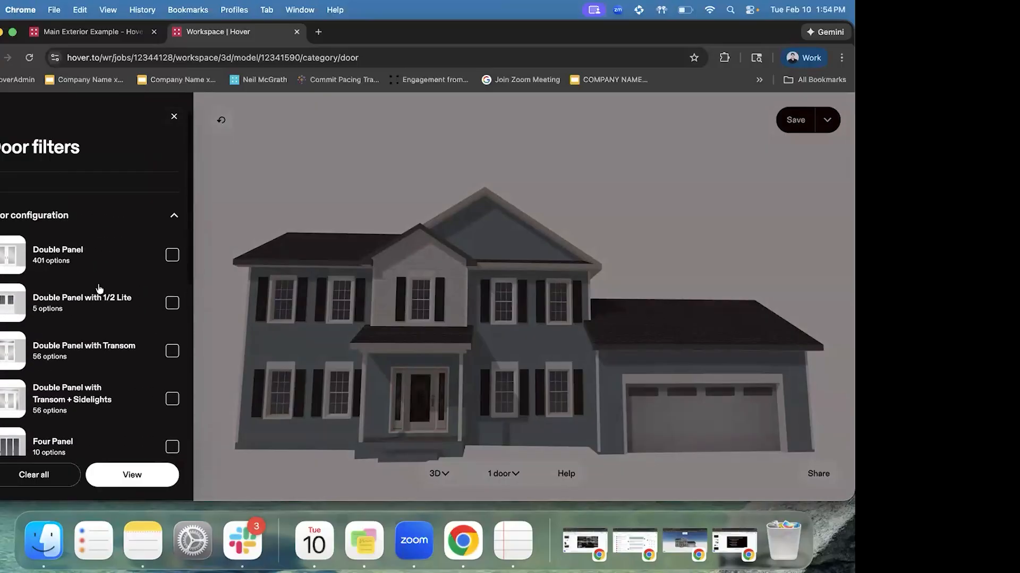
click(172, 254)
click(142, 474)
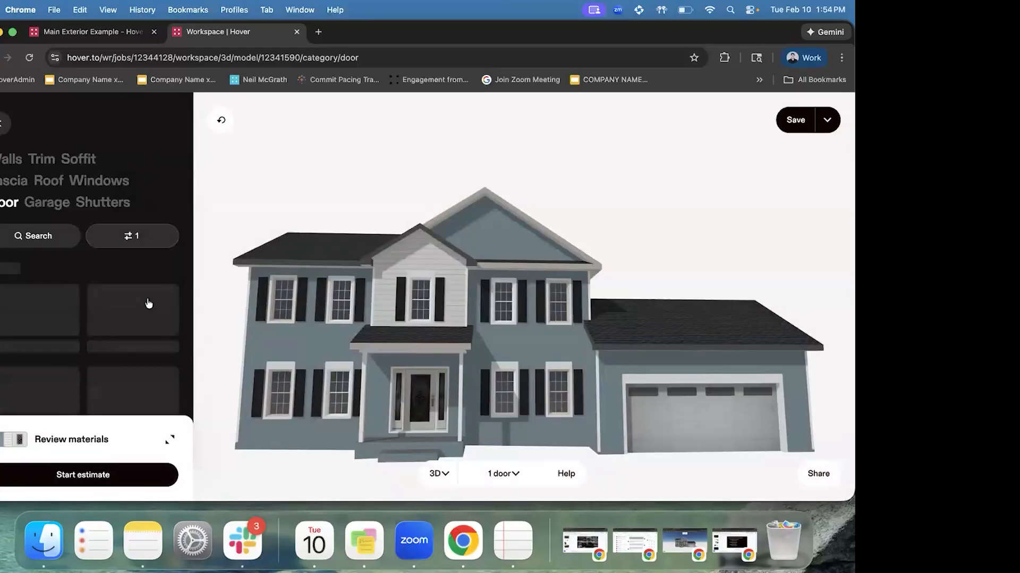
Try several double doors, settling on Mahogany, No Grille Full Light
scroll(149, 304, down, 4)
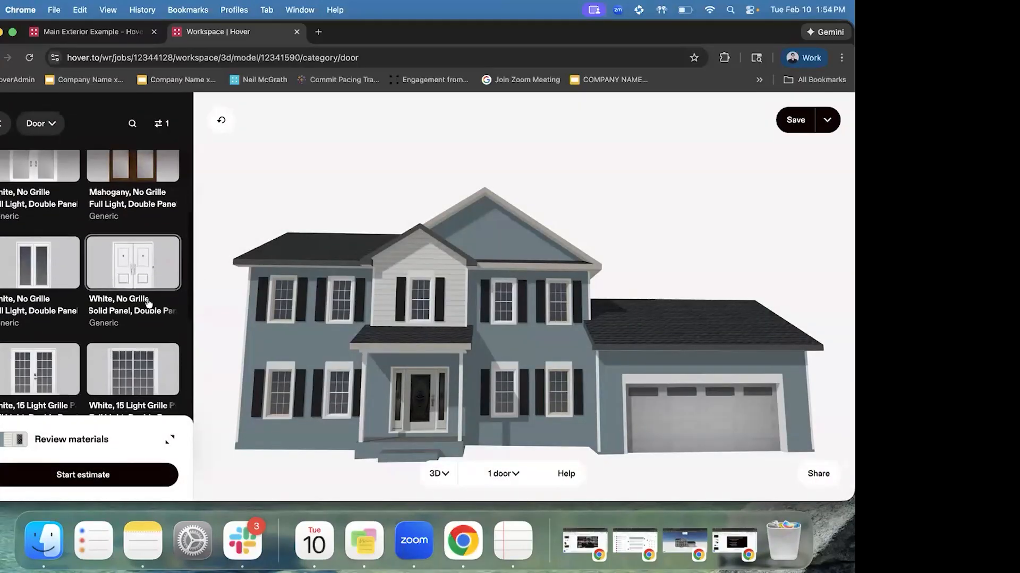
click(36, 272)
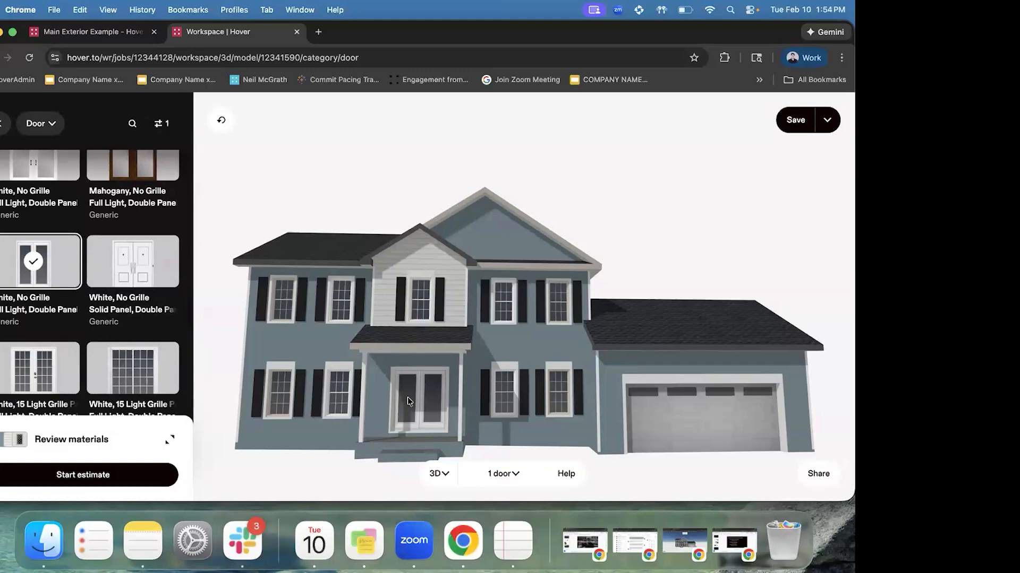
scroll(133, 302, down, 2)
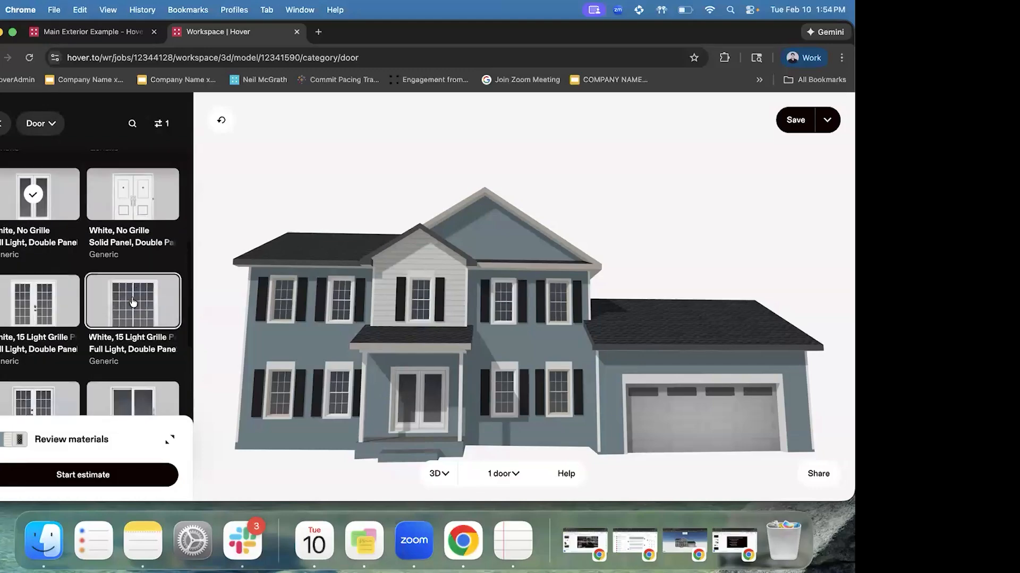
click(133, 302)
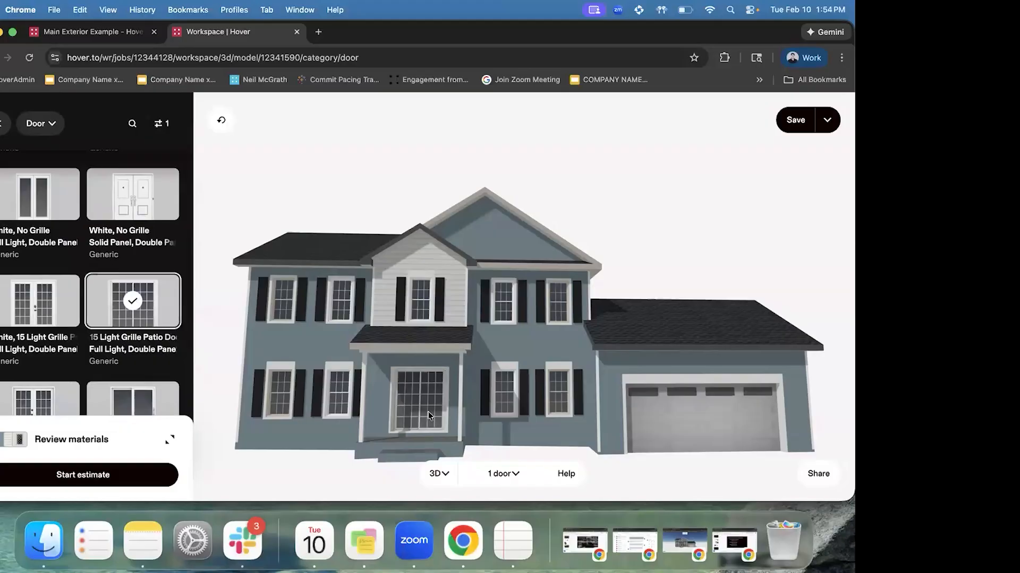
scroll(129, 303, down, 4)
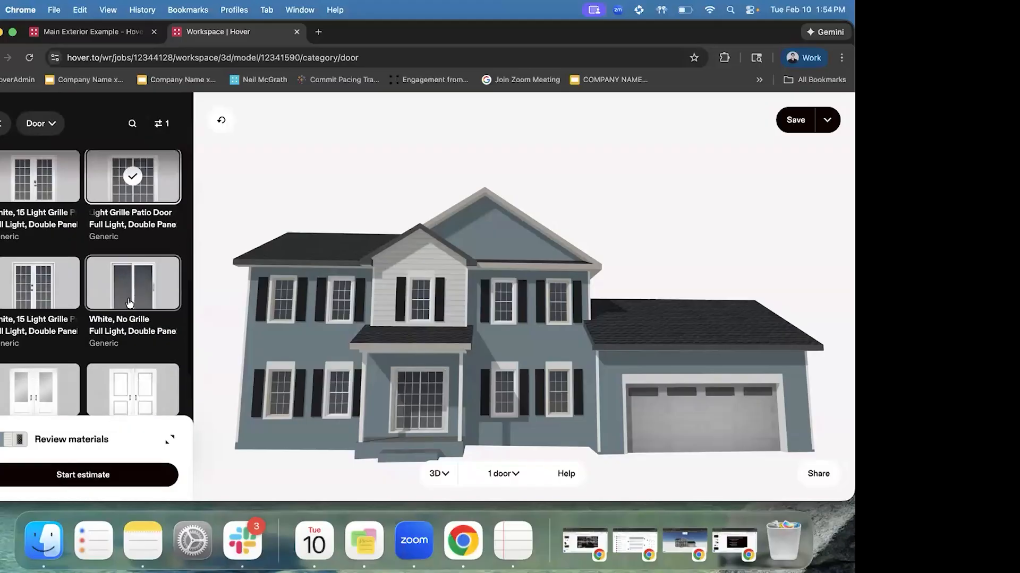
click(129, 303)
scroll(74, 281, up, 8)
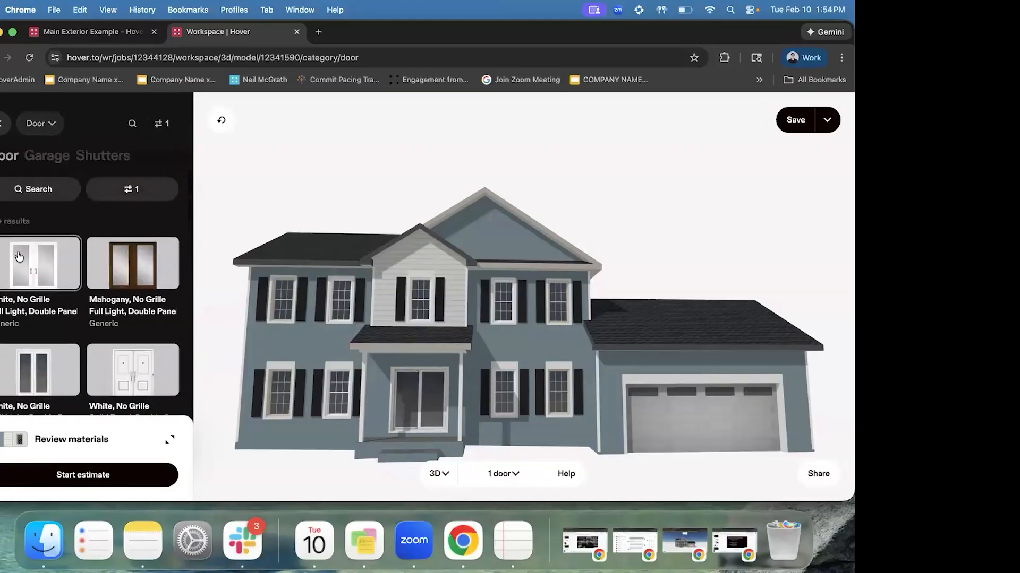
scroll(19, 257, up, 1)
click(125, 306)
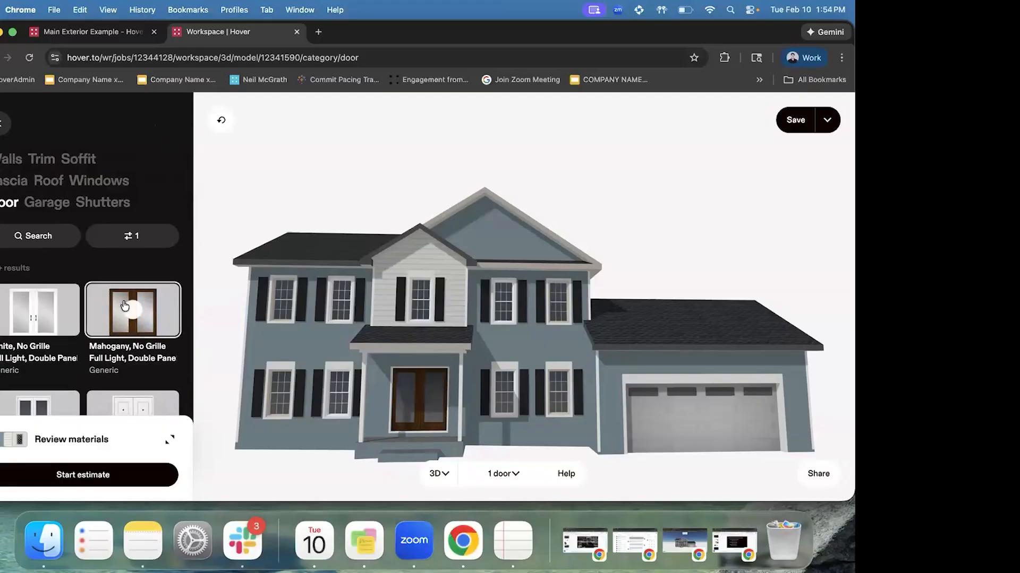
Filter door colours to Pinks & Purples
click(130, 235)
scroll(95, 279, down, 3)
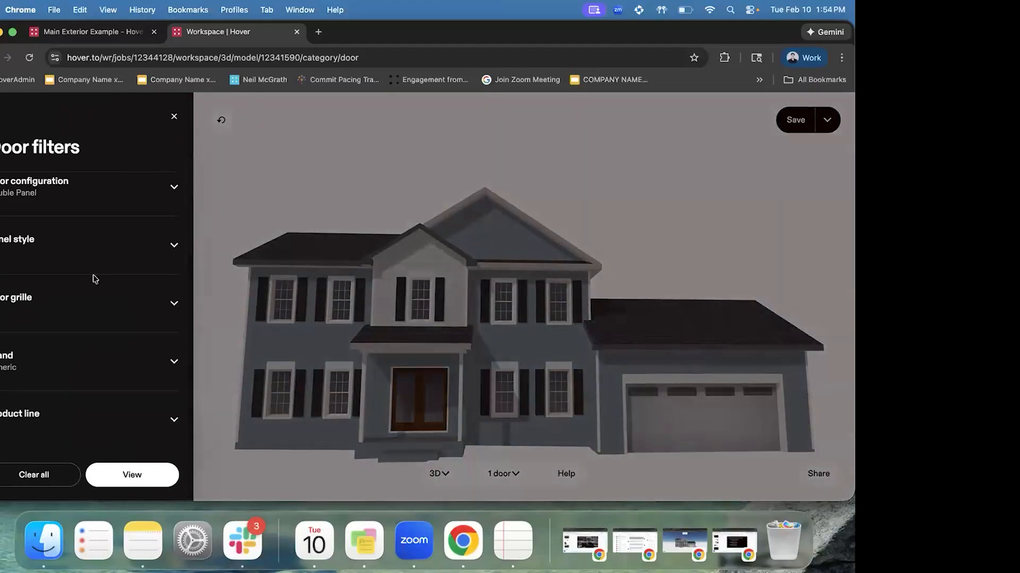
scroll(93, 279, up, 3)
click(73, 209)
scroll(90, 300, down, 2)
scroll(97, 305, up, 2)
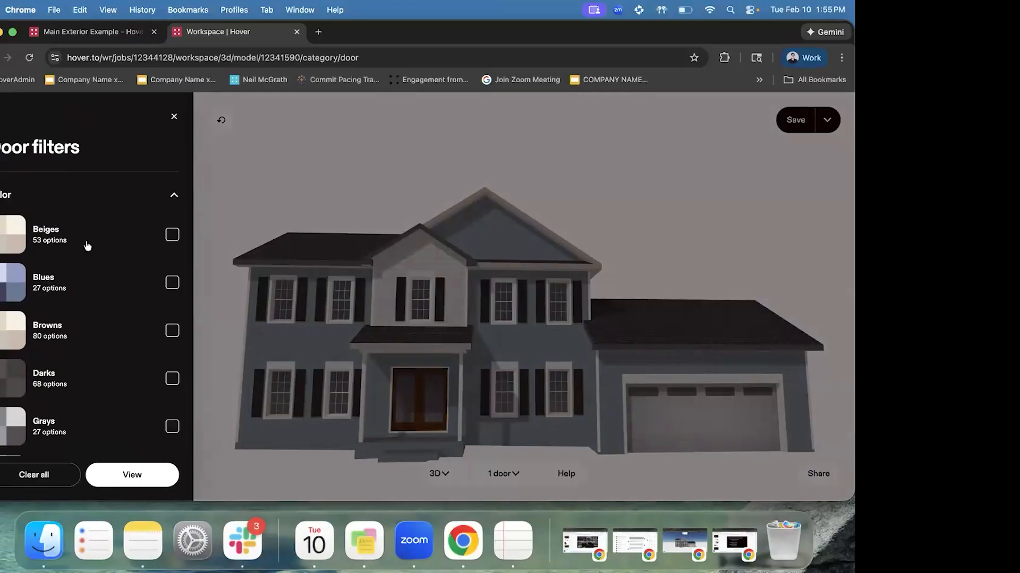
scroll(87, 246, down, 5)
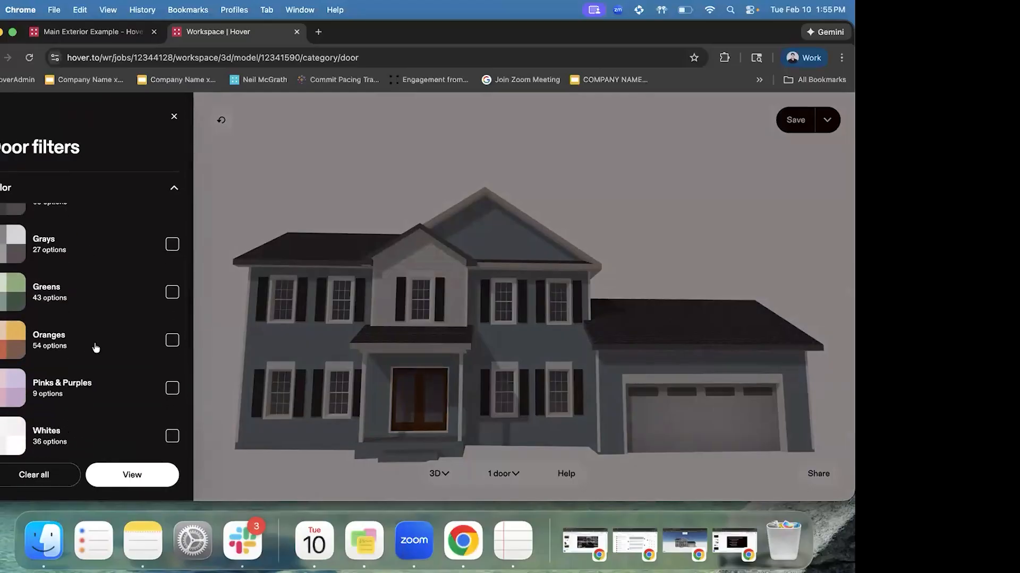
scroll(94, 347, down, 4)
click(96, 290)
click(142, 477)
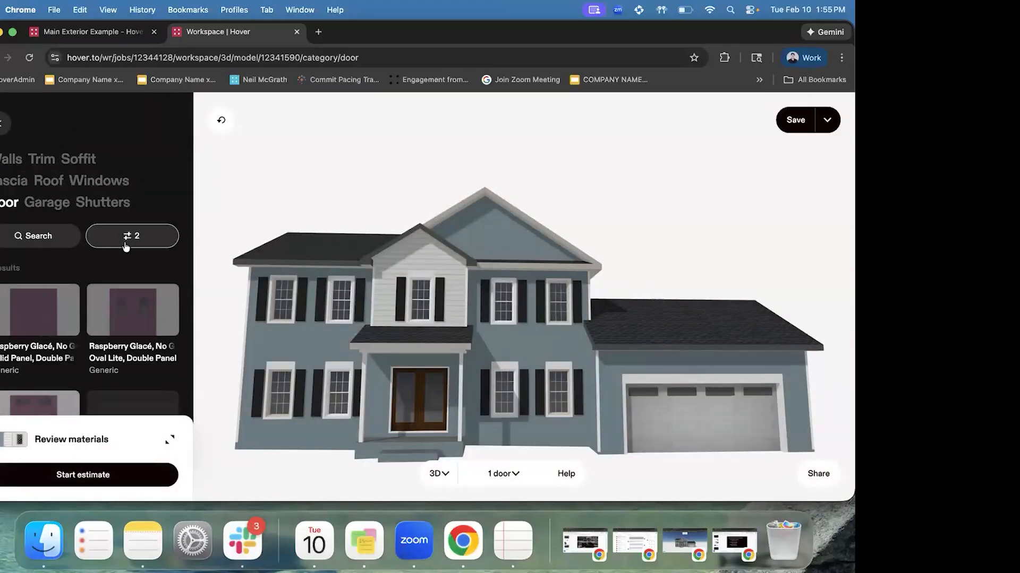
Make the front door a Raspberry Glacé, No Grille double-panel style
click(32, 325)
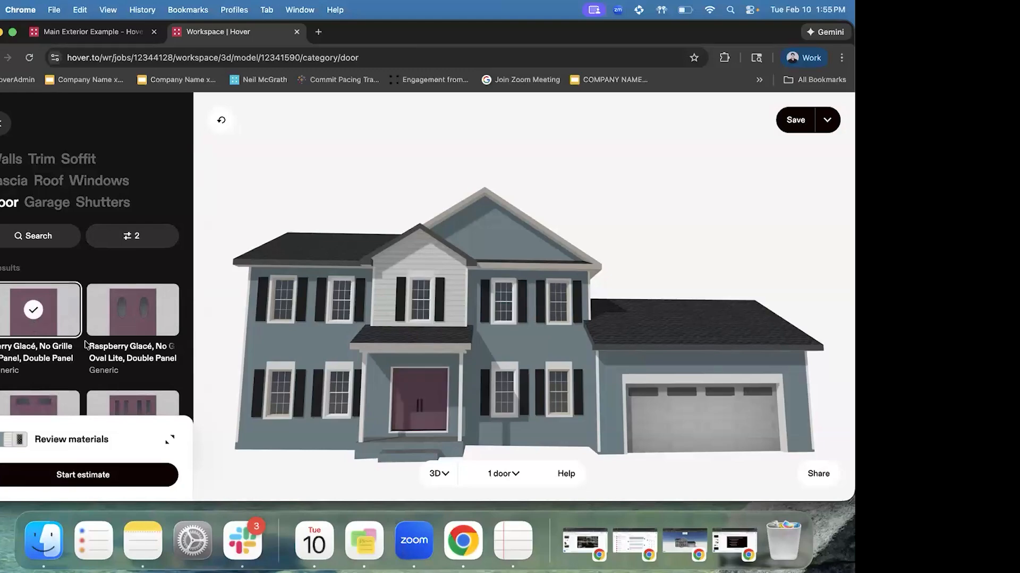
scroll(118, 285, down, 3)
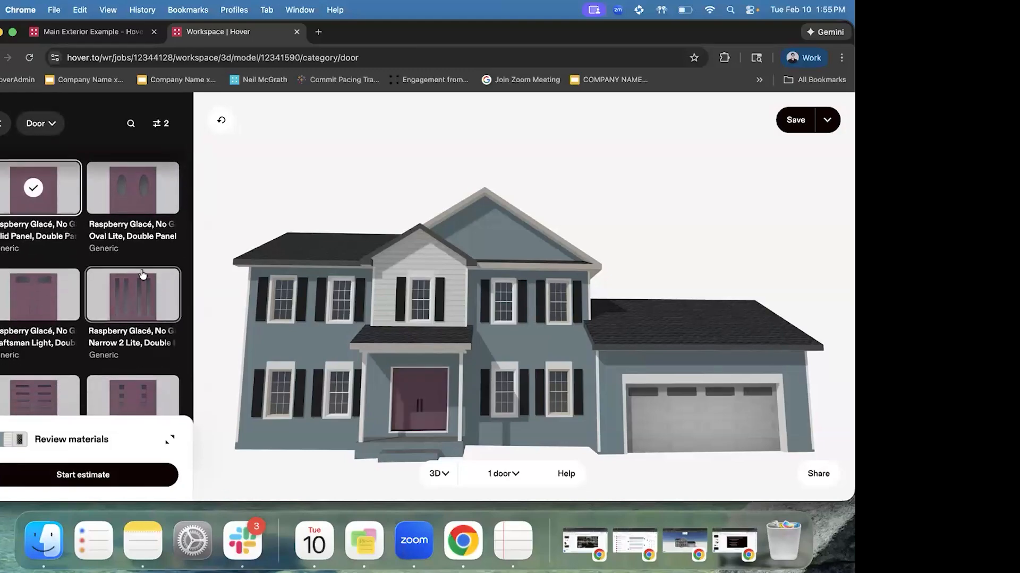
scroll(154, 345, down, 2)
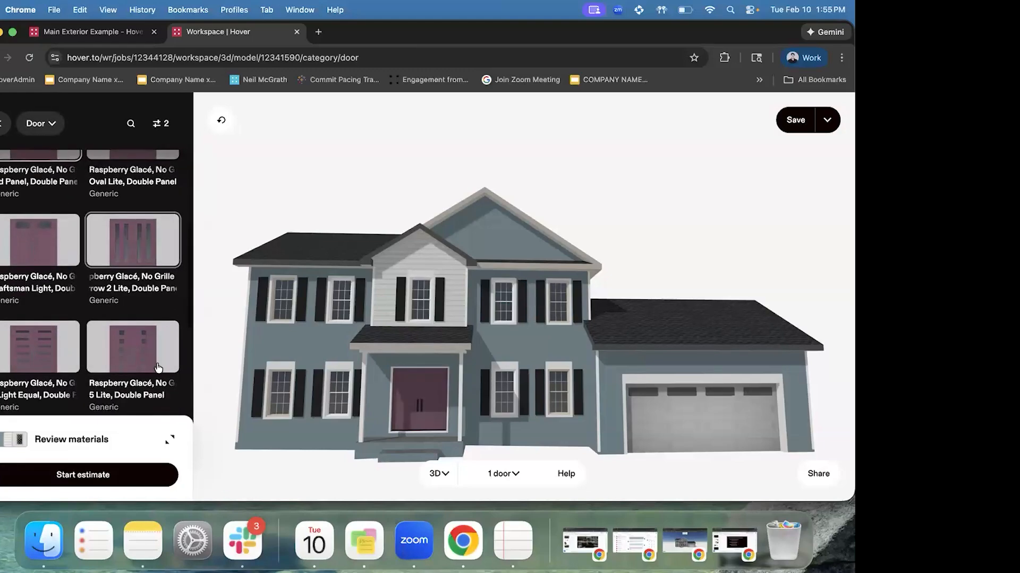
click(40, 345)
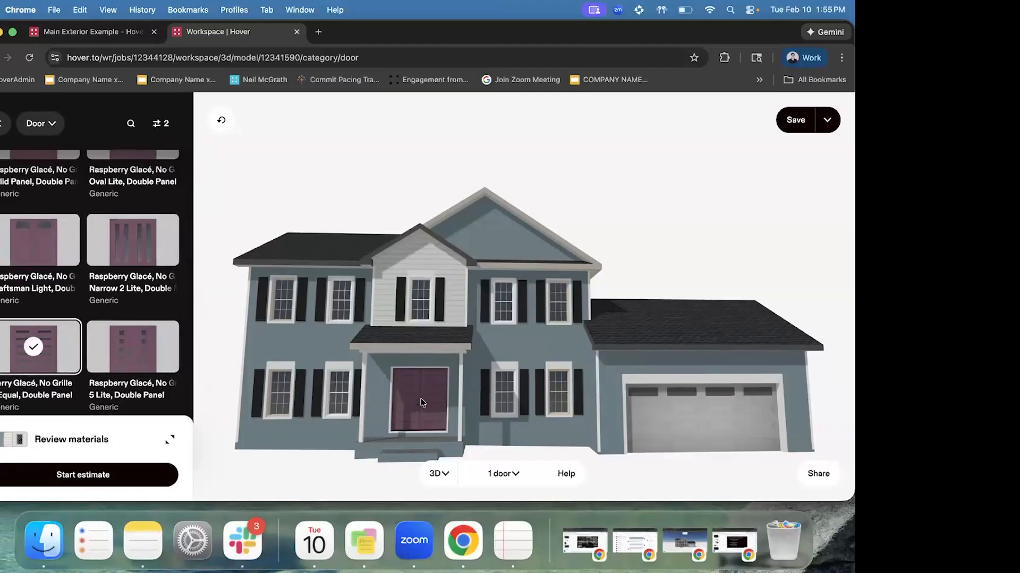
scroll(105, 314, up, 3)
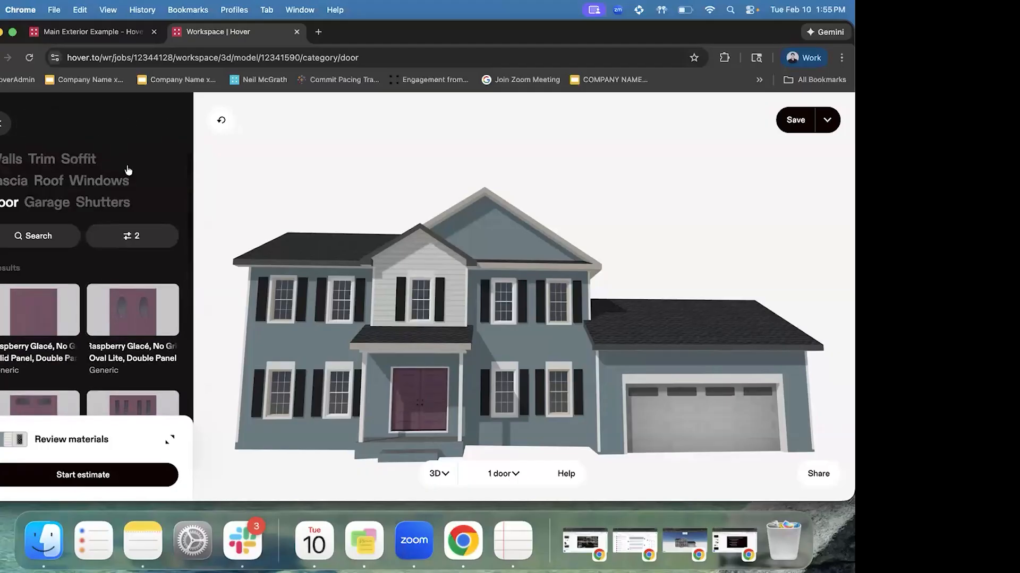
Filter the Windows materials to the '3 Top Row' grille pattern to list styles like Snow White and Taupe
click(116, 183)
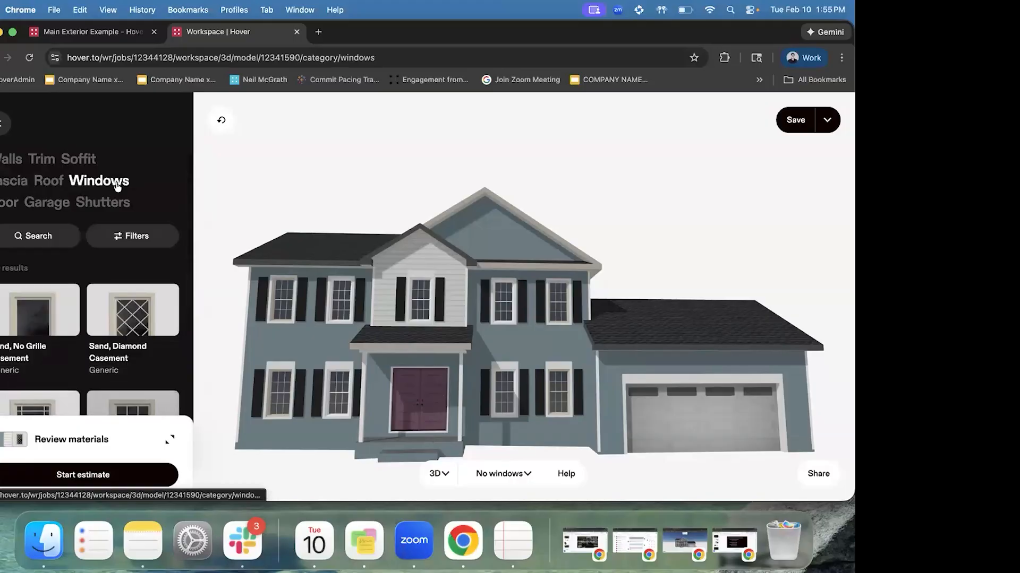
click(137, 234)
click(125, 196)
click(46, 270)
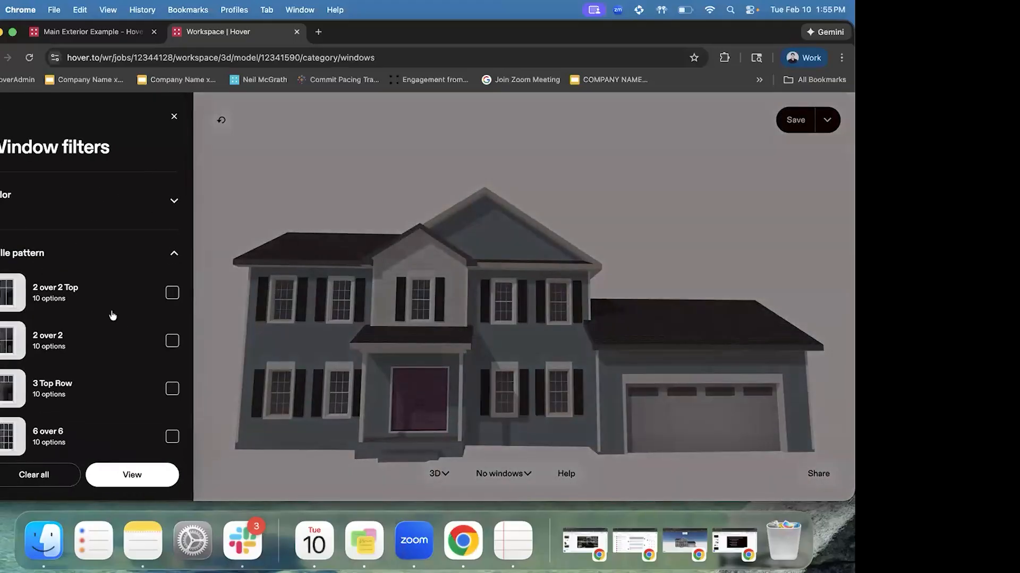
scroll(114, 281, down, 2)
scroll(108, 307, down, 1)
scroll(78, 233, down, 5)
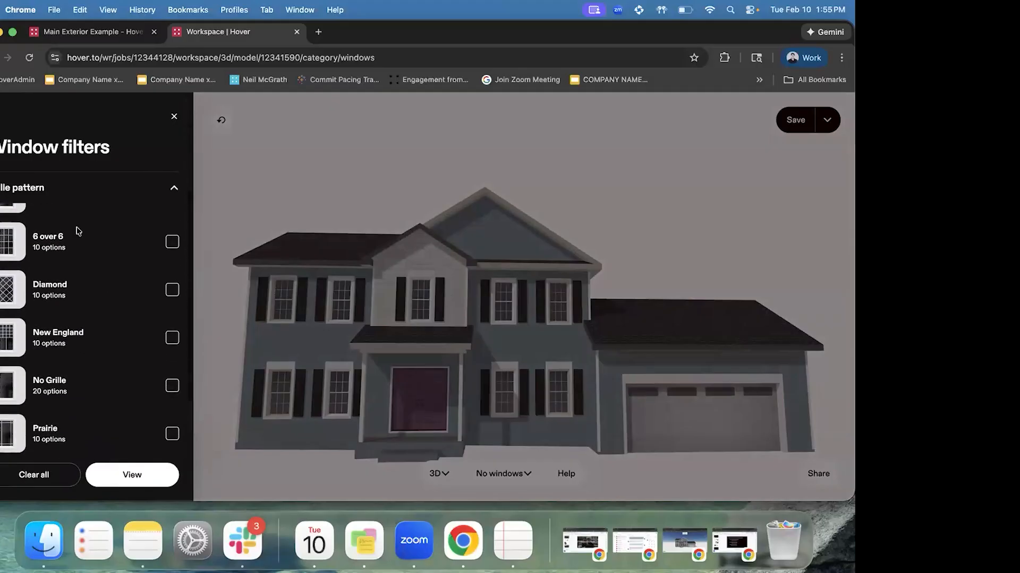
scroll(134, 370, down, 3)
scroll(134, 369, up, 3)
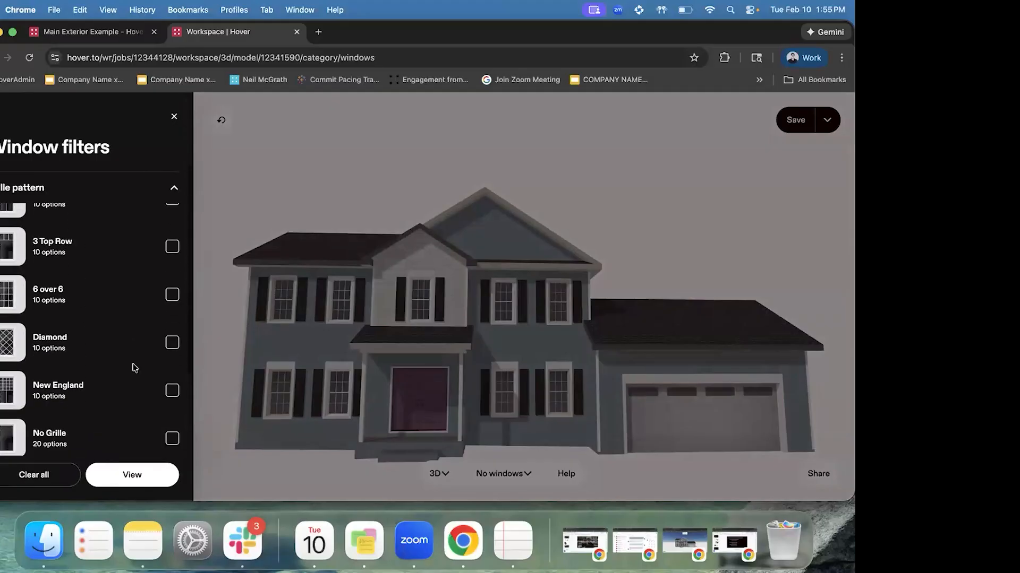
click(95, 258)
click(132, 475)
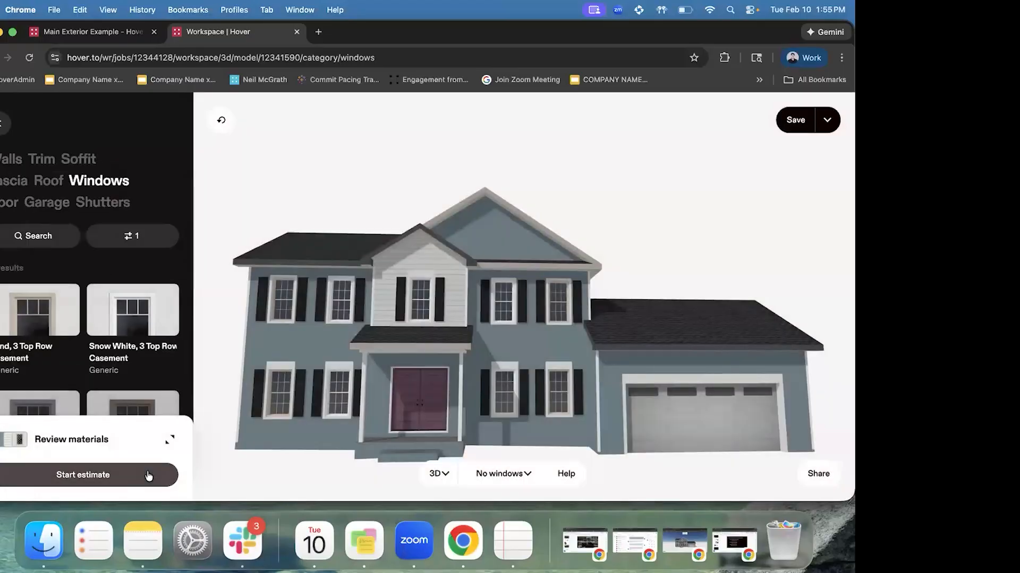
scroll(95, 323, down, 3)
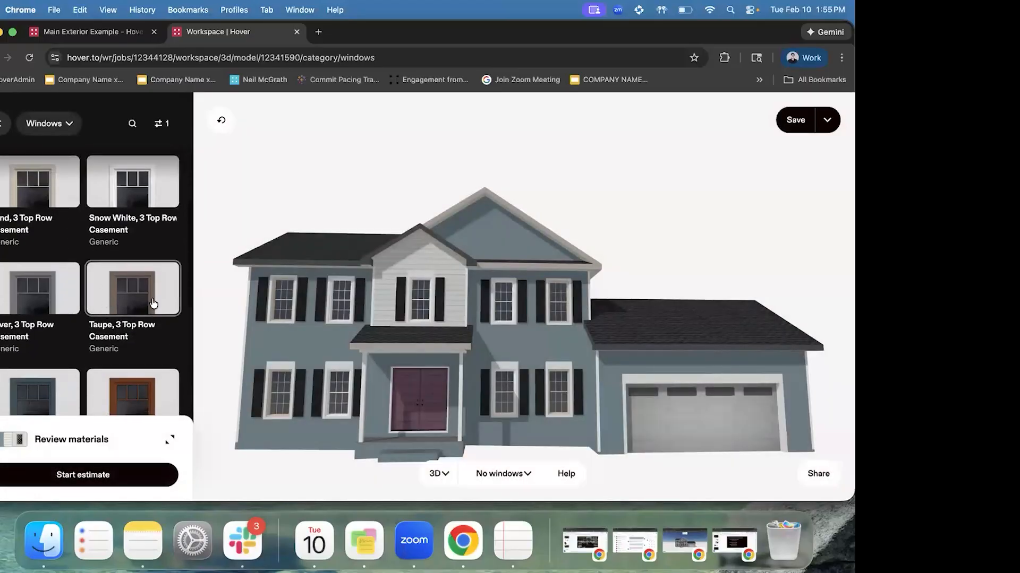
Select all windows on the model and apply the Taupe material to them
click(500, 472)
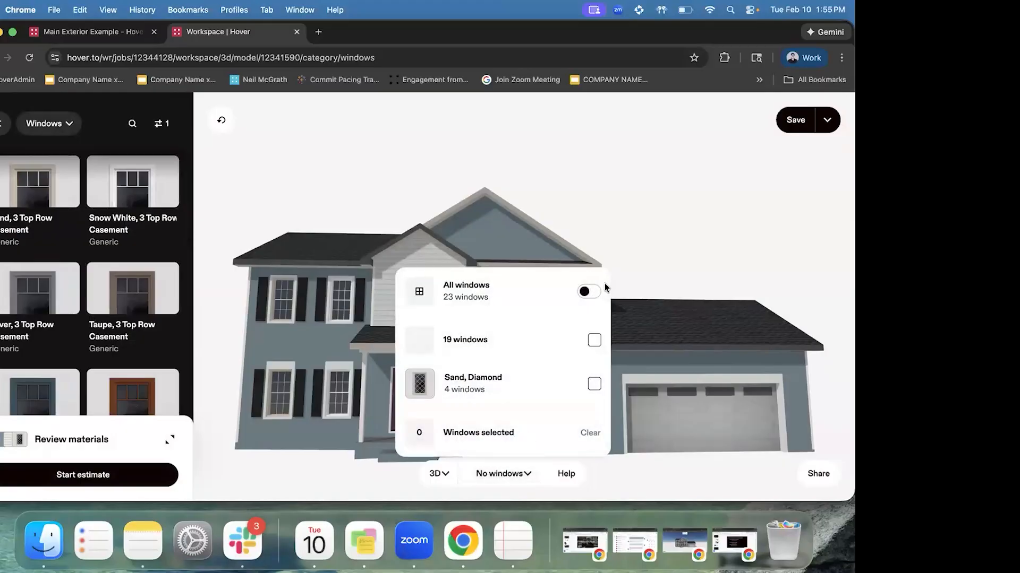
click(594, 290)
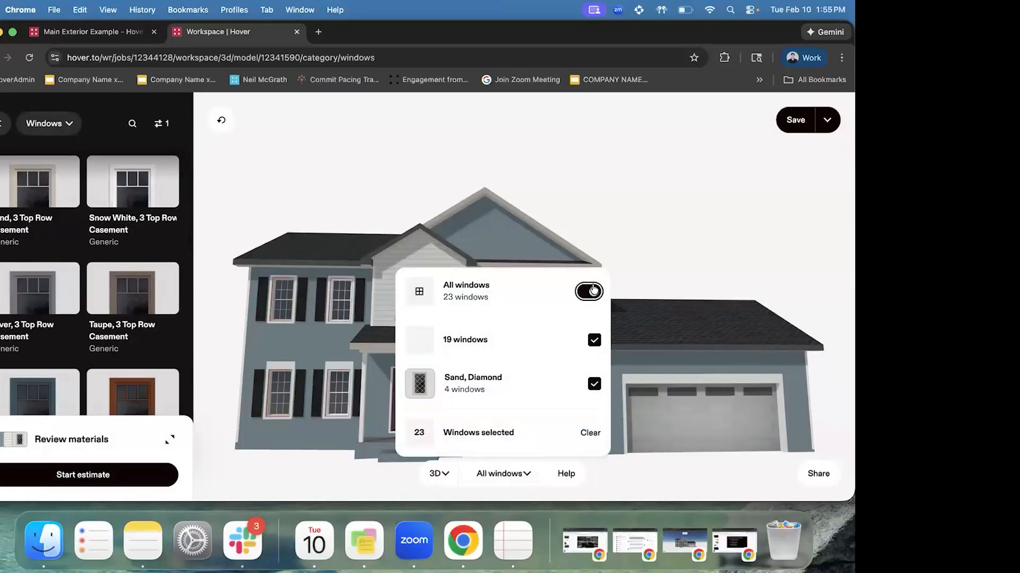
click(671, 225)
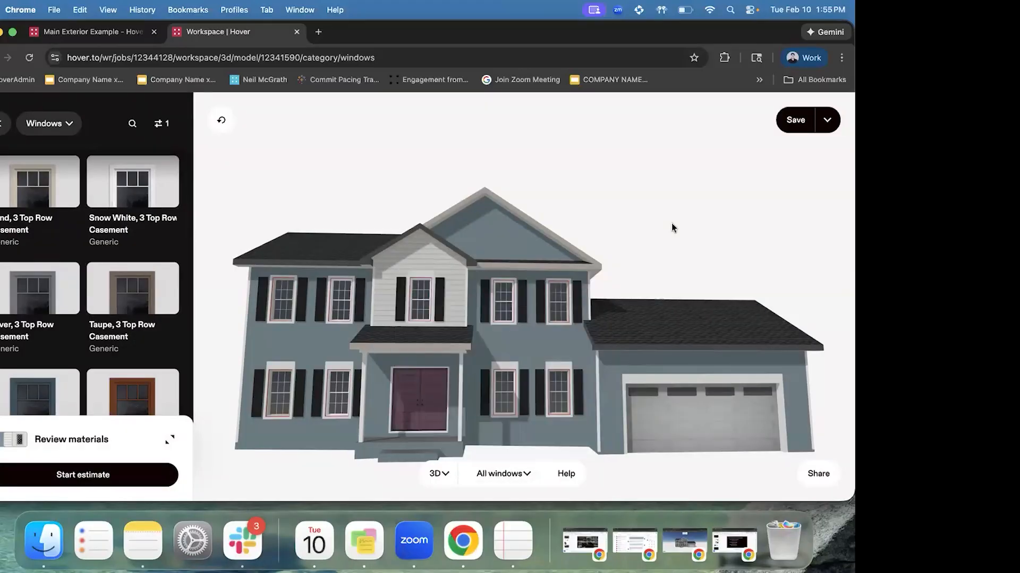
scroll(38, 296, down, 2)
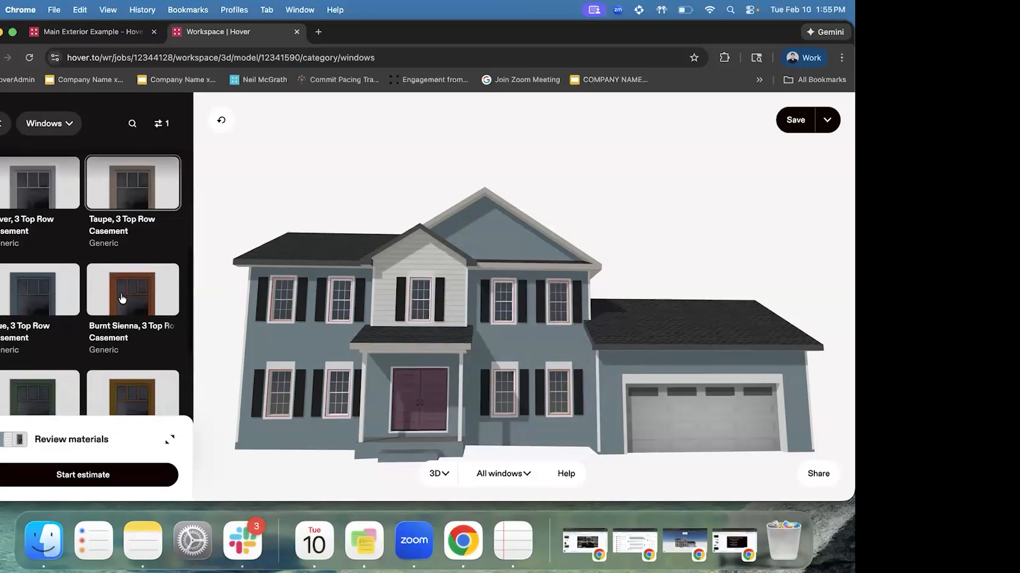
click(38, 297)
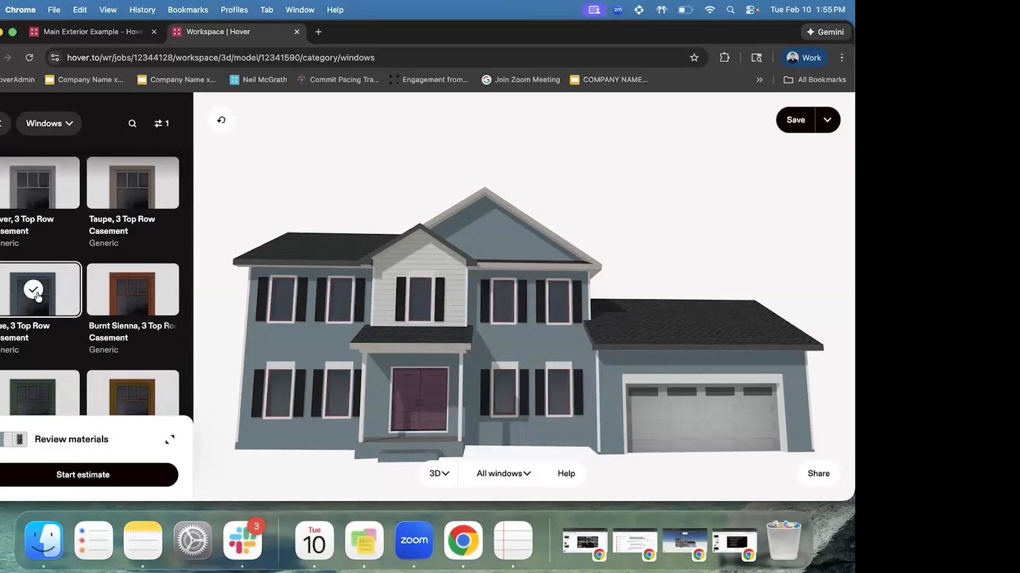
click(128, 191)
scroll(128, 191, up, 2)
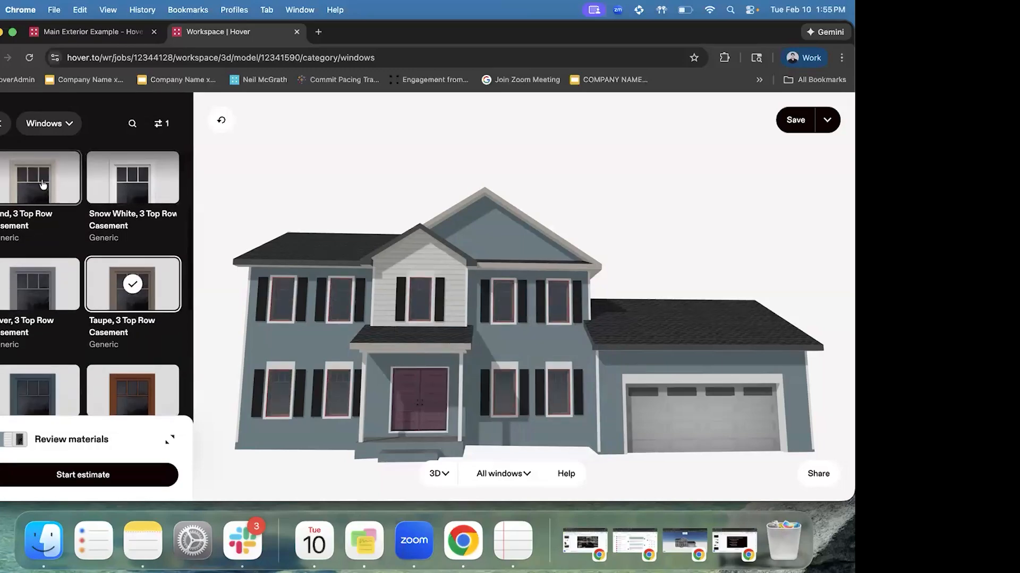
scroll(421, 295, up, 4)
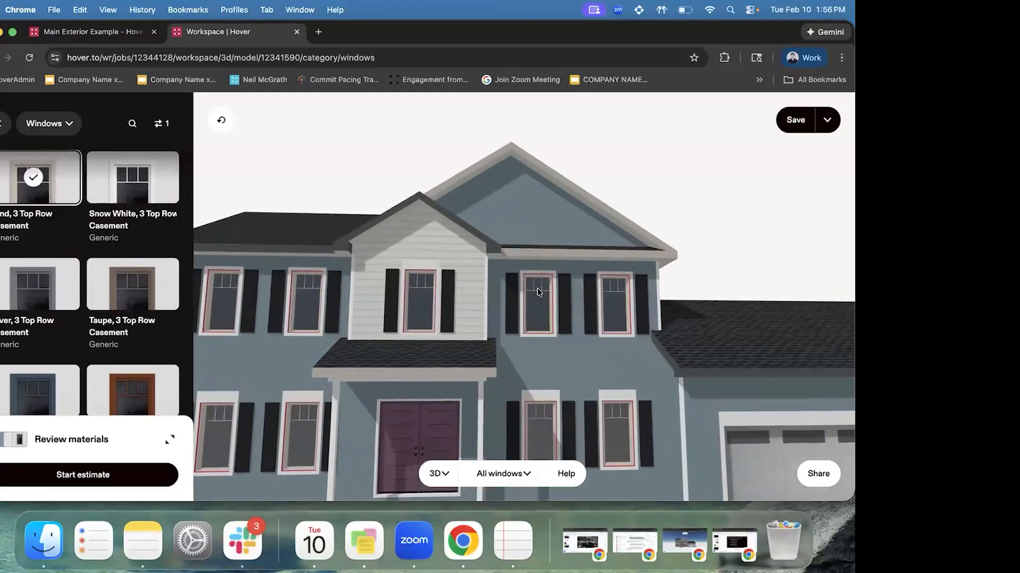
Make only the central gable window a Black, 3 Top Row Casement
click(421, 305)
click(420, 304)
click(418, 313)
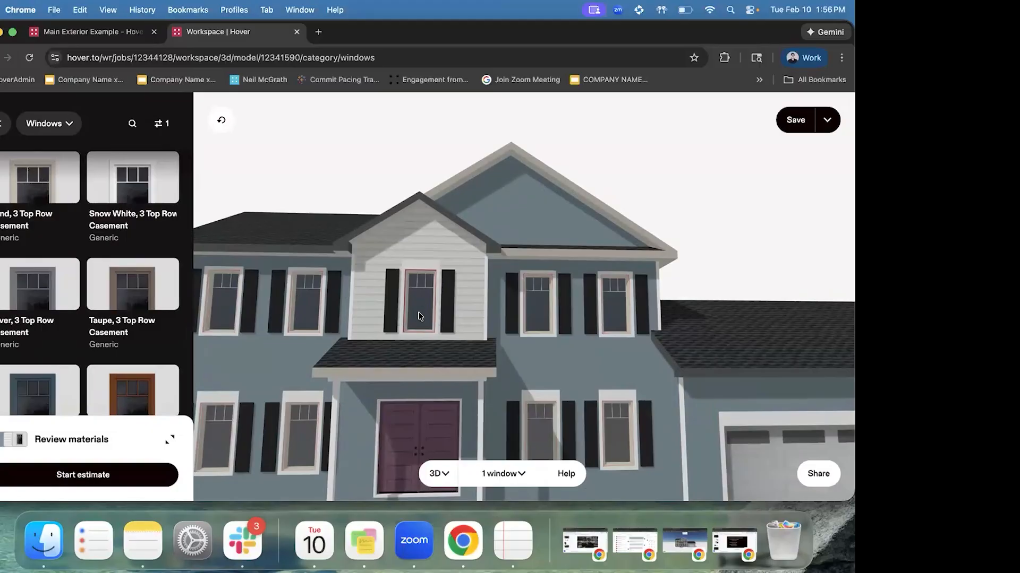
scroll(121, 295, down, 2)
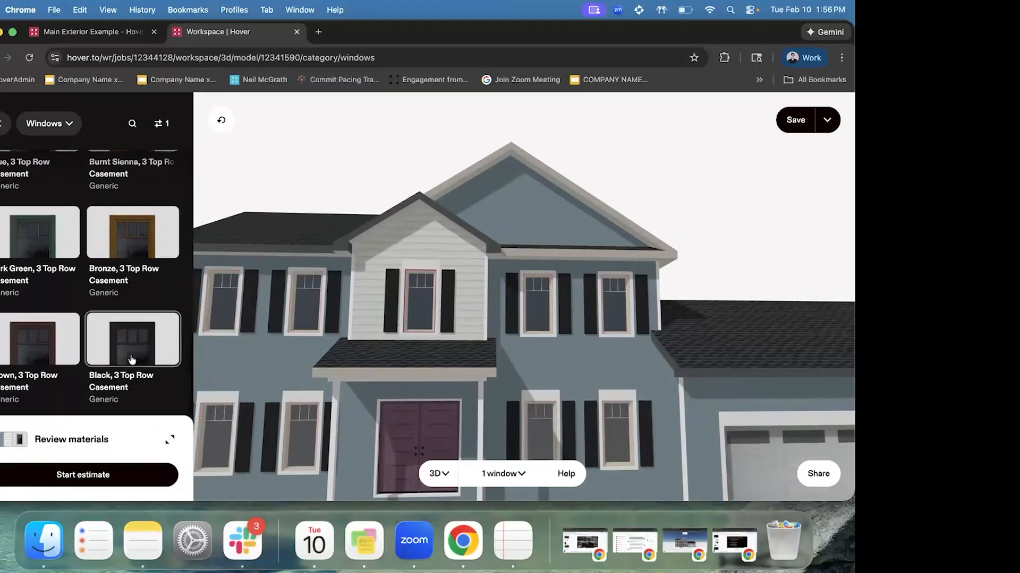
click(127, 339)
scroll(420, 270, down, 3)
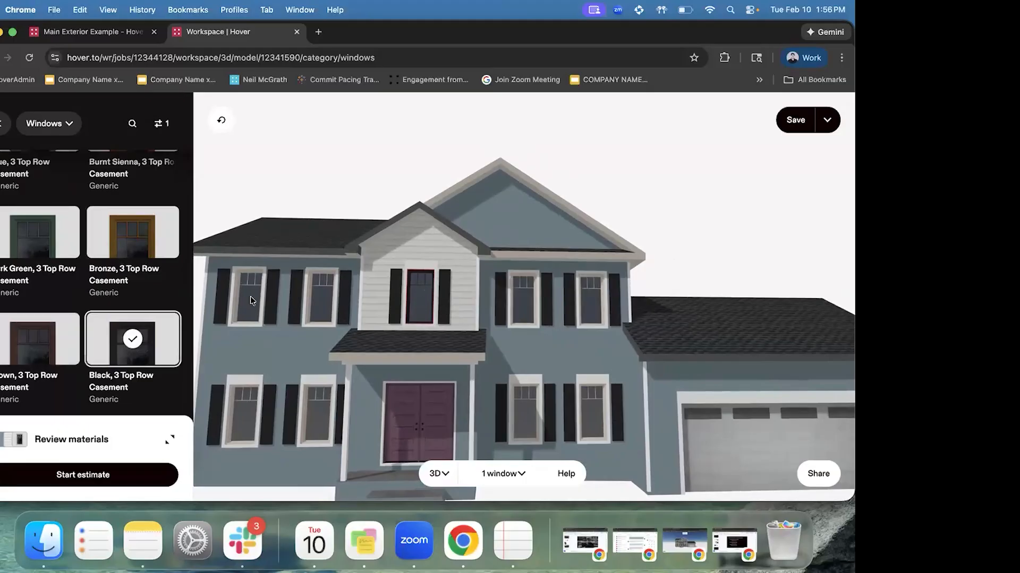
scroll(123, 271, up, 5)
Review the window colour filters, then close them without changes
click(140, 236)
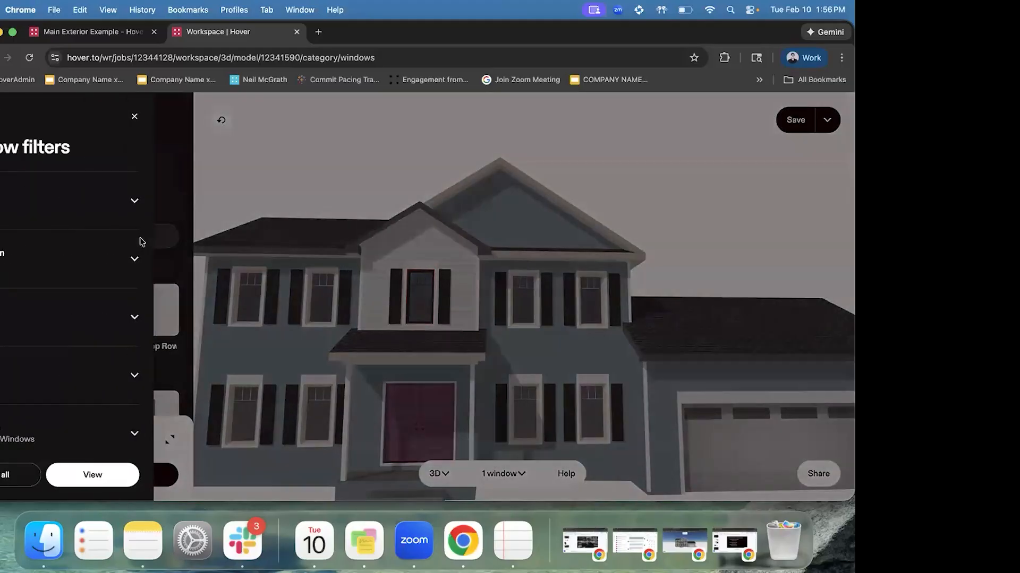
click(66, 187)
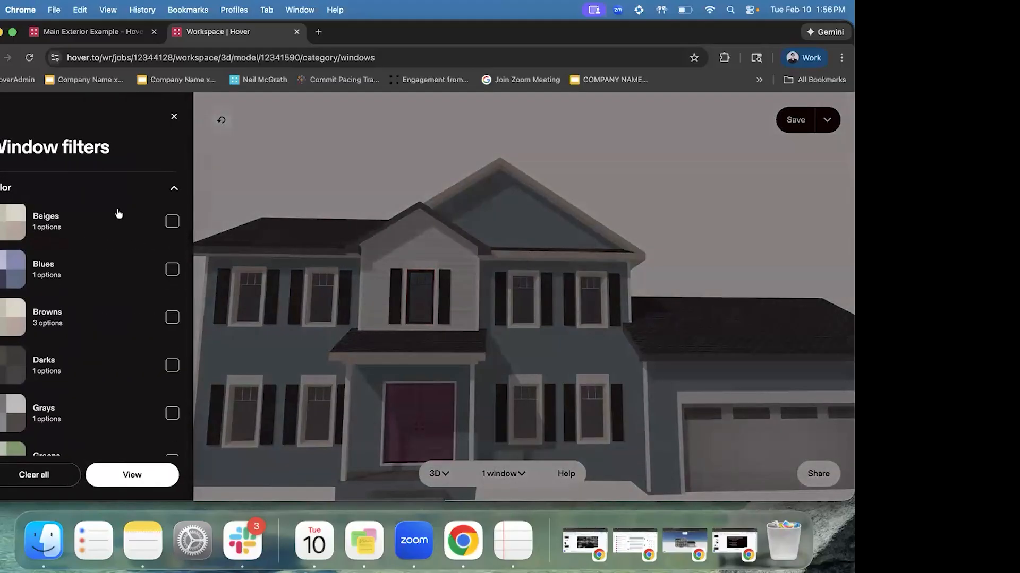
scroll(94, 259, down, 1)
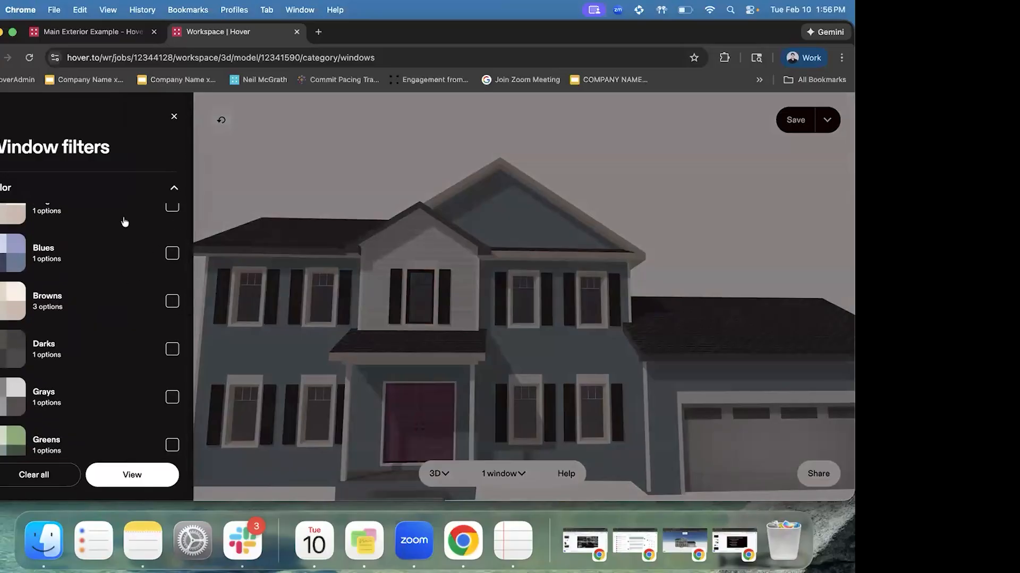
click(173, 117)
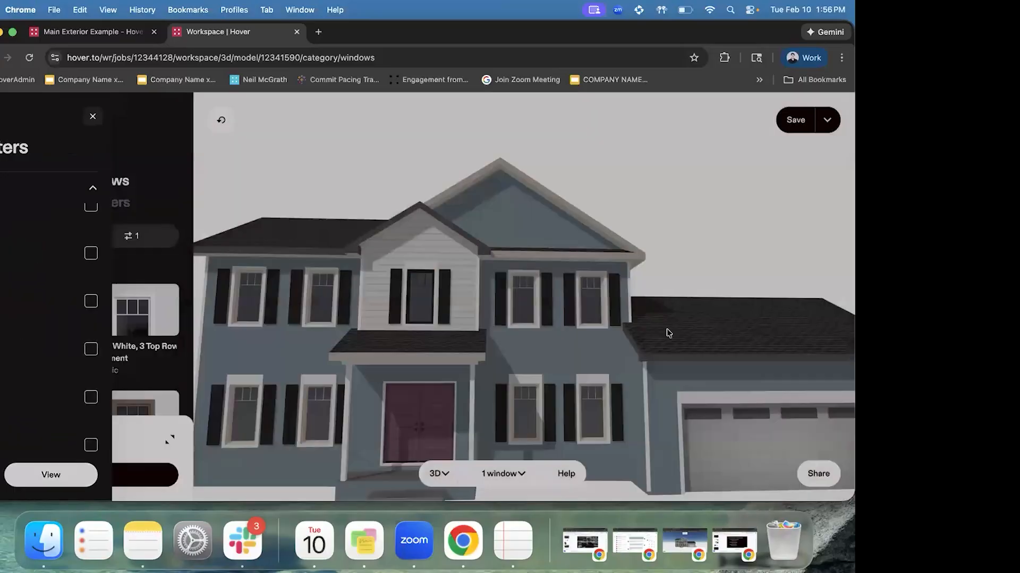
click(441, 478)
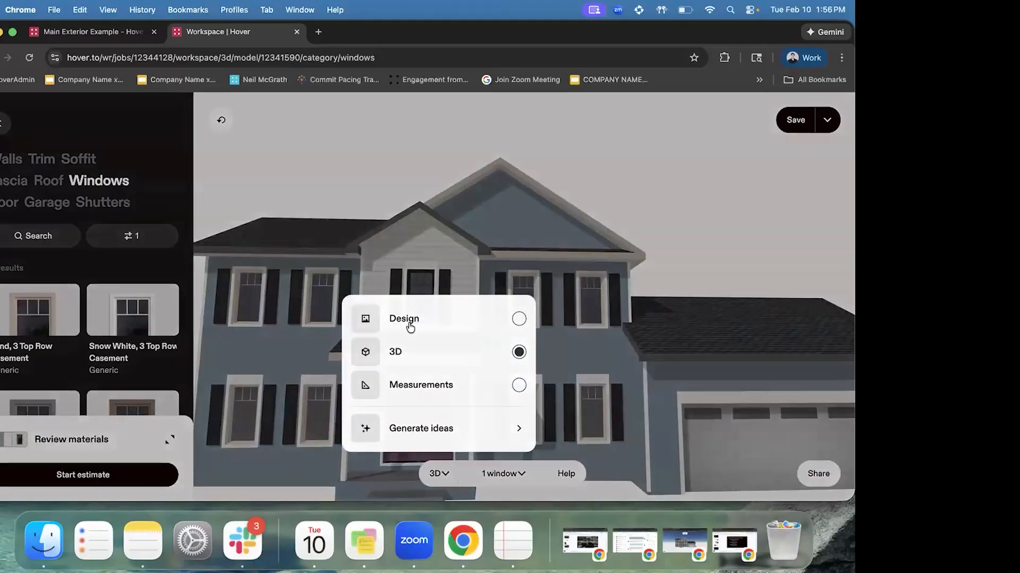
Save the 3D changes by updating the existing Main Exterior Example design
click(411, 327)
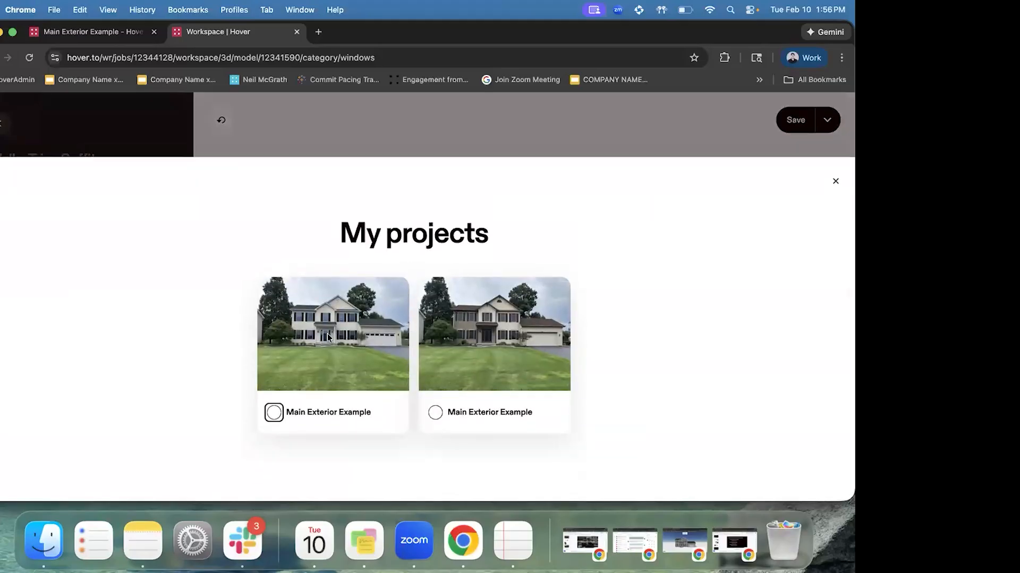
click(327, 333)
click(419, 318)
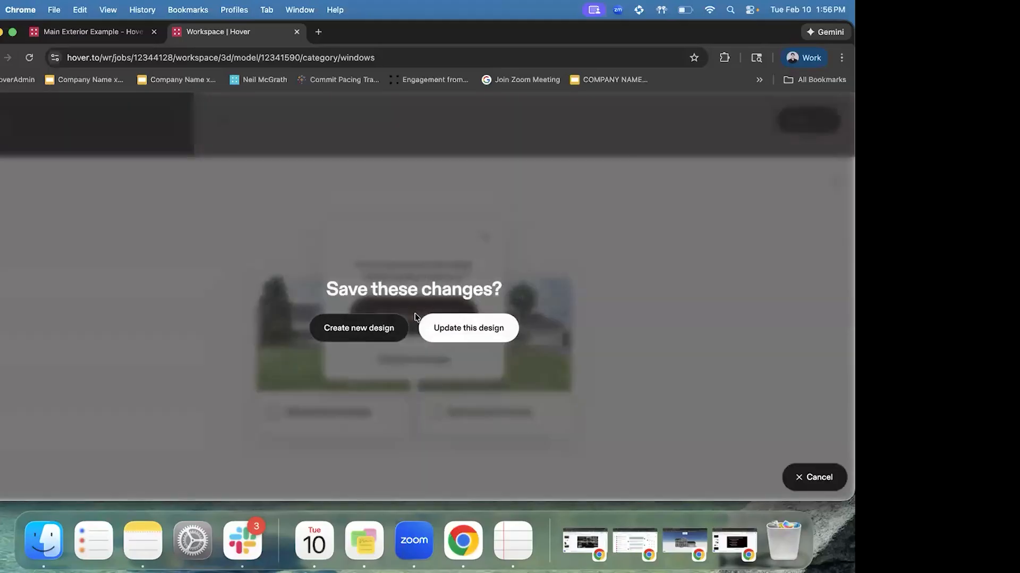
click(512, 331)
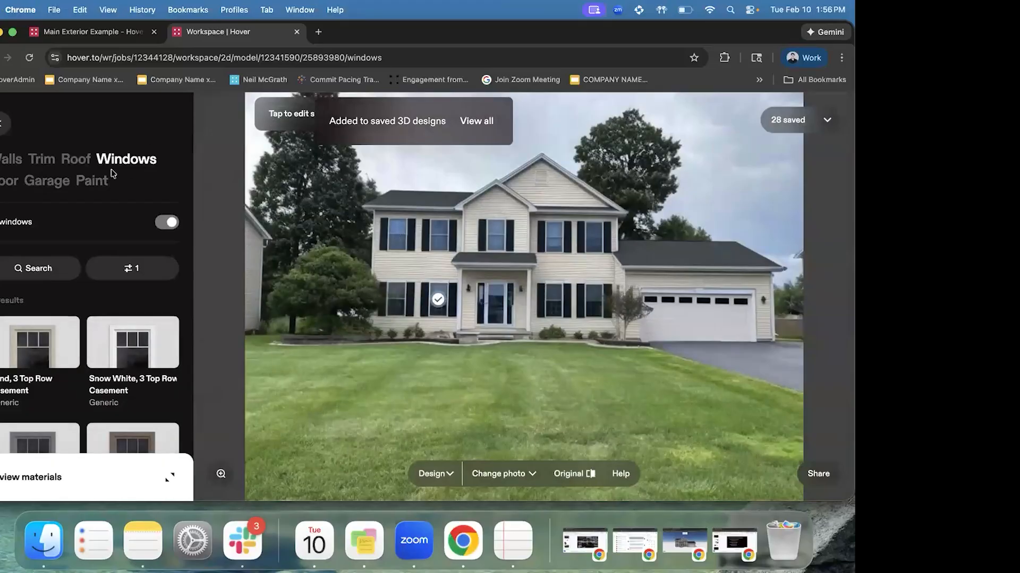
Give the photo's windows the Taupe, 3 Top Row Casement material
click(166, 227)
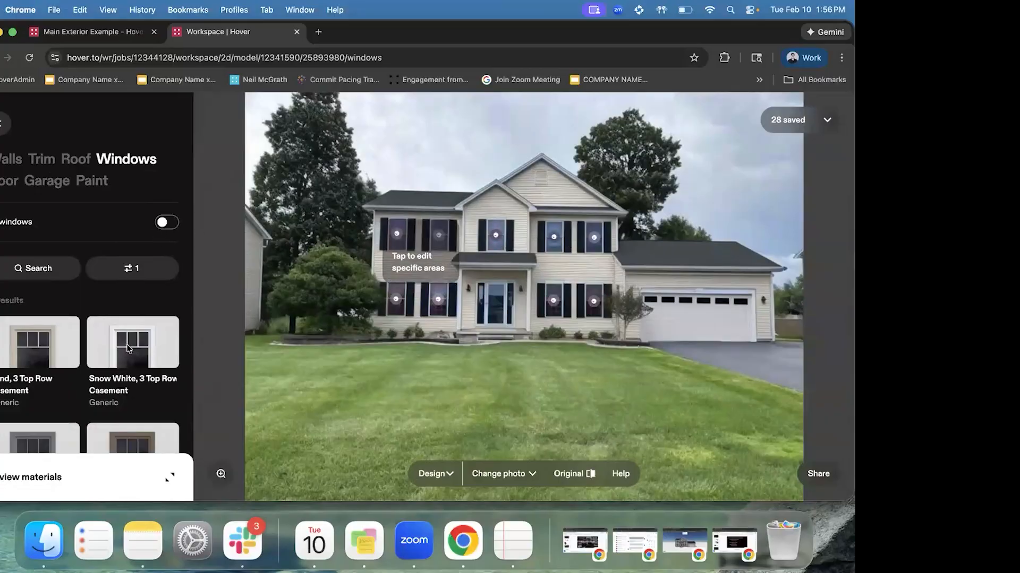
scroll(130, 330, down, 3)
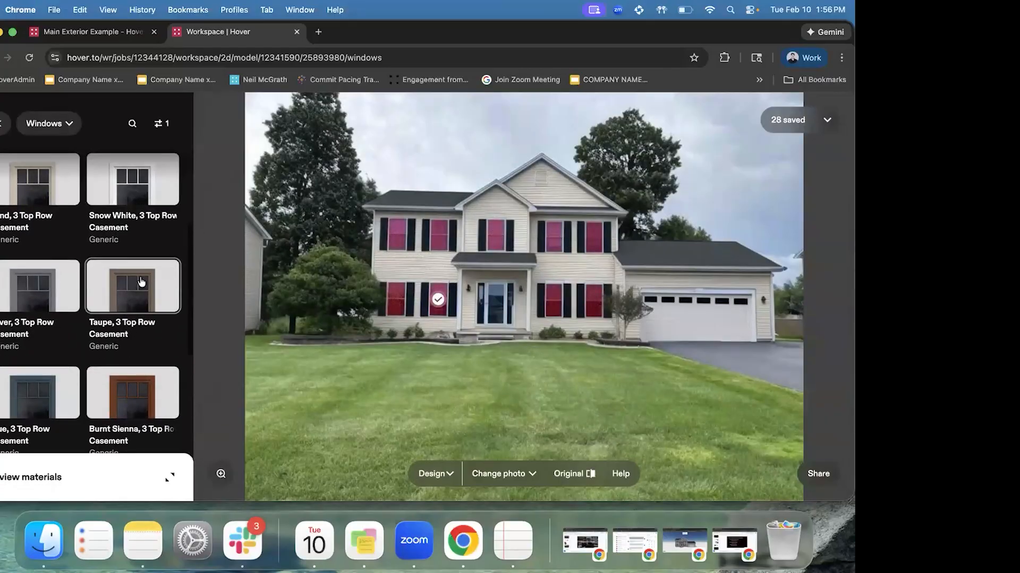
click(141, 282)
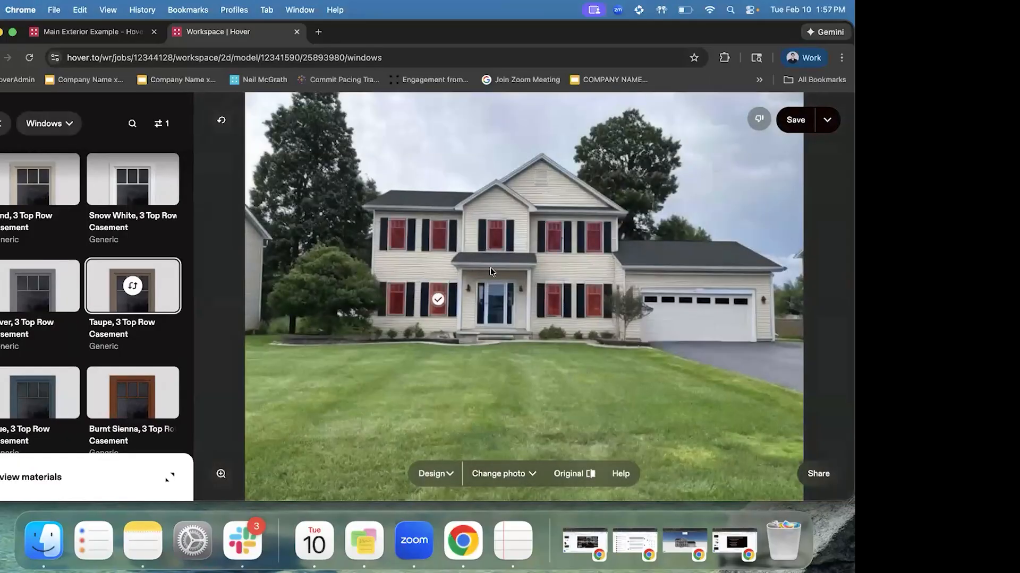
Apply the Raspberry Glacé oval-lite double door to the front door
click(46, 127)
click(44, 185)
click(6, 183)
click(126, 302)
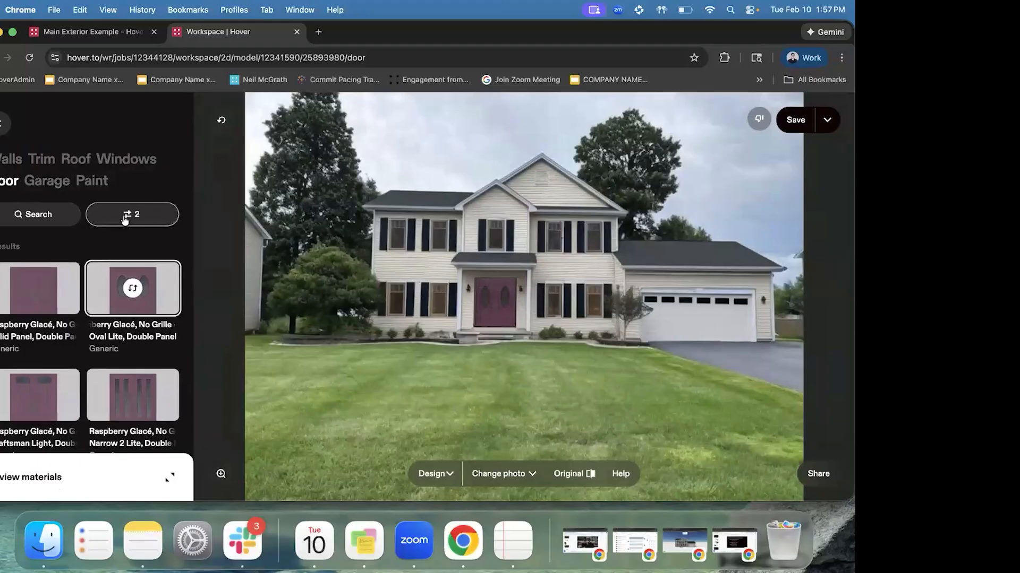
Review the door filters while the Raspberry Glacé, No Grille Oval Lite door finishes applying
click(125, 218)
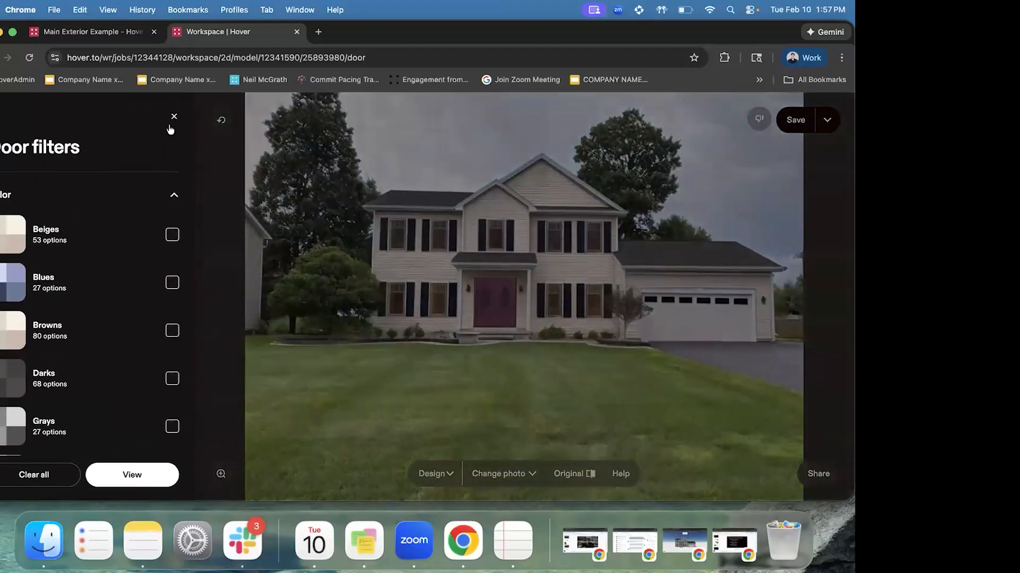
click(171, 117)
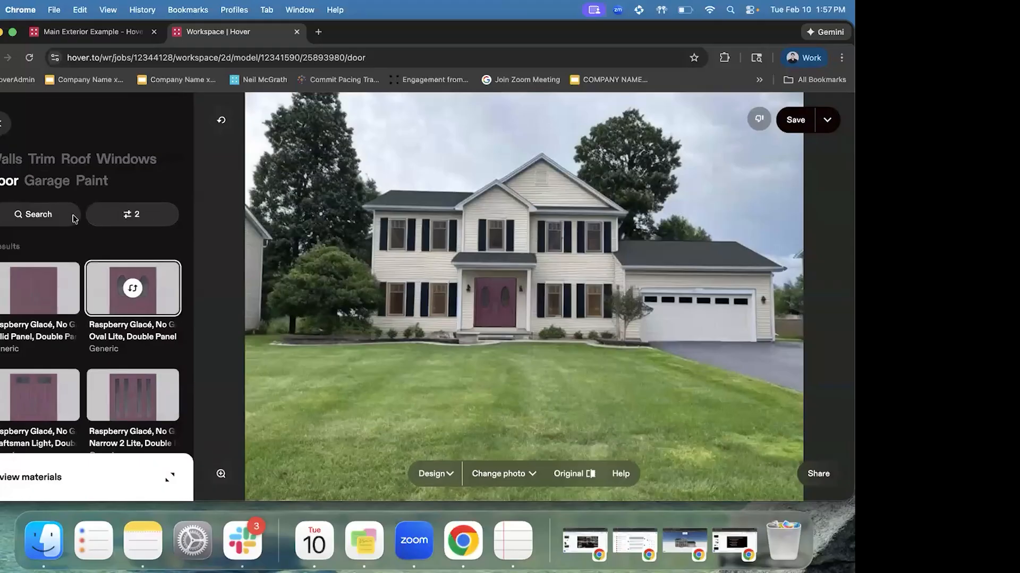
click(149, 218)
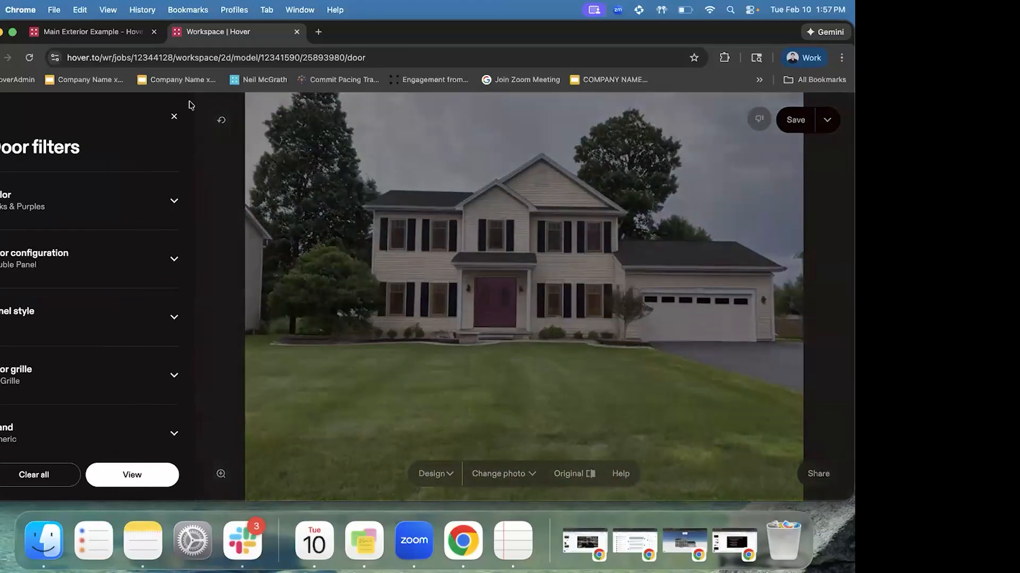
click(172, 118)
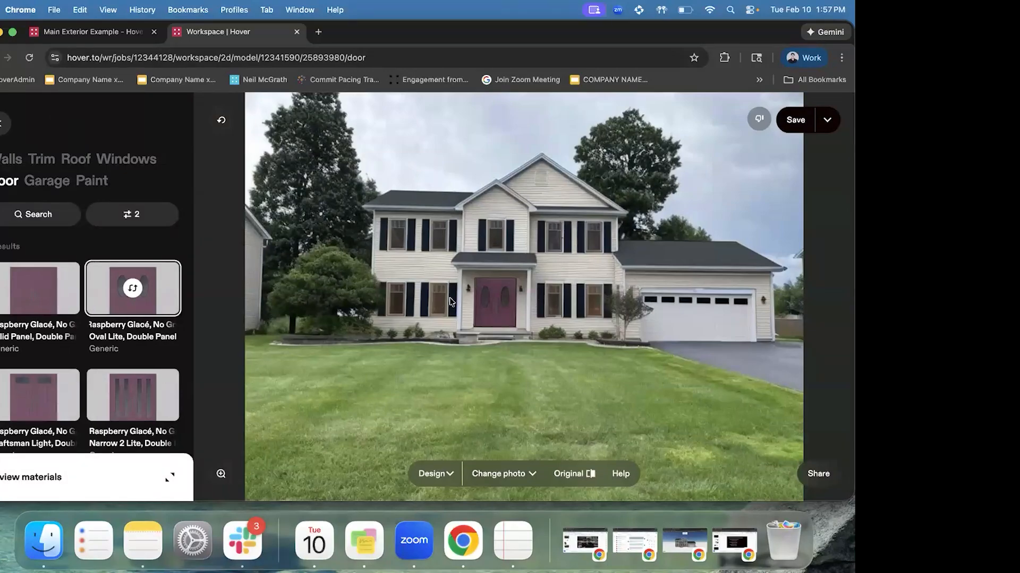
click(448, 478)
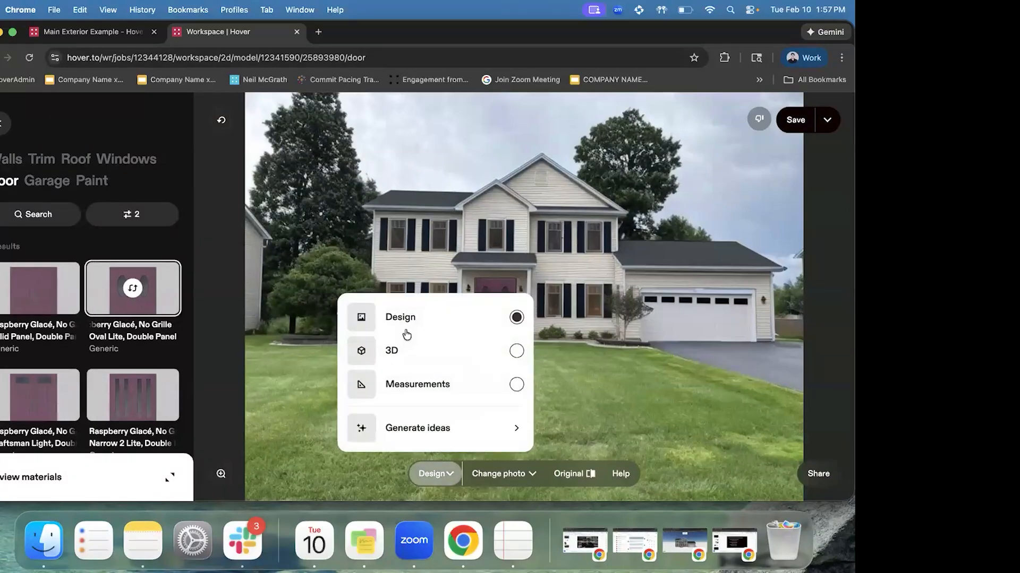
Carry the raspberry-door design over to the 3D model and accept the matched materials
click(406, 351)
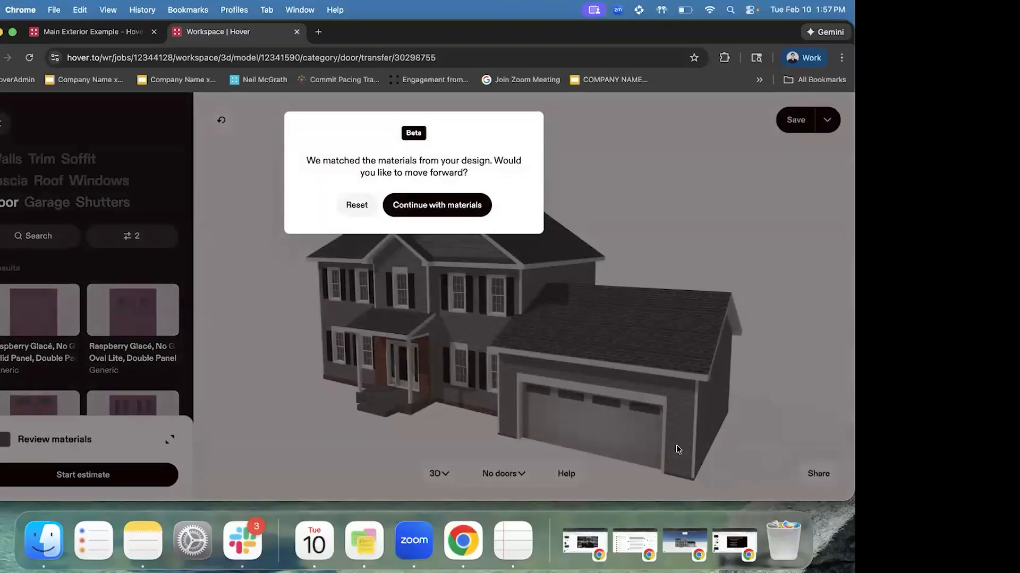
click(416, 208)
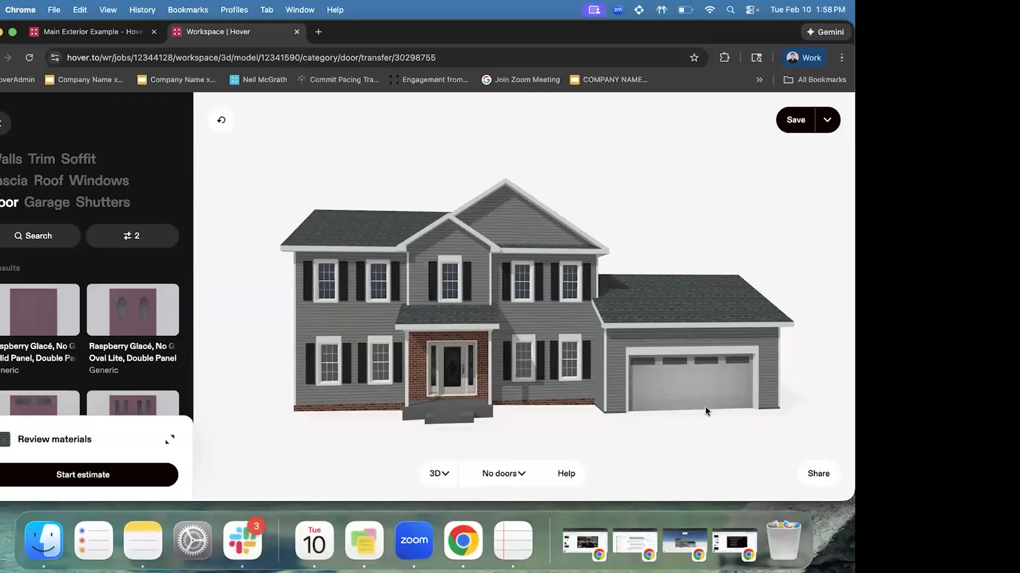
Select the upper centre window on the 3D model for window materials
click(441, 291)
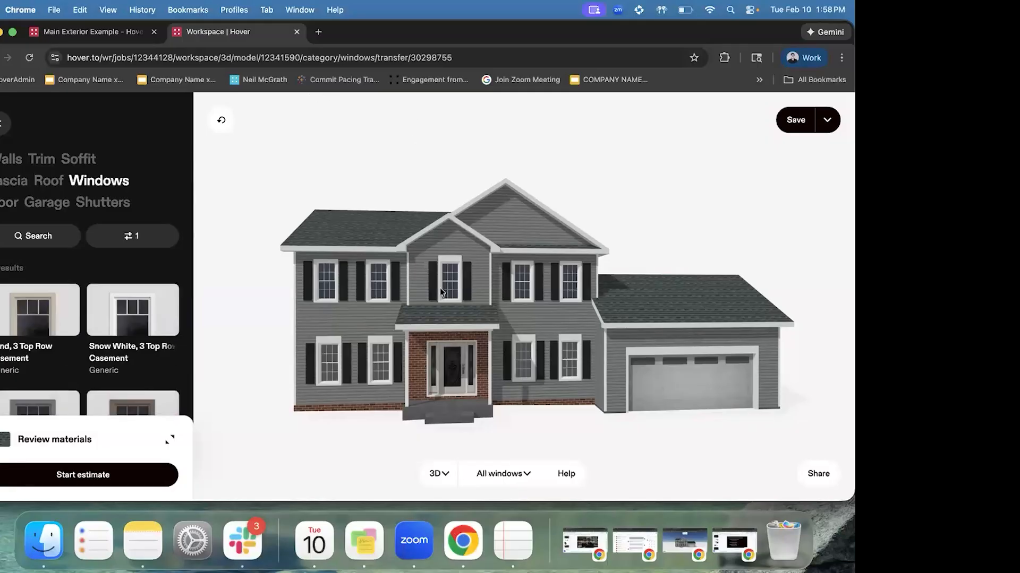
click(129, 235)
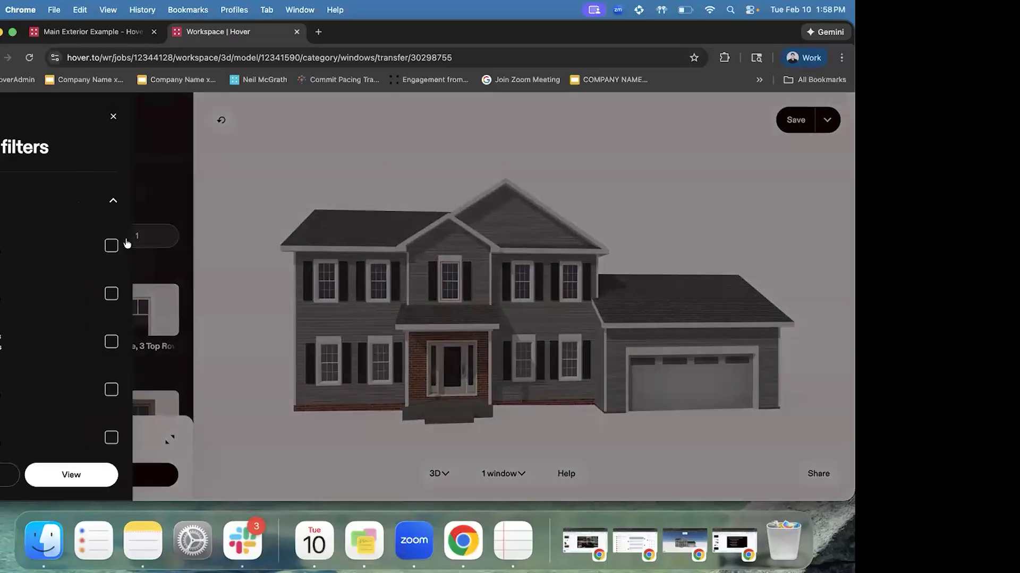
scroll(74, 264, down, 2)
scroll(72, 297, up, 2)
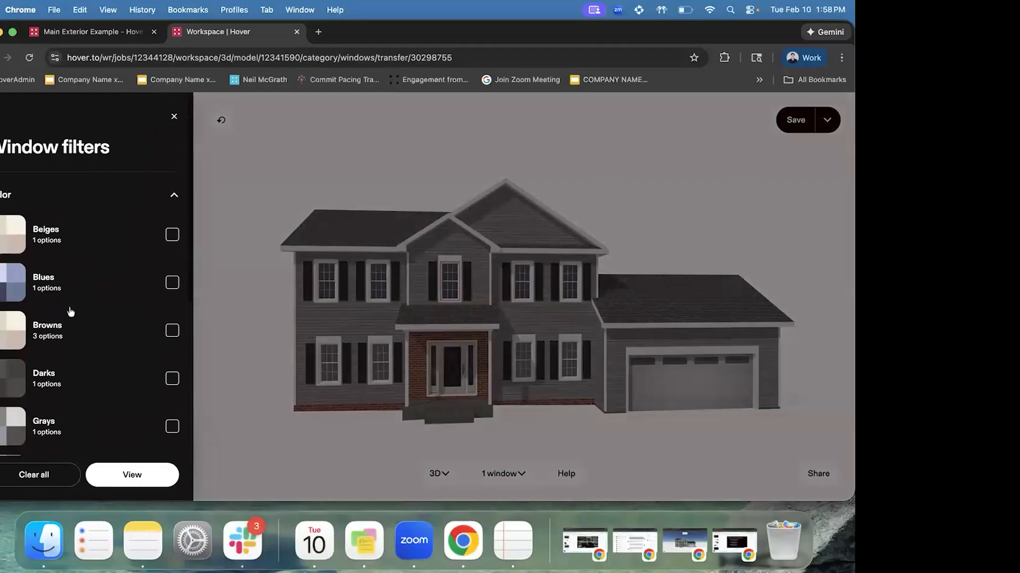
scroll(65, 289, down, 2)
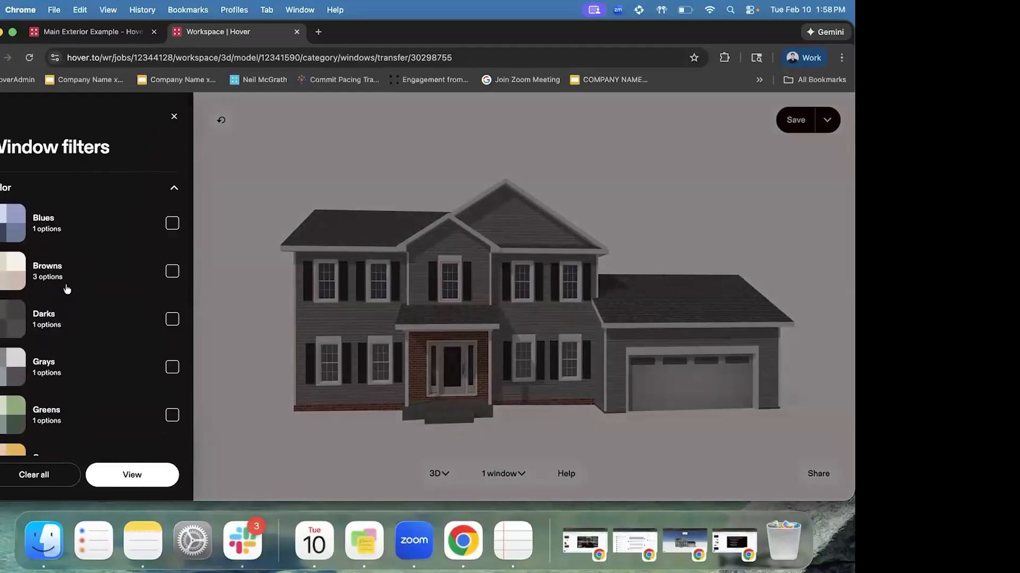
click(173, 116)
click(446, 281)
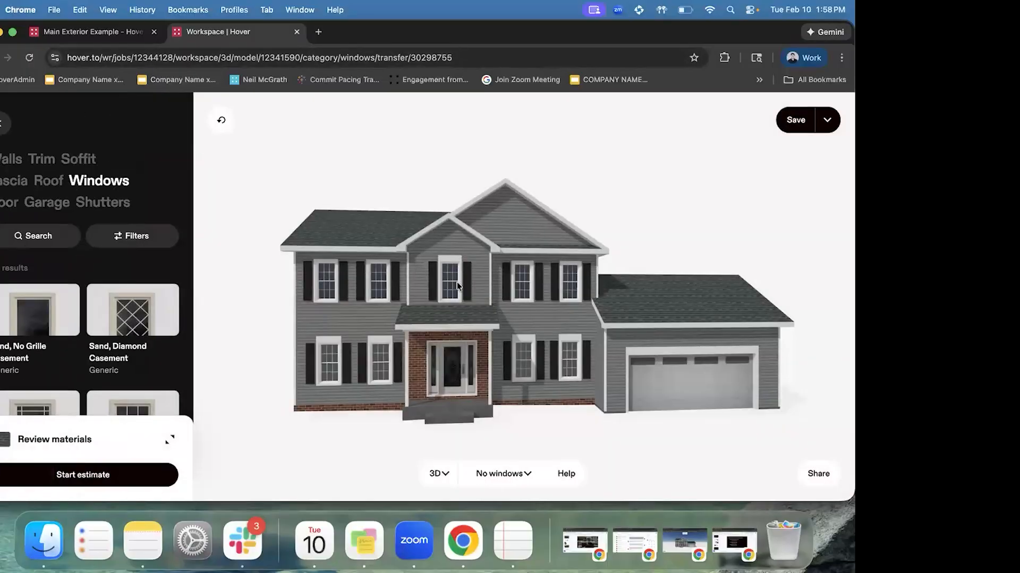
click(457, 287)
Filter the window materials to Darks, showing Black casement styles
click(131, 235)
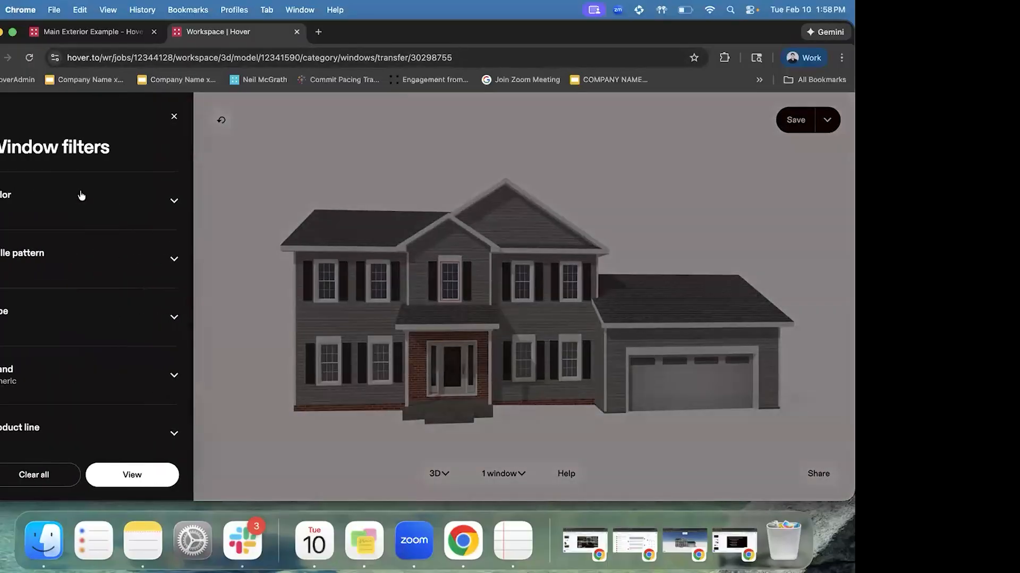
scroll(82, 246, down, 2)
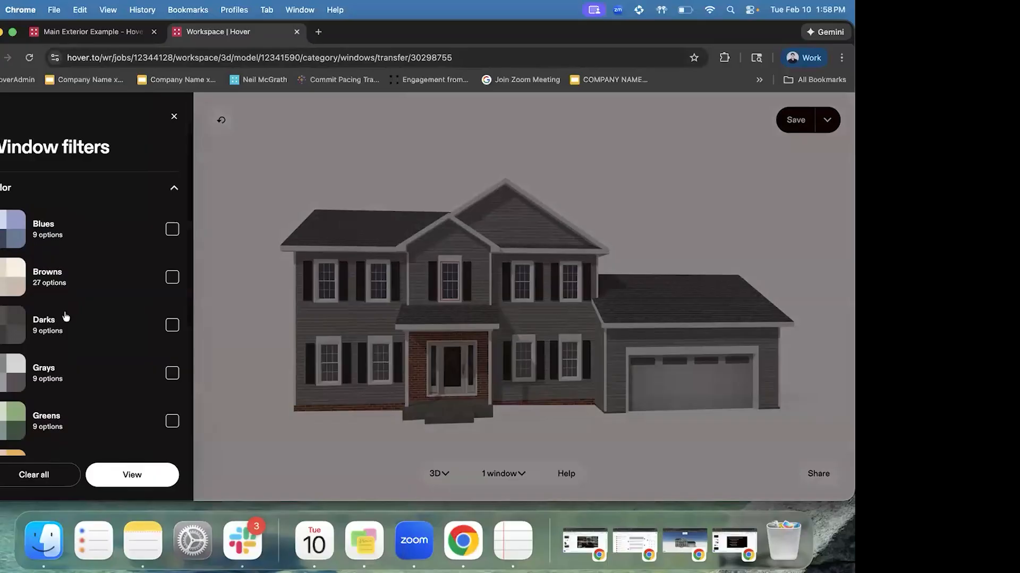
click(172, 325)
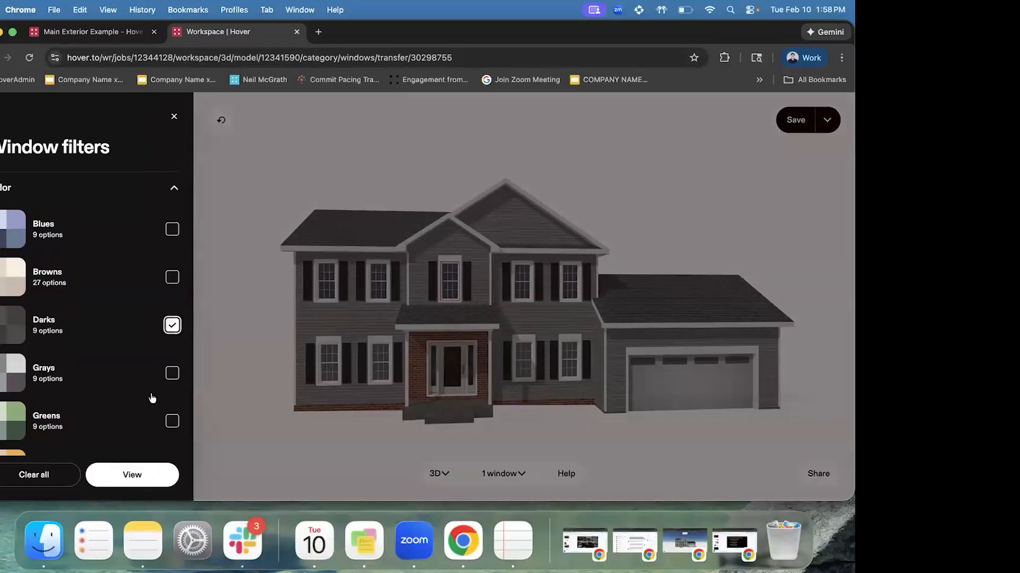
click(159, 476)
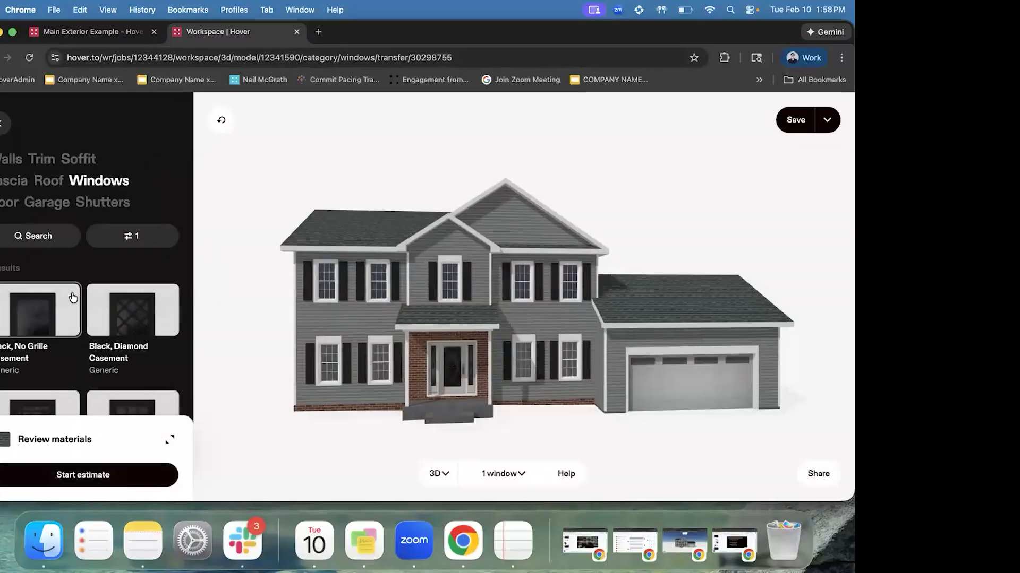
scroll(130, 242, down, 3)
Try Black Diamond, No Grille, and 3 Top Row casements on the gable window
click(126, 201)
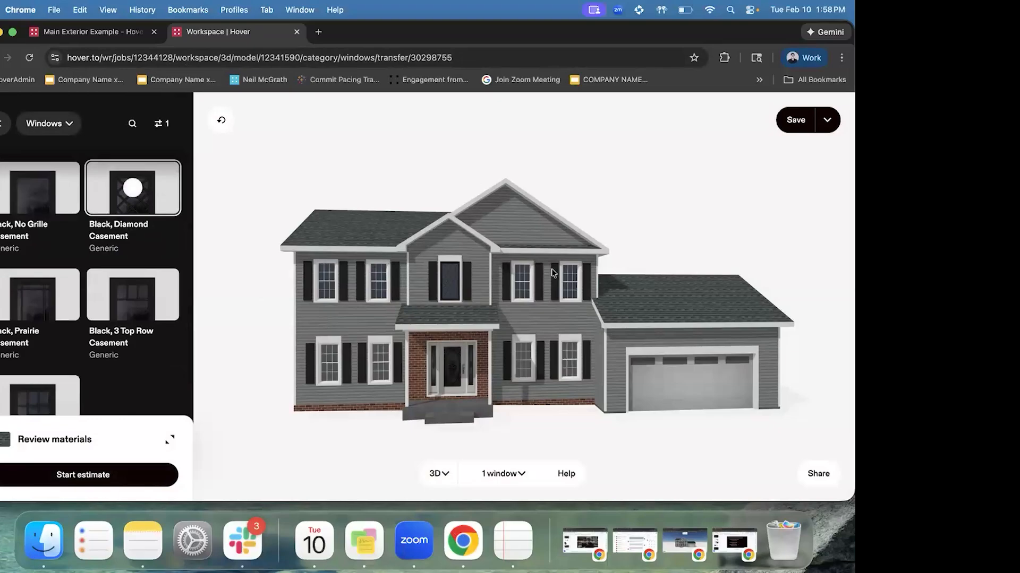
scroll(454, 284, up, 2)
scroll(453, 283, up, 5)
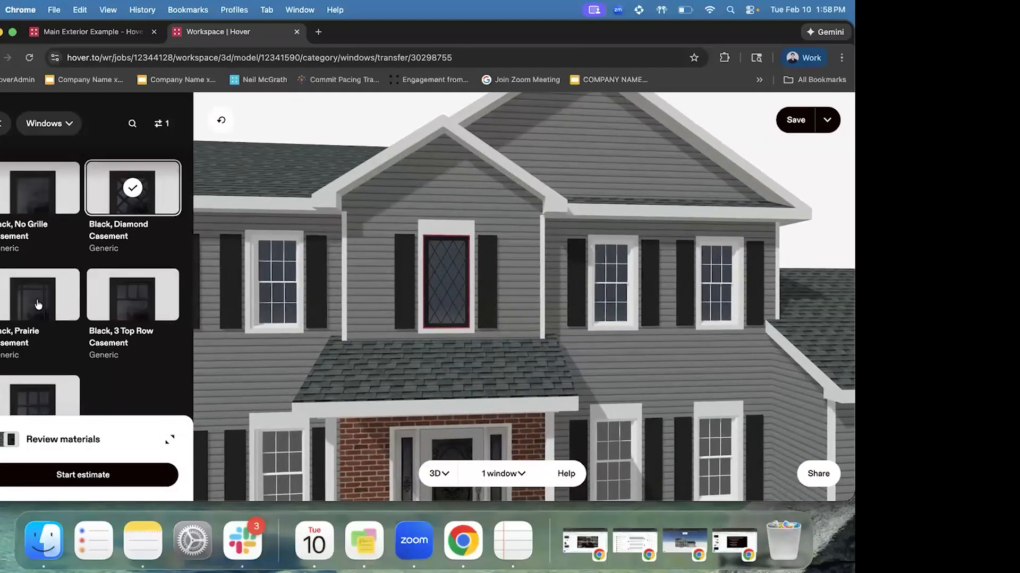
scroll(37, 301, down, 2)
scroll(137, 257, up, 5)
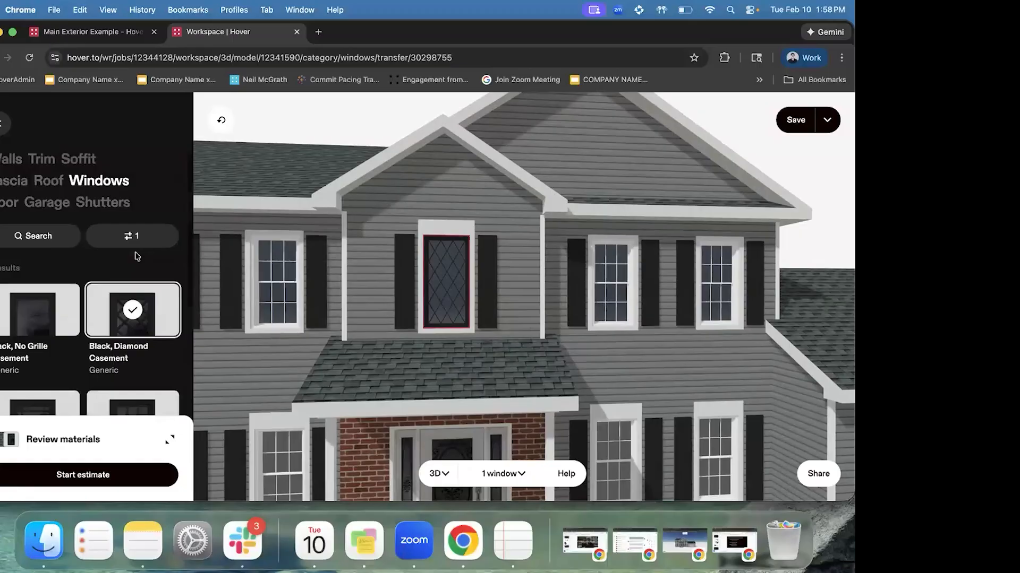
click(35, 291)
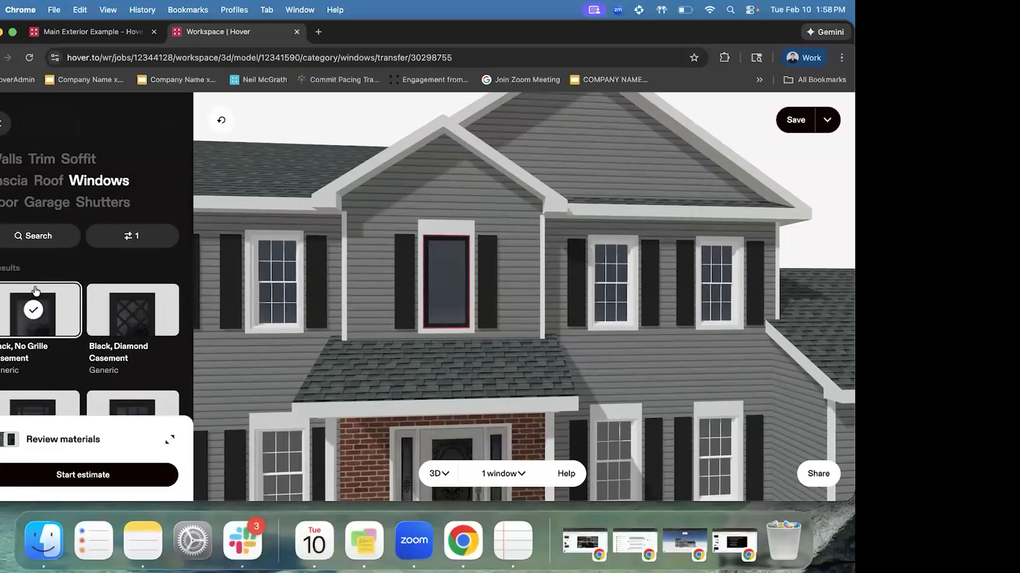
scroll(137, 305, down, 3)
click(137, 305)
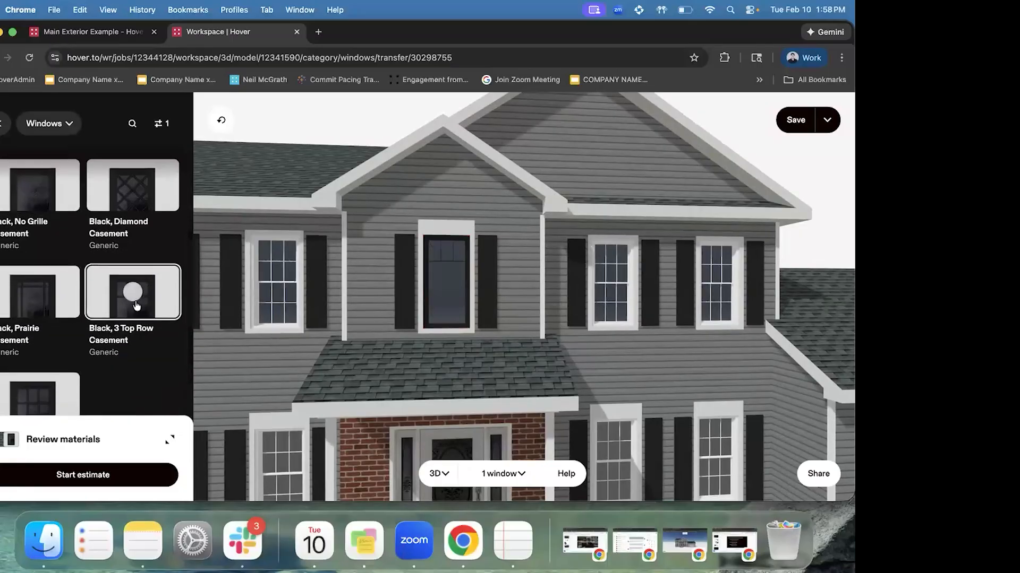
scroll(136, 265, up, 3)
Add Oranges to the window colour filter and show the results
click(134, 230)
click(102, 198)
scroll(96, 335, down, 4)
click(96, 335)
click(137, 474)
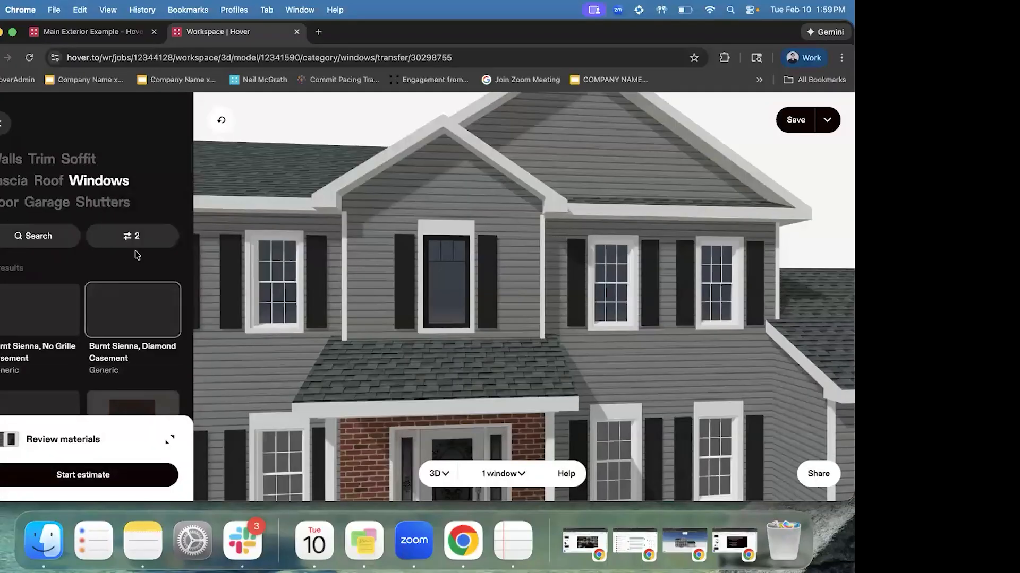
Make the gable window a Burnt Sienna casement, trying the 6 over 6 style
click(136, 401)
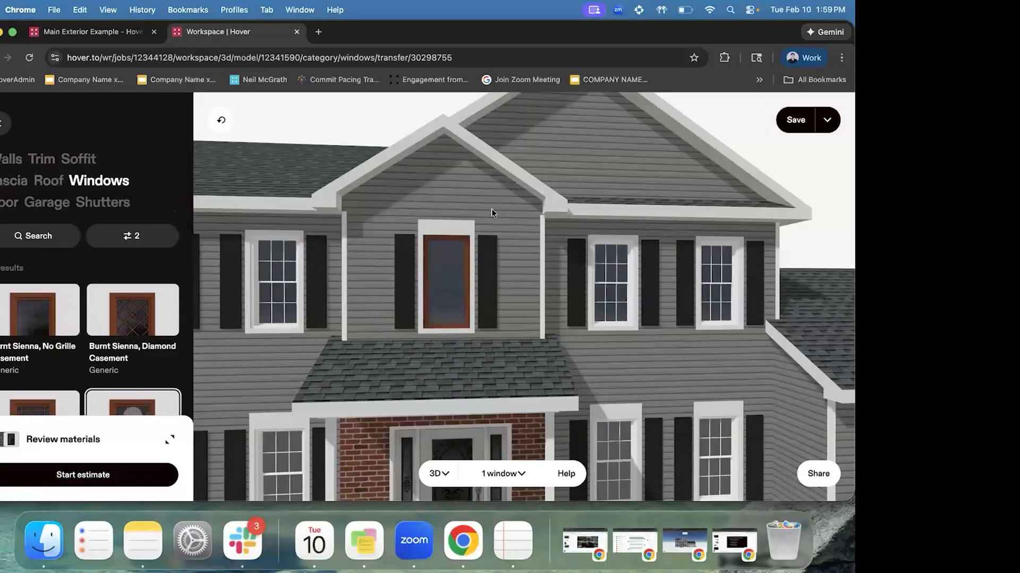
scroll(32, 297, down, 5)
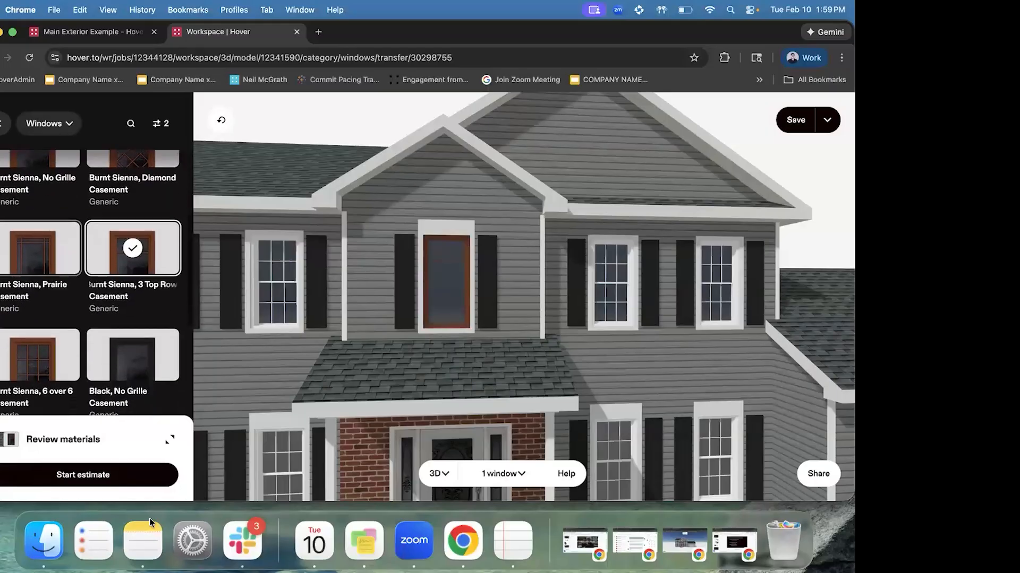
click(38, 302)
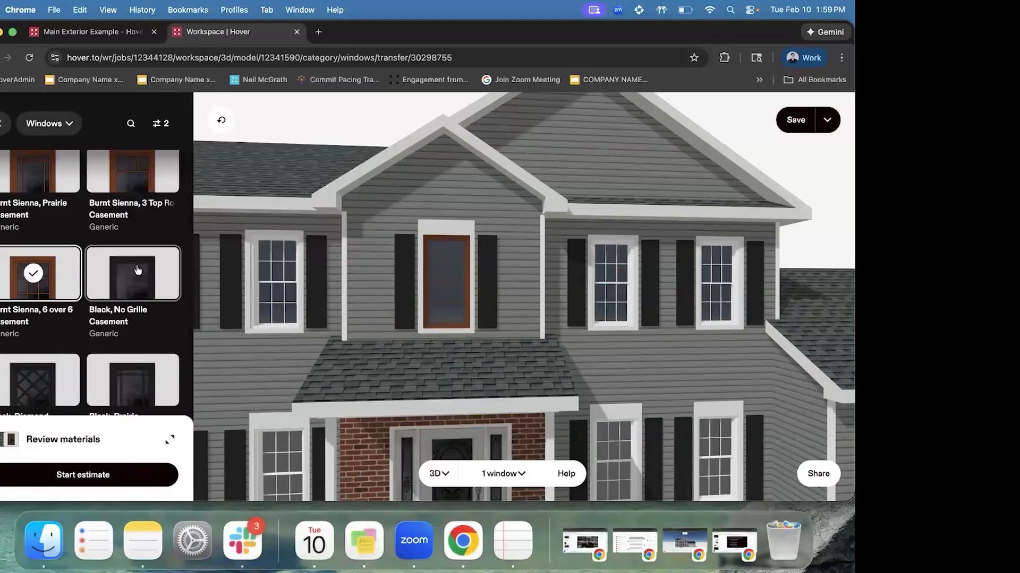
scroll(133, 287, down, 2)
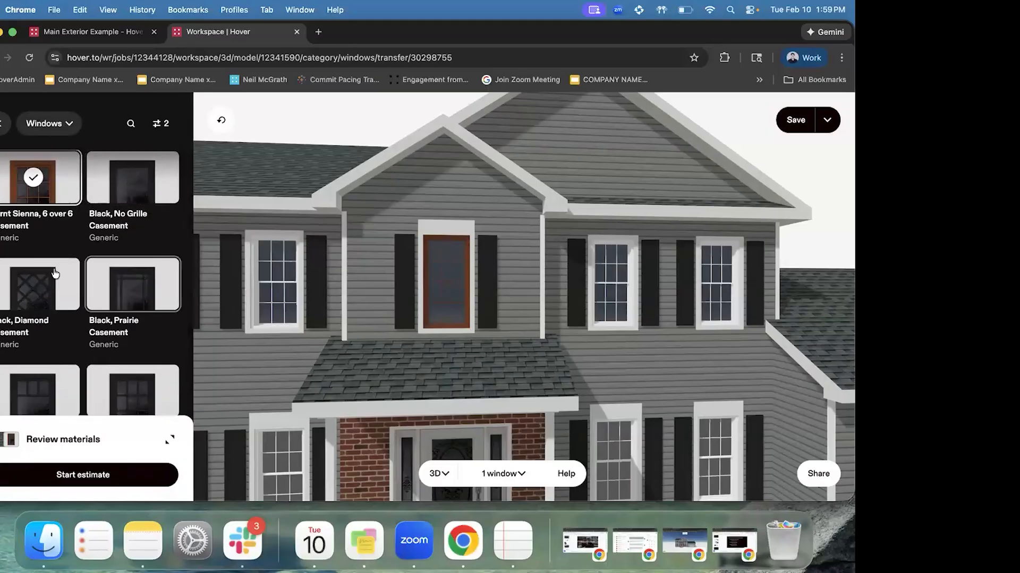
scroll(157, 254, up, 2)
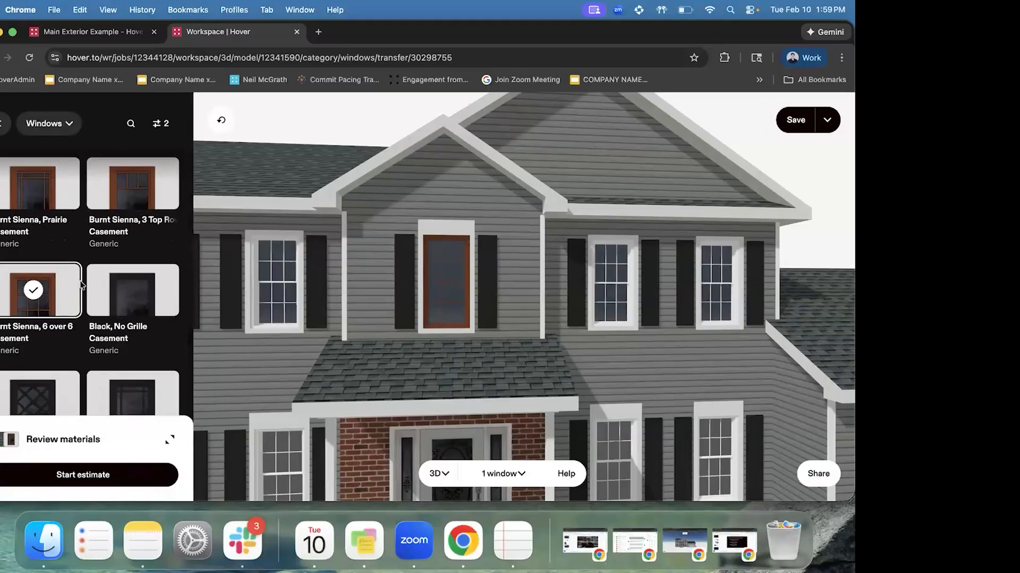
scroll(80, 285, up, 3)
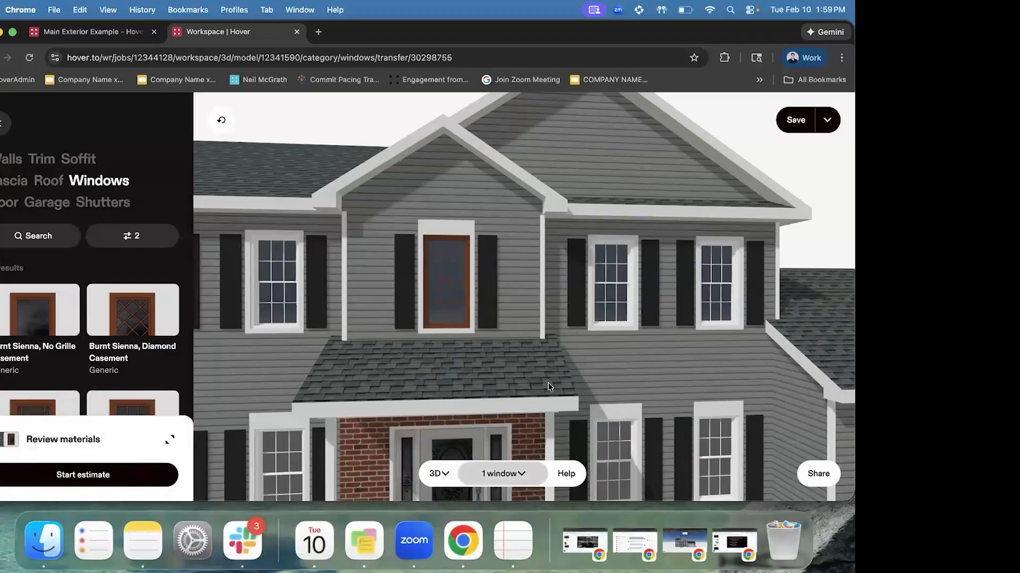
scroll(547, 386, down, 3)
Switch to the Design Webinar slides and present full screen from 'Need some help?'
drag(550, 387, 546, 370)
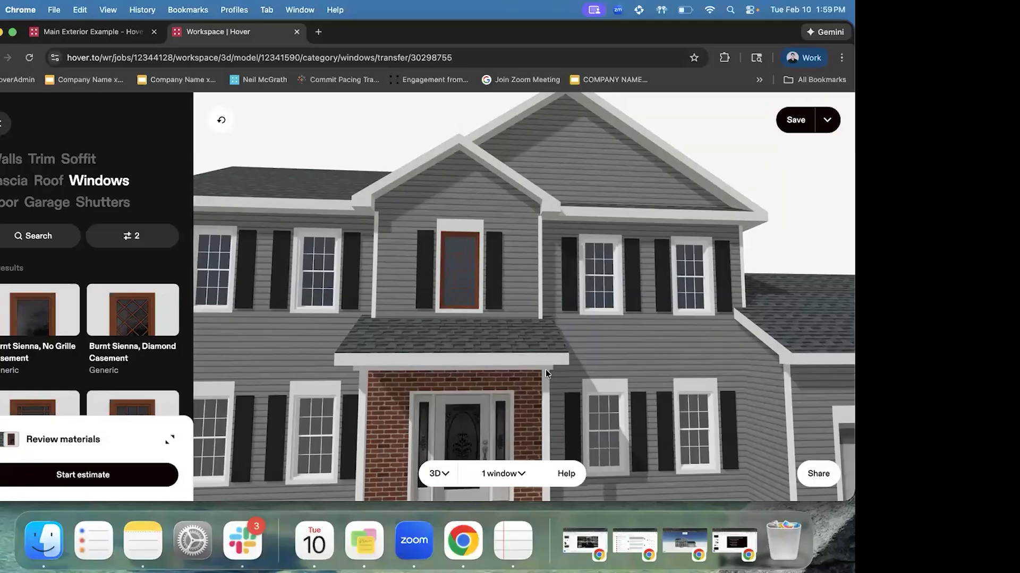
click(735, 541)
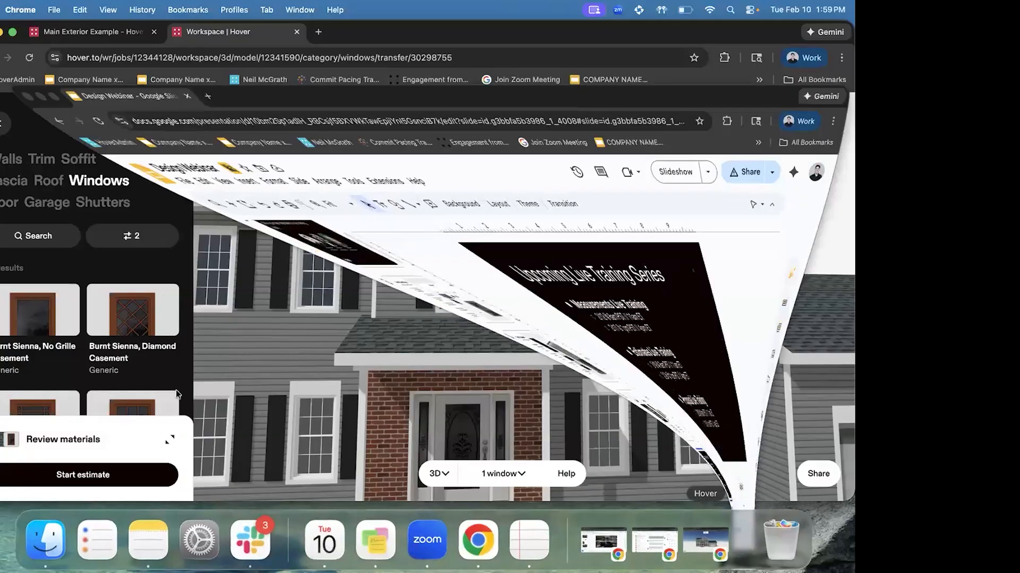
key(Down)
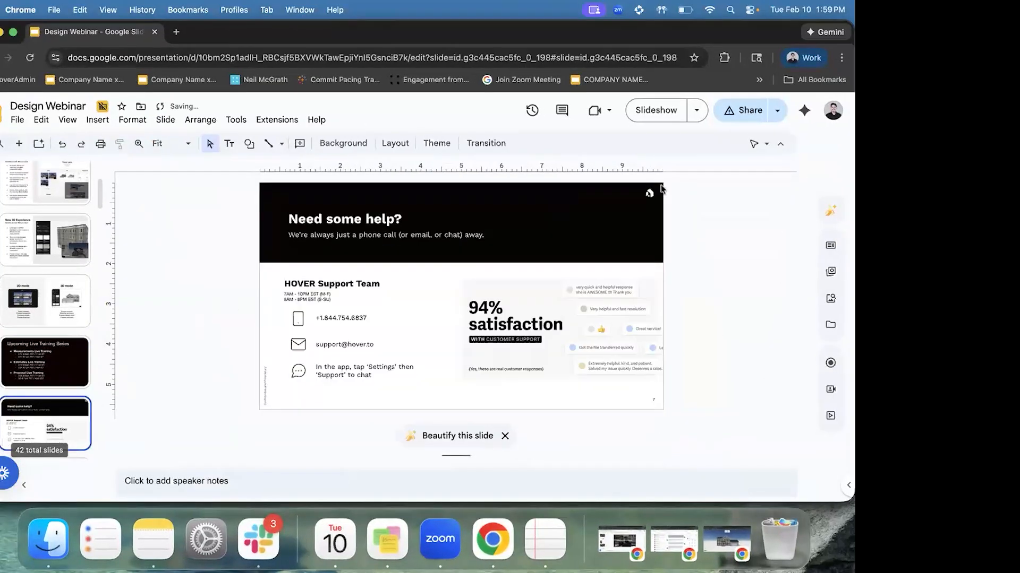
click(646, 120)
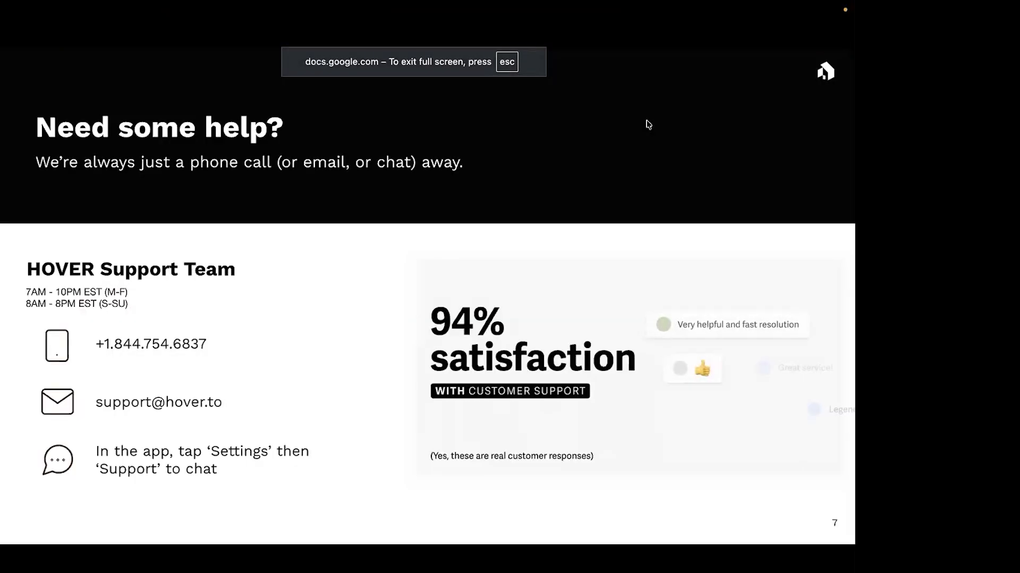